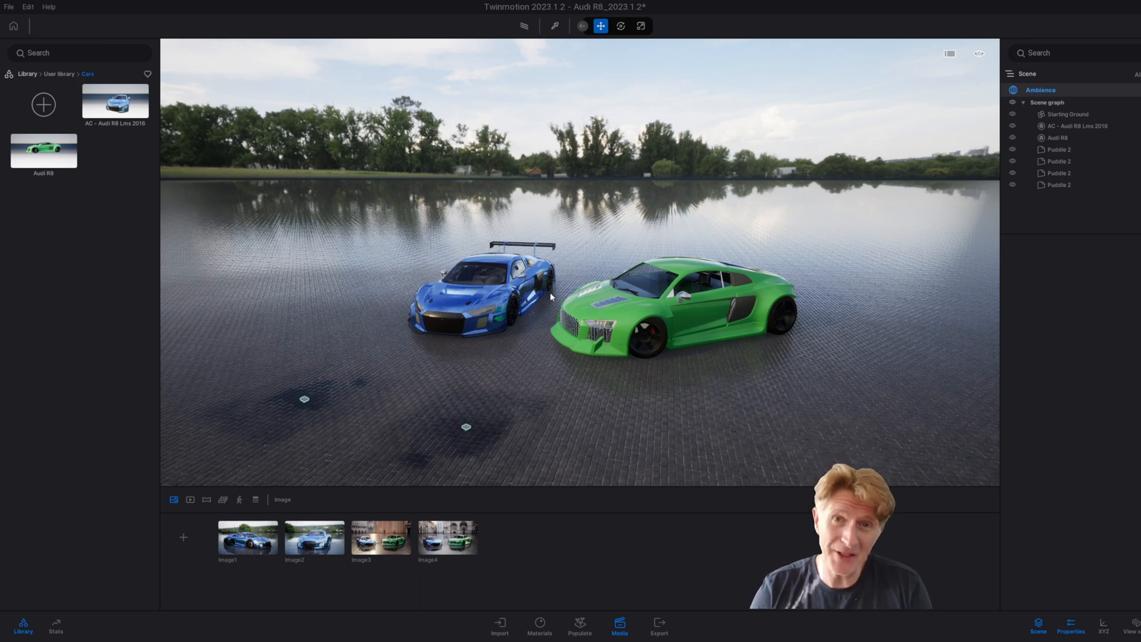
Step: Examine the blue and green Audi R8 cars in the lakeside scene from closer up and from the front
key("w")
key("w")
key("a")
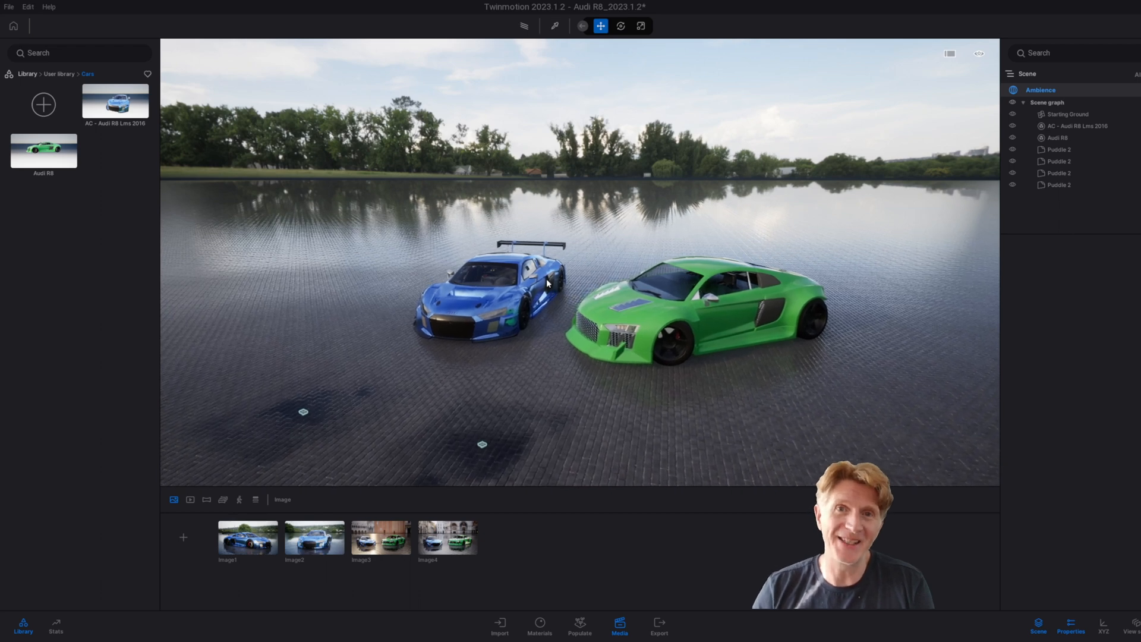
key("w")
key("a")
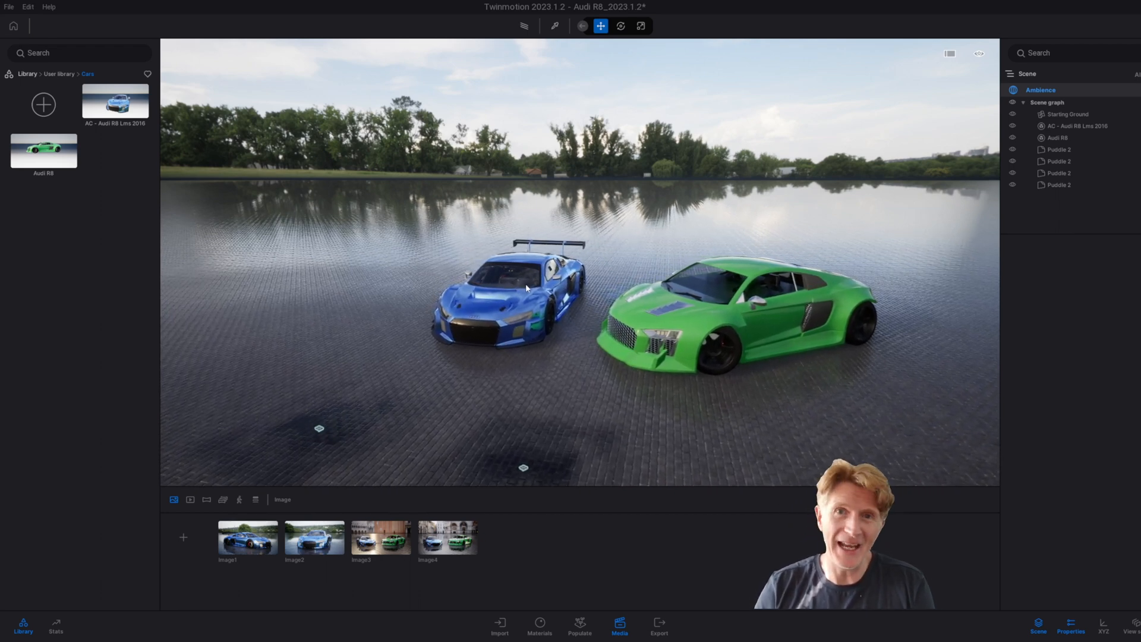
right_click_drag(511, 292, 584, 273)
key("w")
key("a")
key("w")
key("w")
key("w")
key("w")
key("a")
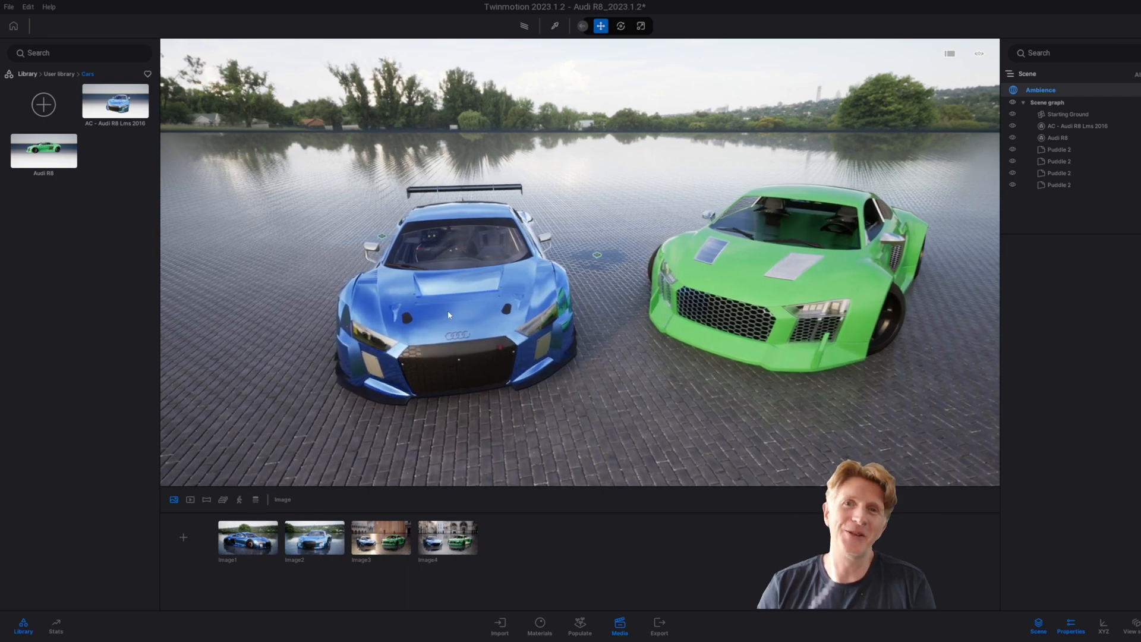
right_click_drag(433, 316, 435, 313)
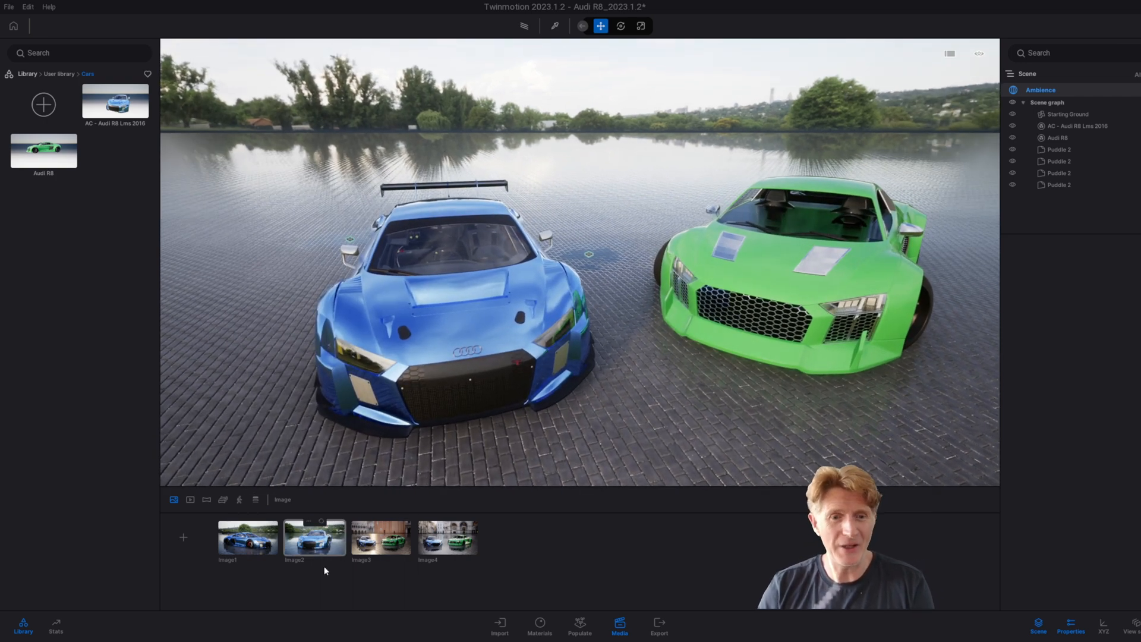
Step: Preview the saved images Image2, Image3 and Image4 to compare their backdrops and lighting
left_click(326, 544)
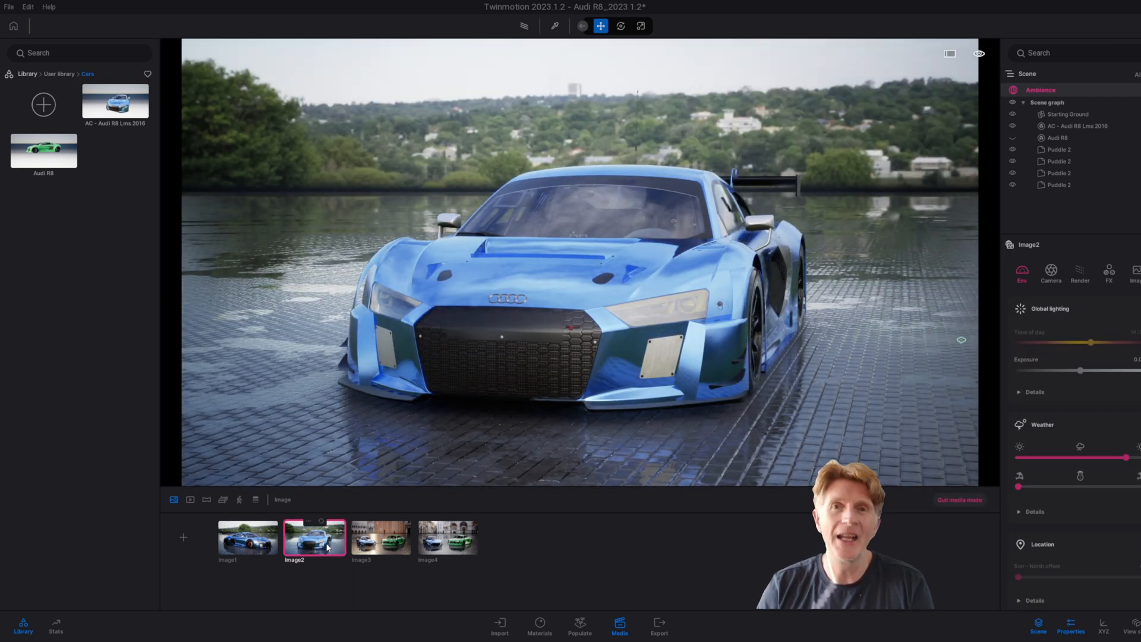
left_click(385, 543)
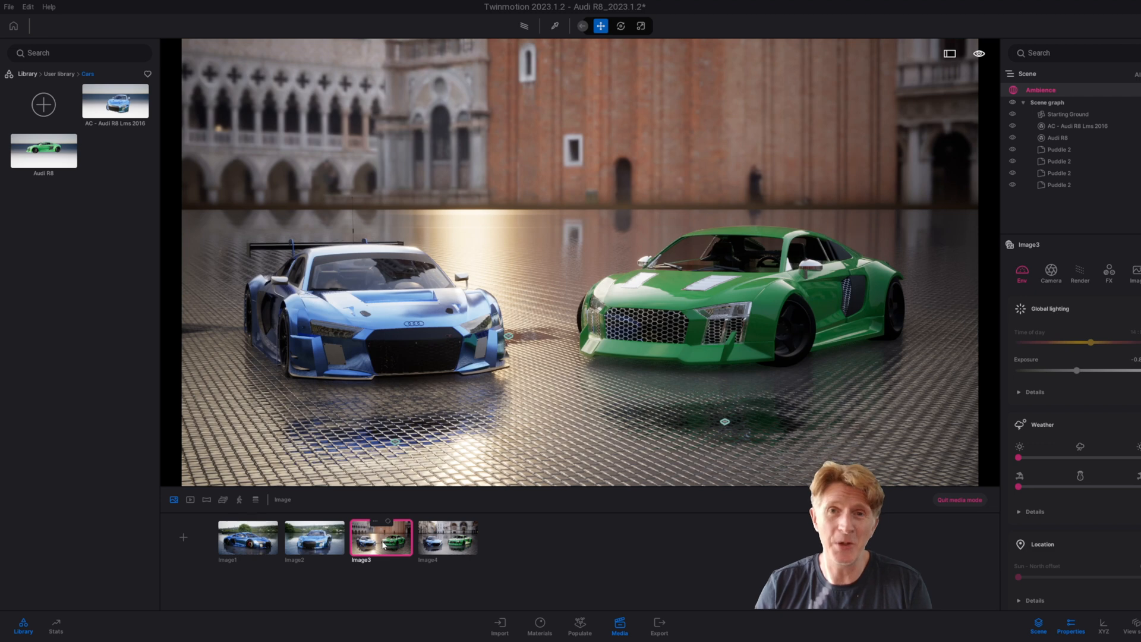
left_click(447, 537)
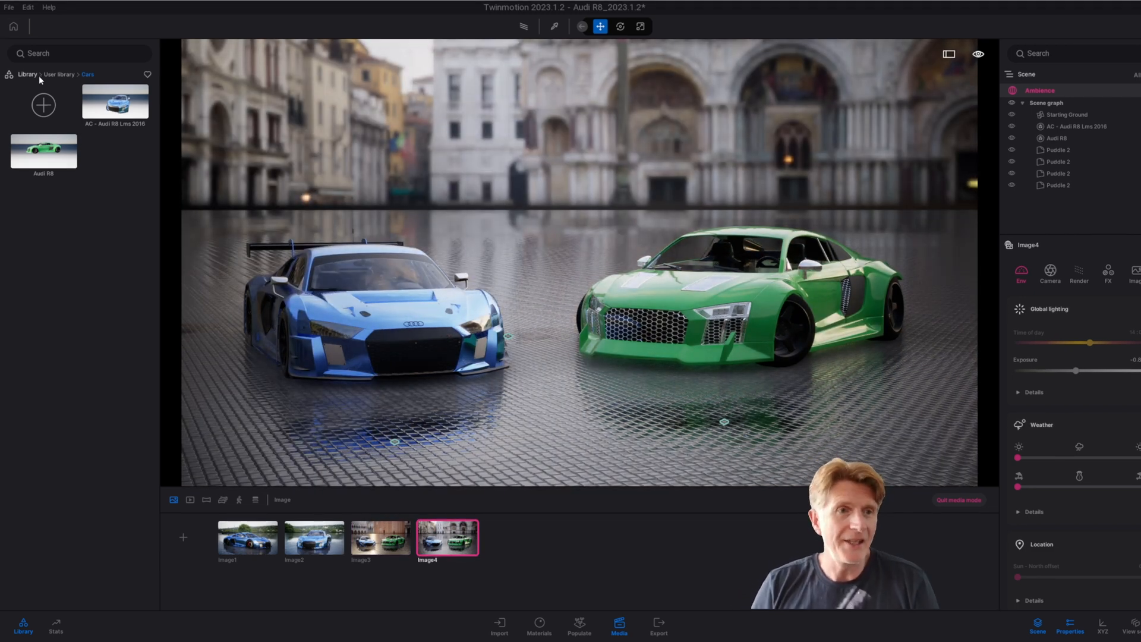
Step: Open the Day & Night Skies template without saving the current scene, and display its saved images
left_click(12, 28)
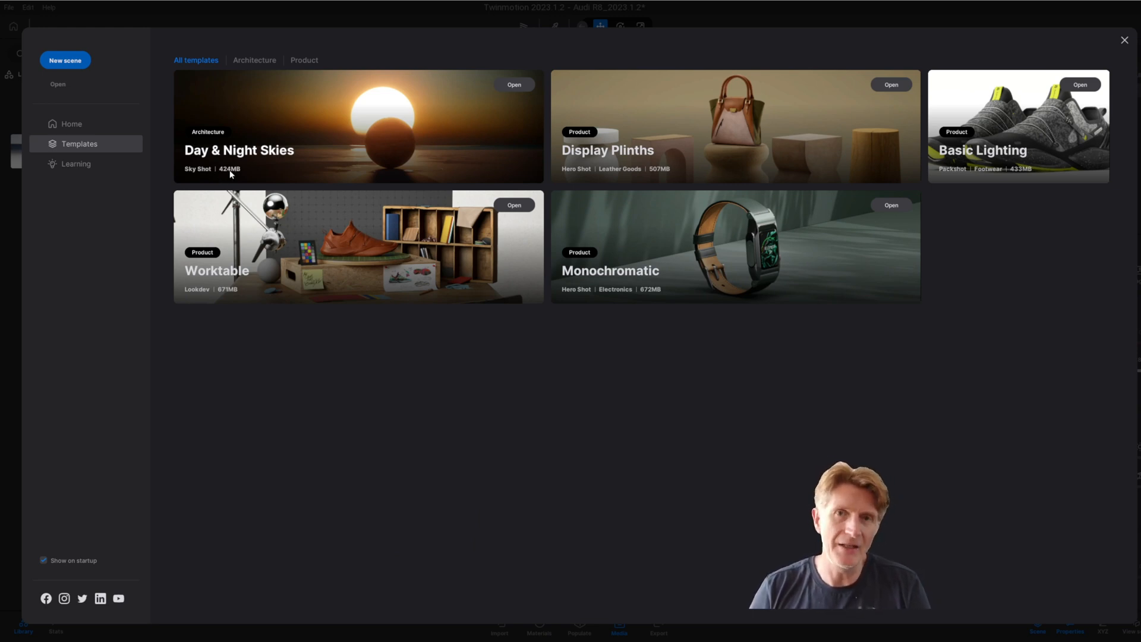
left_click(514, 86)
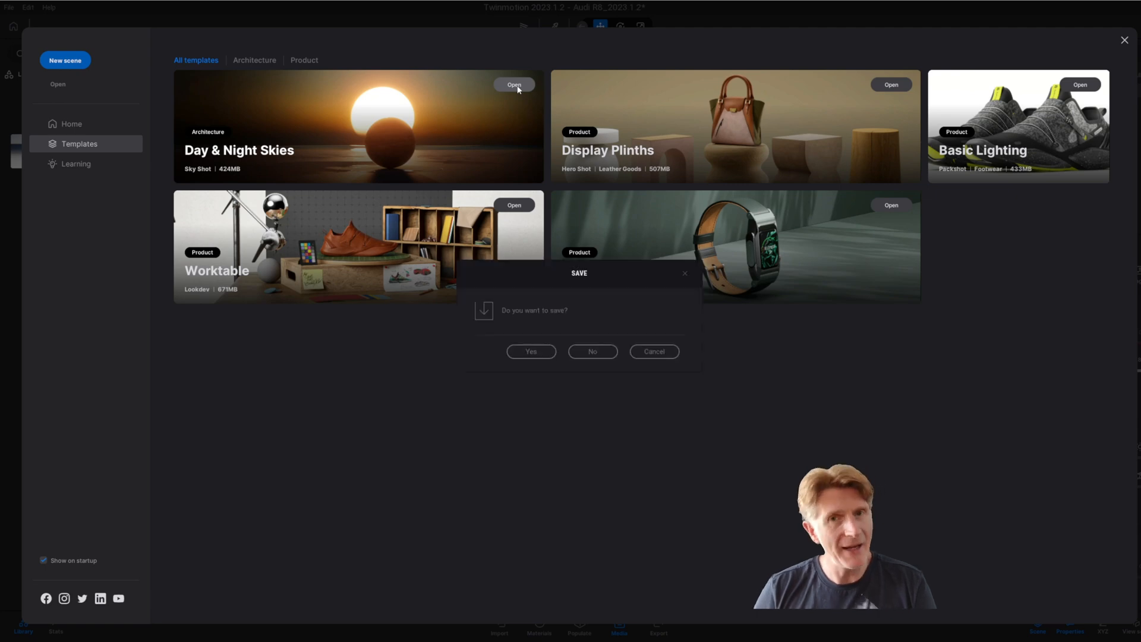
left_click(593, 352)
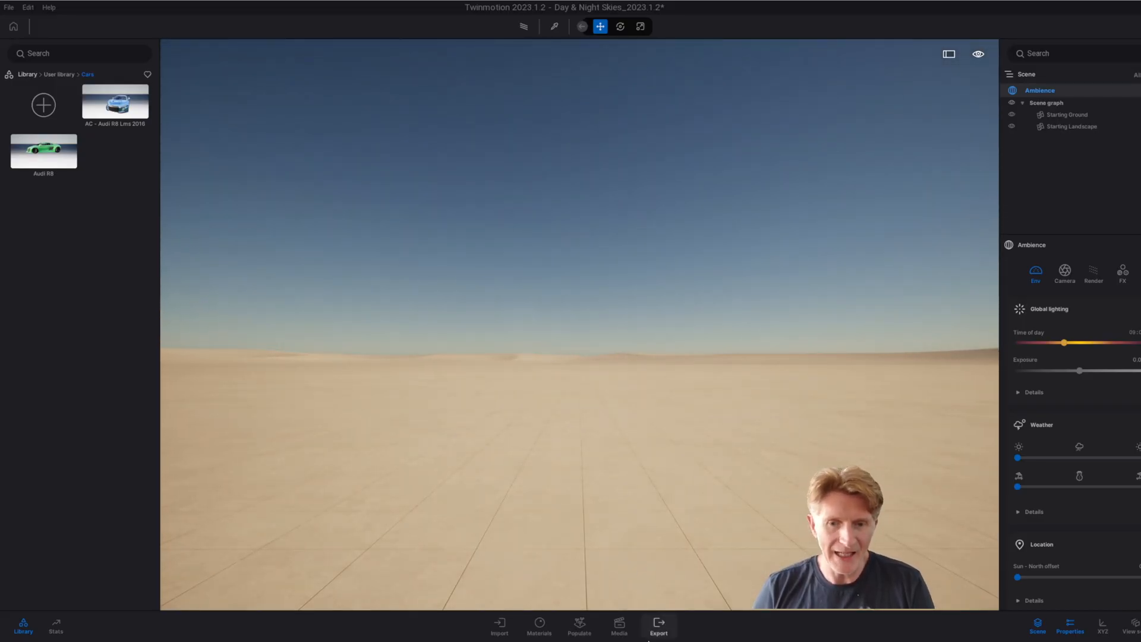
left_click(618, 624)
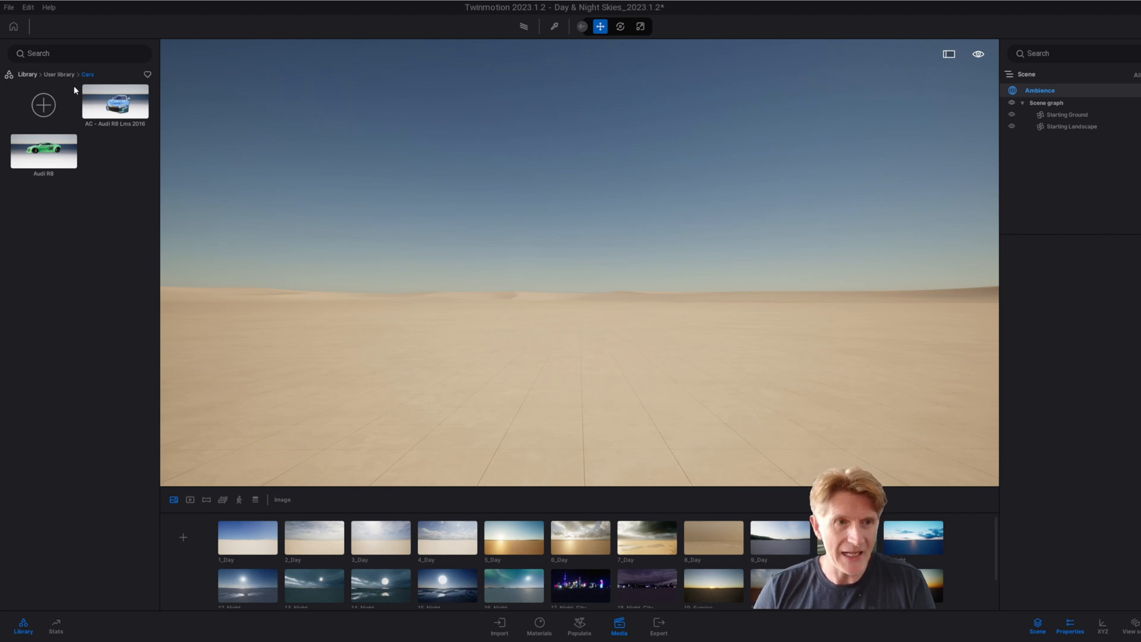
Step: Place the blue AC - Audi R8 Lms 2016 from the user library's Cars category in the centre of the desert ground
left_click(27, 74)
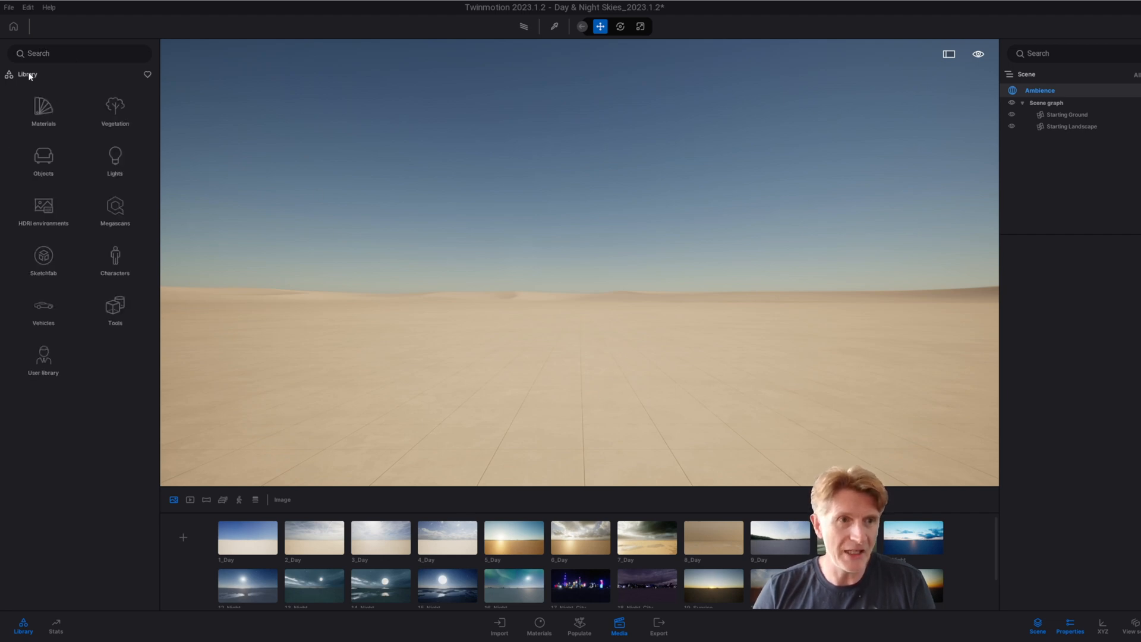
left_click(43, 356)
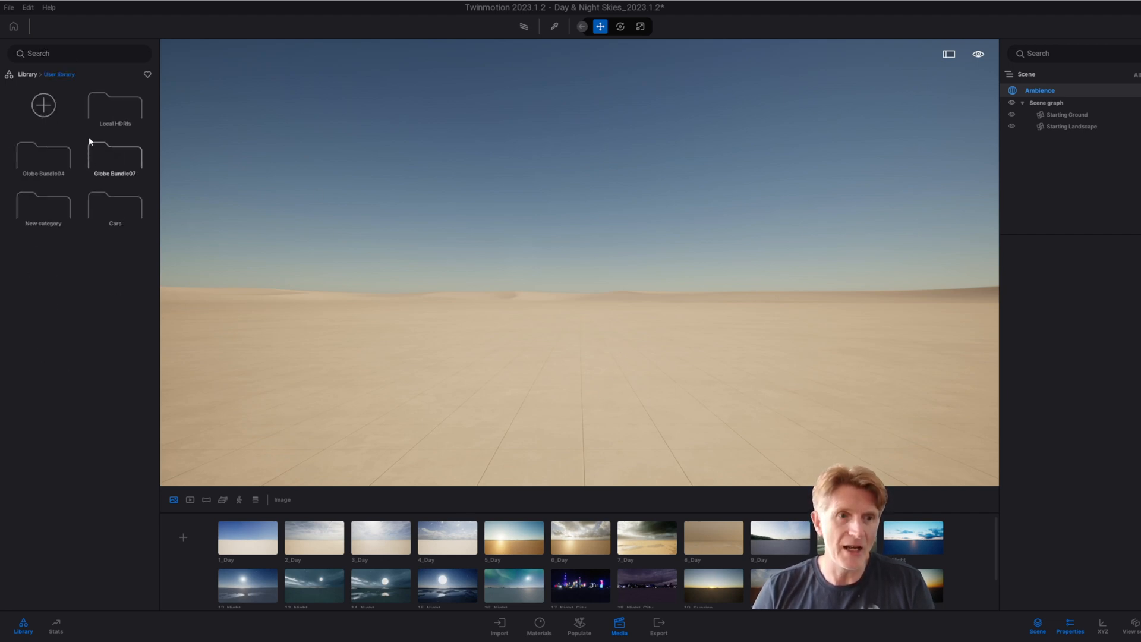
left_click(110, 219)
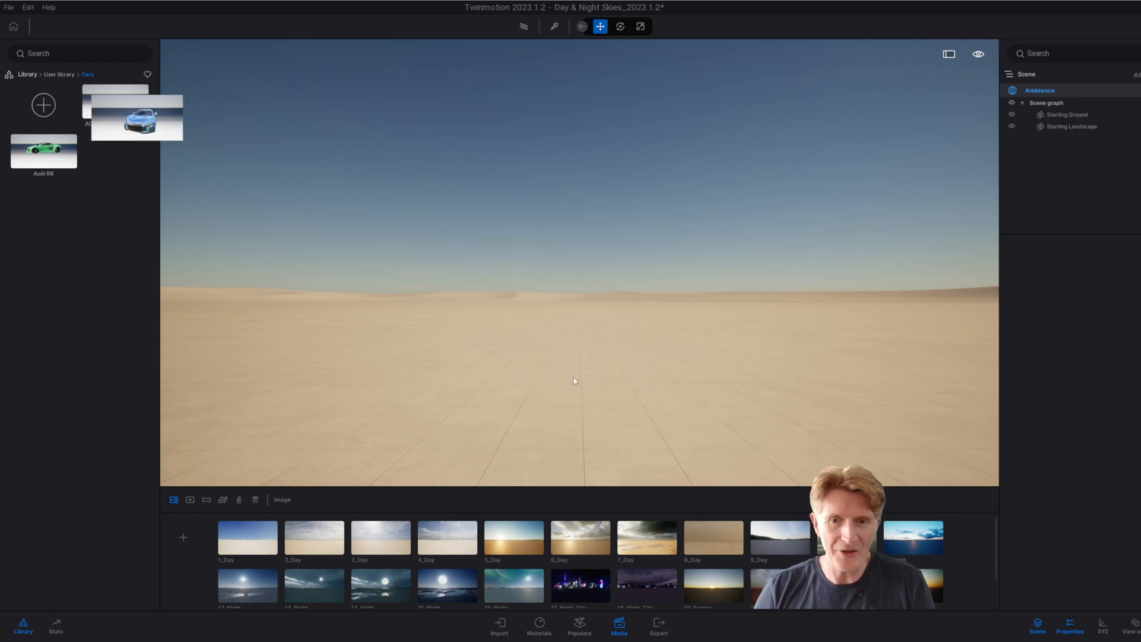
left_click_drag(574, 380, 574, 380)
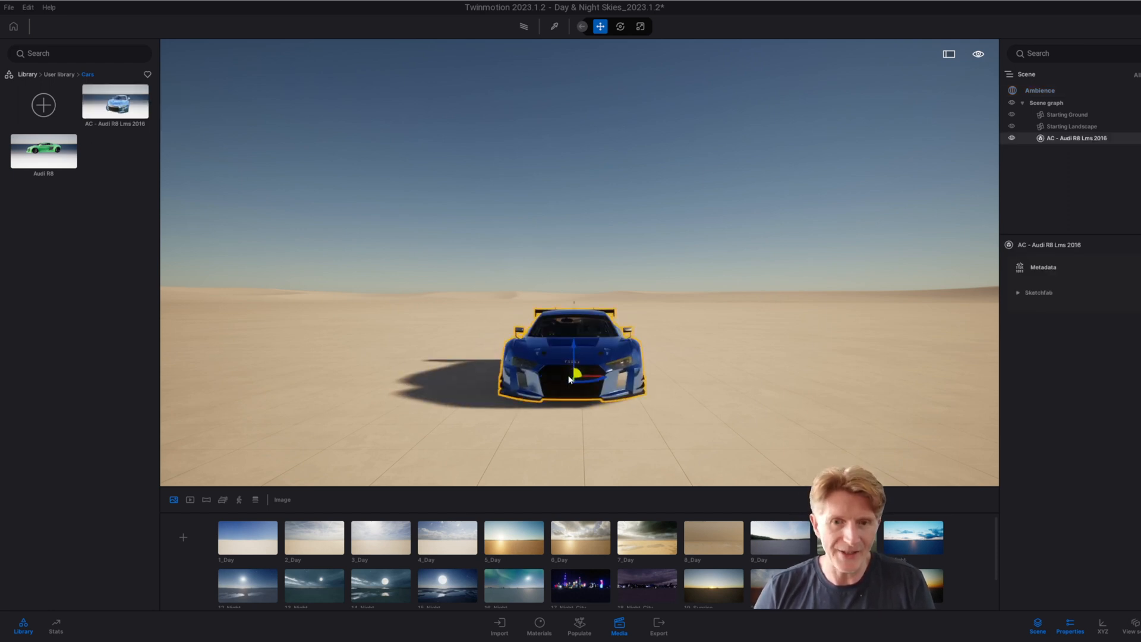
Step: Place the green Audi R8 from the Cars category on the ground beside the blue car
left_click_drag(40, 155, 422, 245)
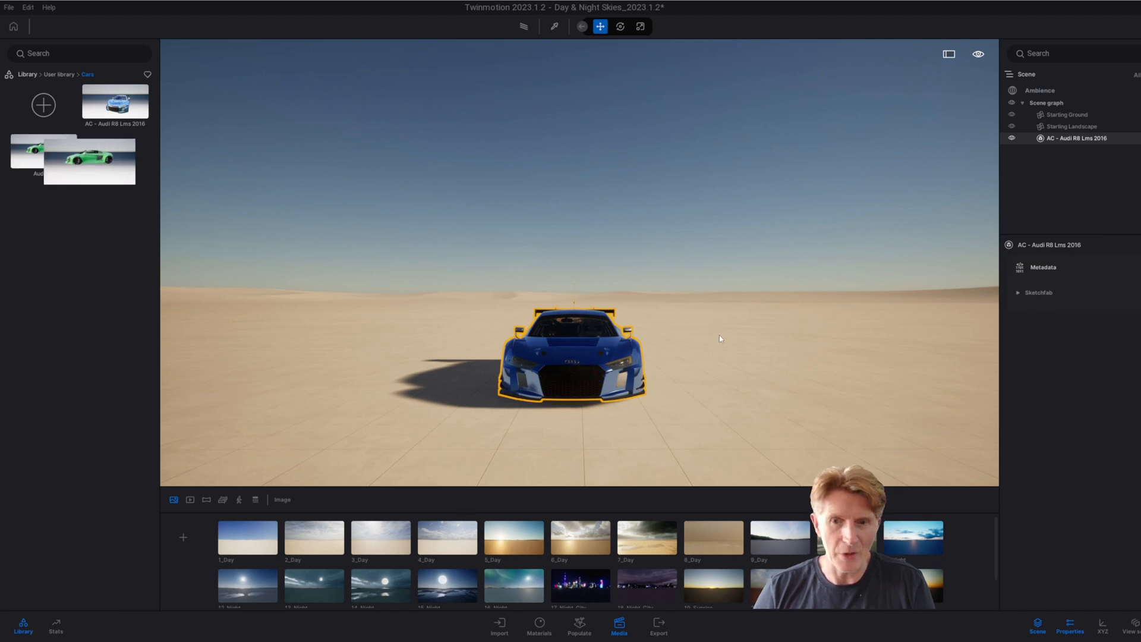
left_click_drag(729, 366, 798, 382)
left_click_drag(590, 254, 565, 229)
mouse_move(549, 228)
right_mouse_down()
mouse_move(547, 201)
mouse_move(544, 249)
right_mouse_up()
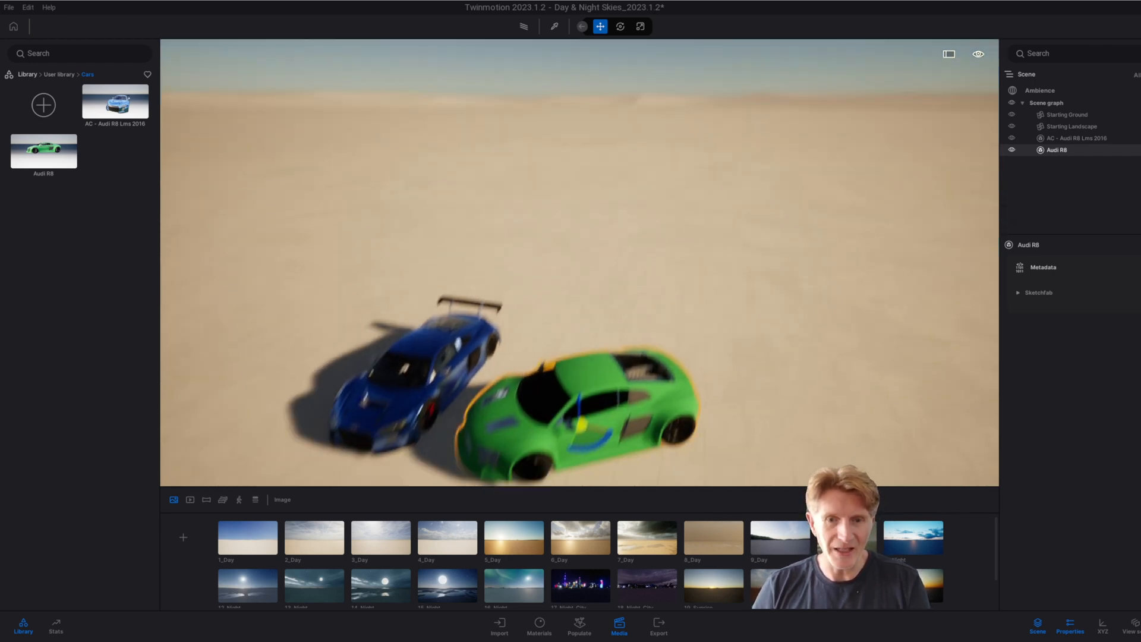
Step: Place a second green Audi R8 behind the blue car and rotate it so its front faces the camera
left_click_drag(51, 155, 390, 246)
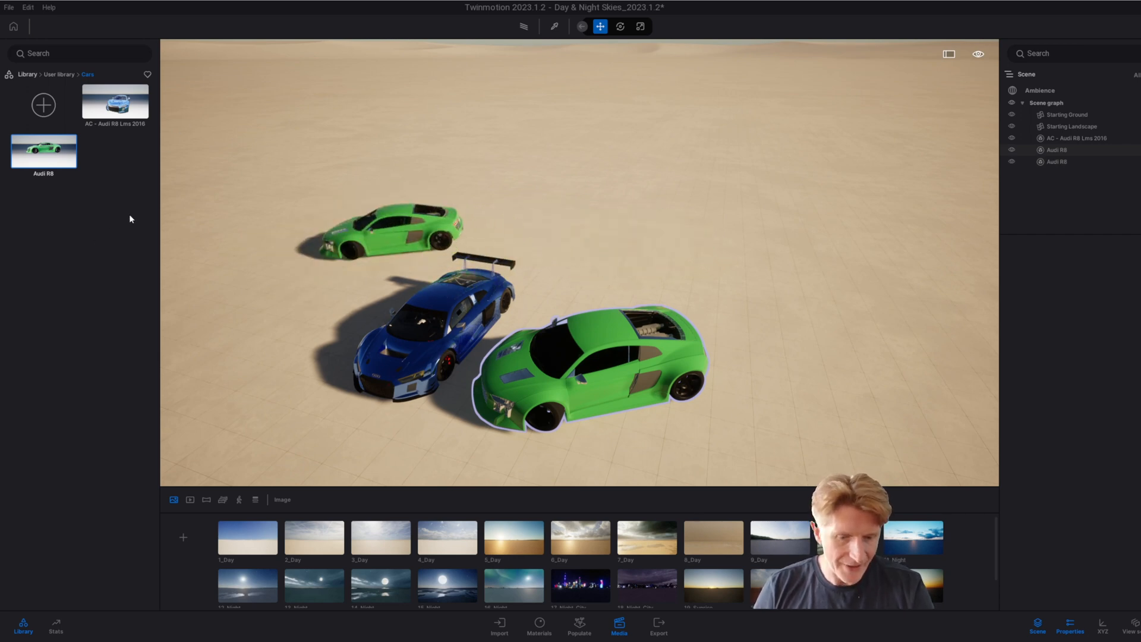
left_click(390, 235)
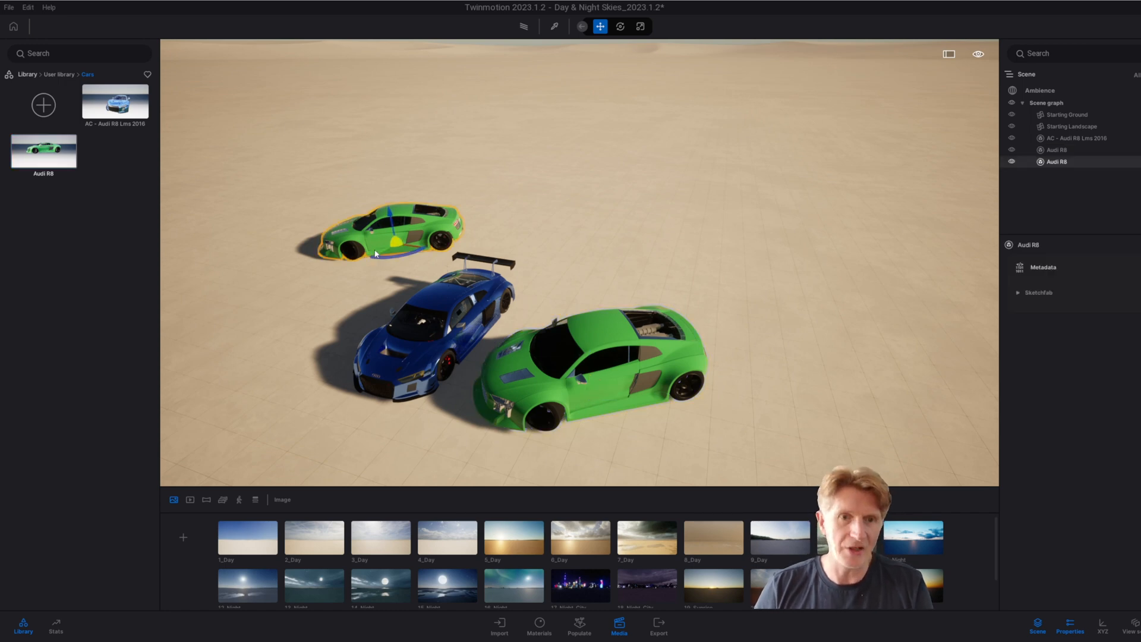
left_click_drag(400, 260, 349, 257)
Step: Move the first green Audi R8 farther away from the blue car, leaving a wide gap between them
left_click(591, 399)
left_click_drag(590, 400, 707, 369)
middle_click_drag(500, 351, 516, 343)
right_click_drag(516, 342, 518, 341)
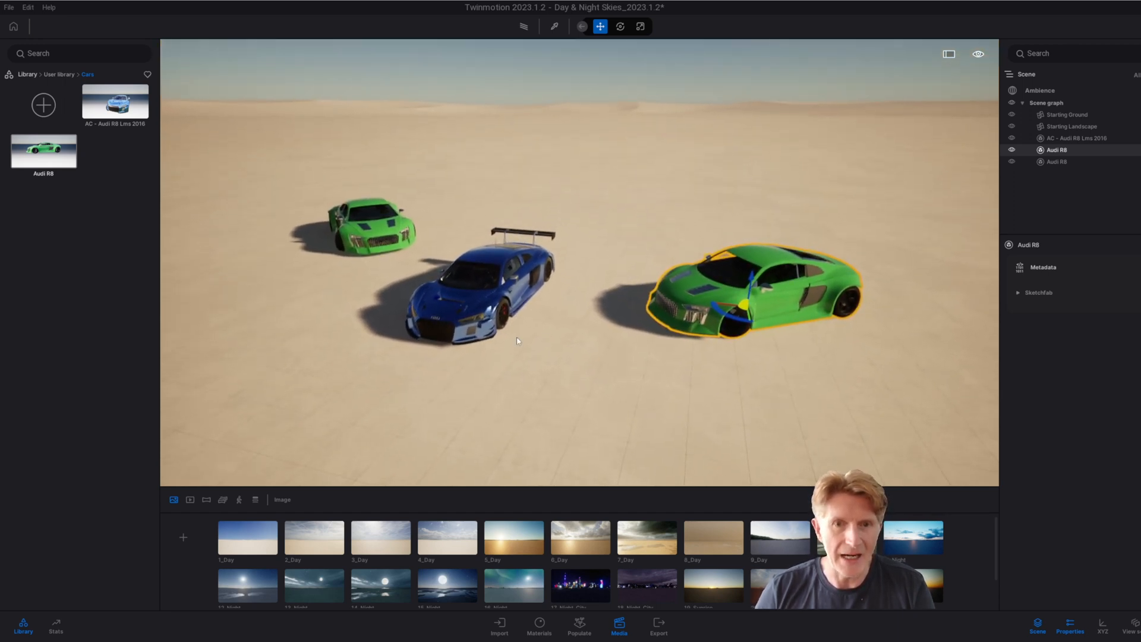
middle_click_drag(518, 342, 615, 342)
right_click_drag(615, 342, 620, 327)
middle_click_drag(620, 326, 616, 269)
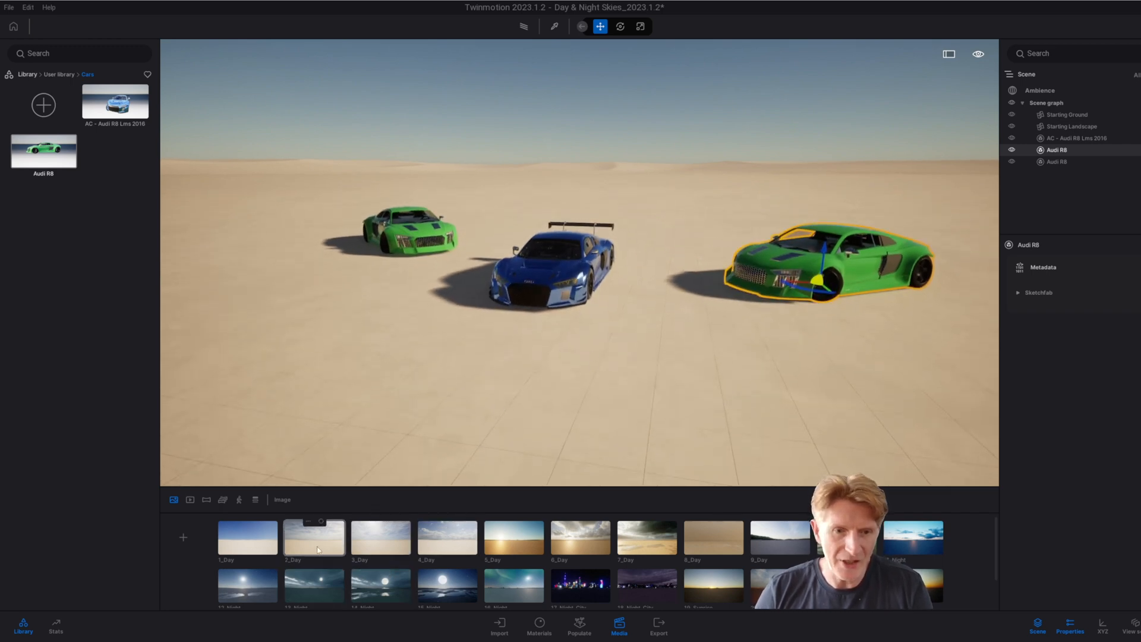
mouse_move(510, 291)
right_mouse_down()
mouse_move(513, 279)
mouse_move(515, 297)
right_mouse_up()
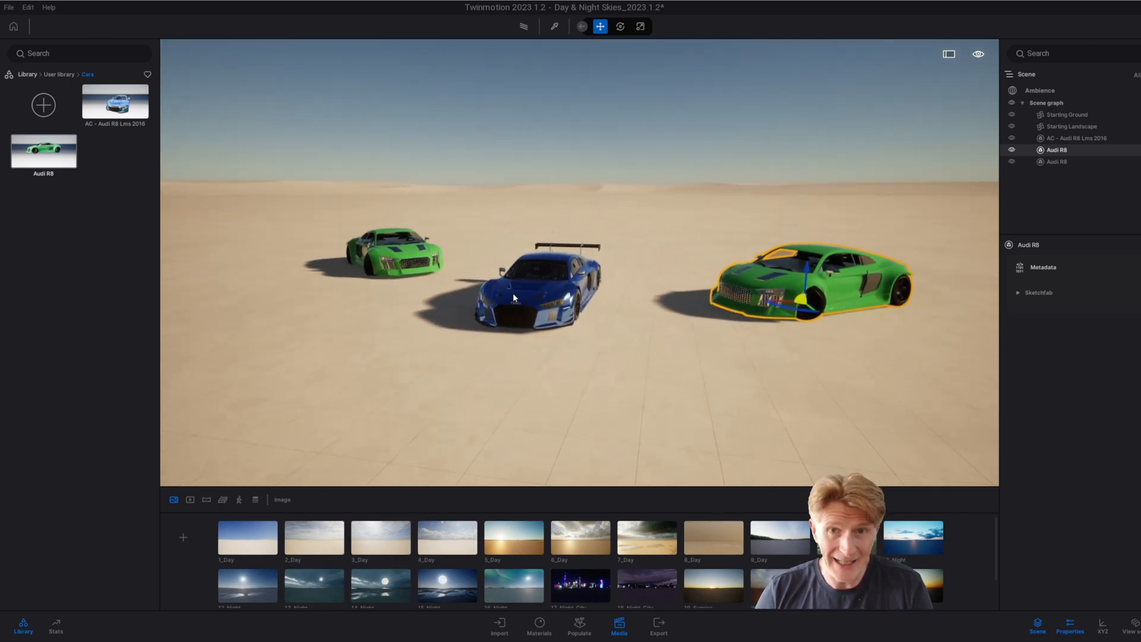
Step: Preview the daytime sky images from 1_Day to 9_Day to compare their lighting on the three cars
left_click(265, 546)
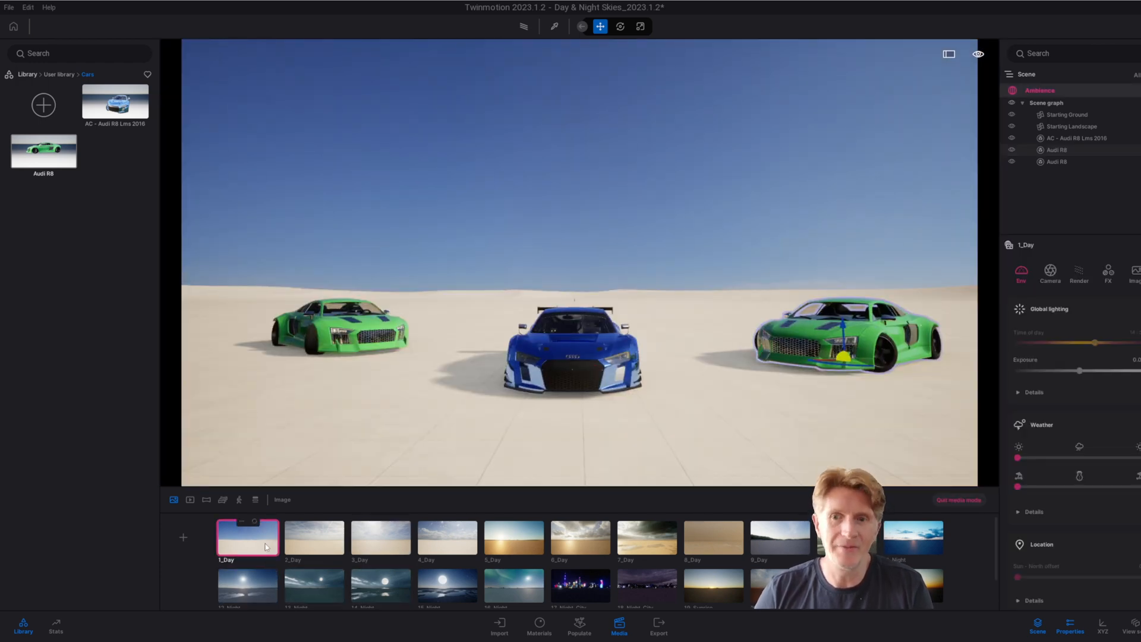
left_click(329, 544)
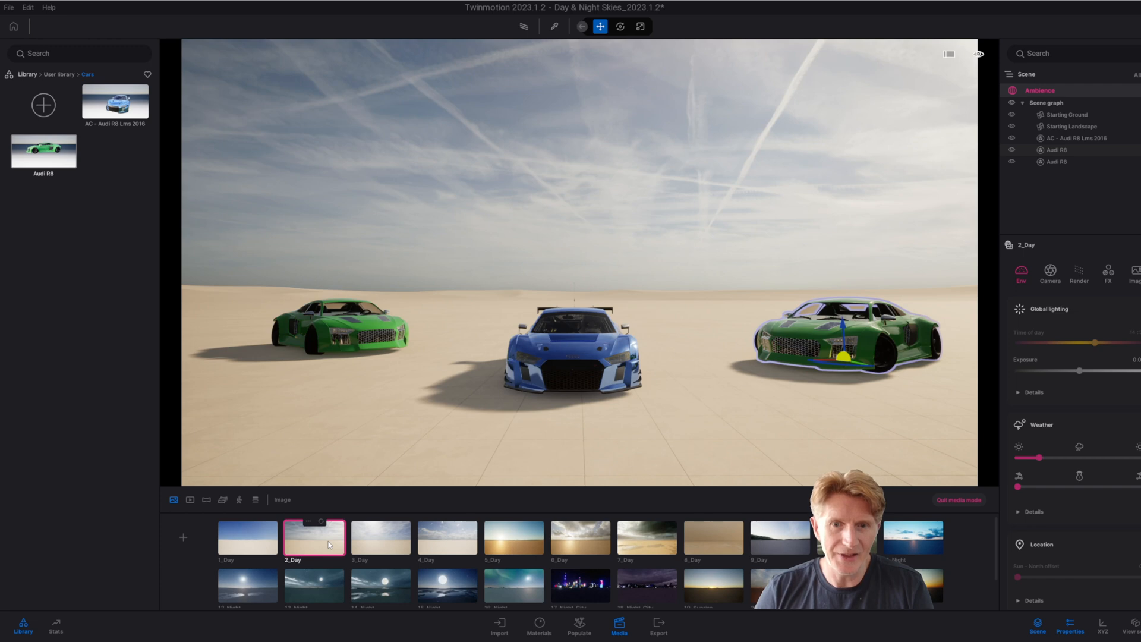
left_click(377, 540)
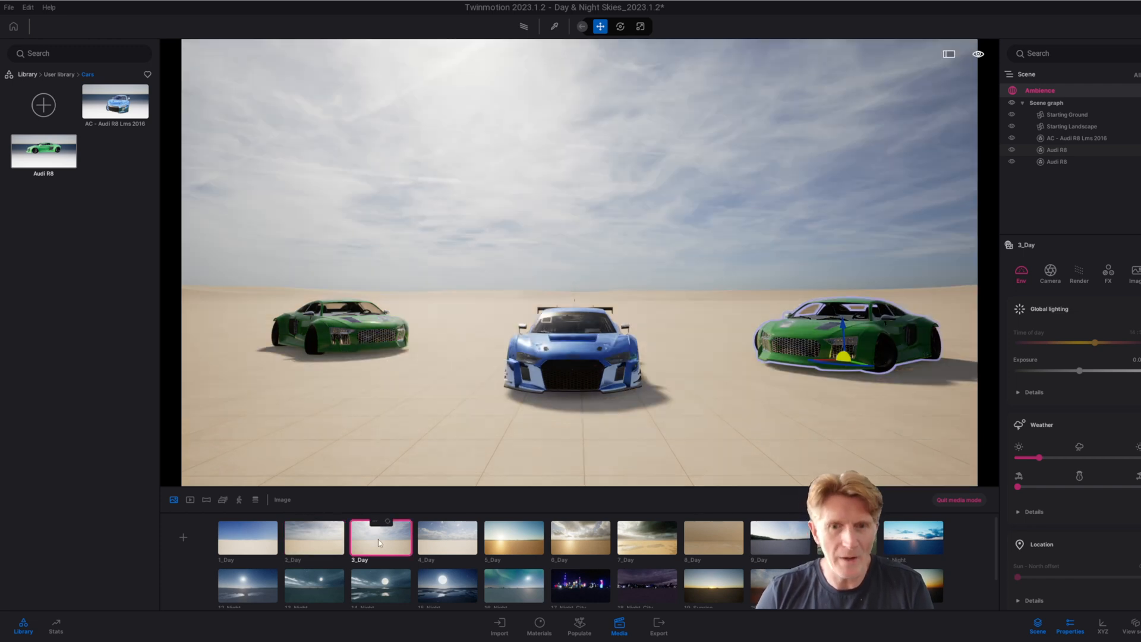
left_click(447, 538)
left_click(516, 536)
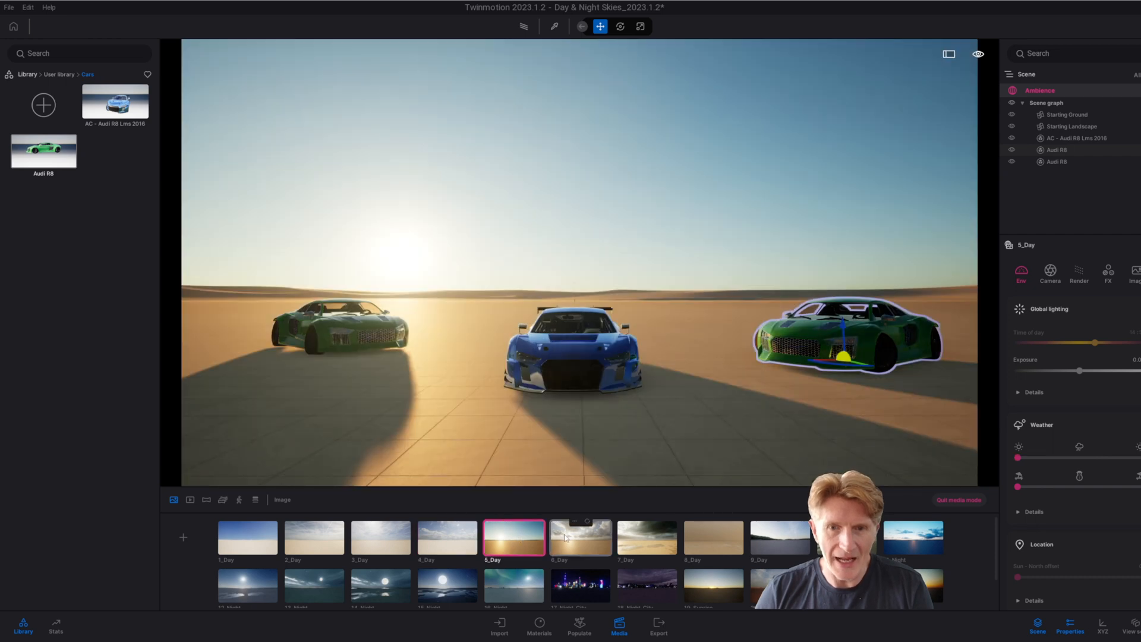
left_click(580, 543)
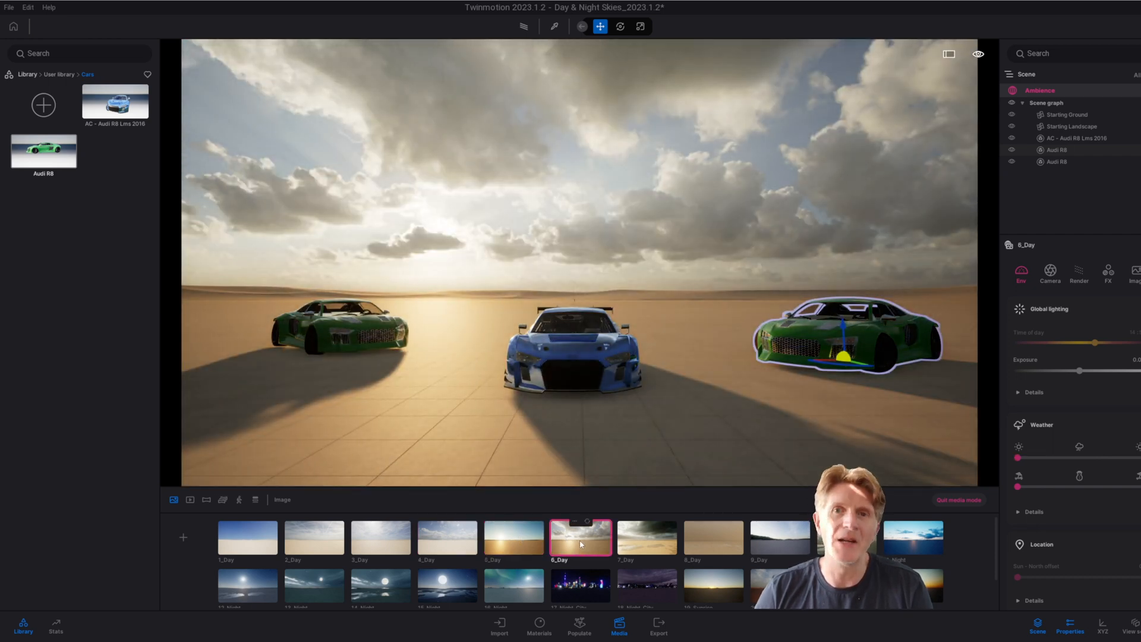
left_click(659, 542)
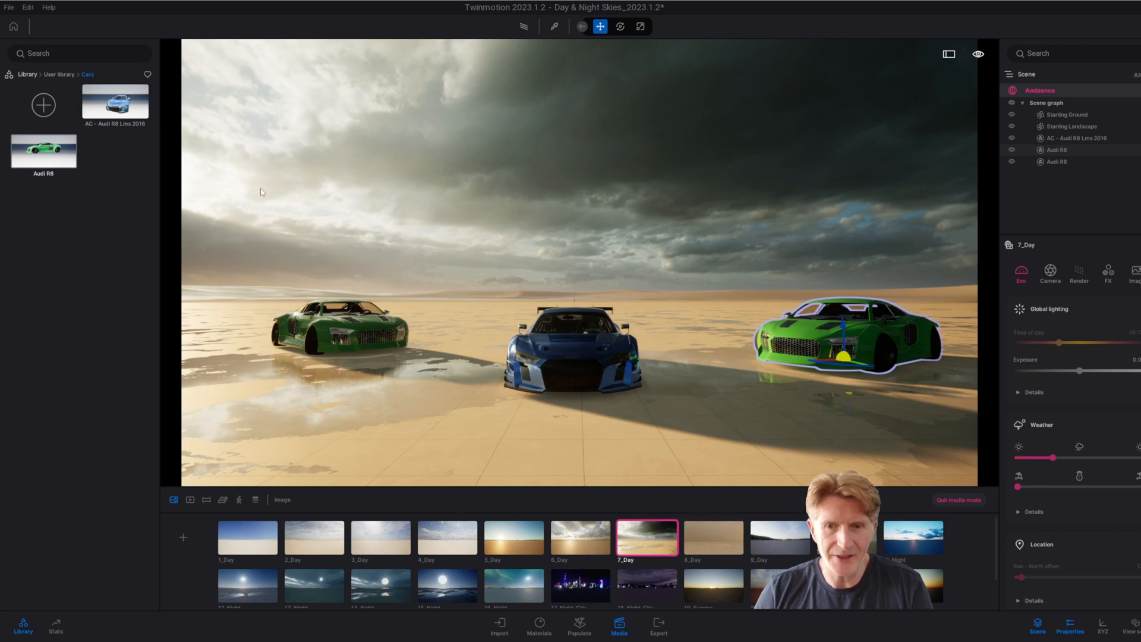
left_click(718, 533)
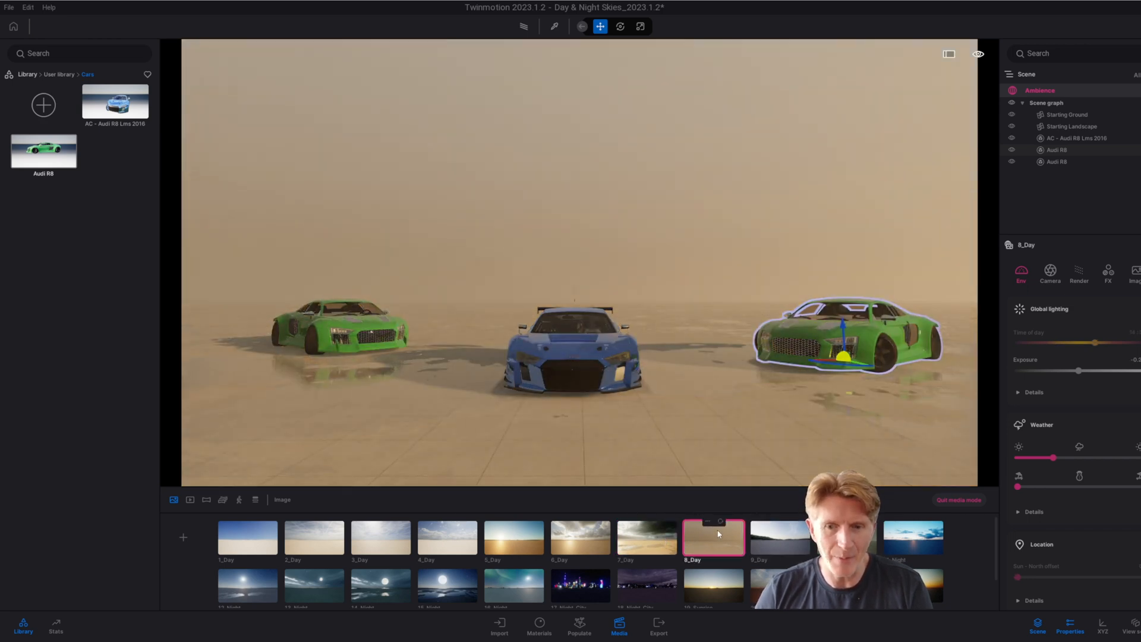
left_click(769, 538)
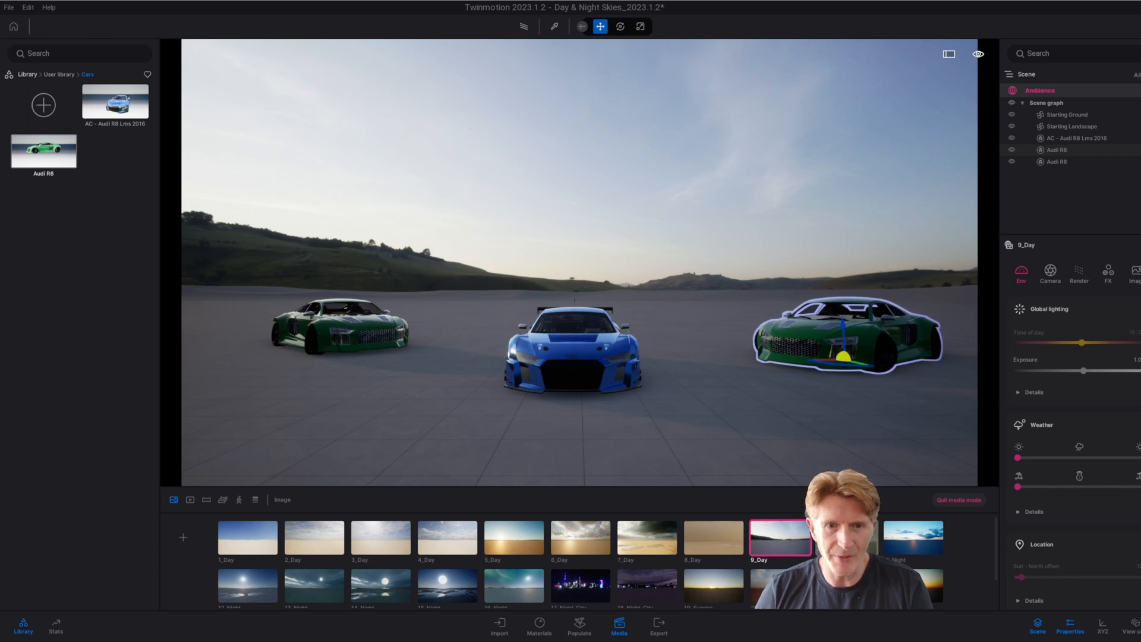
Step: Preview the night sky images 11_Night, 12_Night and 17_Night_City with the three cars
left_click(897, 542)
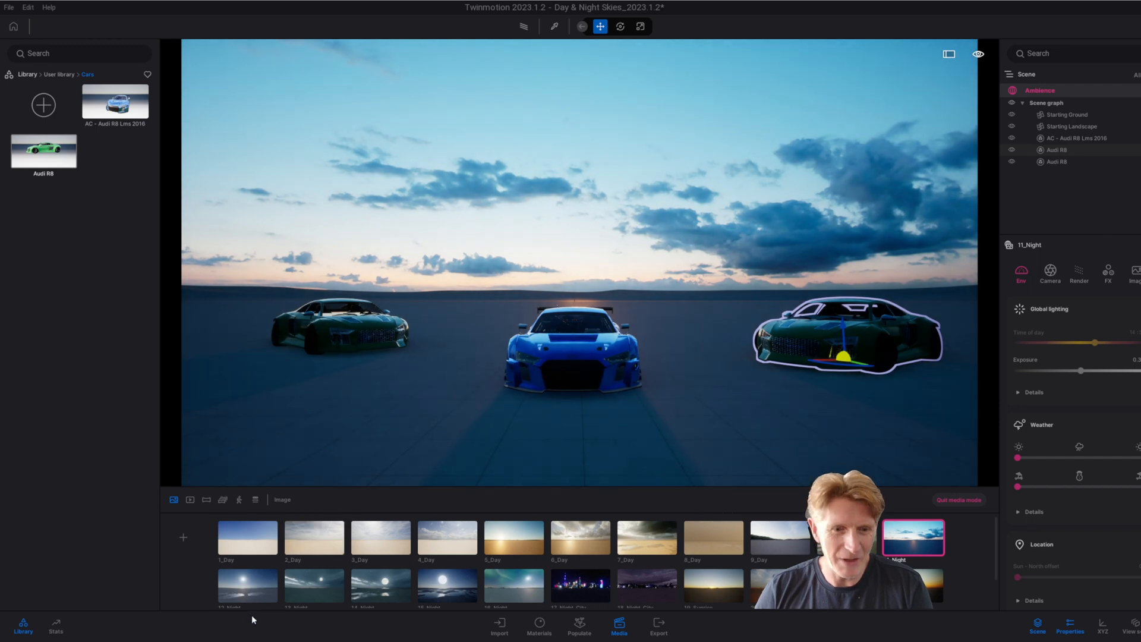
left_click(240, 593)
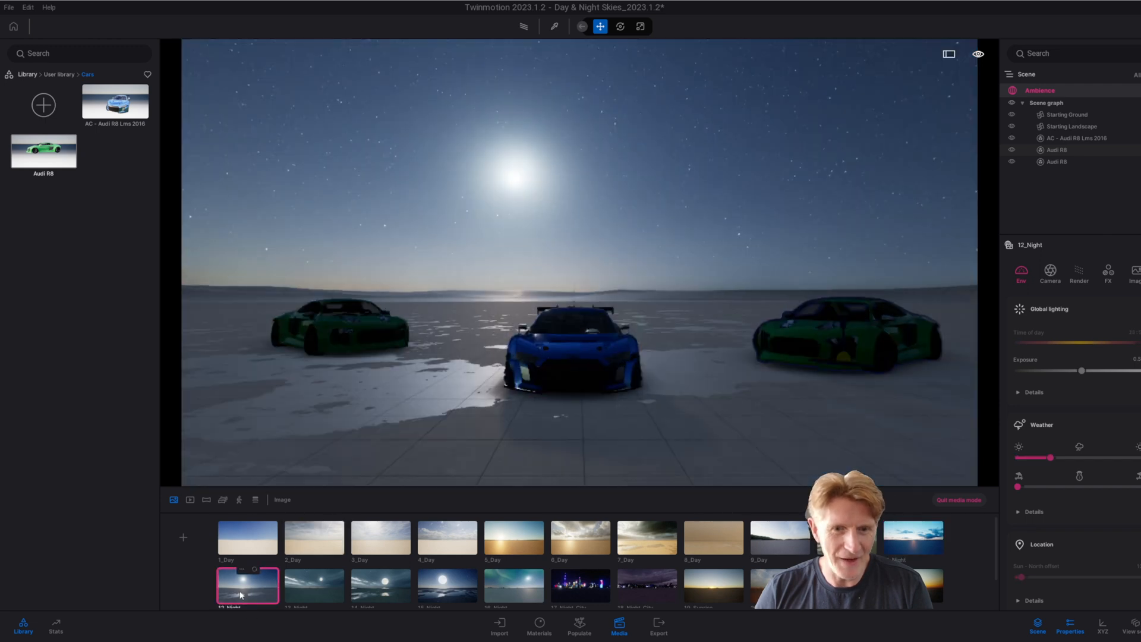
left_click(575, 585)
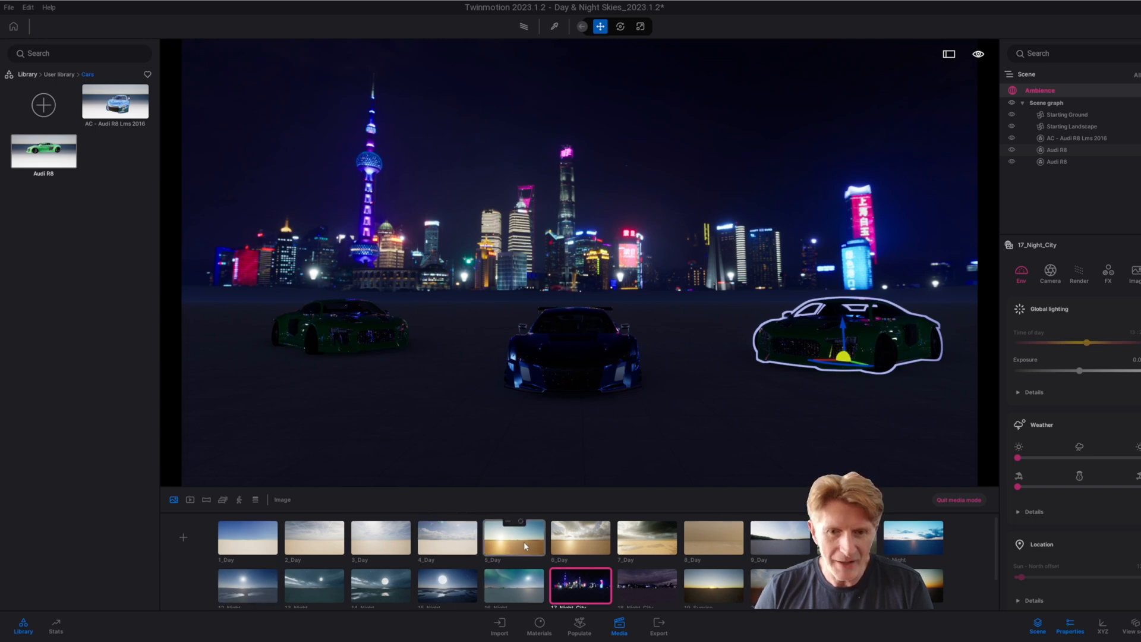
Step: Switch to the 7_Day image and reframe the three cars from a slightly higher viewpoint
left_click(641, 538)
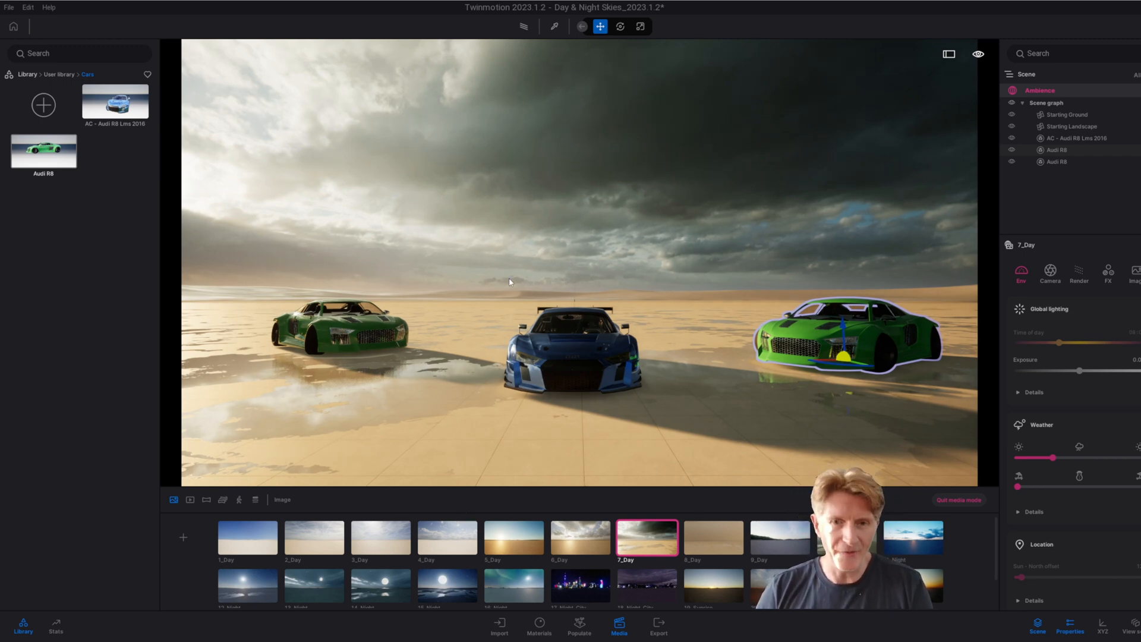
right_click_drag(486, 278, 479, 315)
middle_click_drag(479, 315, 439, 339)
right_click_drag(438, 339, 458, 332)
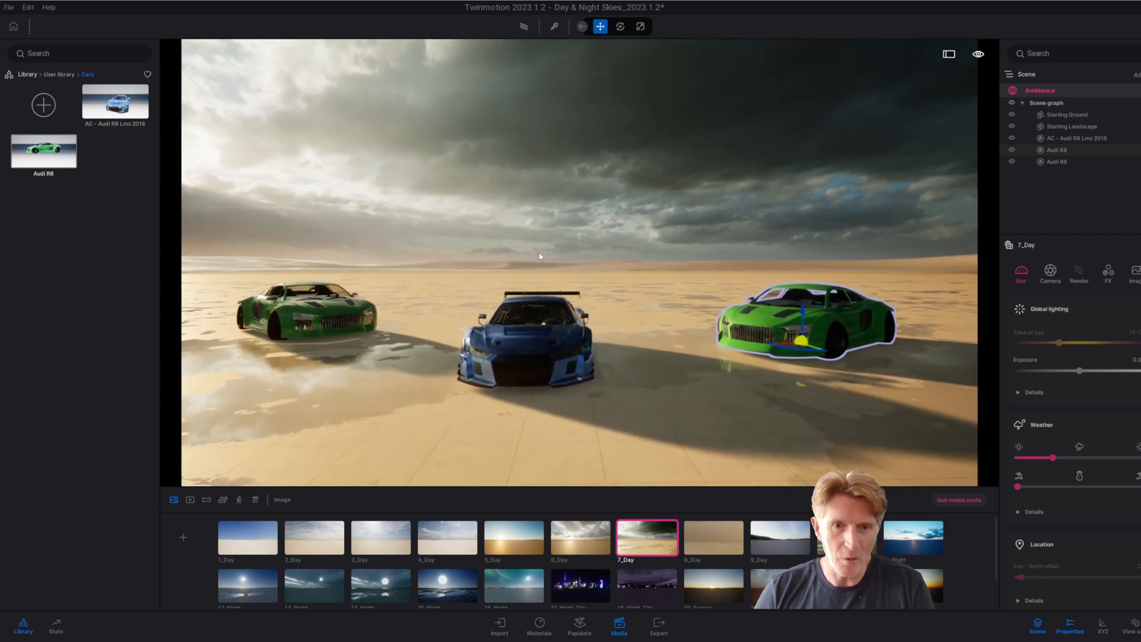
Step: Move the 7_Day image to the front of the image list, ahead of 1_Day
left_click_drag(636, 540, 240, 544)
left_click(240, 538)
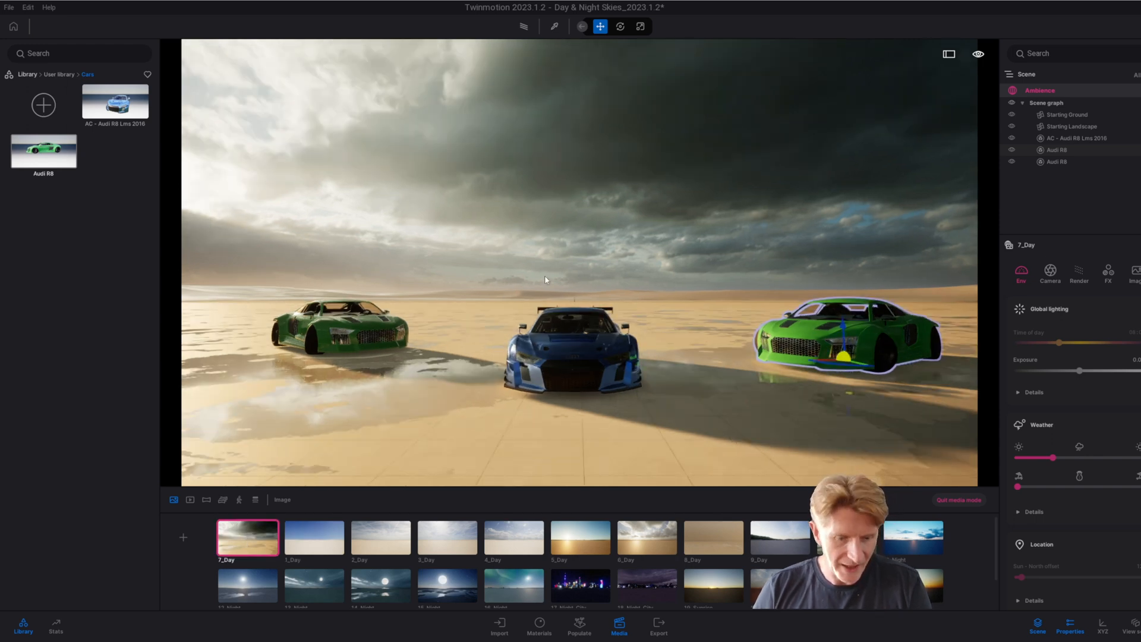
Step: Save a new image of the three cars from a diagonal view facing the sun and place it first in the image list
key("w")
right_click_drag(641, 243, 486, 309)
key("d")
key("d")
key("d")
key("s")
key("e")
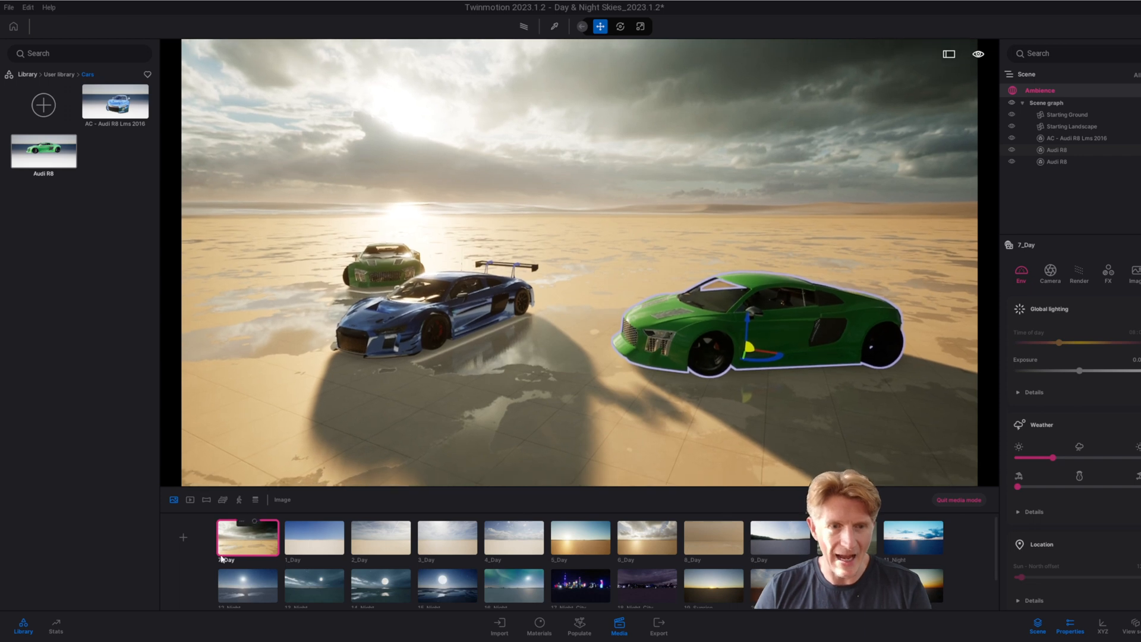
left_click(185, 537)
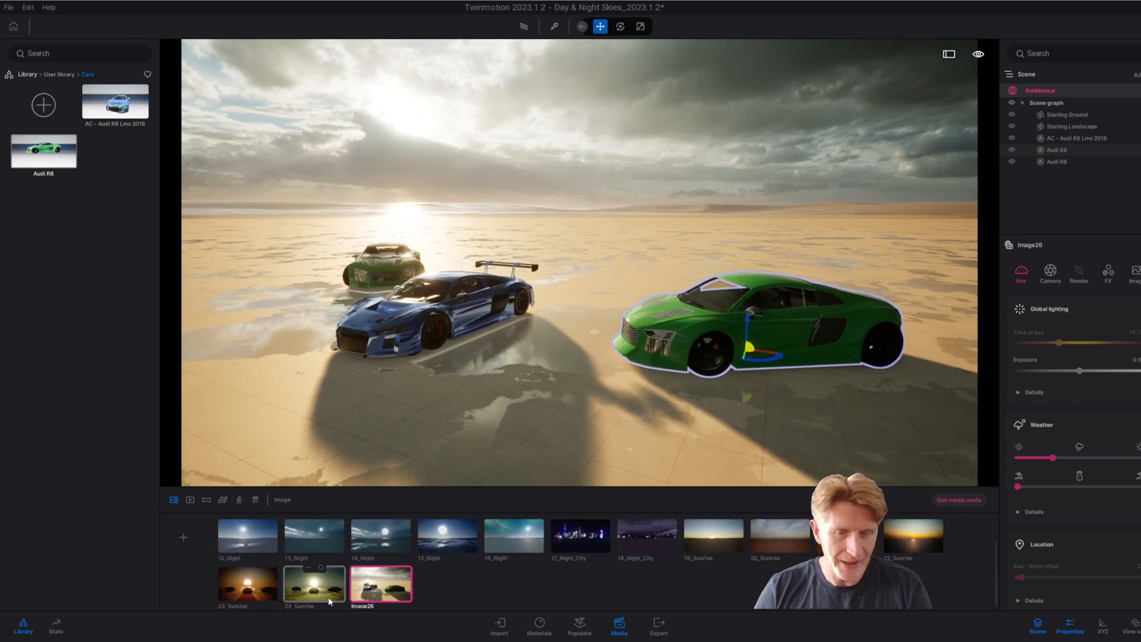
left_click_drag(378, 591, 228, 536)
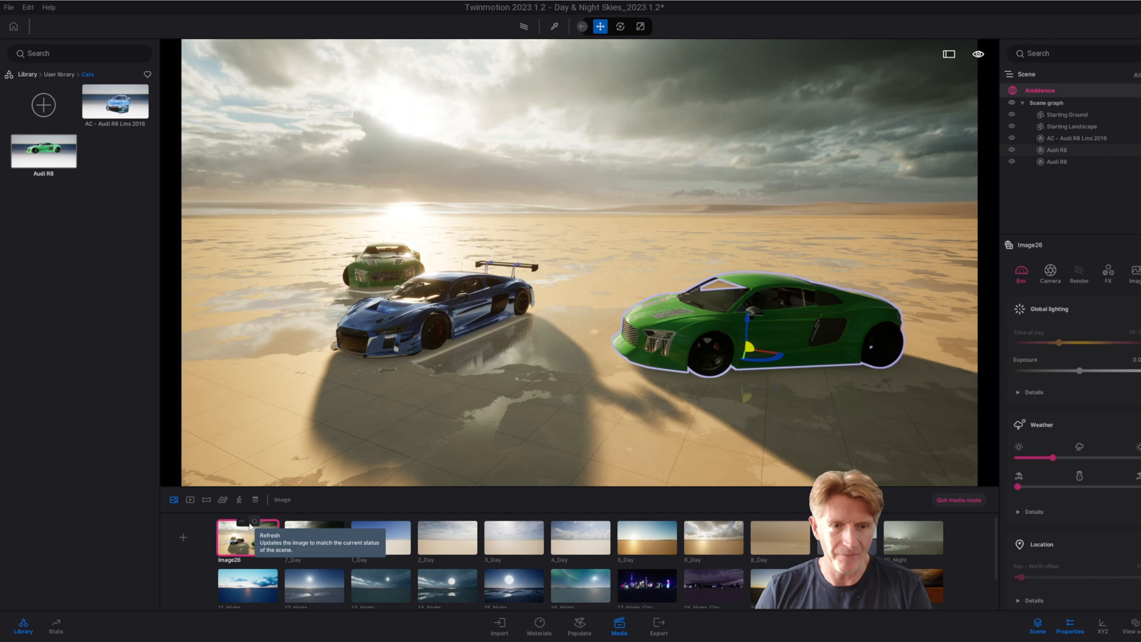
Step: Open the man-made ground materials in the library
left_click(26, 74)
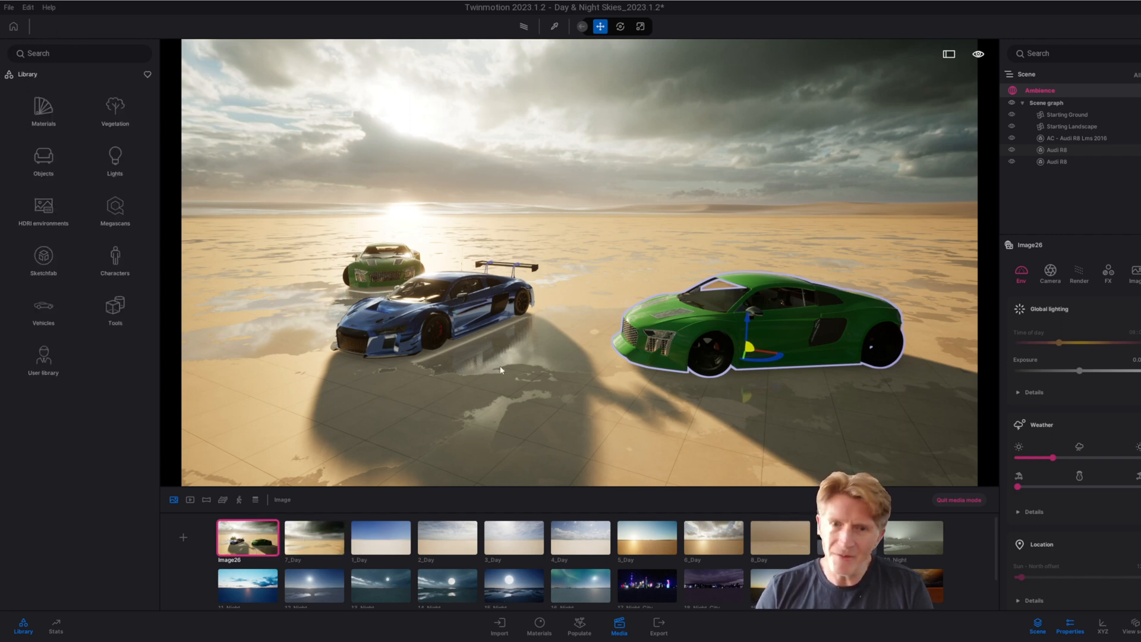
left_click(46, 110)
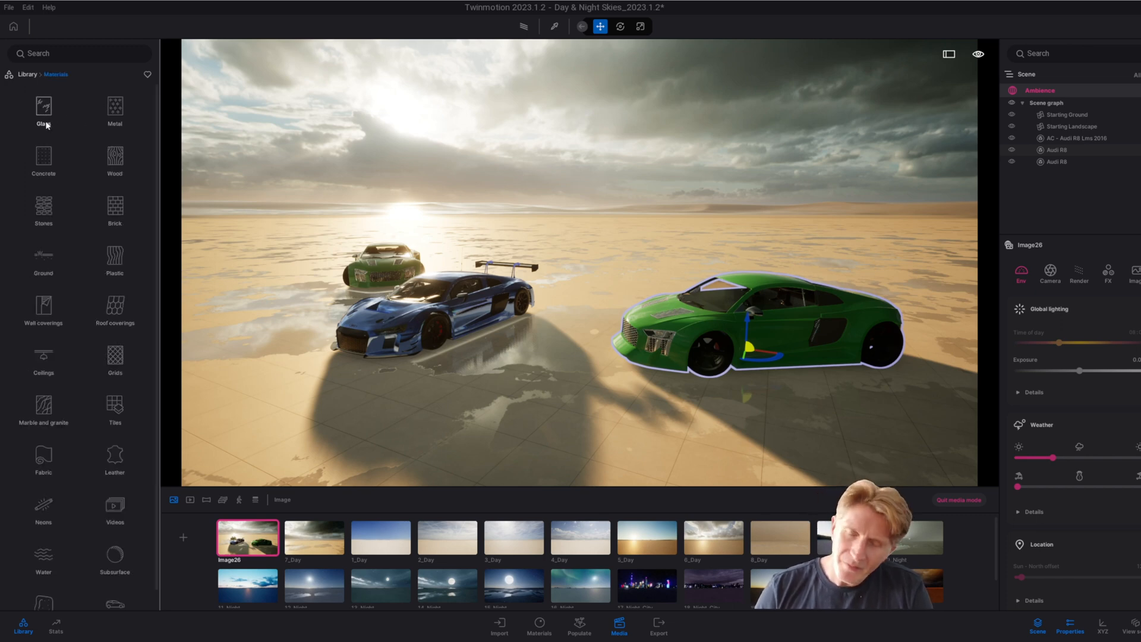
left_click(45, 258)
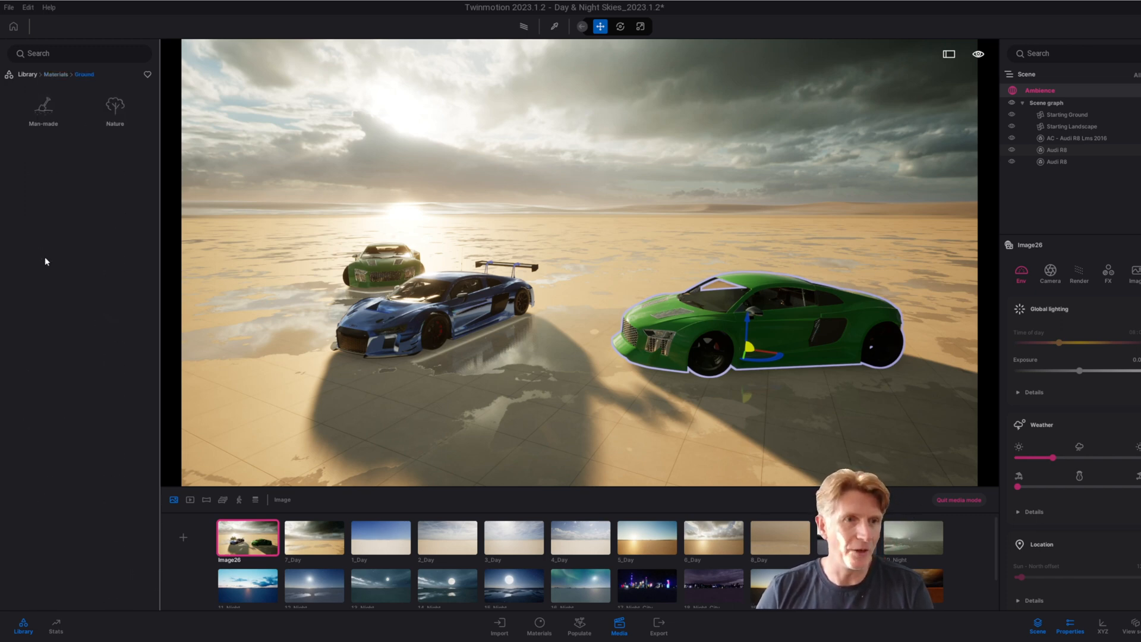
left_click(41, 116)
Step: Try the Old, Smooth, Slate and Bricks cobblestone materials on the desert ground
mouse_move(93, 489)
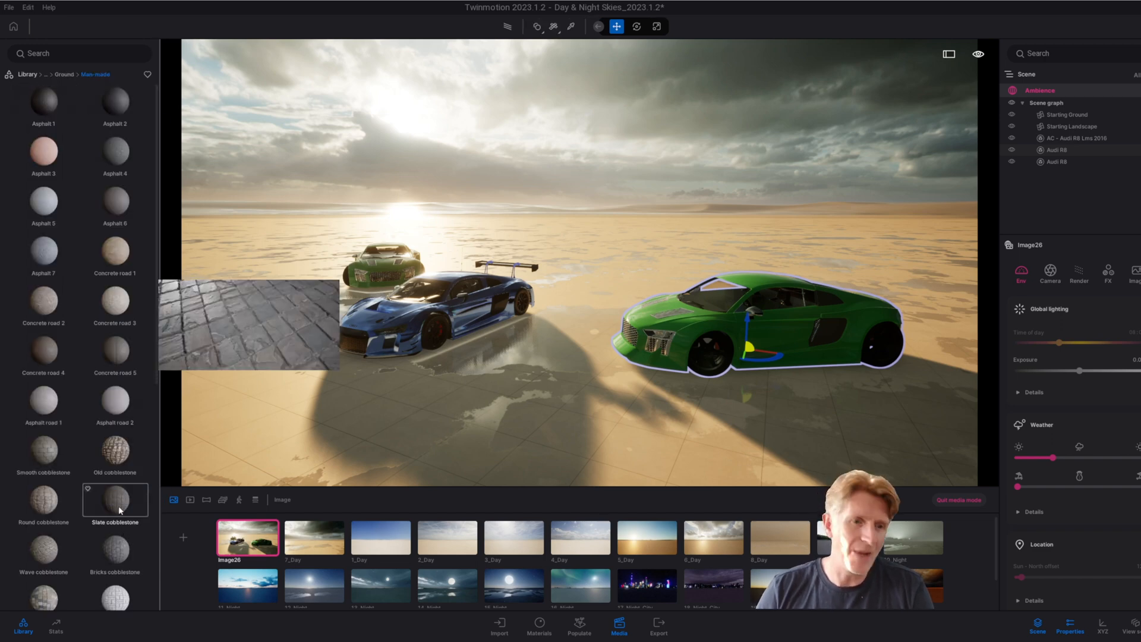
left_click_drag(119, 454, 398, 440)
mouse_move(43, 443)
left_click_drag(43, 443, 294, 455)
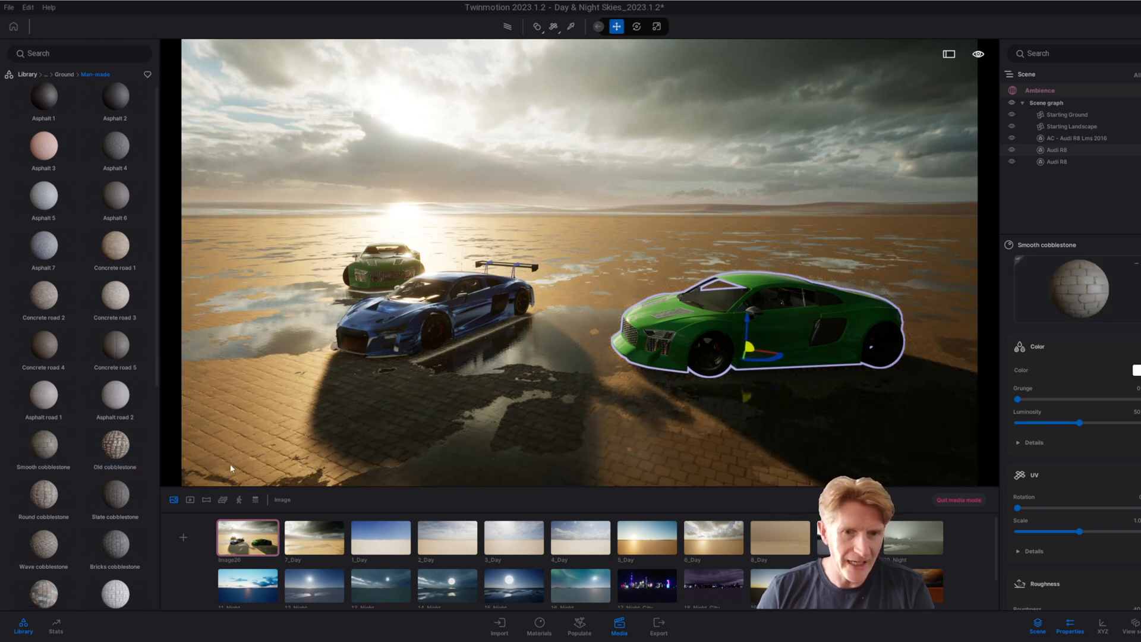
left_click_drag(122, 498, 370, 463)
left_click_drag(115, 540, 414, 429)
Step: Apply Wave cobblestone to the ground, reframe the cars slightly, and replace it with Colored cobblestone
left_click_drag(44, 535, 554, 396)
right_click_drag(554, 356, 522, 374)
middle_click_drag(523, 357, 481, 386)
left_click_drag(540, 368, 558, 363)
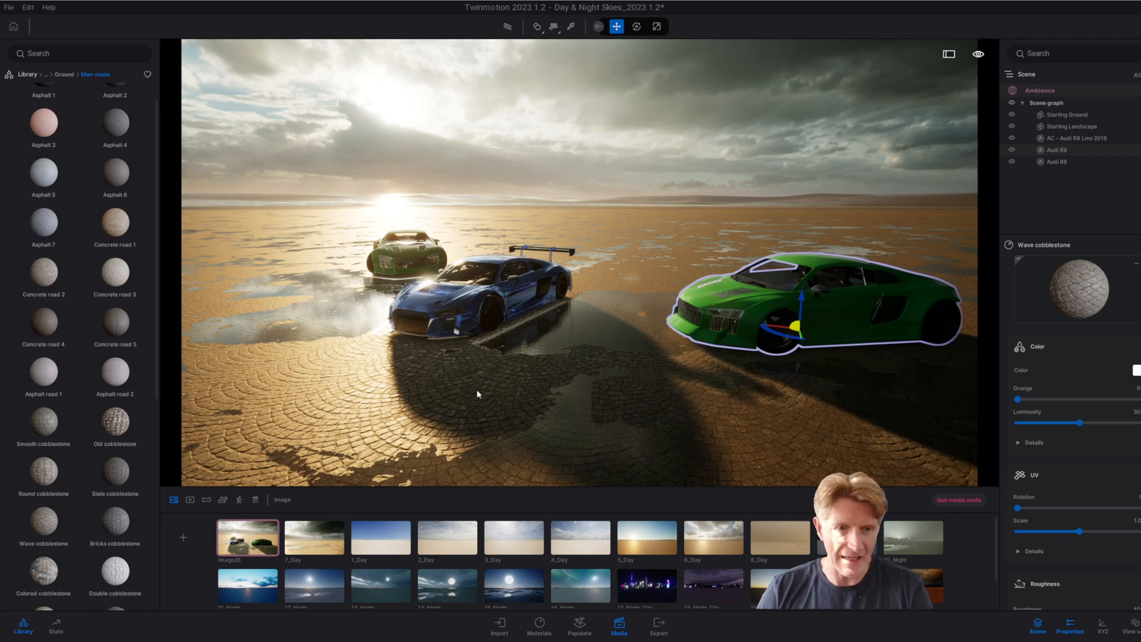
left_click_drag(115, 565, 307, 469)
scroll(89, 534, "down", 2)
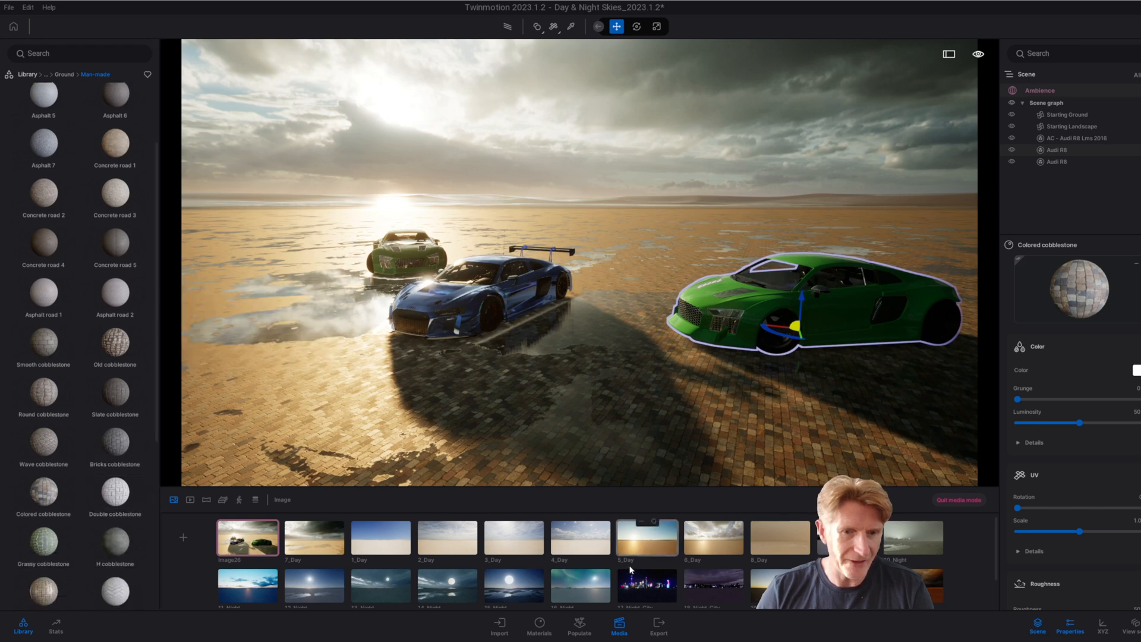
Step: Compare the scene's Wave, Slate, Old and Smooth cobblestone materials on the ground and settle on Wave cobblestone
left_click(538, 624)
left_click_drag(269, 537, 359, 447)
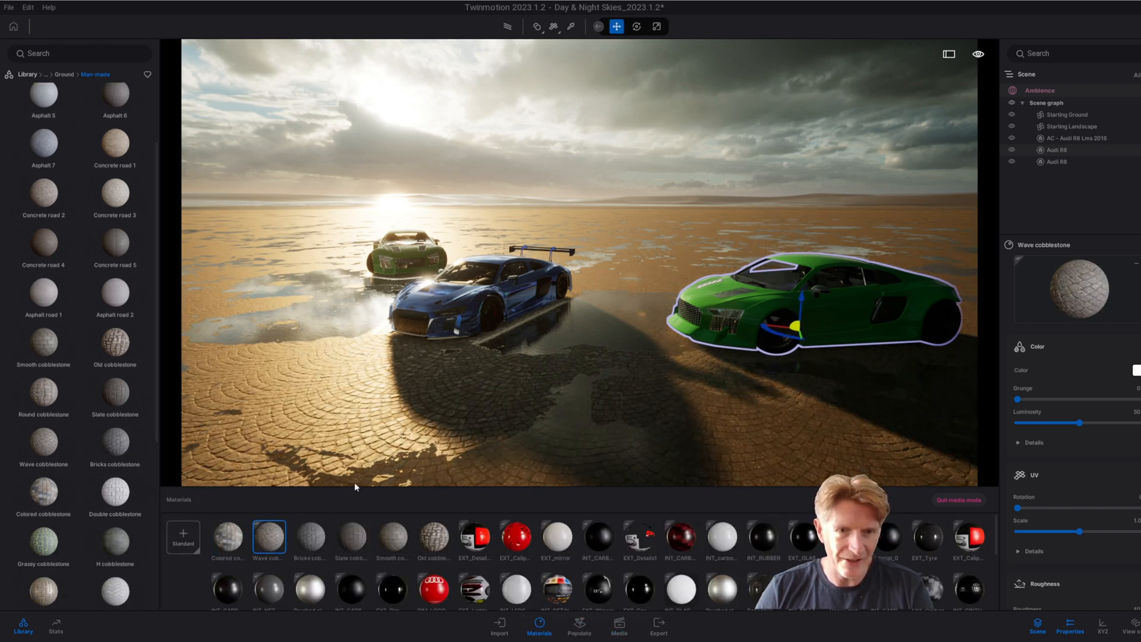
left_click_drag(352, 538, 370, 452)
left_click_drag(435, 538, 440, 446)
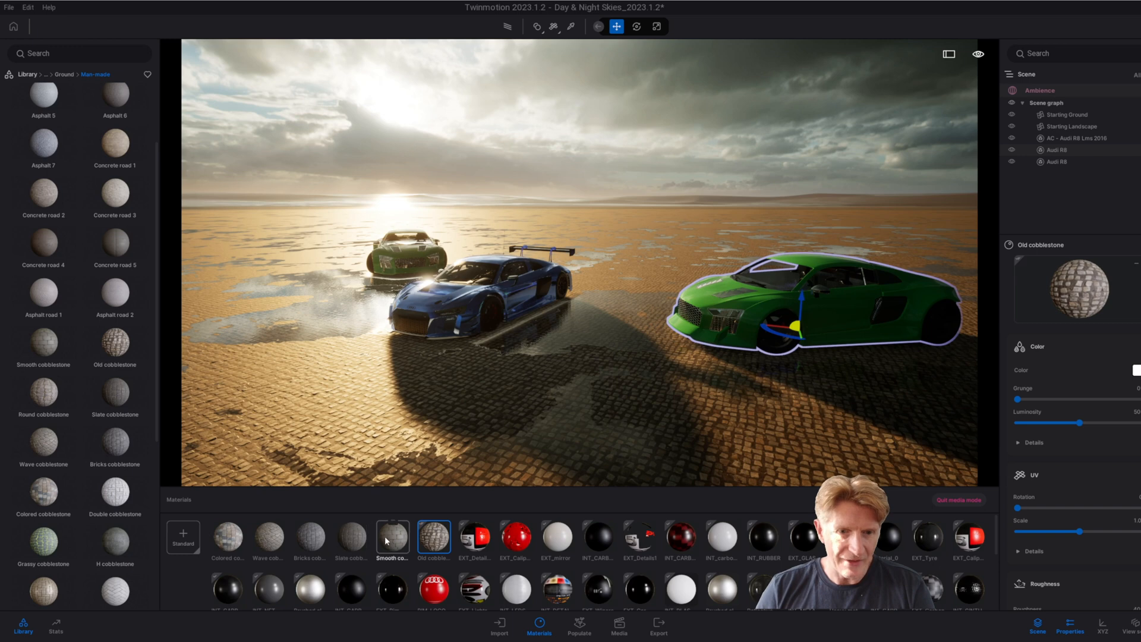
left_click_drag(392, 537, 388, 452)
key("ctrl+z")
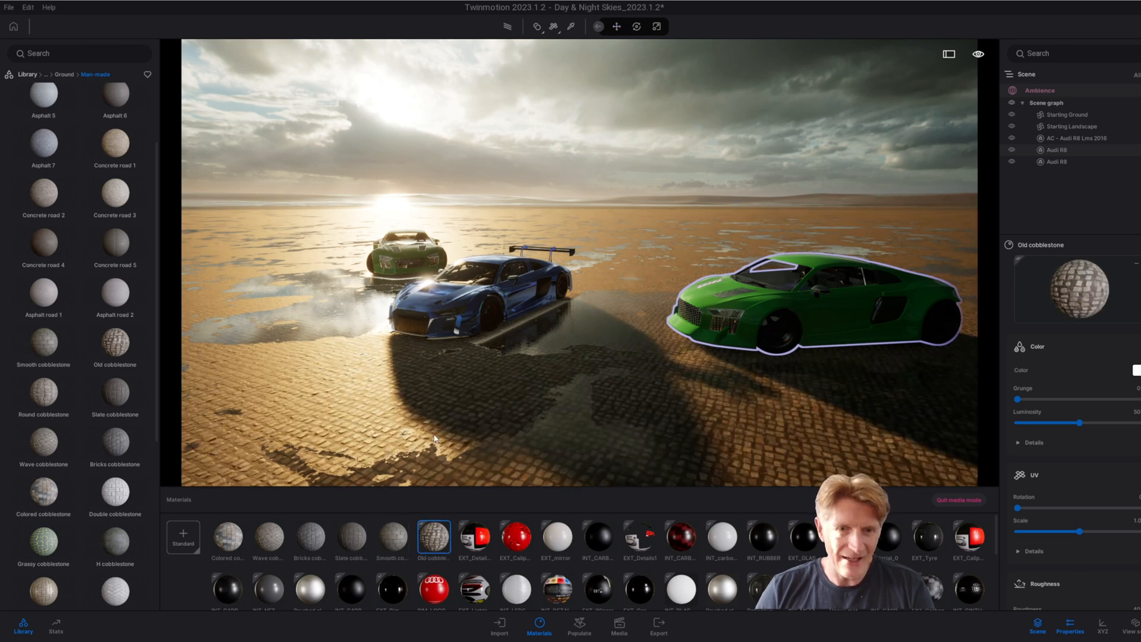
left_click_drag(268, 537, 325, 429)
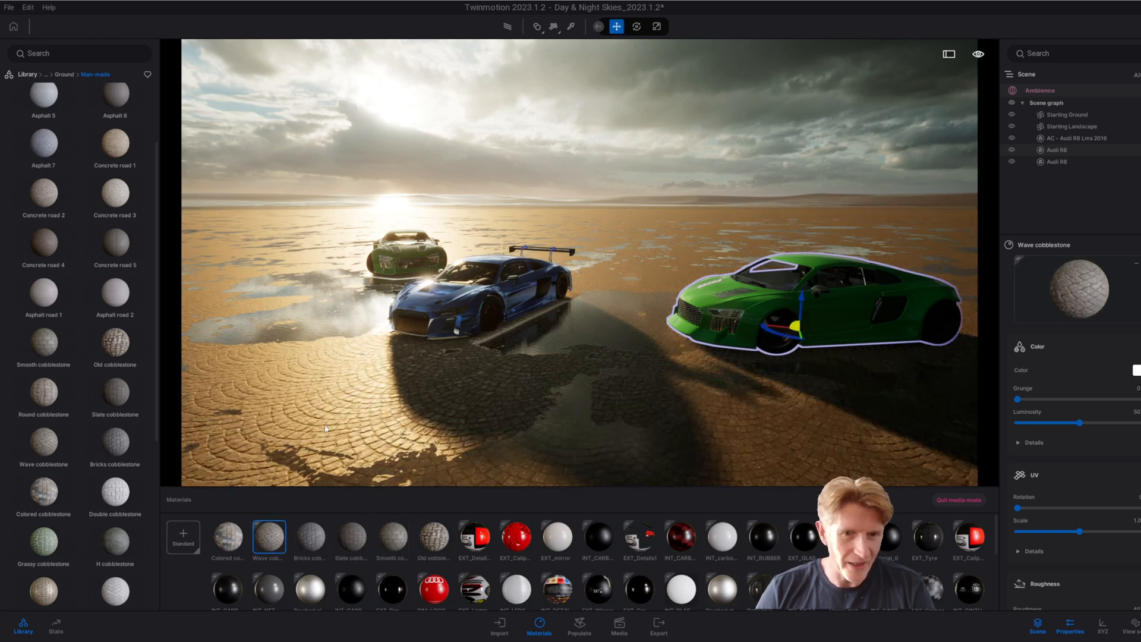
right_click_drag(568, 418, 562, 400)
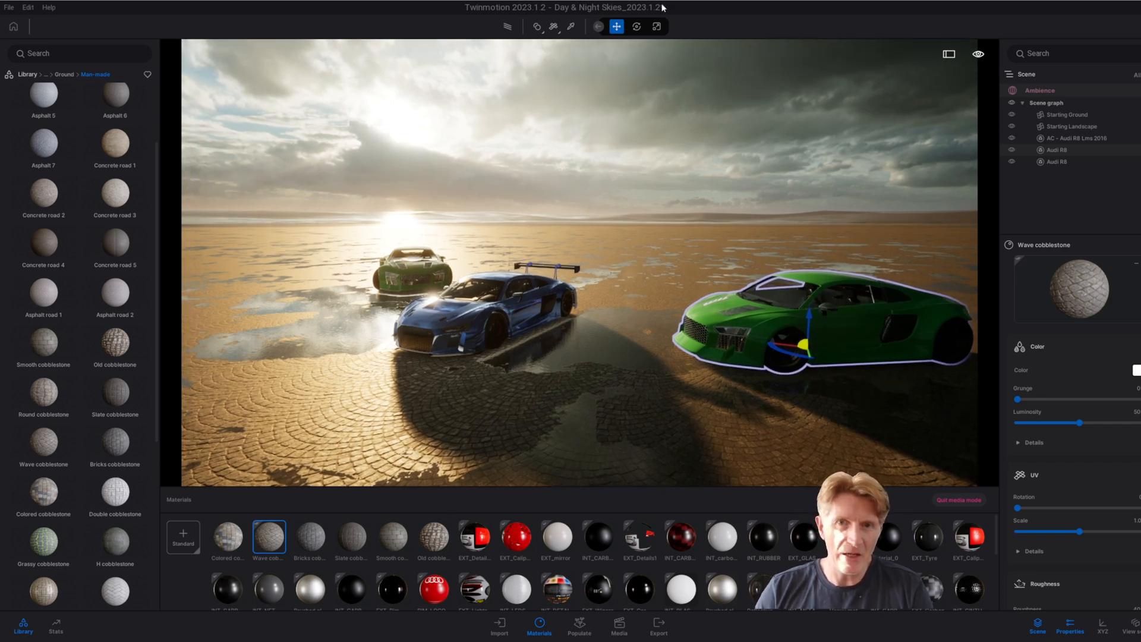
Step: Pick the body material of the selected green Audi R8 and change its colour to muted blue #567B9F
left_click(571, 27)
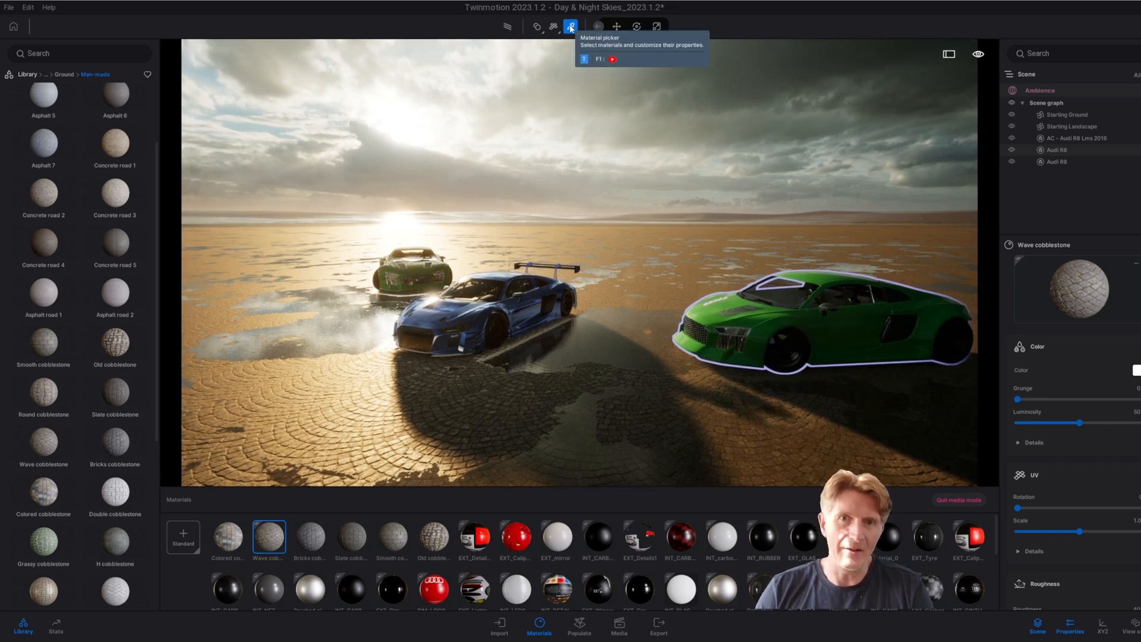
left_click(712, 315)
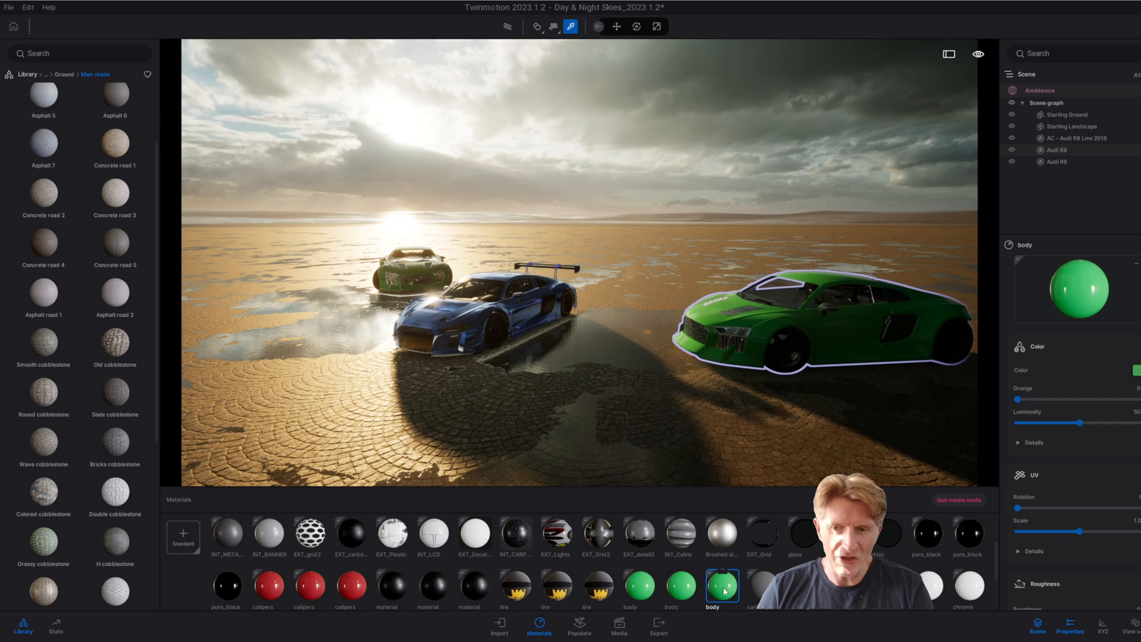
right_click_drag(639, 437, 808, 437)
key("w")
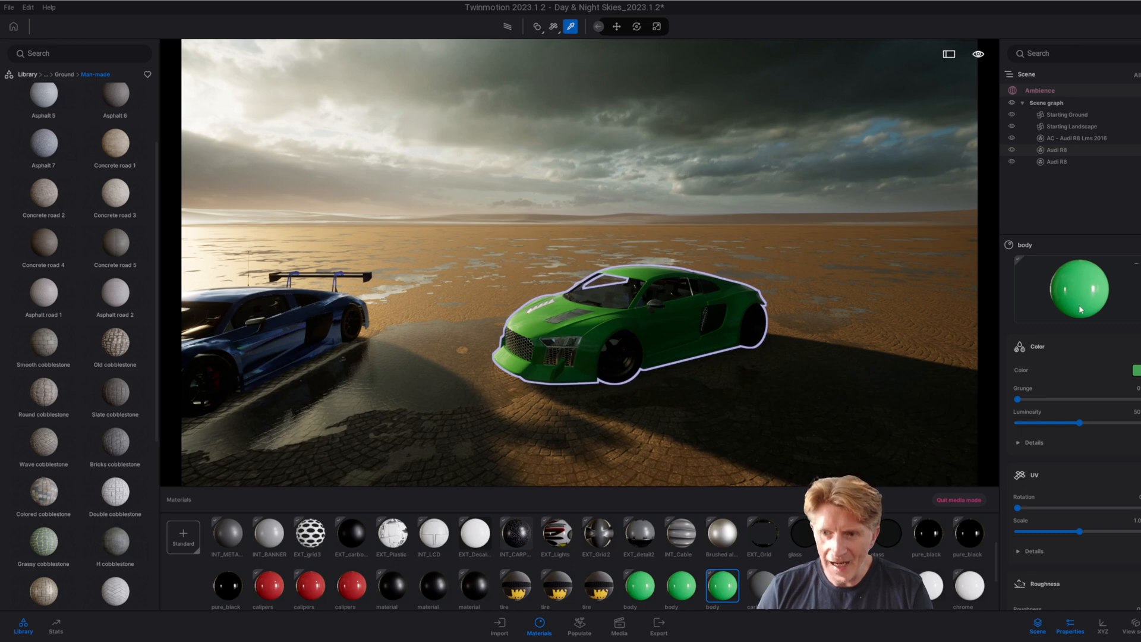
left_click(1136, 370)
left_click_drag(597, 232, 866, 34)
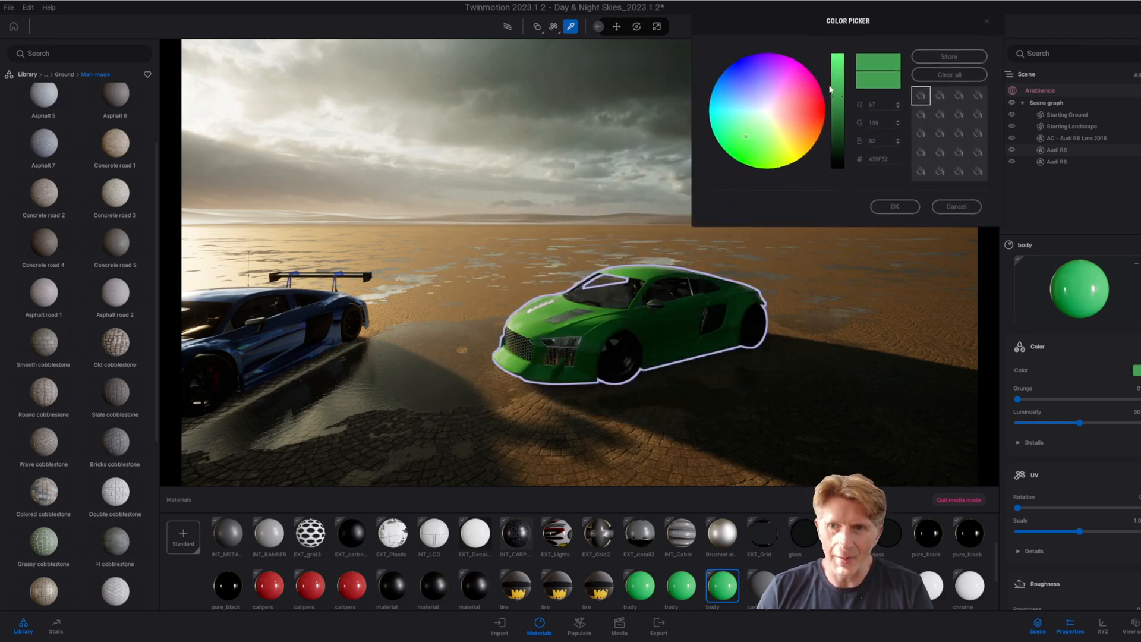
left_click_drag(793, 89, 748, 98)
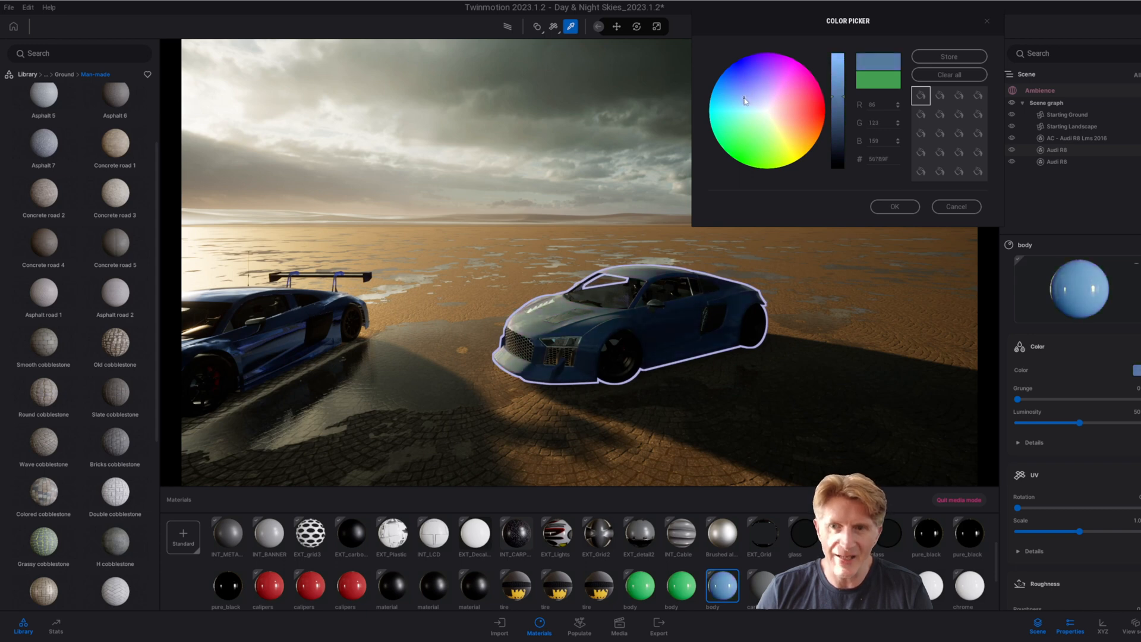
left_click(899, 206)
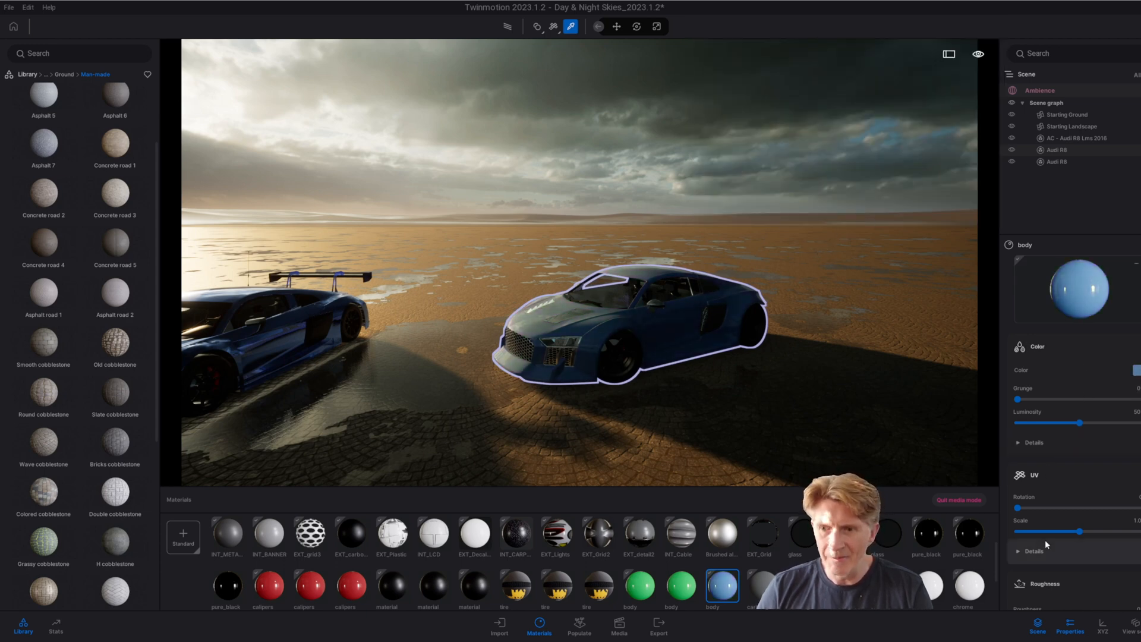
Step: Raise the blue body material's roughness to 100% and inspect the car's front up close
scroll(1040, 553, "down", 1)
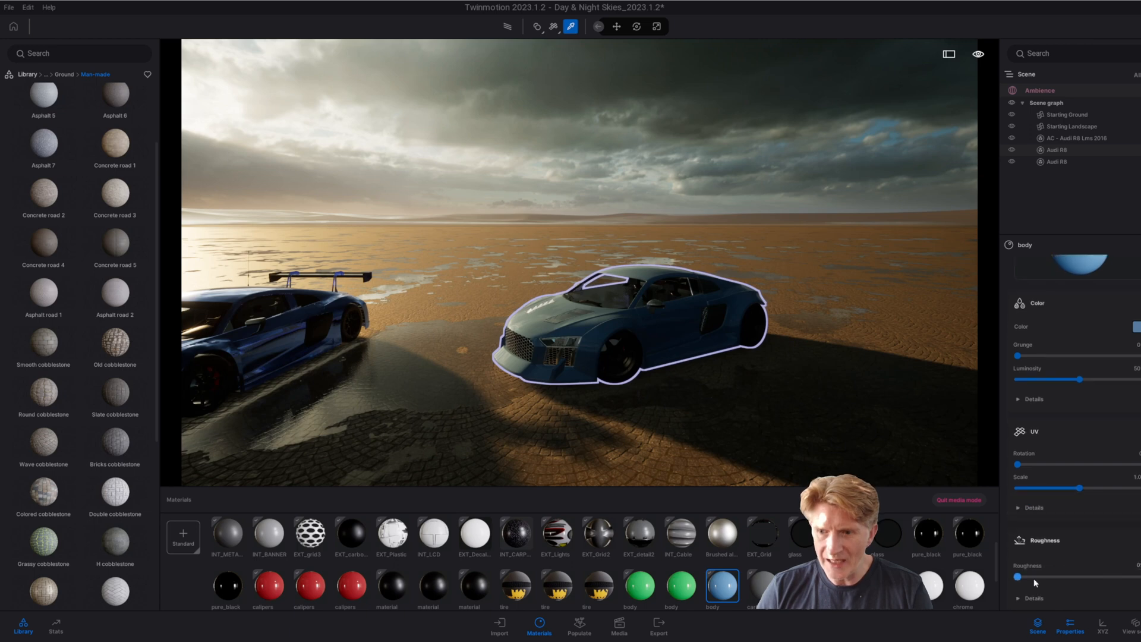
left_click_drag(1037, 576, 1139, 577)
right_click_drag(576, 267, 540, 369)
scroll(603, 331, "up", 3)
scroll(540, 369, "up", 5)
middle_click_drag(564, 379, 549, 336)
right_click_drag(549, 335, 544, 327)
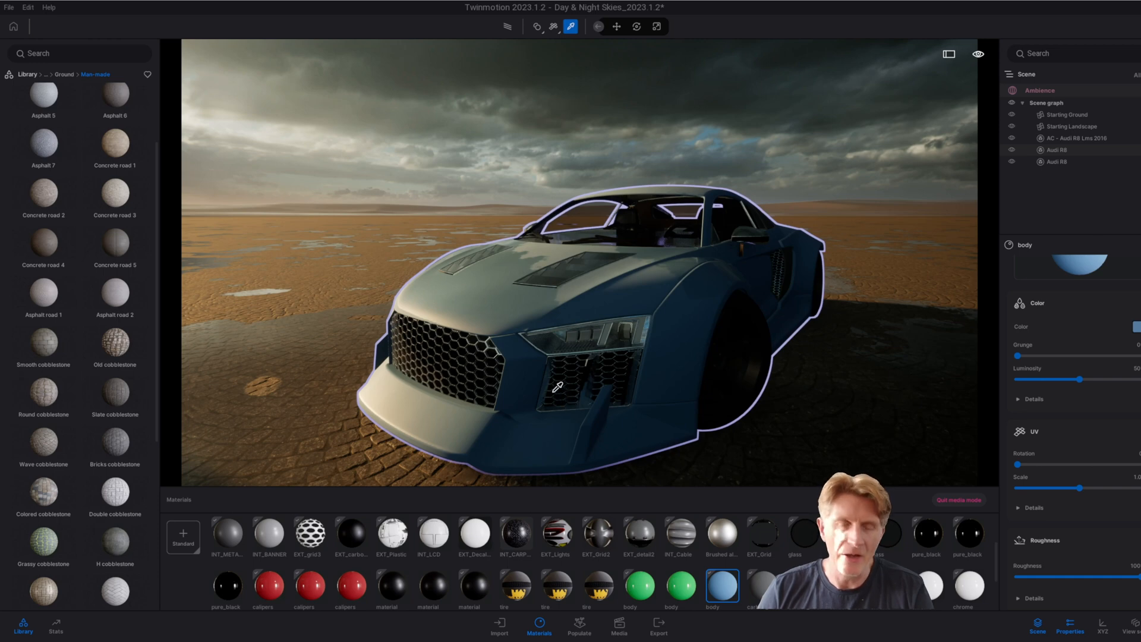
Step: Open the Carpaint materials in the library
mouse_move(66, 103)
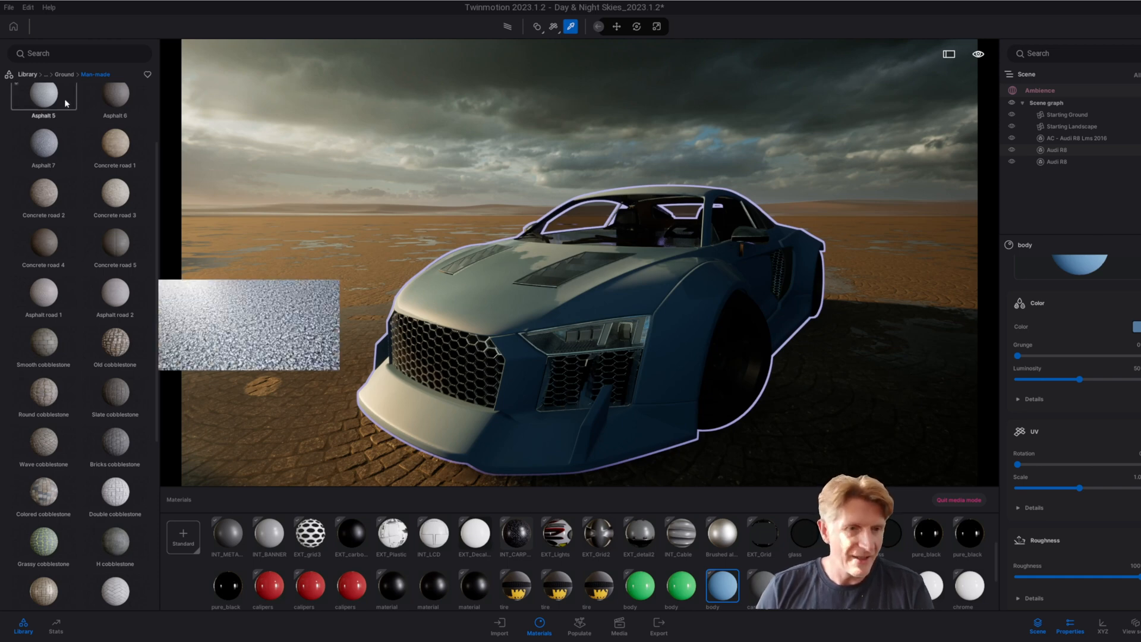
left_click(28, 74)
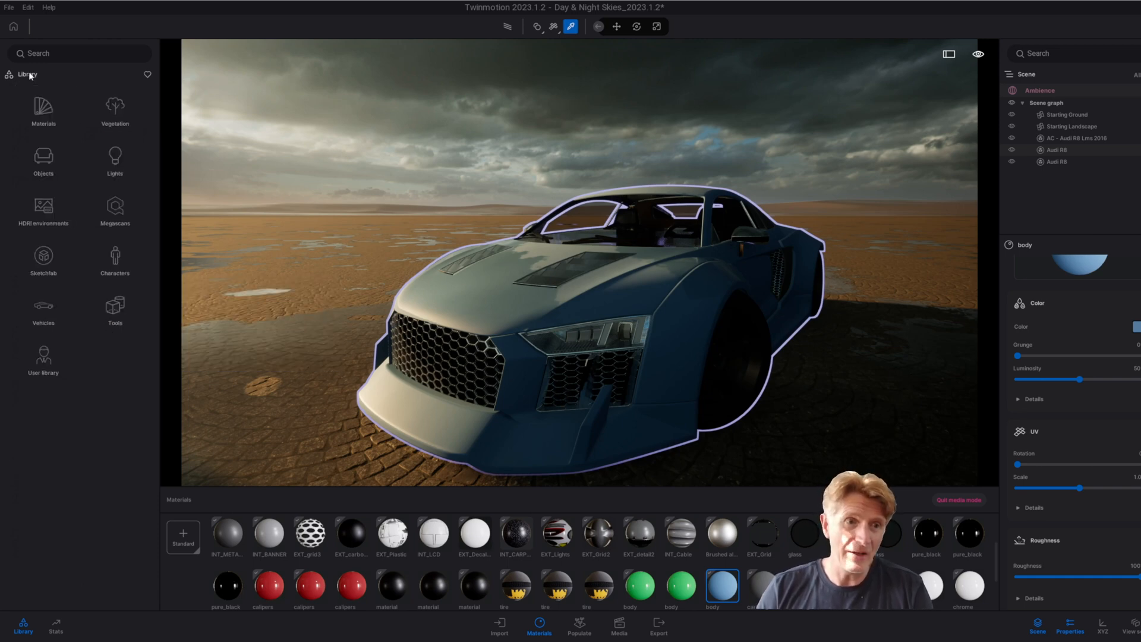
left_click(43, 107)
scroll(94, 503, "down", 1)
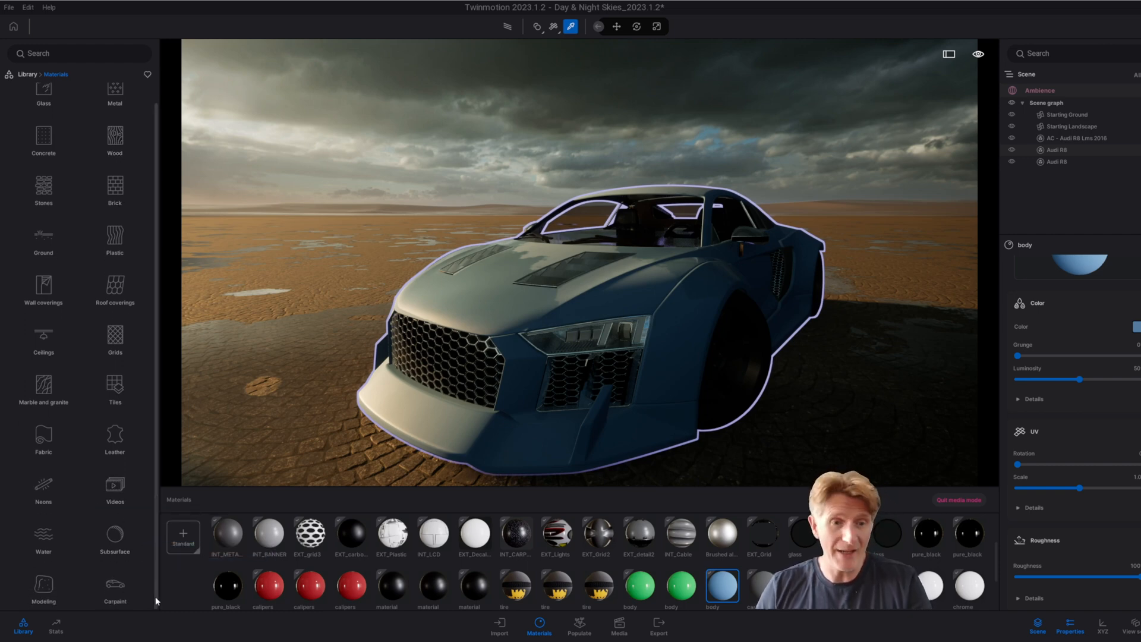
left_click(116, 586)
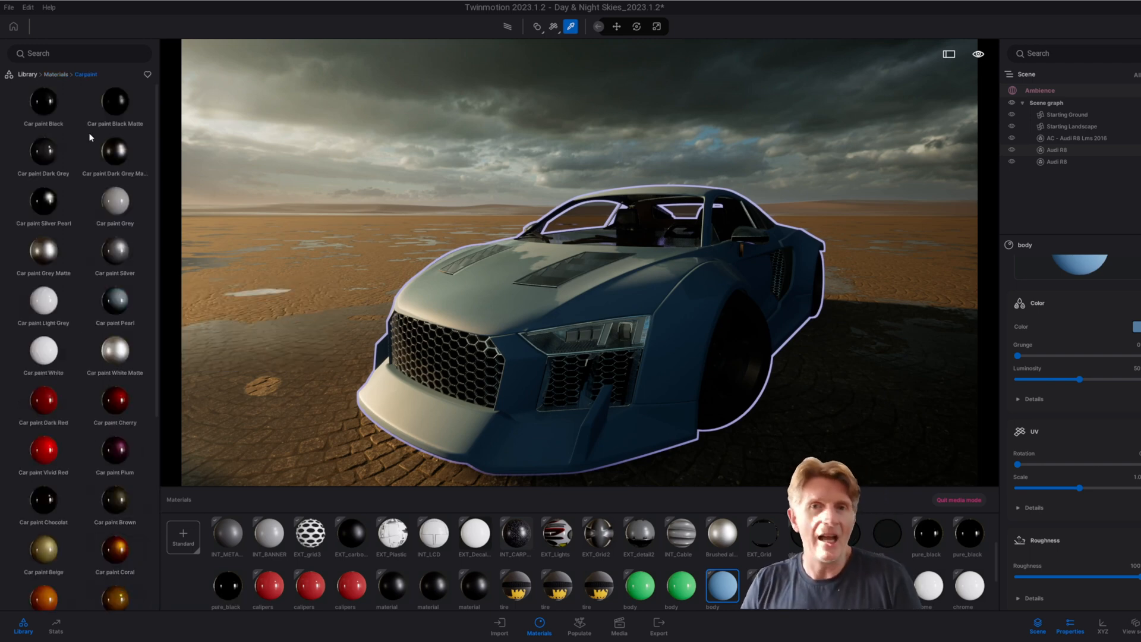
Step: Try Car paint Pearl, Car paint Cherry and Car paint Grey Matte on the selected Audi's body
mouse_move(63, 244)
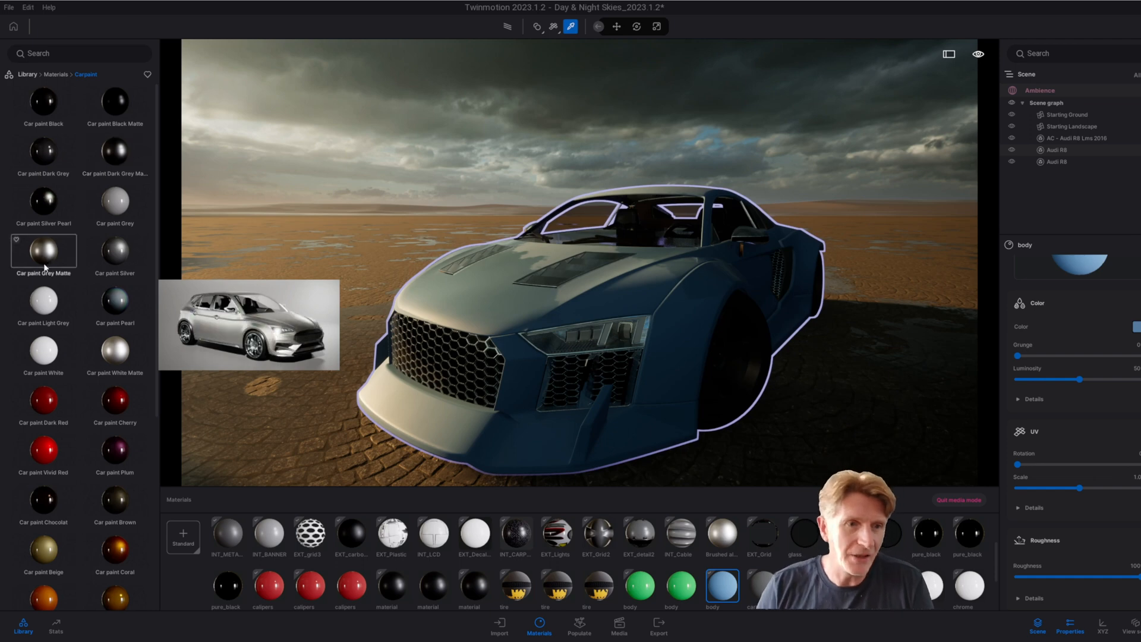
left_click_drag(115, 300, 482, 300)
left_click(482, 301)
mouse_move(118, 401)
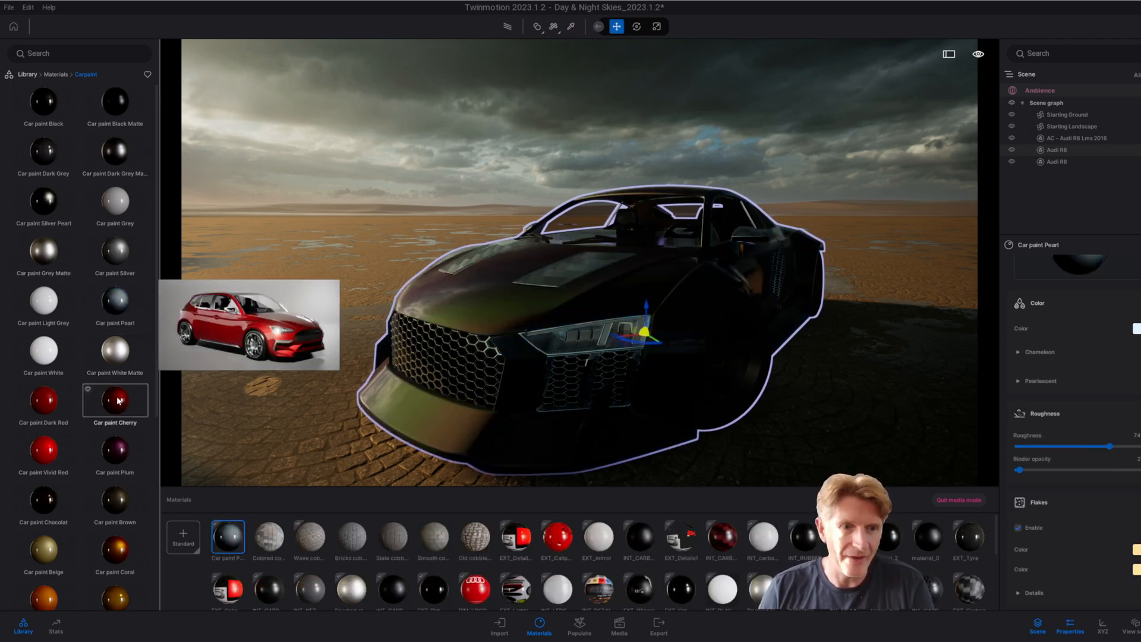
left_click_drag(118, 401, 494, 318)
mouse_move(122, 308)
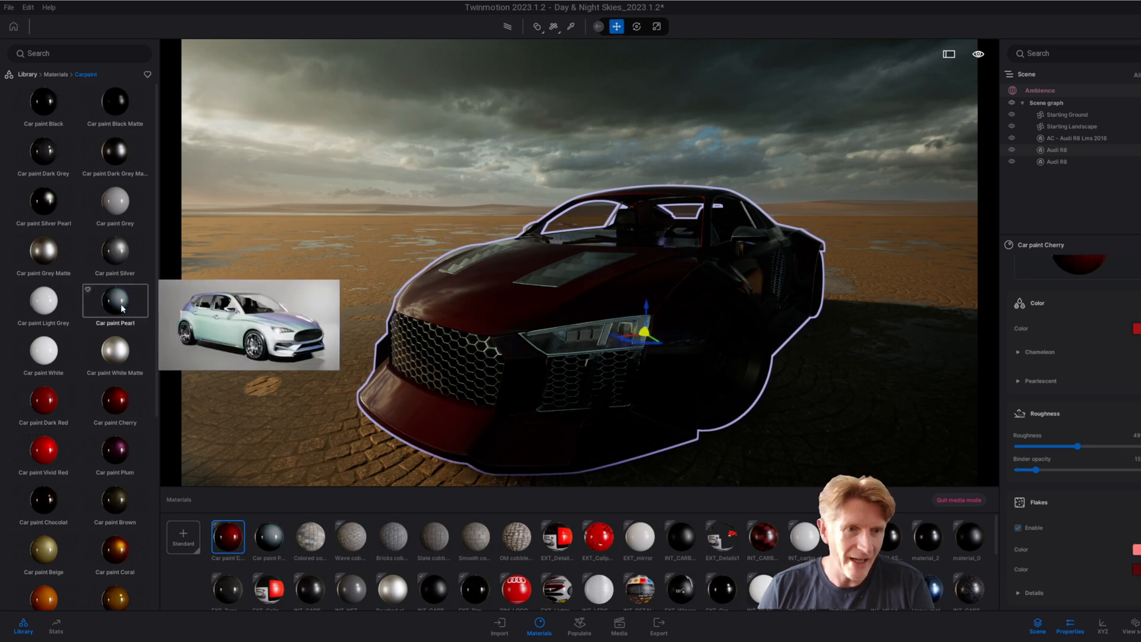
left_click_drag(42, 250, 539, 302)
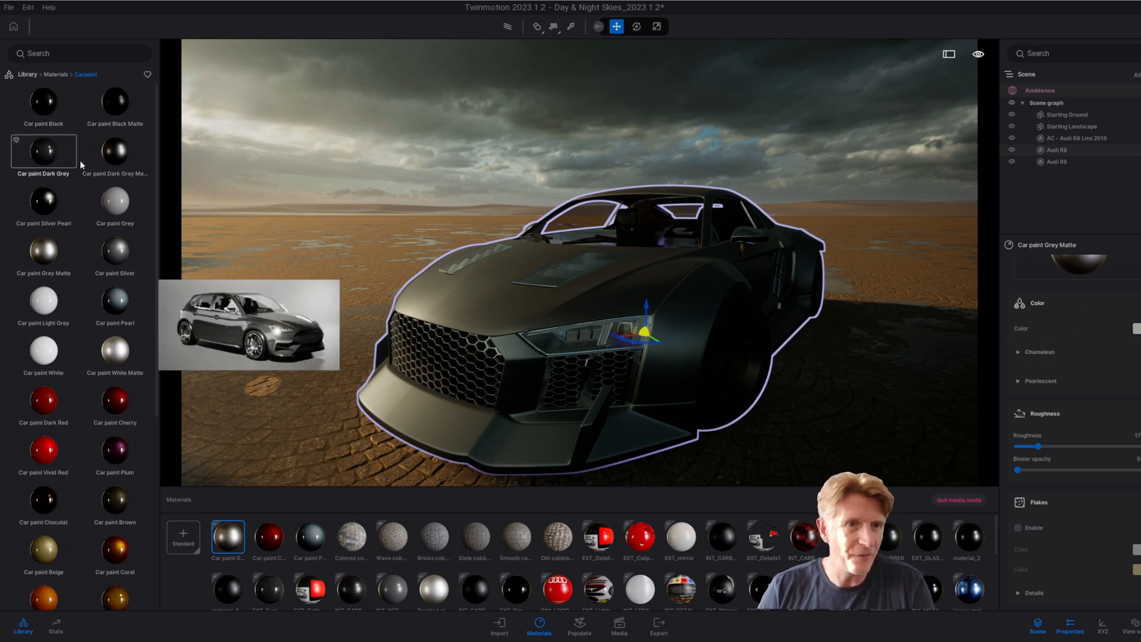
Step: Apply Car paint Light Grey to the selected Audi's body and enable the paint's Chameleon effect
left_click_drag(51, 307, 479, 348)
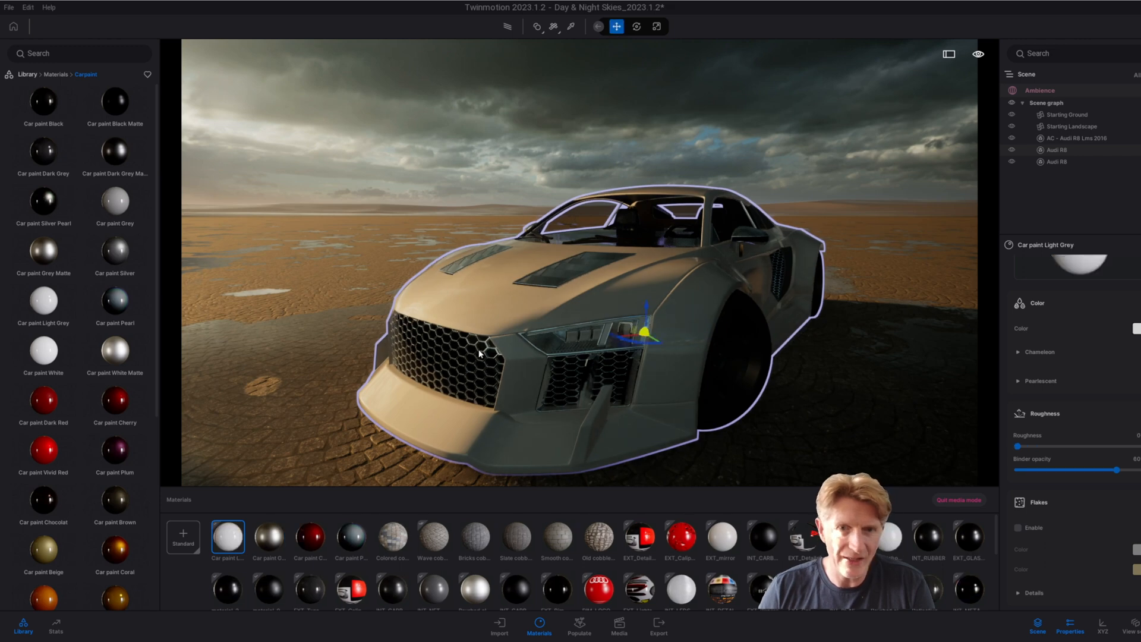
left_click(1019, 353)
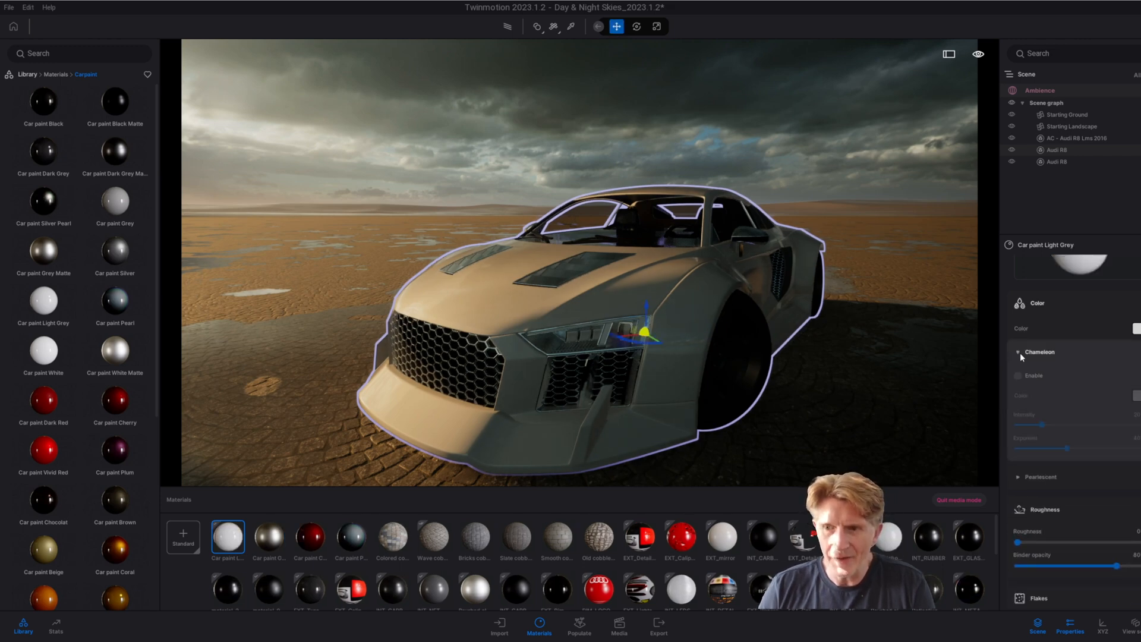
left_click(1018, 376)
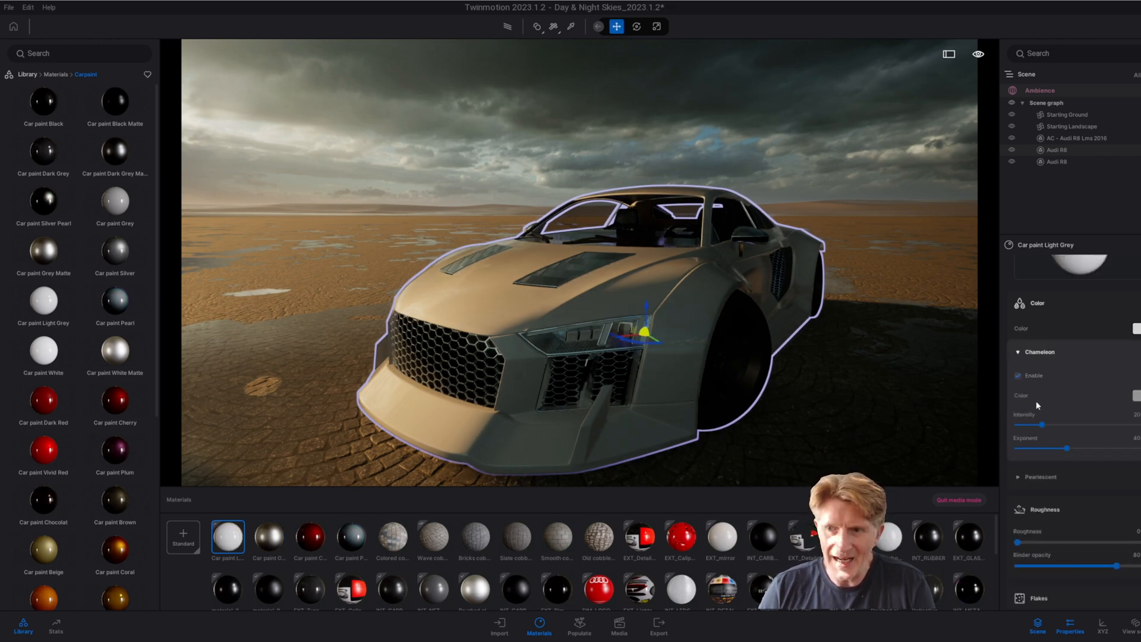
Step: Apply Car paint Pearl to the selected Audi's body, enable its Chameleon effect and raise the intensity to about 61%
left_click_drag(1042, 424, 1100, 426)
mouse_move(119, 260)
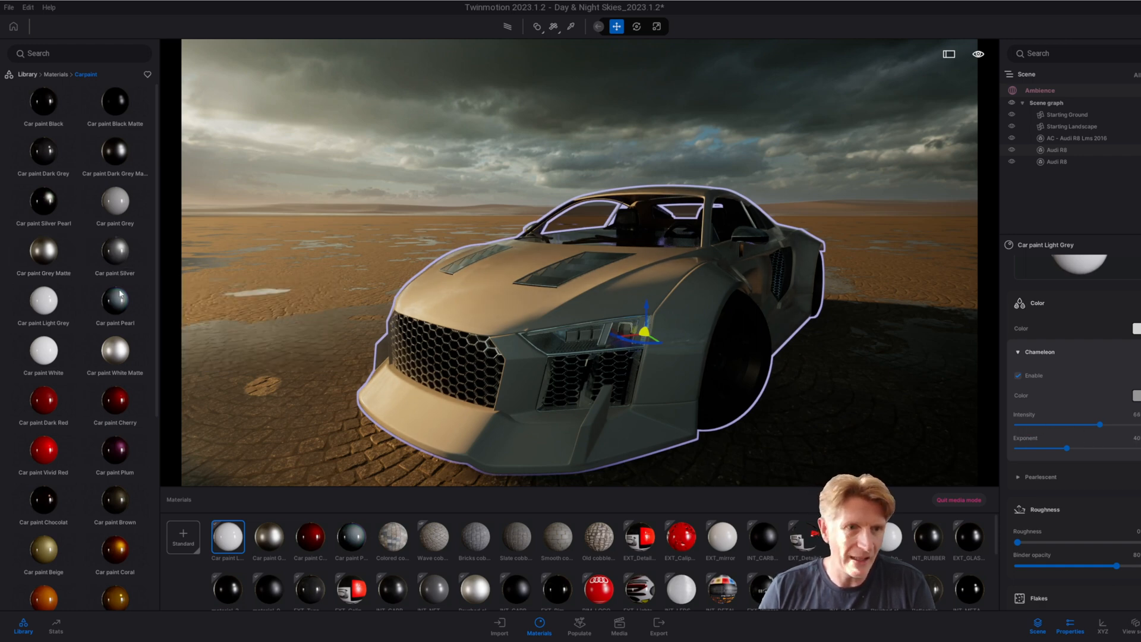
left_click_drag(115, 300, 594, 285)
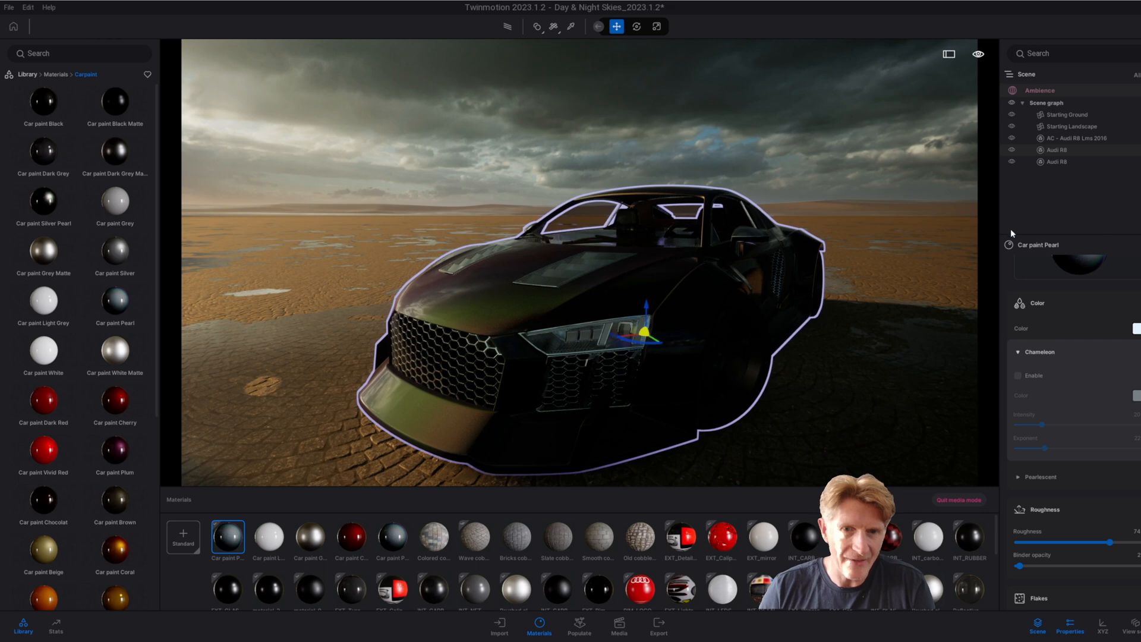
left_click(1018, 375)
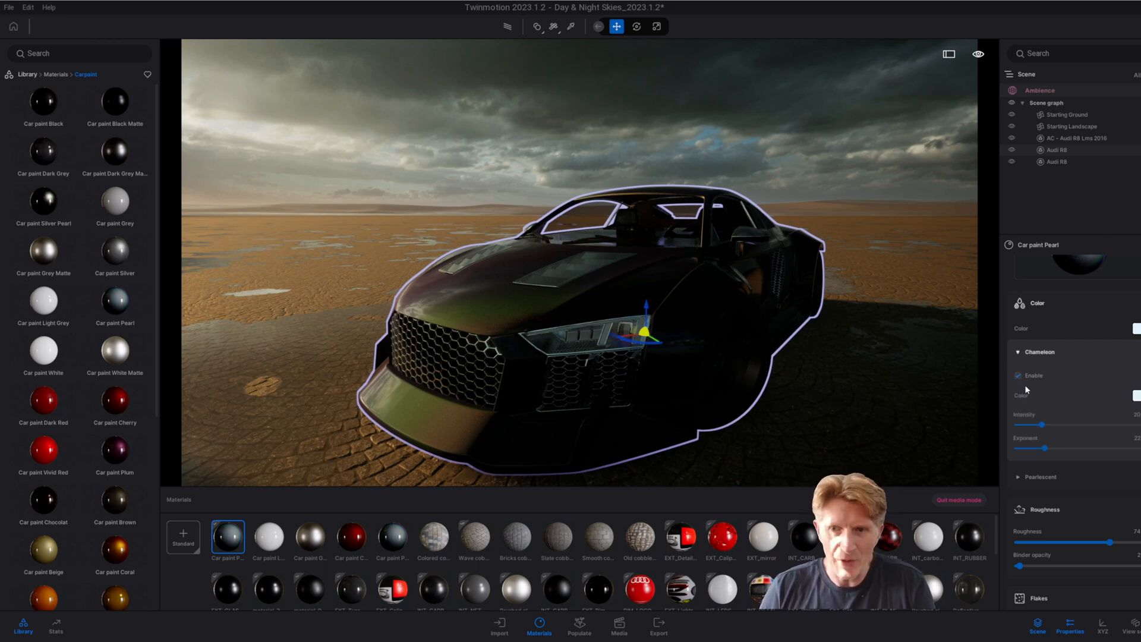
left_click_drag(1063, 424, 1092, 424)
mouse_move(634, 334)
right_mouse_down()
mouse_move(535, 313)
mouse_move(595, 316)
mouse_move(633, 339)
right_mouse_up()
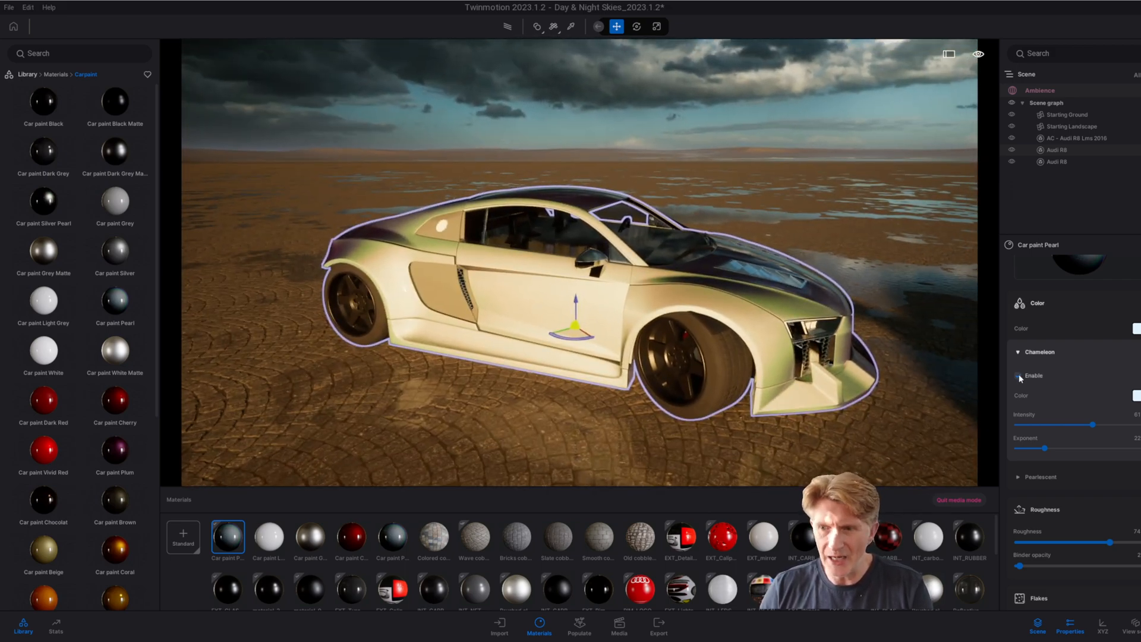
Step: Set the Pearl paint's Chameleon exponent to 0 and change the Chameleon colour to a muted blue
left_click_drag(1045, 448, 998, 453)
left_click(1135, 395)
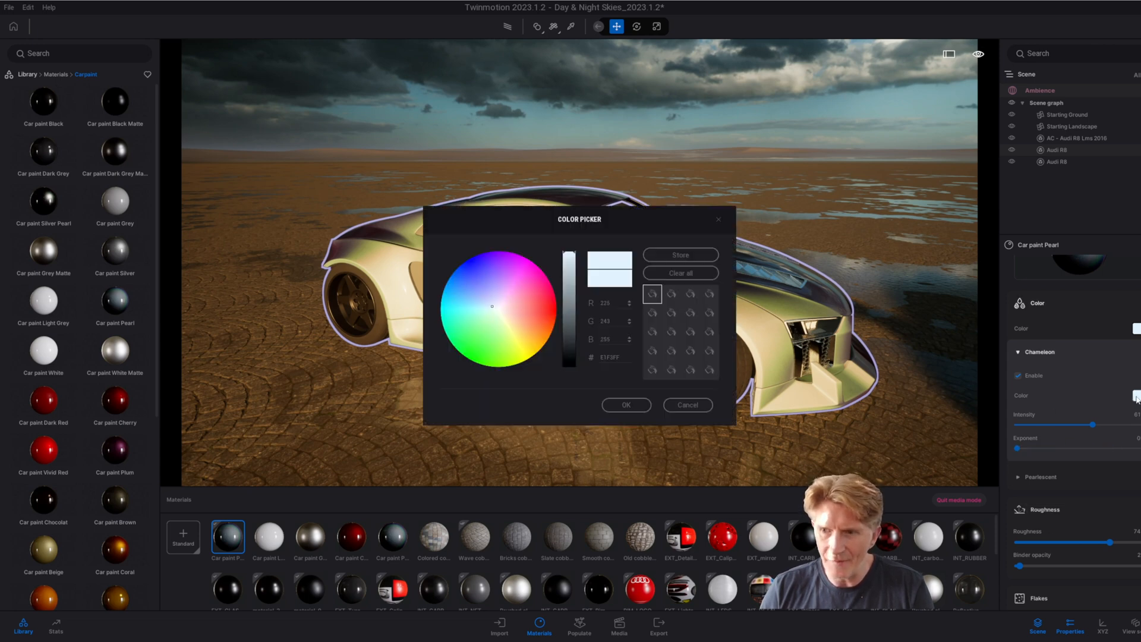
left_click_drag(653, 262, 859, 141)
left_click_drag(719, 202, 676, 209)
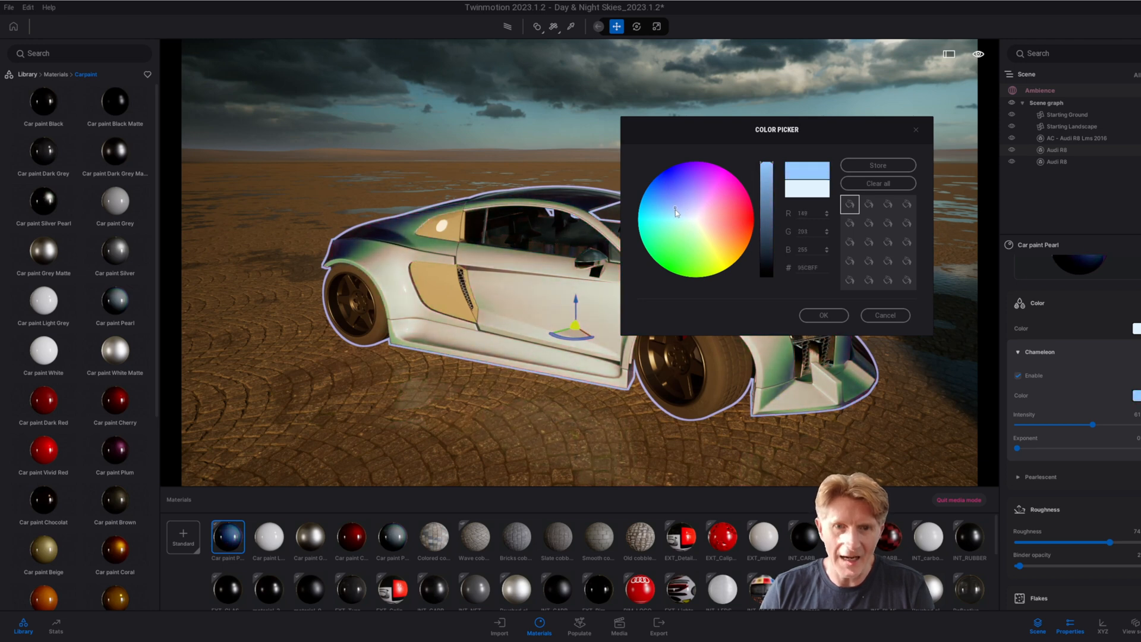
left_click_drag(743, 131, 849, 154)
left_click(908, 272)
right_click_drag(562, 400, 575, 387)
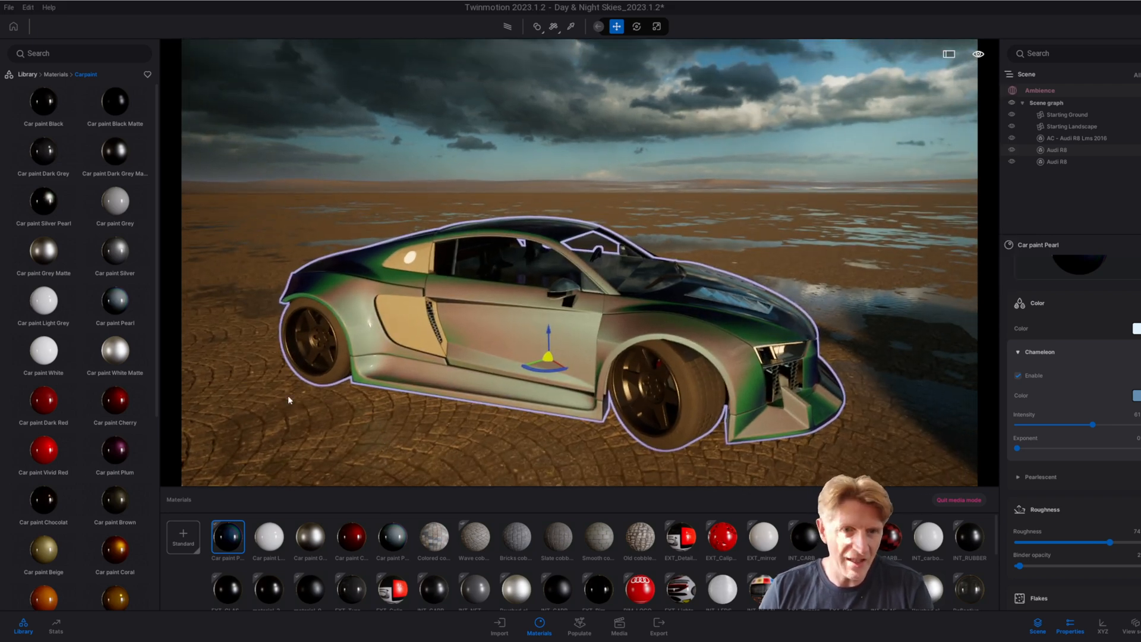
Step: Apply Car paint Turquoise from the library to the body of the green Audi
right_click_drag(537, 276, 512, 379)
key("a")
key("s")
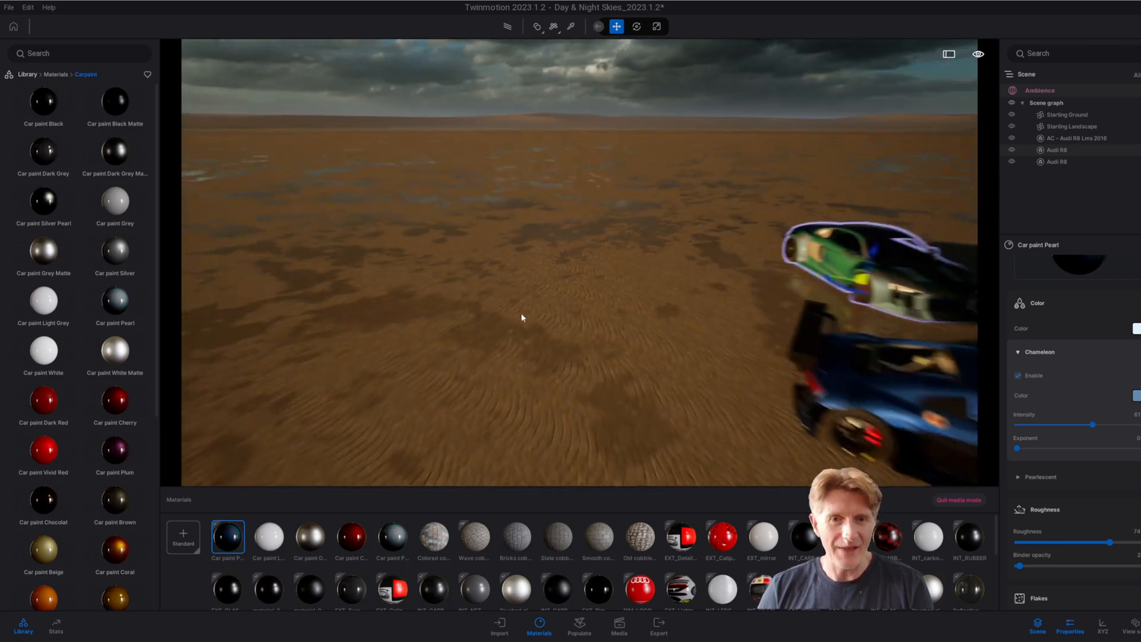
key("d")
right_click_drag(760, 305, 707, 319)
key("q")
mouse_move(114, 400)
scroll(110, 473, "down", 5)
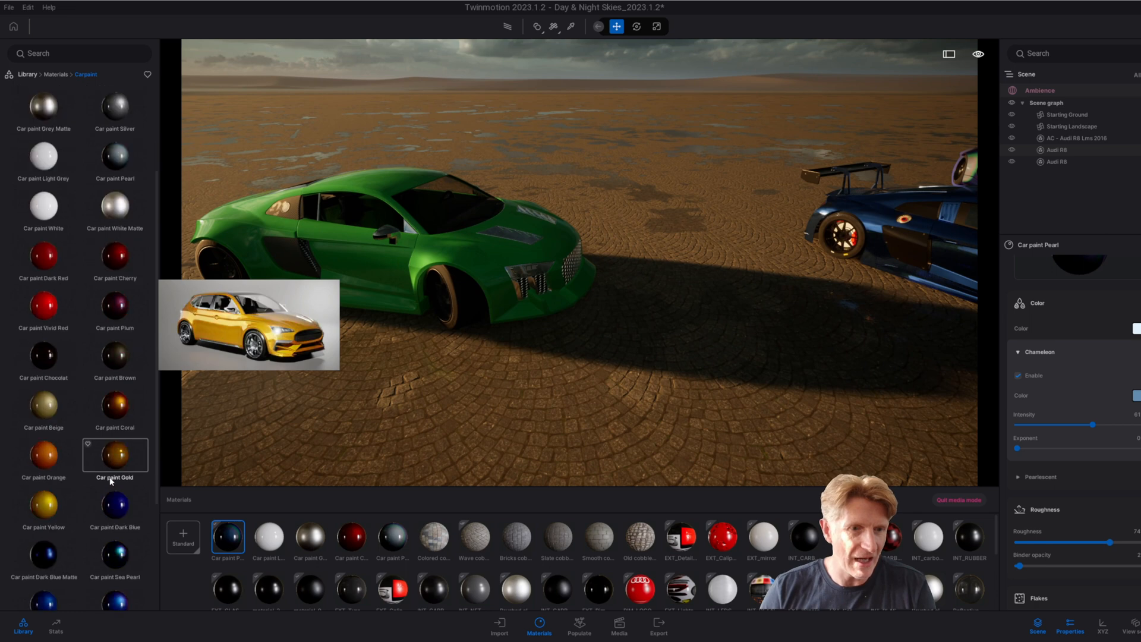
left_click_drag(116, 519, 349, 279)
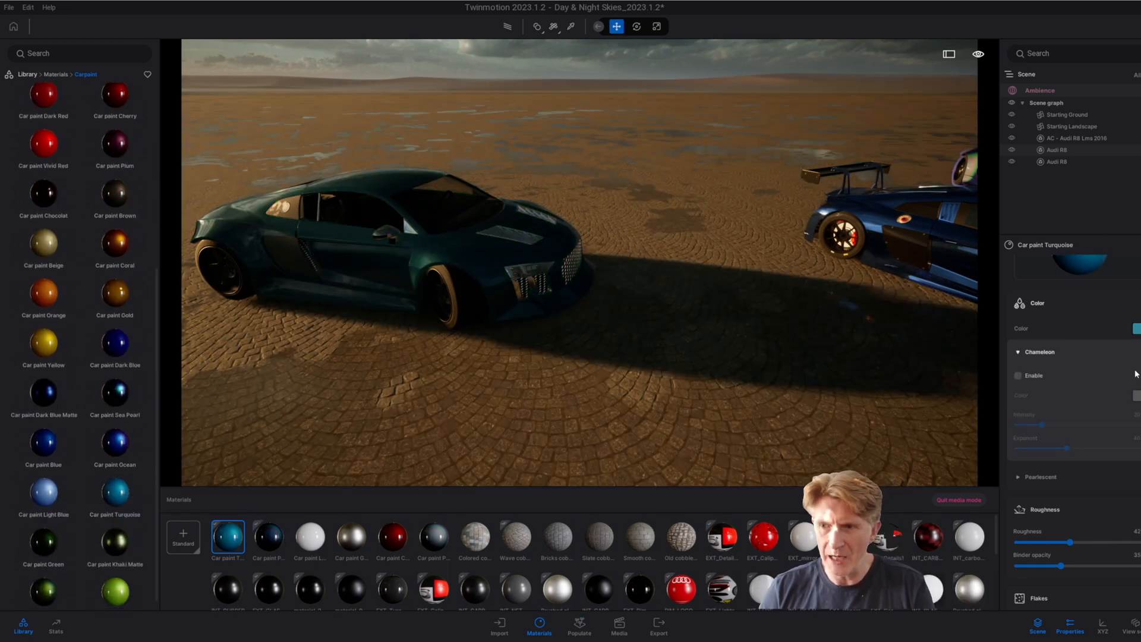
Step: Brighten the turquoise car paint's base colour to a vivid light blue
left_click(1136, 328)
left_click_drag(661, 224, 909, 285)
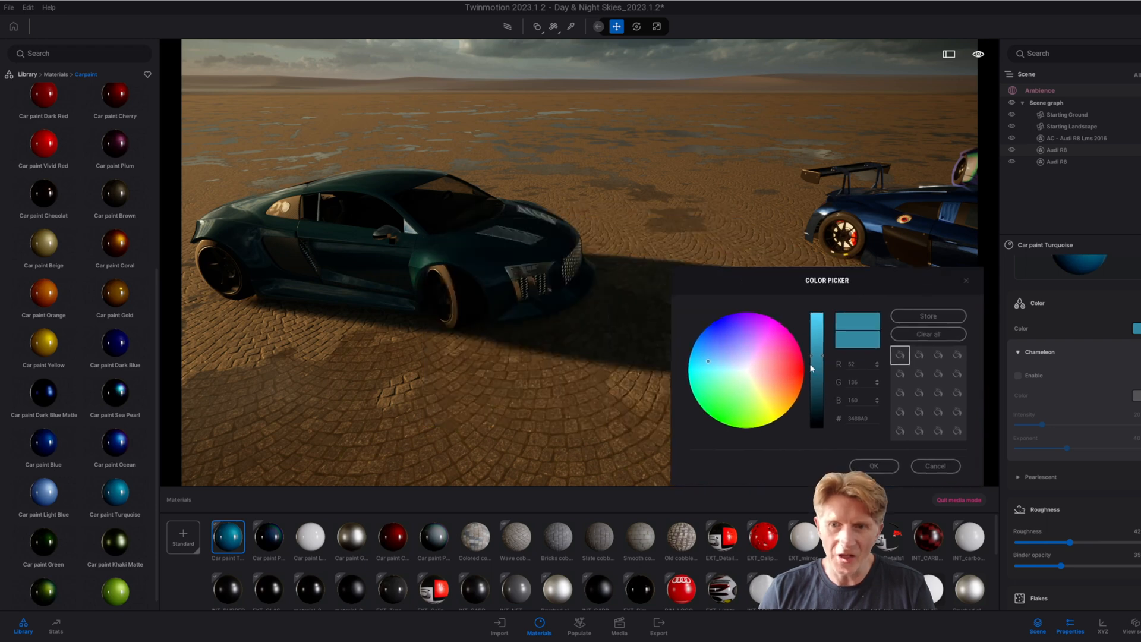
left_click_drag(817, 350, 813, 321)
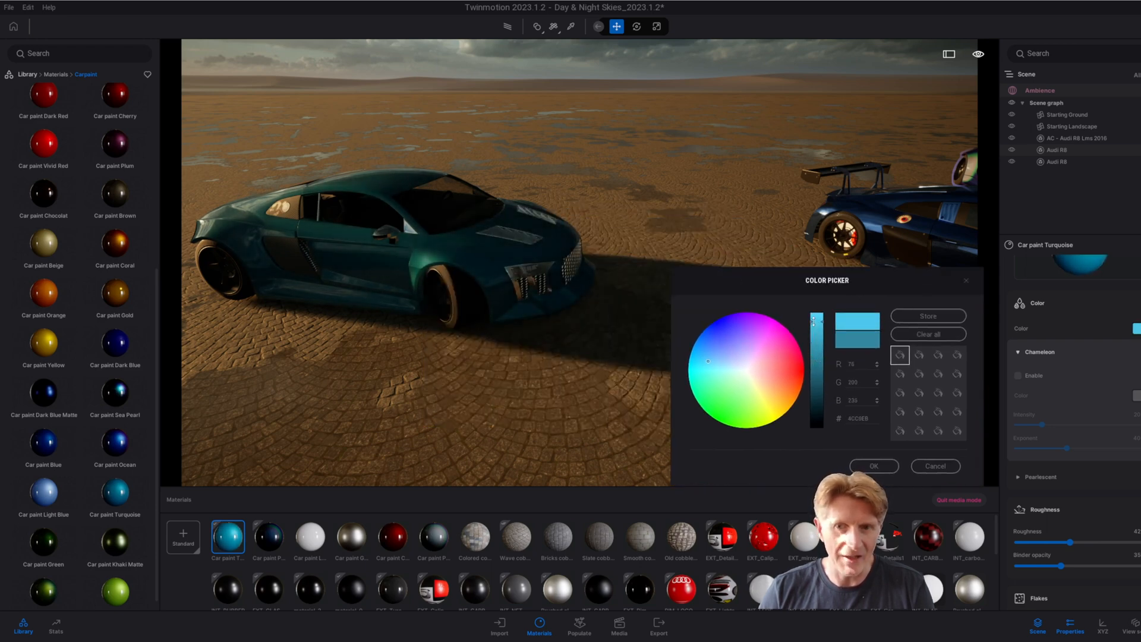
left_click(873, 466)
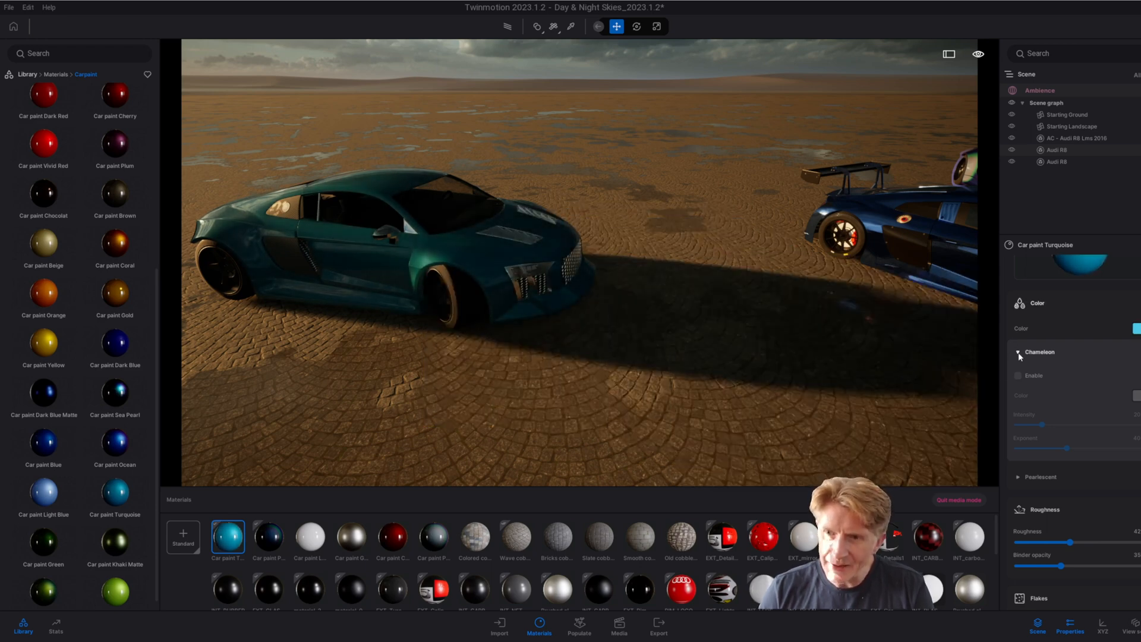
Step: Enable the Pearlescent effect on the turquoise paint while viewing the car from the side
left_click(1018, 352)
left_click(1024, 383)
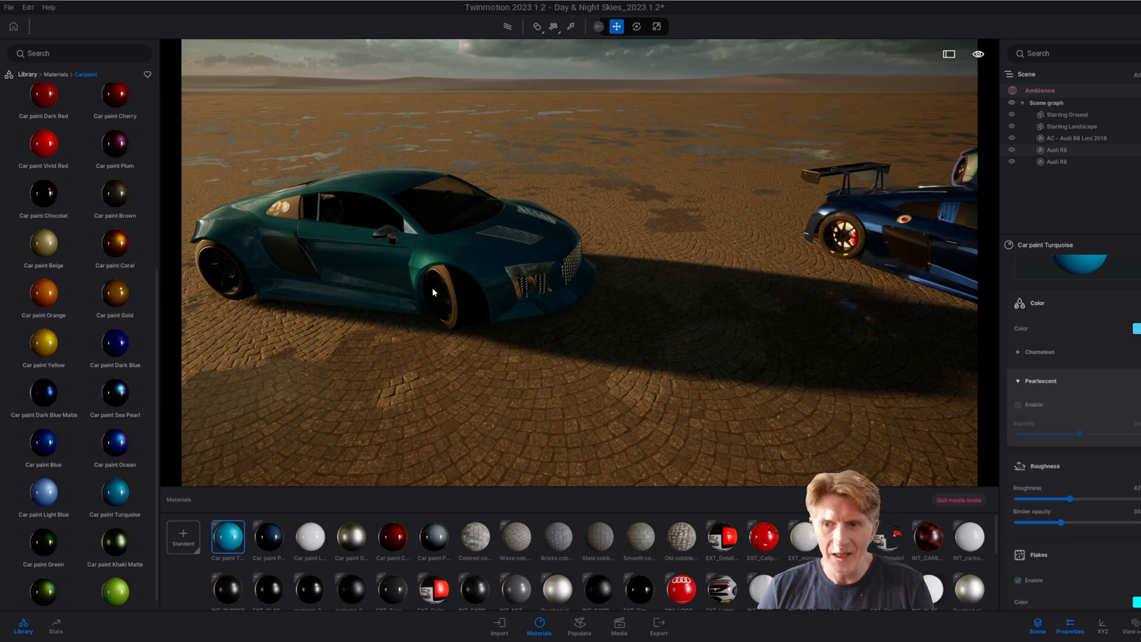
right_click_drag(499, 342, 464, 327)
key("w")
key("a")
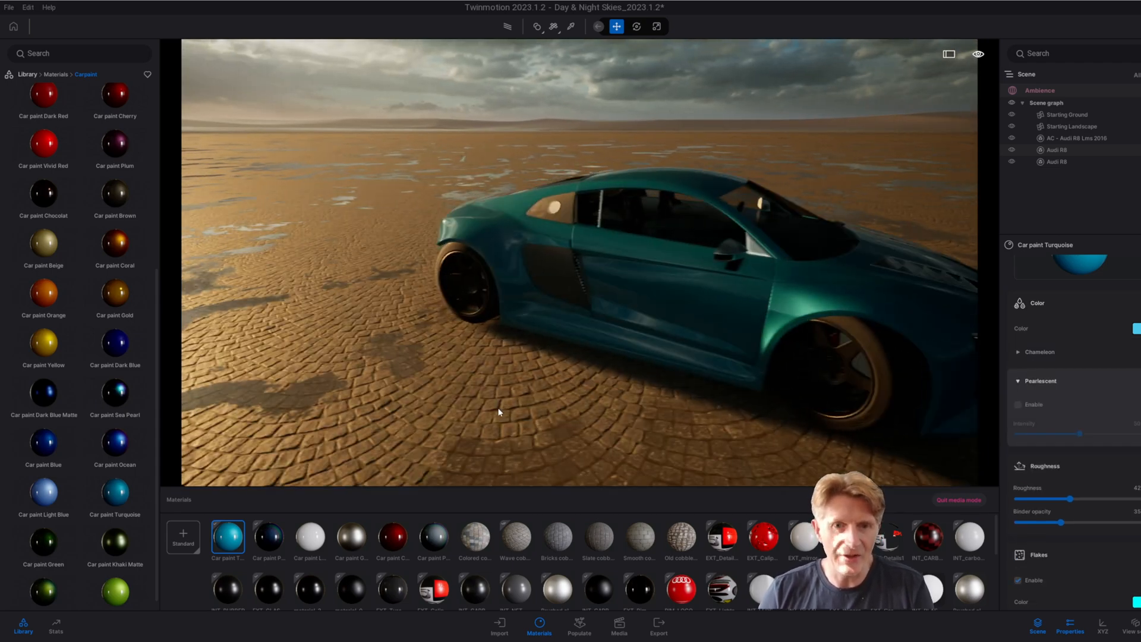
right_click_drag(499, 412, 553, 392)
middle_click_drag(695, 430, 749, 359)
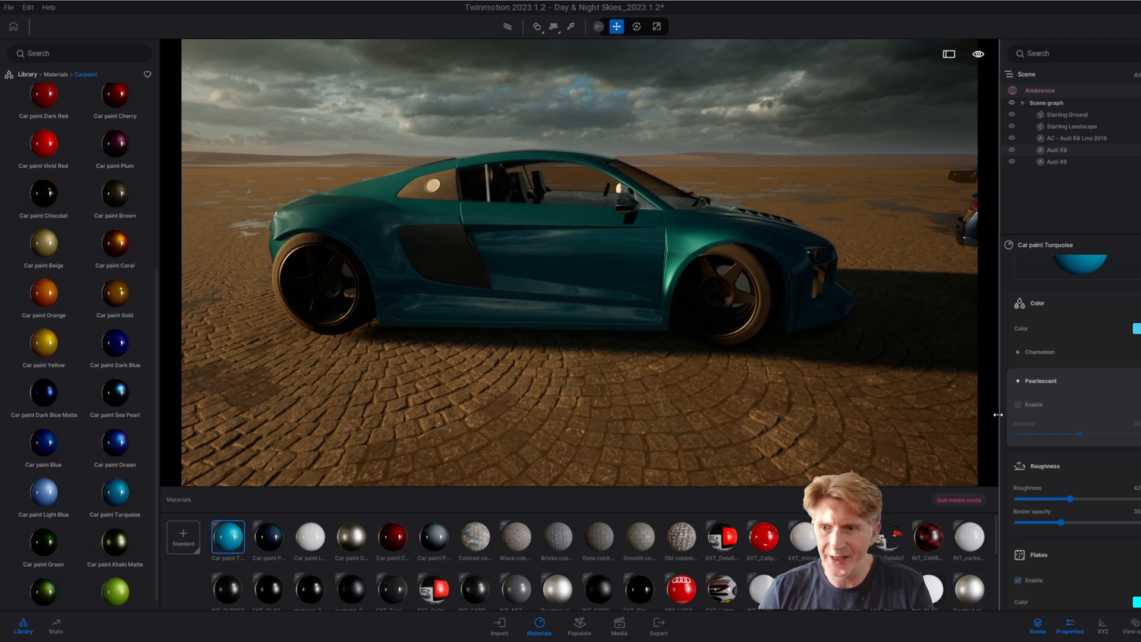
left_click(1018, 404)
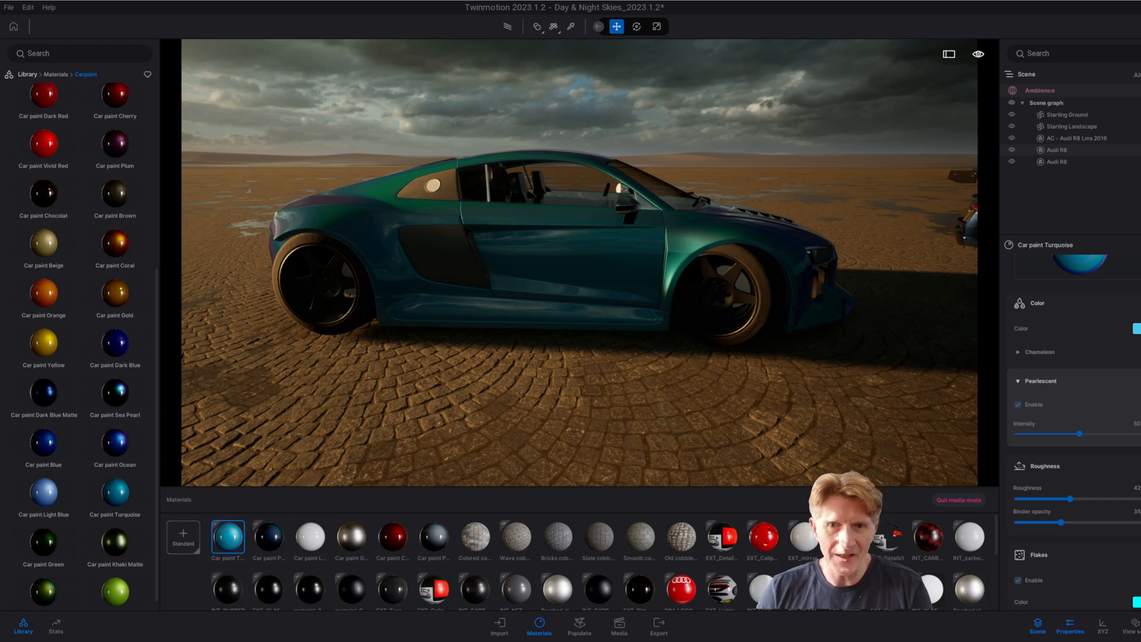
Step: Raise the turquoise paint's Pearlescent intensity to about 89% and its roughness to 100%
right_click_drag(610, 300, 609, 284)
scroll(584, 294, "up", 6)
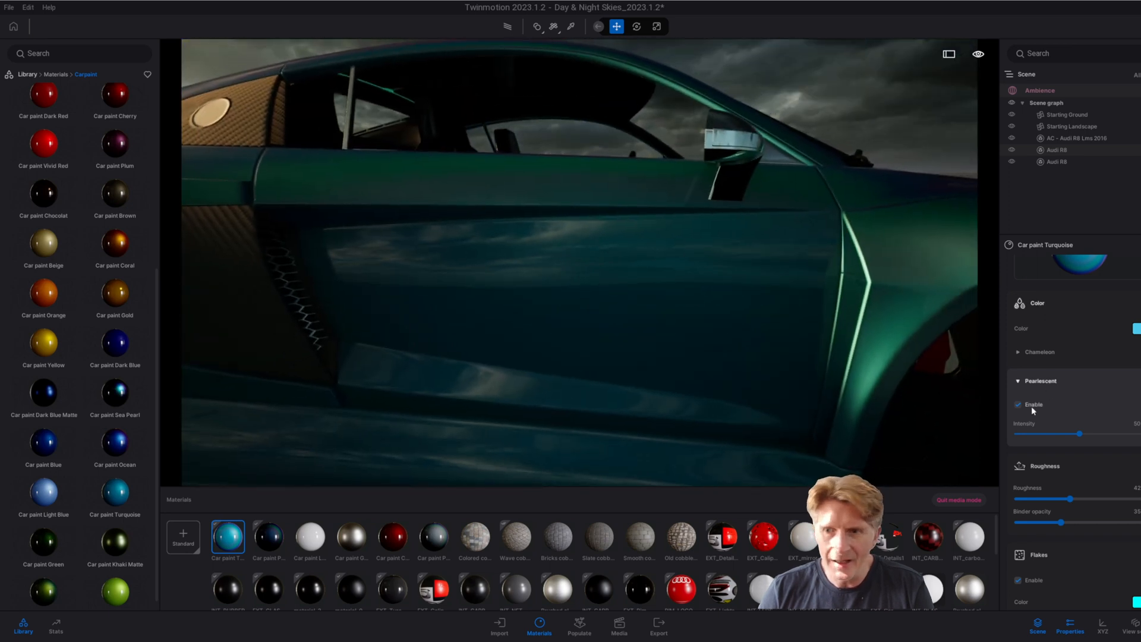
left_click(1018, 405)
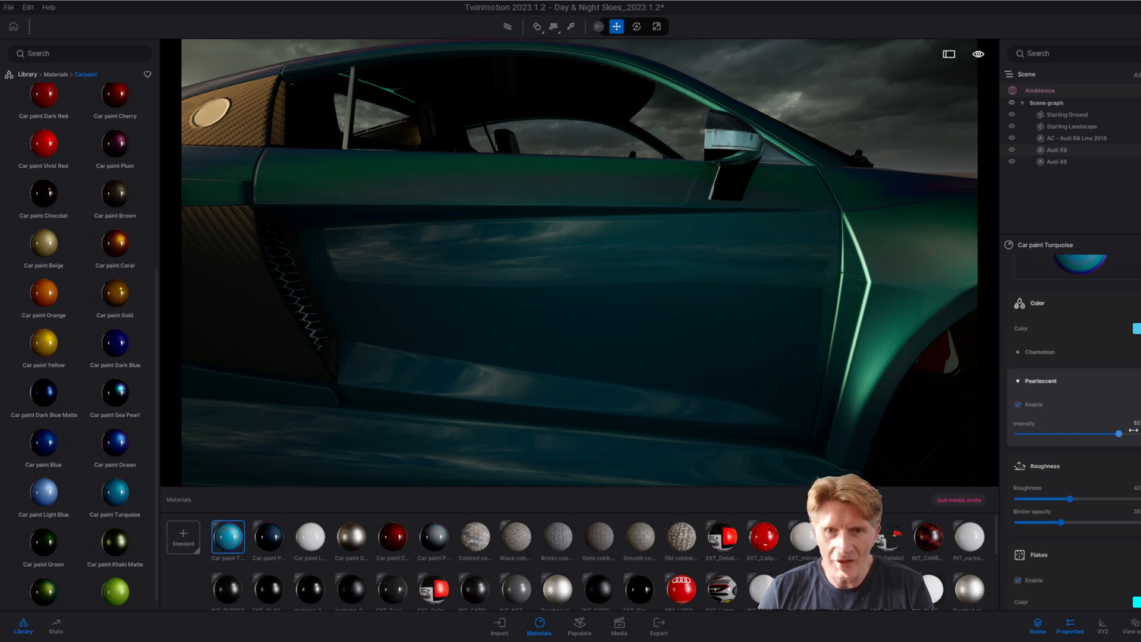
left_click_drag(1123, 429, 1054, 434)
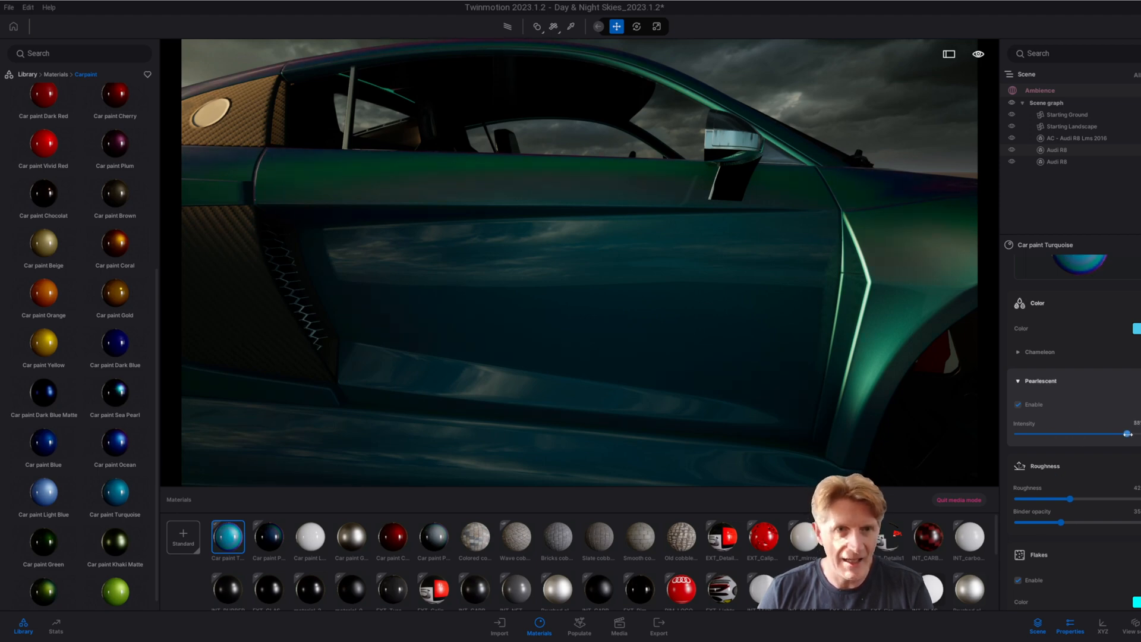
left_click_drag(1069, 498, 1137, 498)
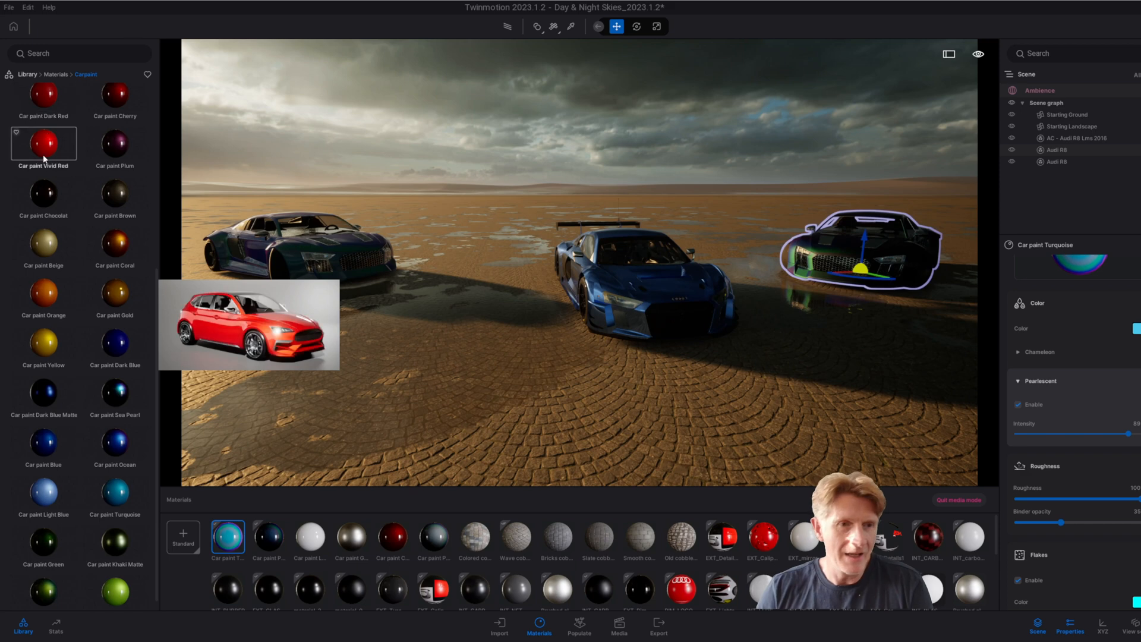
Step: Compare the turquoise paint up close with its Flakes disabled and enabled again
scroll(59, 261, "down", 1)
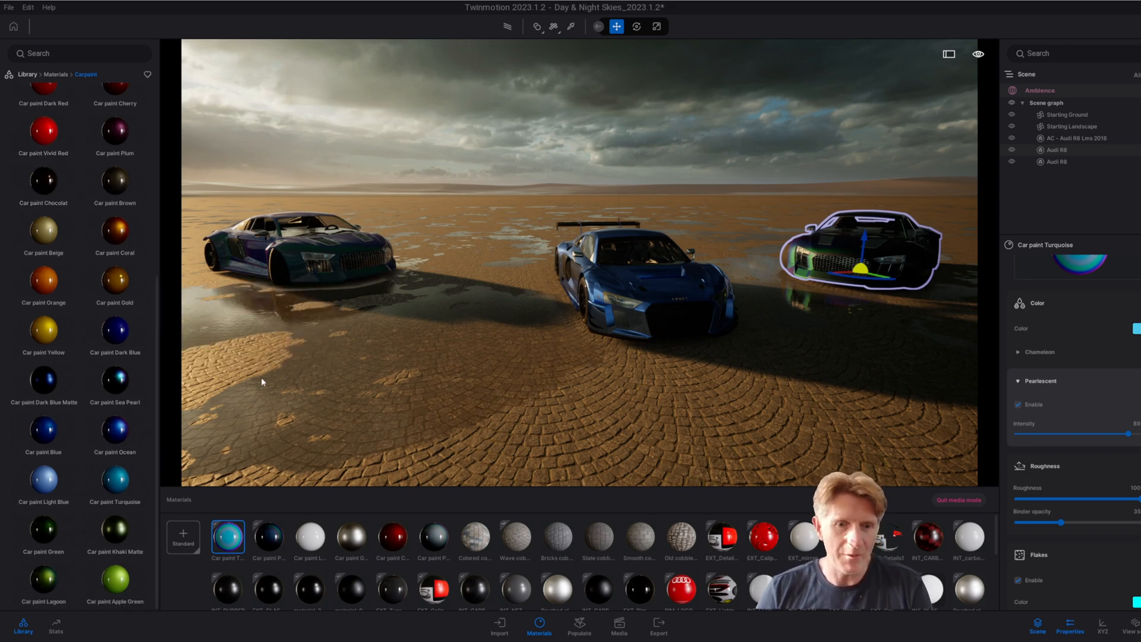
scroll(1062, 354, "down", 2)
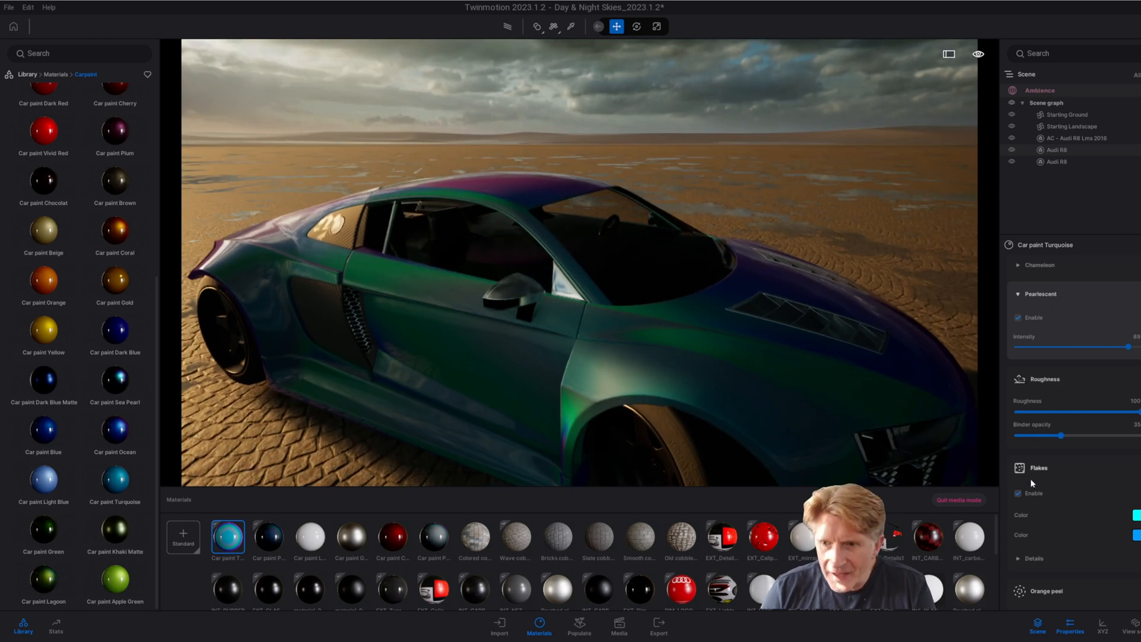
left_click(1017, 493)
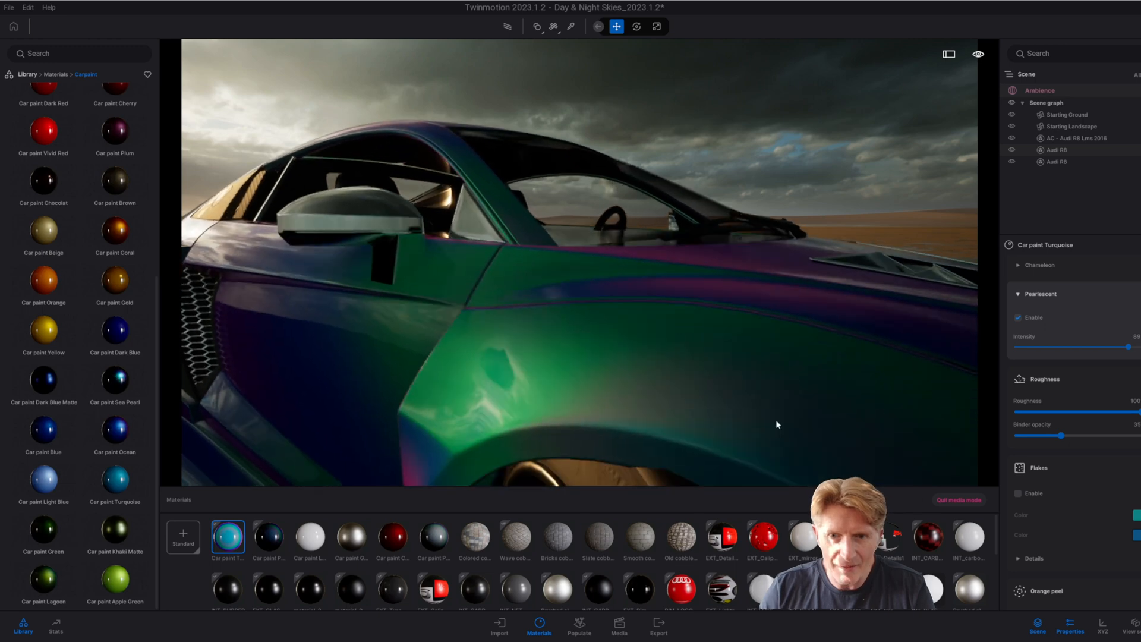
left_click(1017, 494)
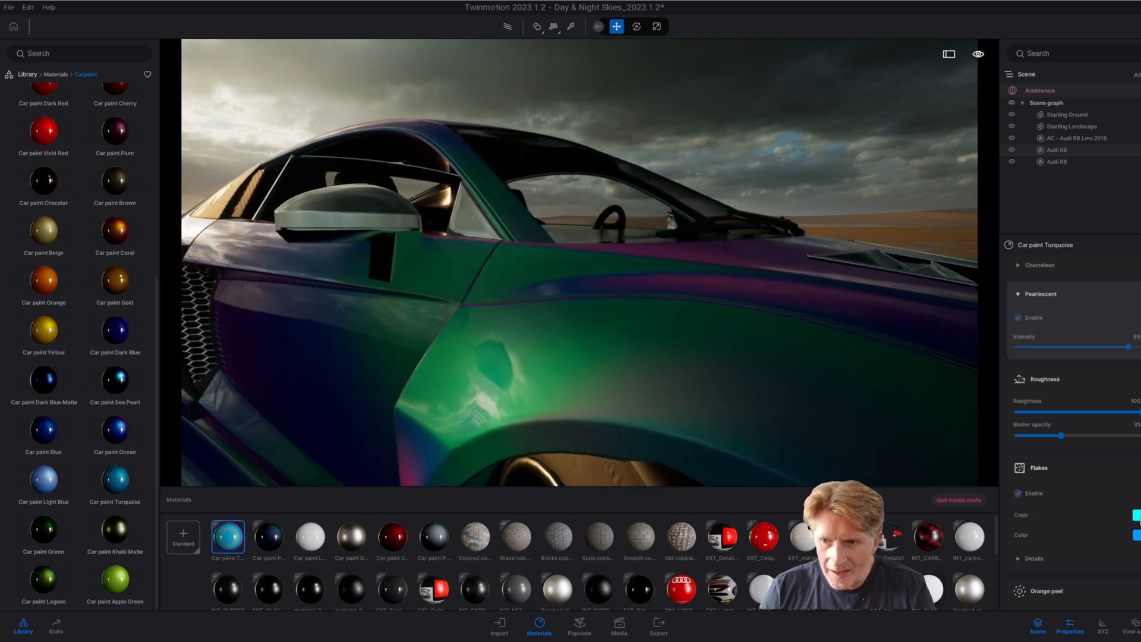
Step: Change the first flake colour of the turquoise paint to pink, #CA4D8C
left_click(1136, 515)
left_click_drag(578, 218, 801, 153)
left_click(738, 229)
left_click_drag(738, 226, 791, 211)
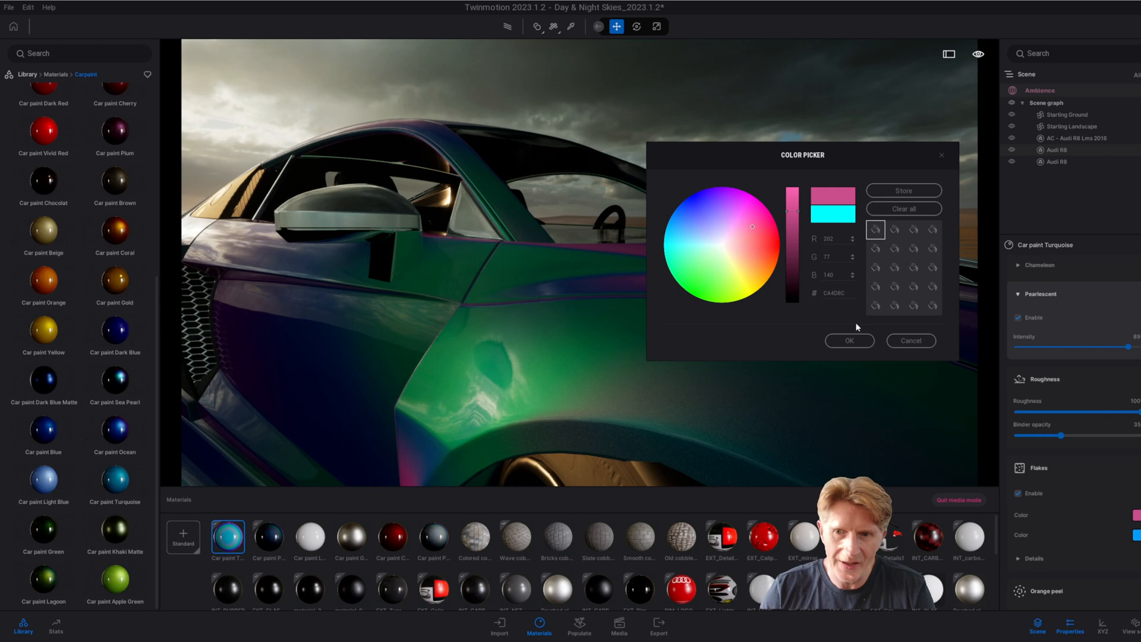
left_click(849, 341)
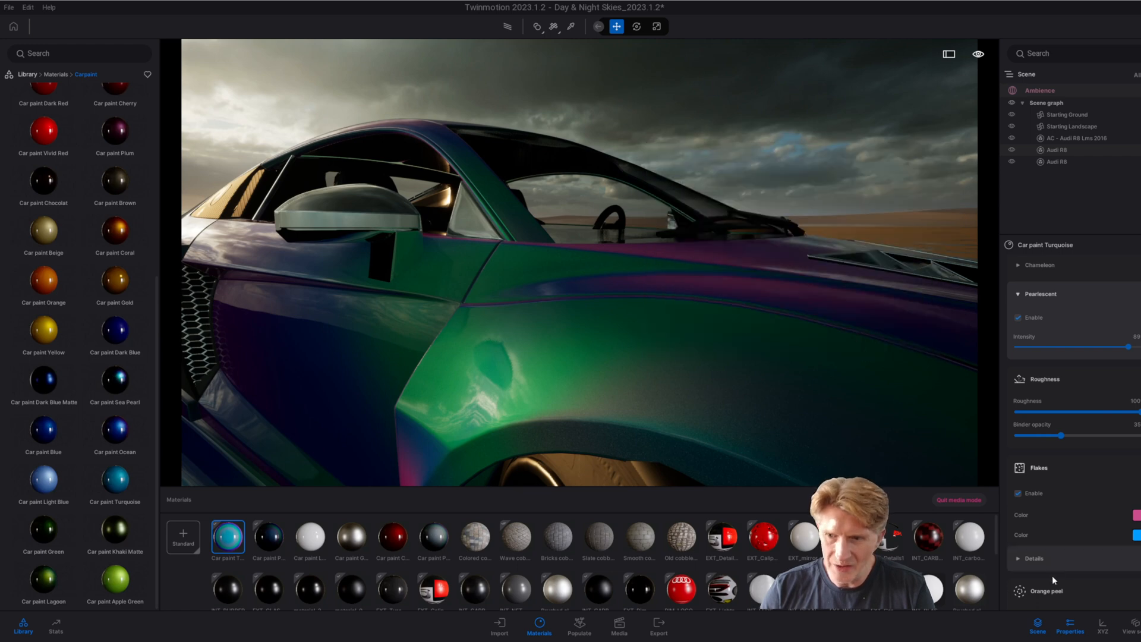
Step: Examine the flakes' tint weight and density details, and compare the paint with Orange peel off and on
left_click(1017, 494)
left_click(1033, 559)
scroll(1056, 515, "down", 2)
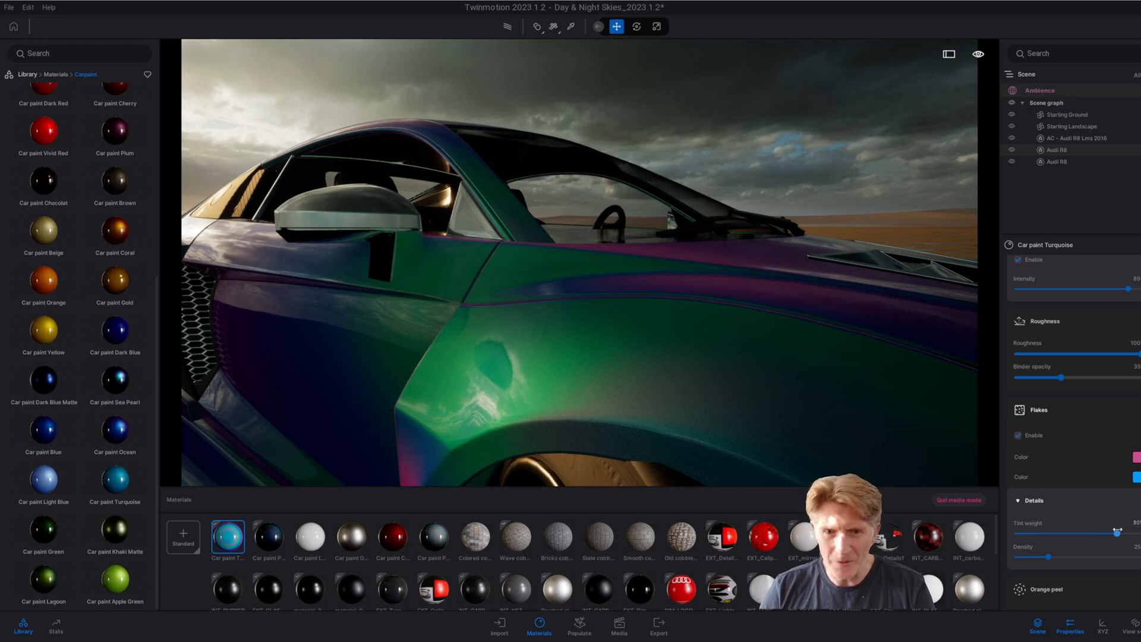
scroll(1044, 538, "down", 4)
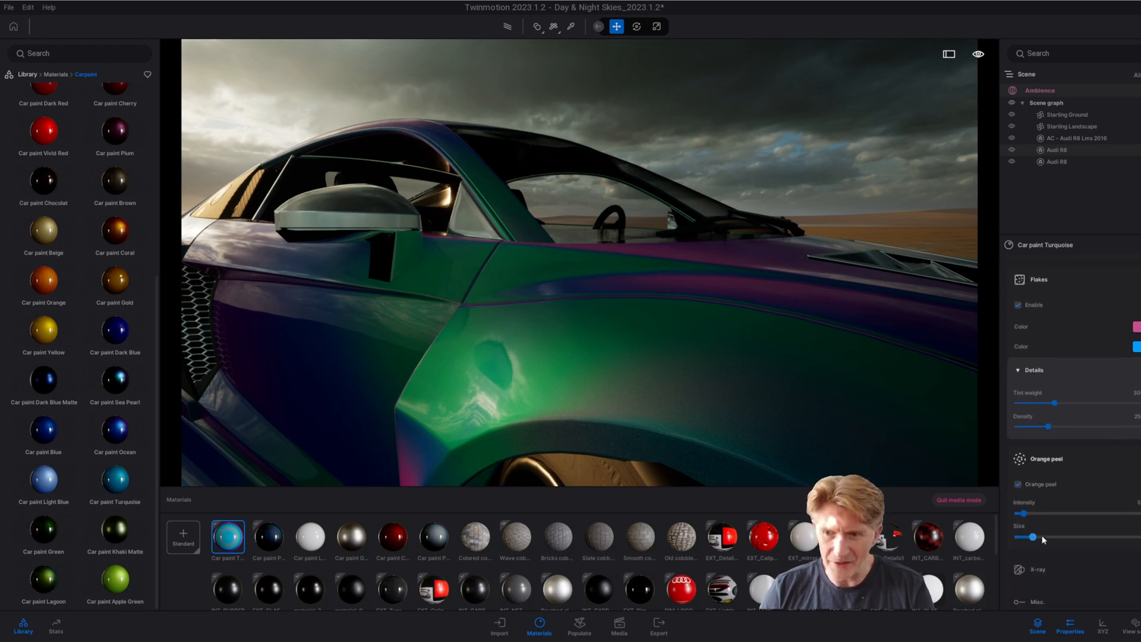
scroll(1046, 480, "down", 1)
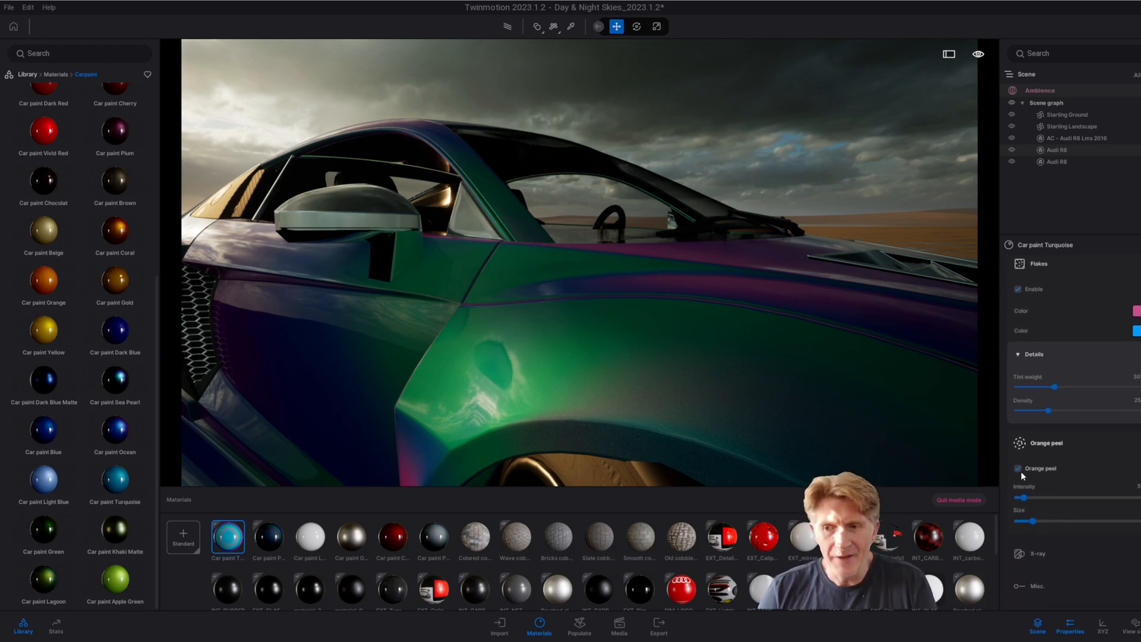
left_click(1018, 469)
left_click(1018, 468)
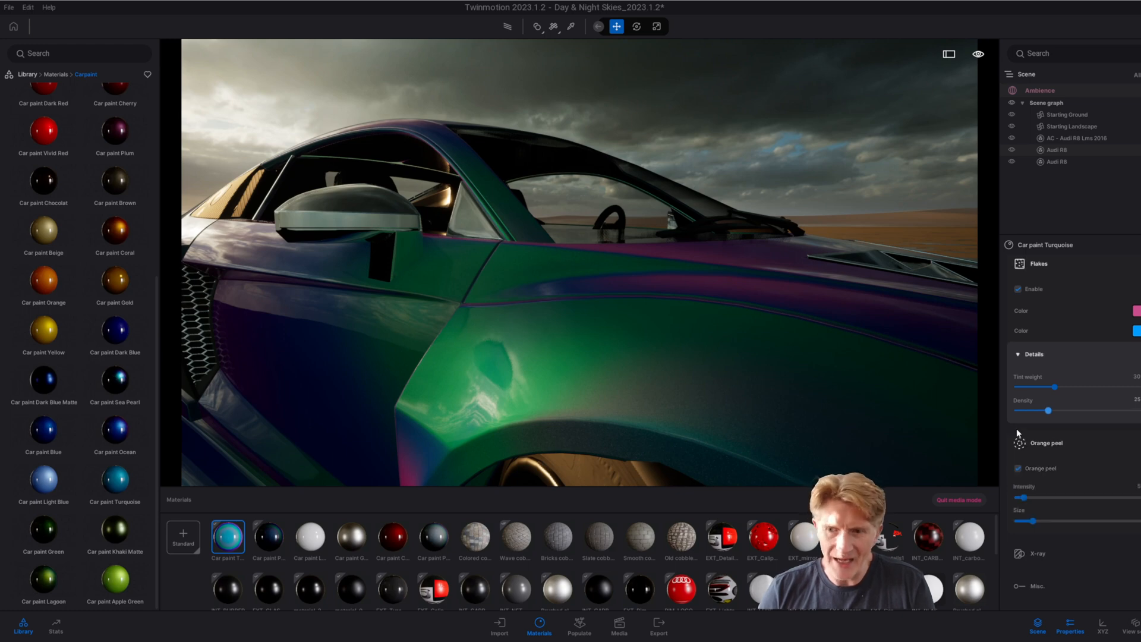
Step: Raise the turquoise paint's Orange peel intensity to about 60%, reduce its size slightly, and check the fender
mouse_move(1022, 497)
left_mouse_down()
mouse_move(1129, 497)
mouse_move(1054, 507)
left_mouse_up()
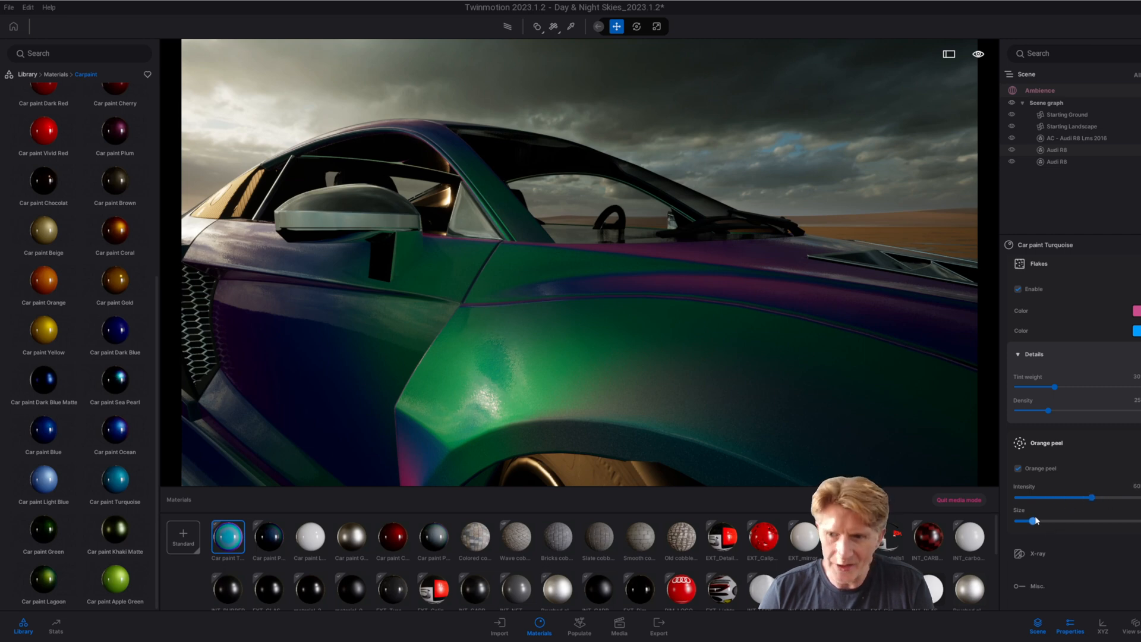
mouse_move(1108, 525)
left_mouse_down()
mouse_move(1088, 527)
mouse_move(1139, 547)
mouse_move(1098, 540)
left_mouse_up()
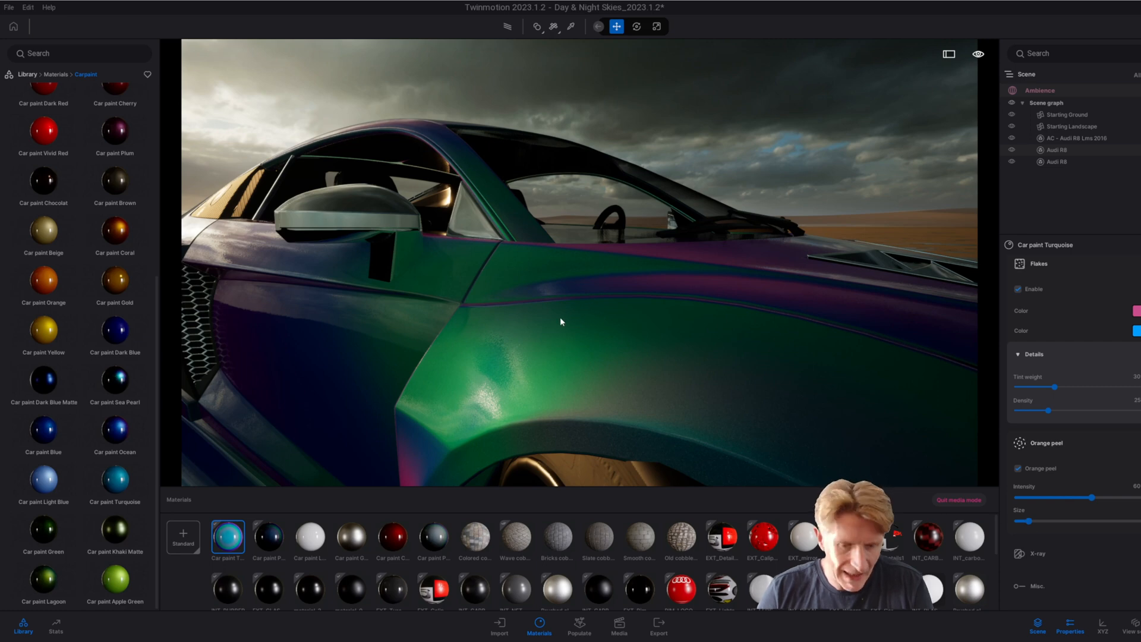
scroll(566, 307, "down", 4)
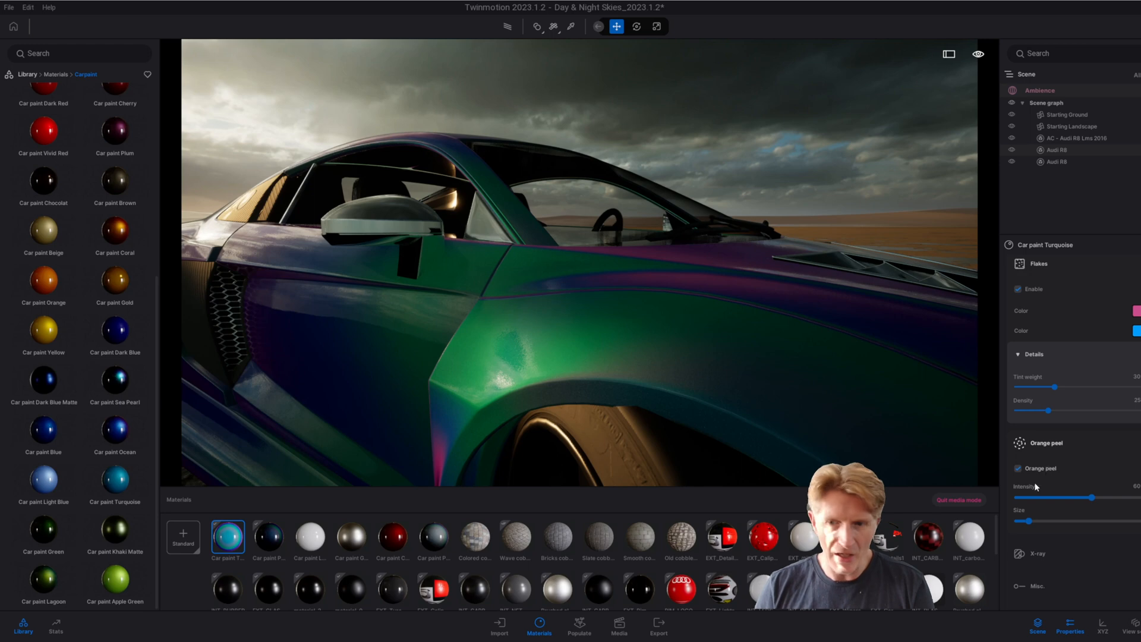
Step: Return to the Image26 view, make its weather much rainier, and shift the season slightly away from summer
left_click(618, 626)
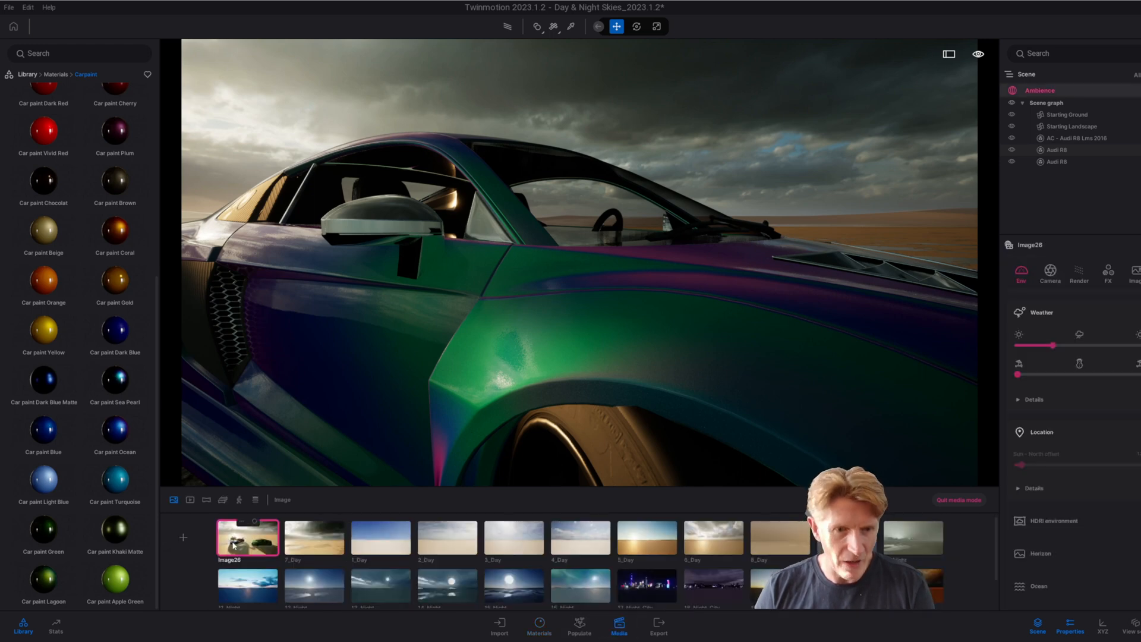
left_click(247, 546)
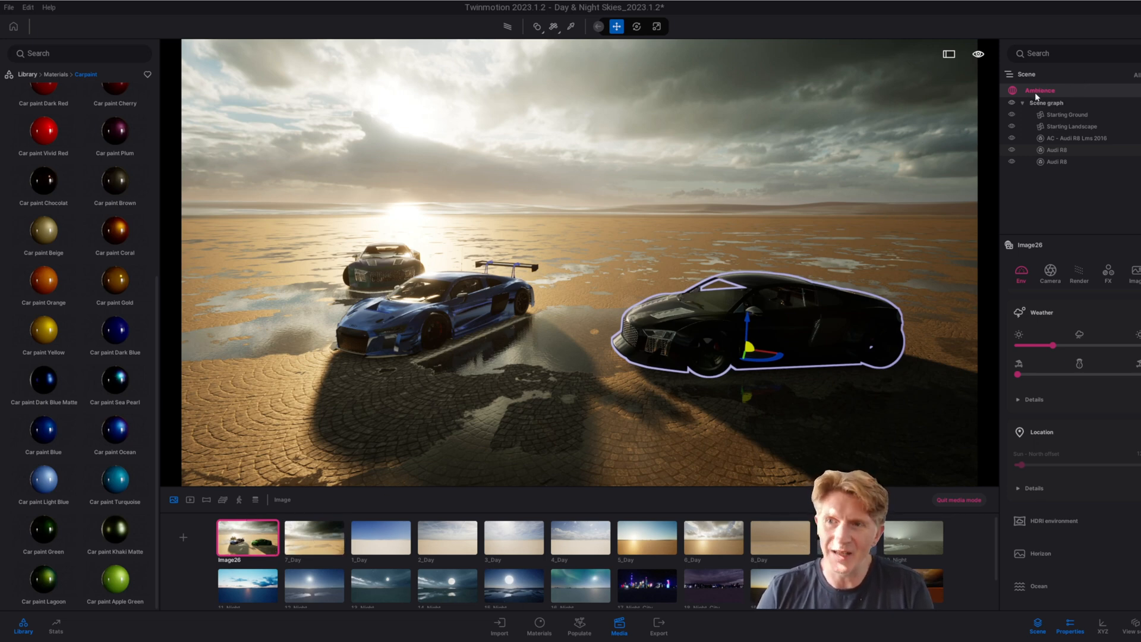
mouse_move(1053, 347)
left_mouse_down()
mouse_move(1035, 346)
mouse_move(1113, 346)
left_mouse_up()
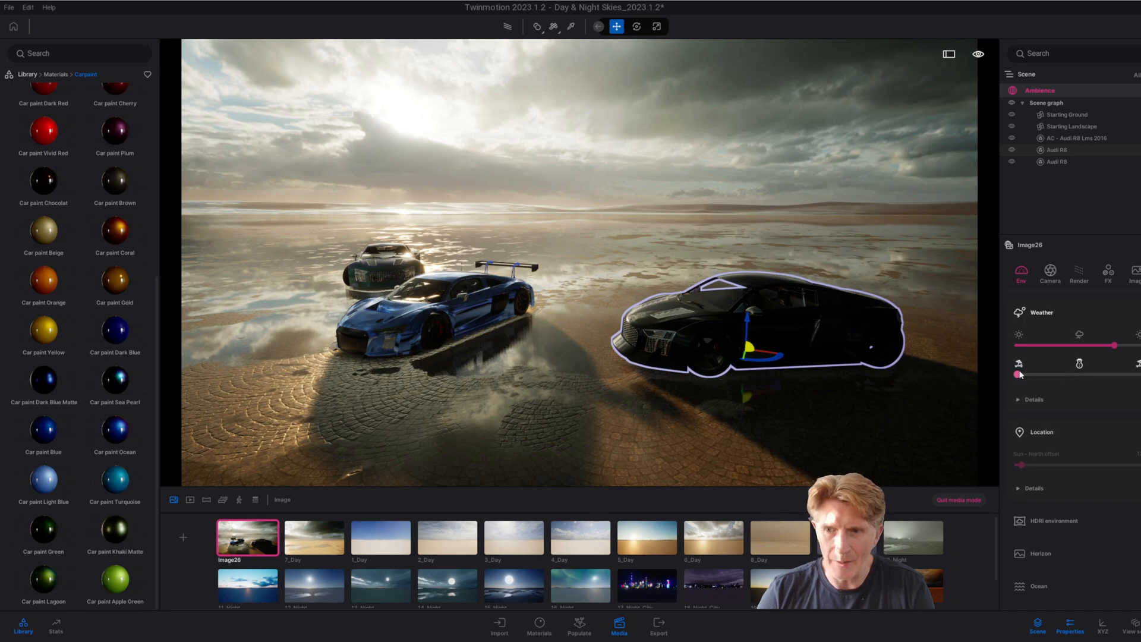
mouse_move(1023, 374)
left_mouse_down()
mouse_move(1065, 374)
mouse_move(1039, 374)
left_mouse_up()
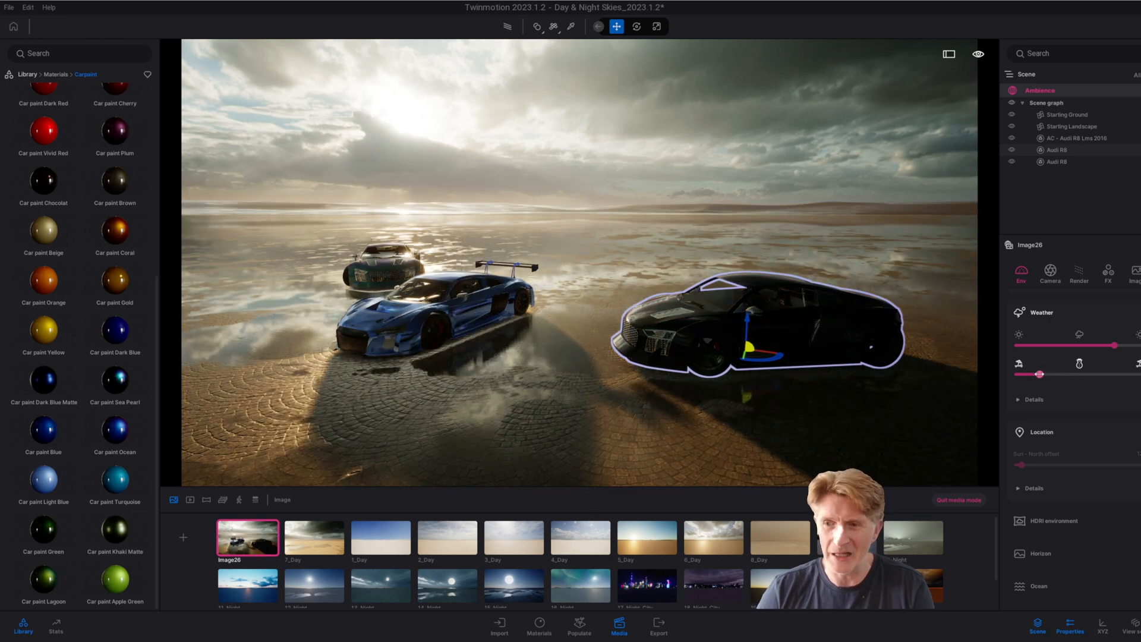
Step: Lower Image26's HDRI skydome intensity to about 0.7 and rotate the skydome to about 280°
left_click(1046, 526)
scroll(1074, 452, "down", 3)
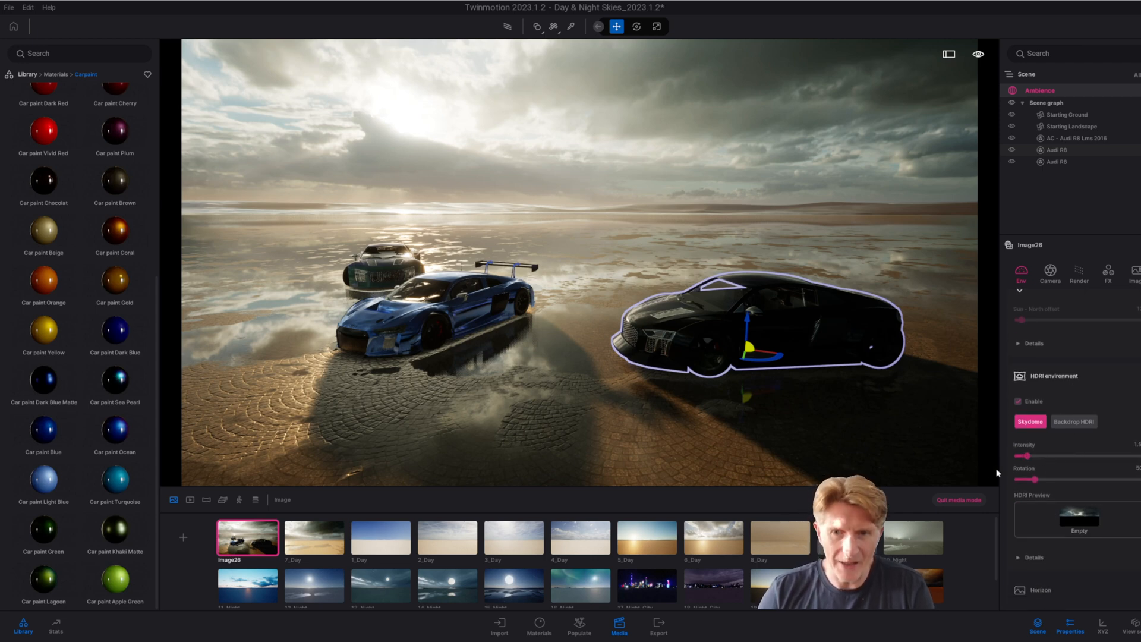
mouse_move(1027, 457)
left_mouse_down()
mouse_move(1036, 457)
mouse_move(1013, 454)
left_mouse_up()
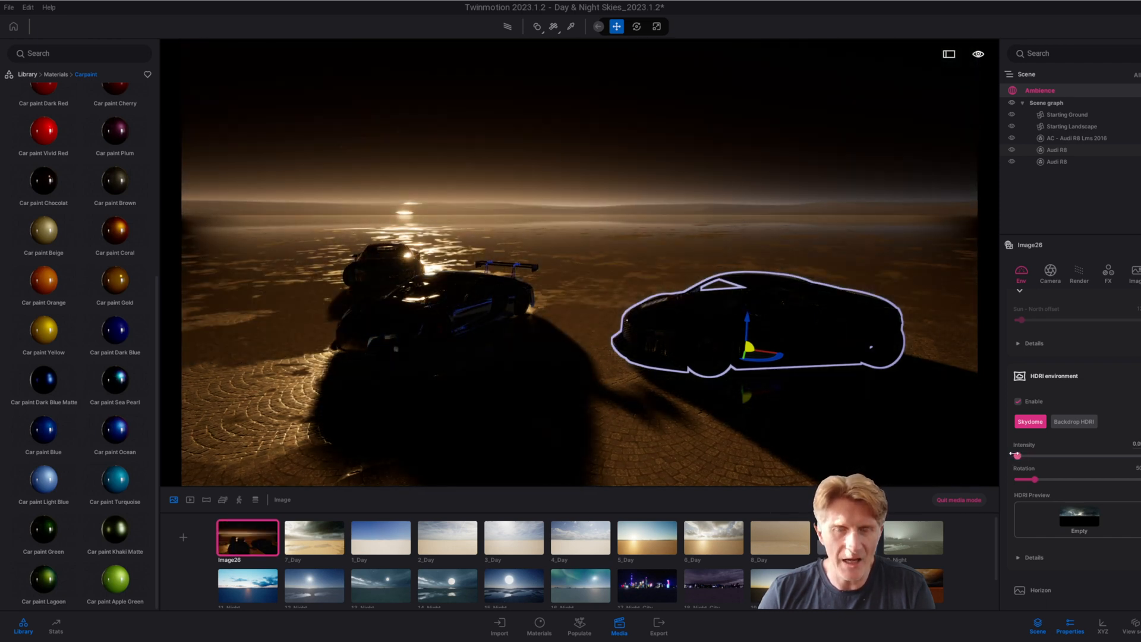
left_click_drag(1018, 455, 1116, 479)
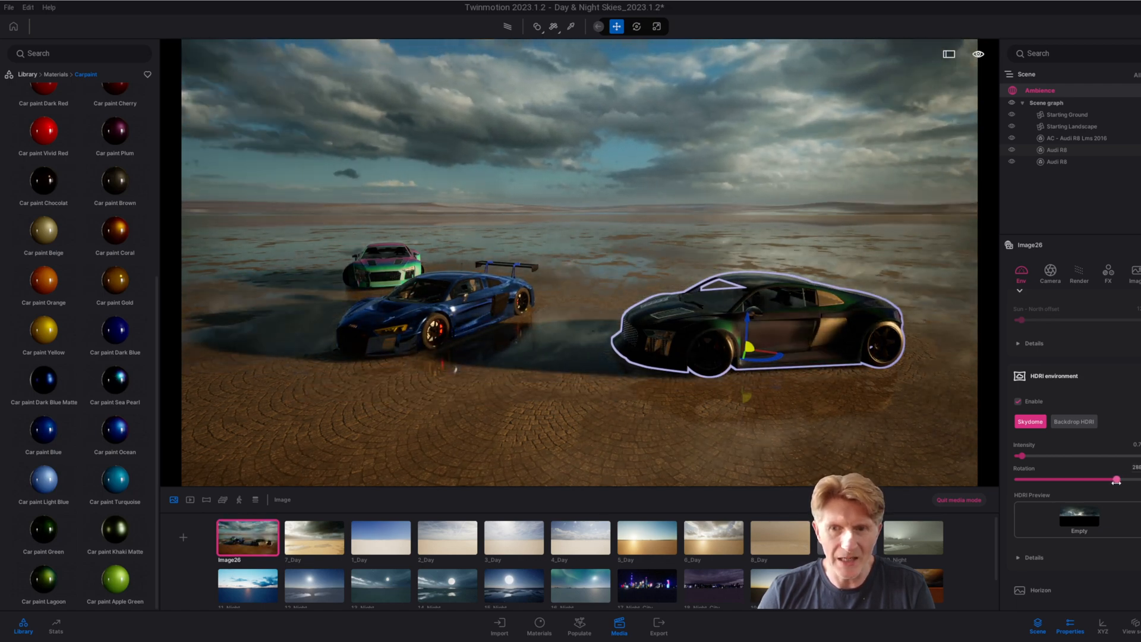
Step: Raise Image26's global lighting exposure to about 1.2 to brighten the three-car scene
scroll(600, 437, "up", 5)
scroll(560, 428, "down", 4)
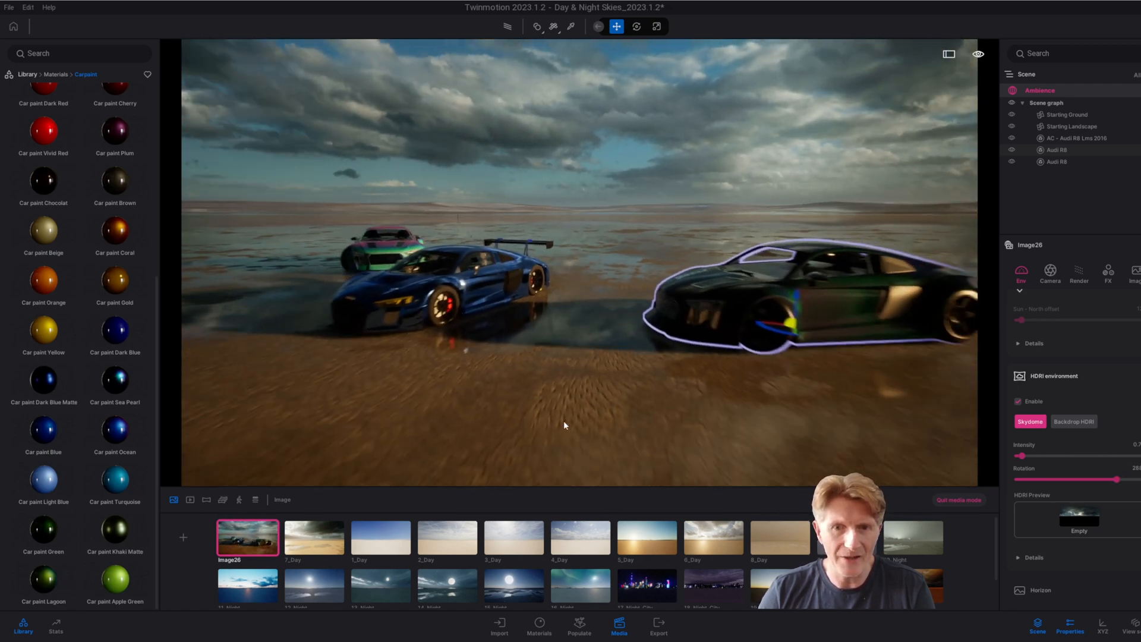
right_click_drag(576, 397, 587, 385)
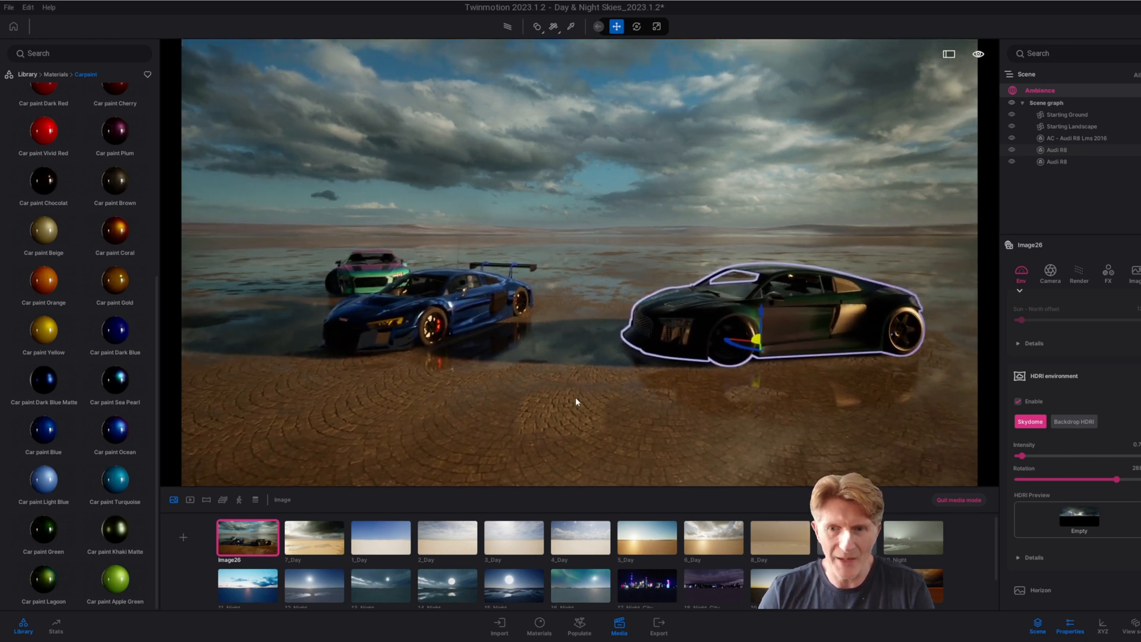
scroll(1092, 345, "up", 2)
scroll(1088, 355, "up", 4)
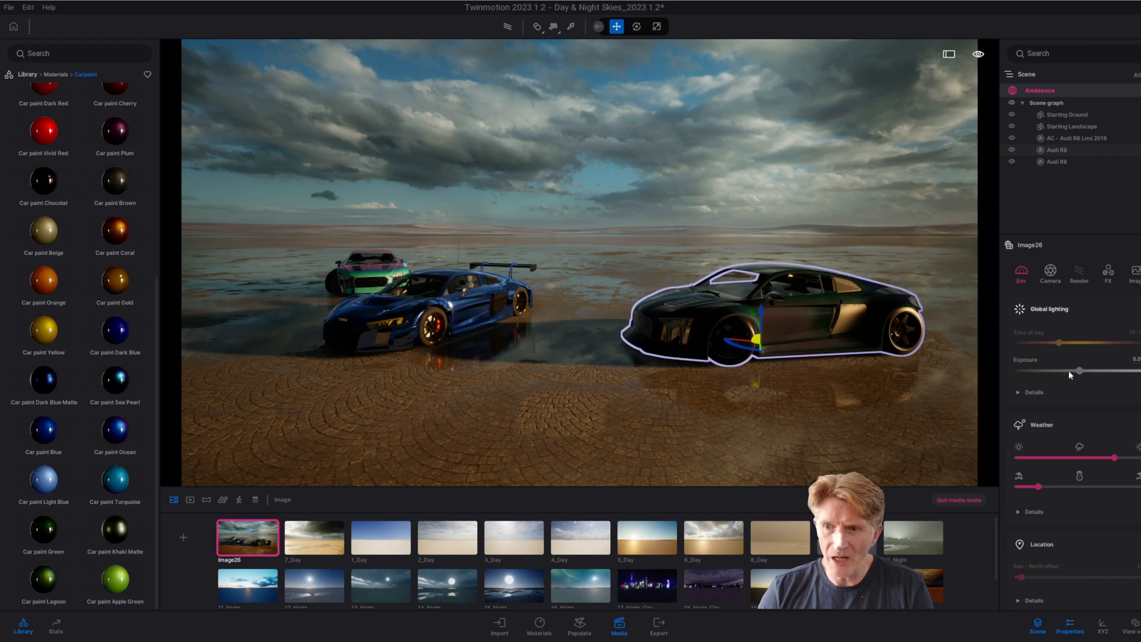
left_click_drag(1081, 368, 1084, 368)
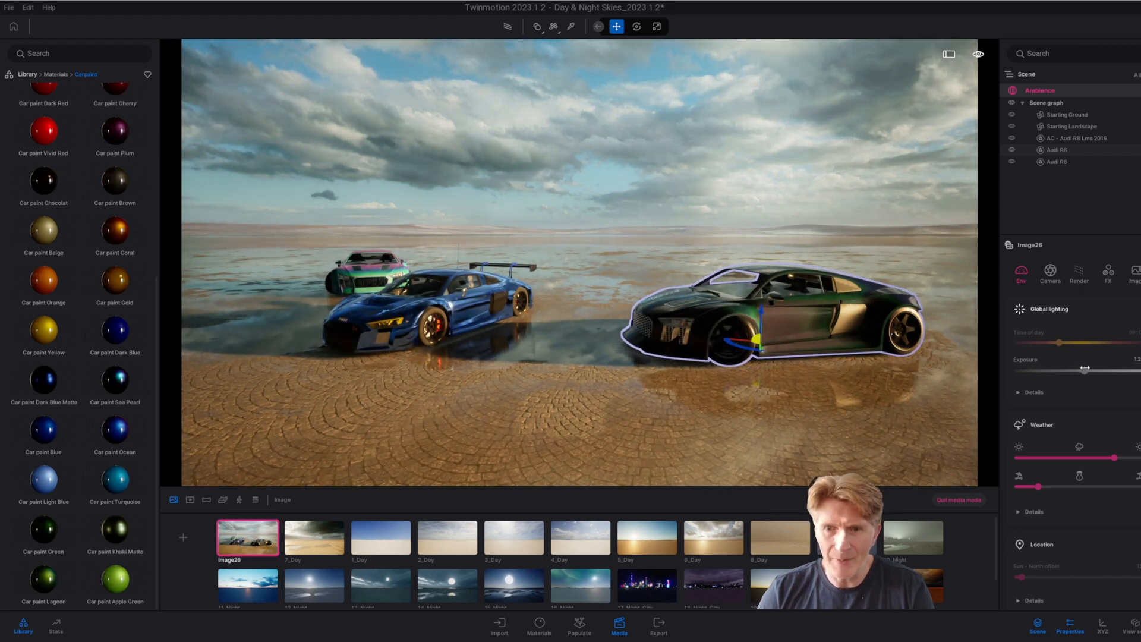
Step: Rotate the dark Audi R8 and the blue AC - Audi R8 Lms 2016 so their fronts face the camera more
right_click_drag(779, 353, 789, 356)
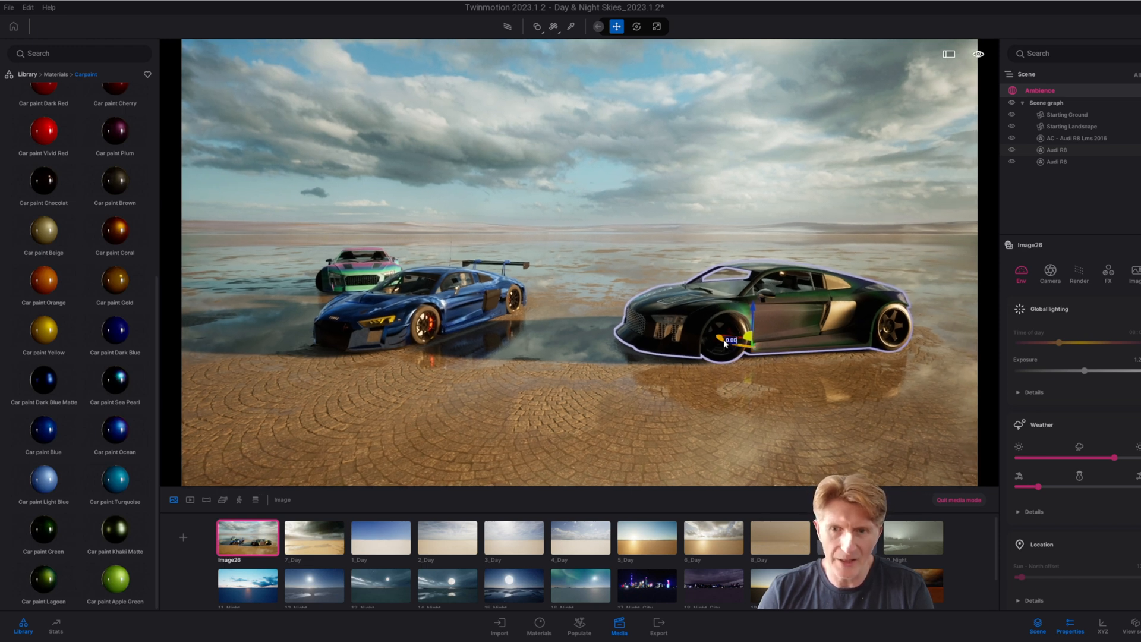
mouse_move(723, 343)
left_mouse_down()
mouse_move(793, 351)
mouse_move(730, 347)
left_mouse_up()
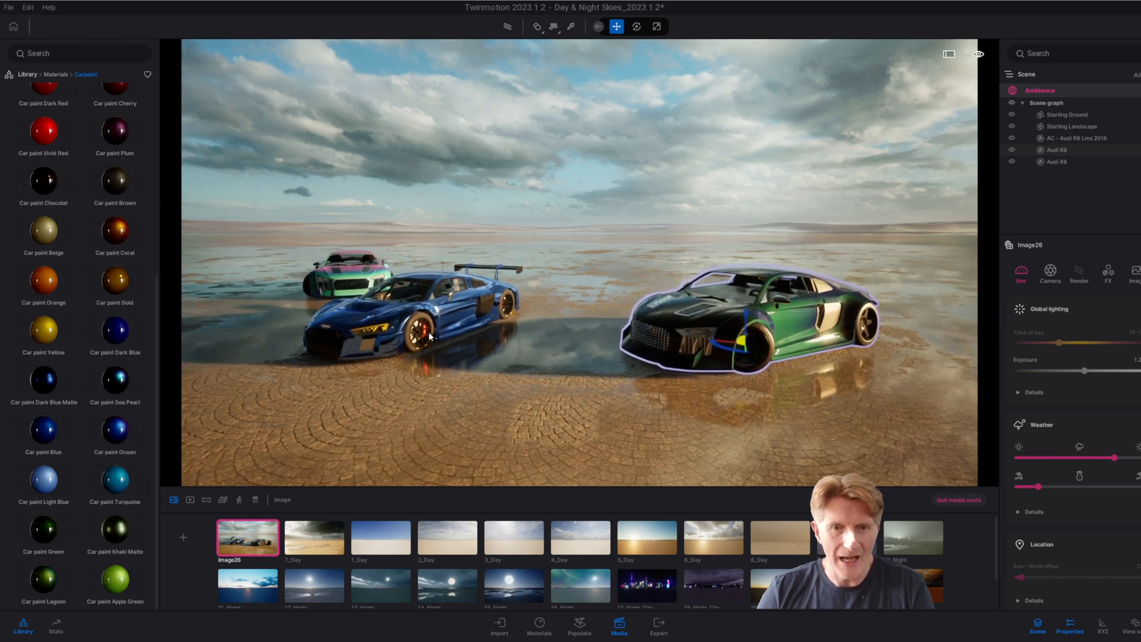
left_click(402, 326)
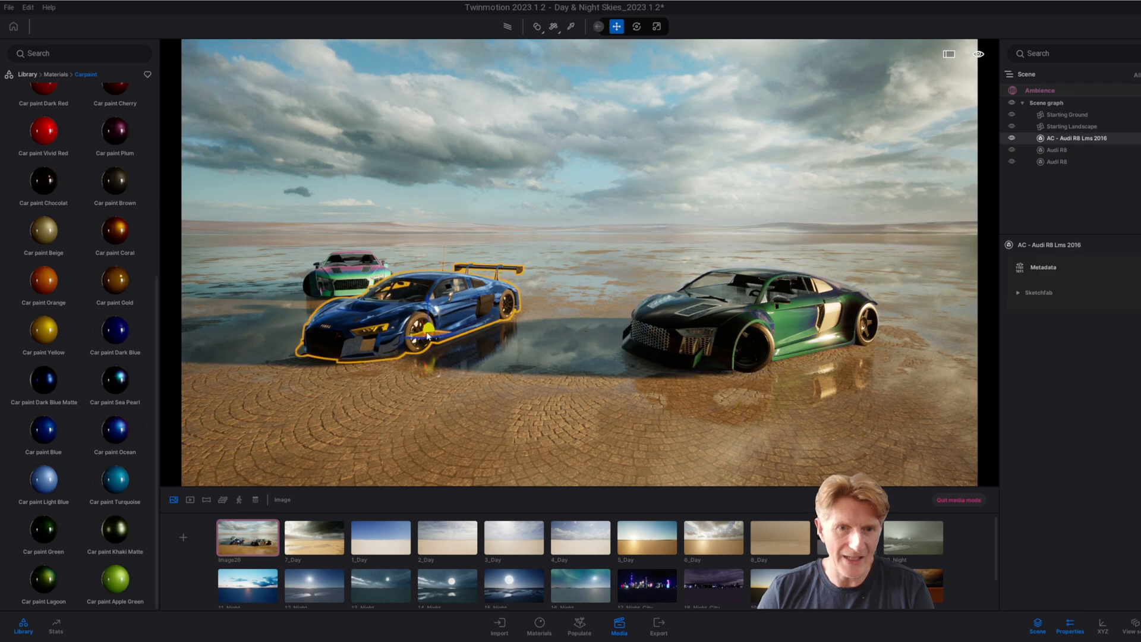
left_click_drag(433, 337, 522, 323)
key("a")
right_click_drag(498, 374, 555, 370)
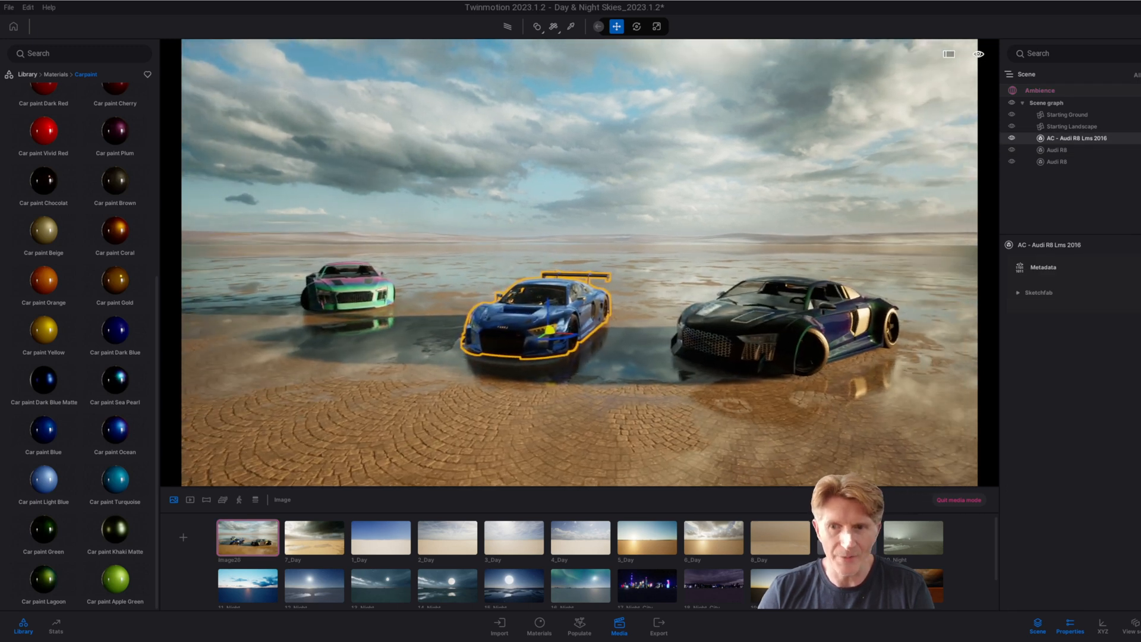
middle_click_drag(479, 390, 466, 412)
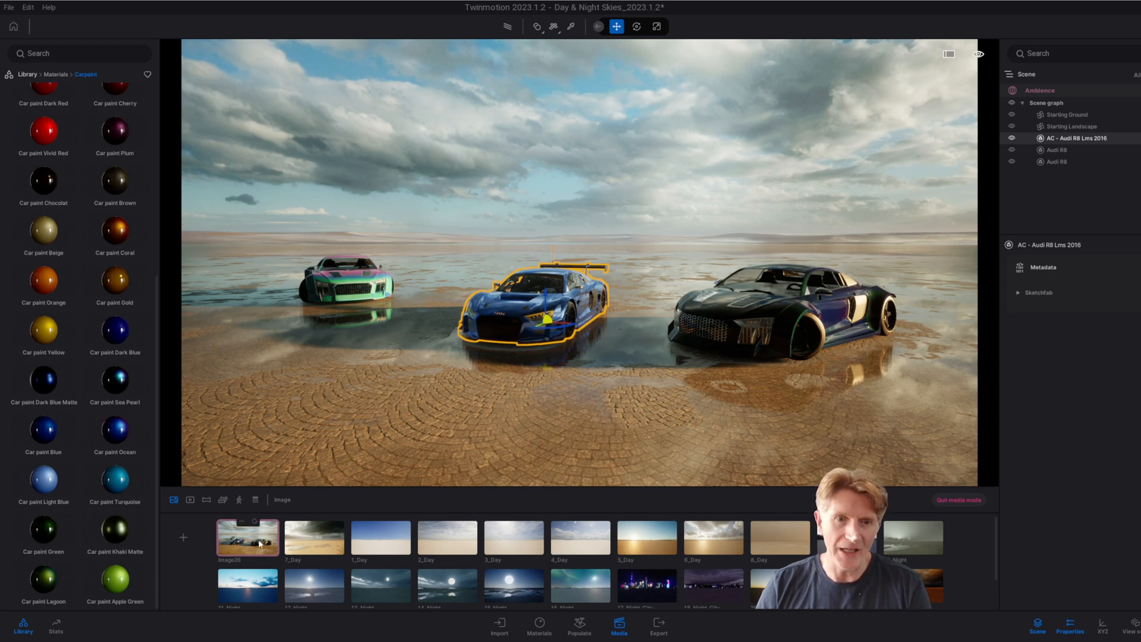
Step: Reframe the three cars and move the rear Audi R8 forward, closer to the line of the other two
left_click(242, 523)
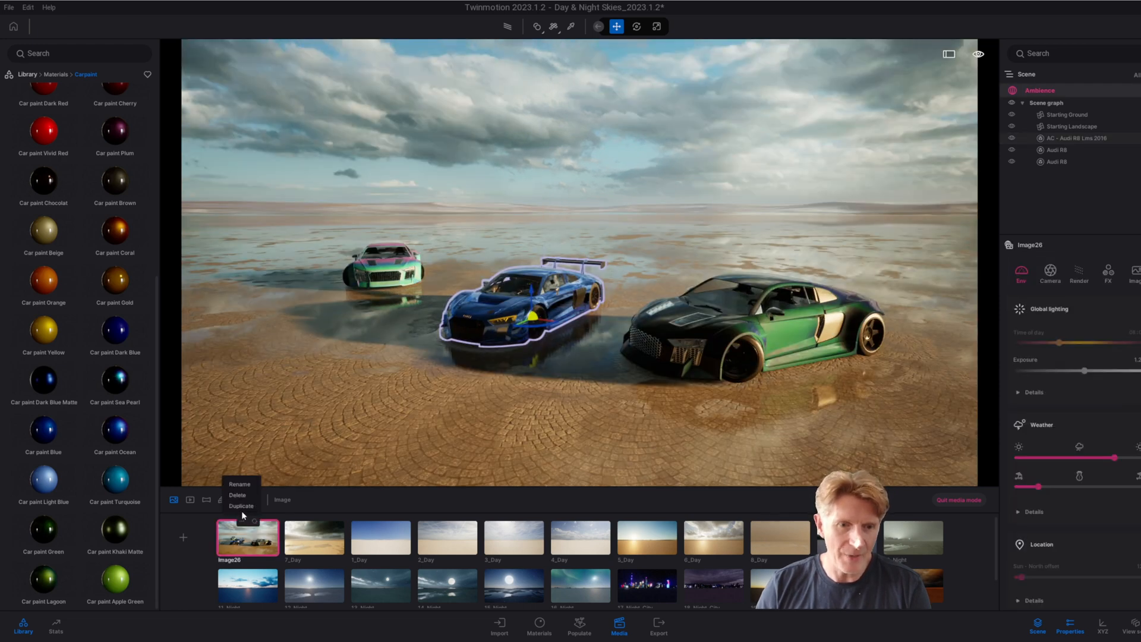
right_click_drag(487, 428, 483, 414)
middle_click_drag(483, 413, 471, 443)
scroll(490, 441, "up", 3)
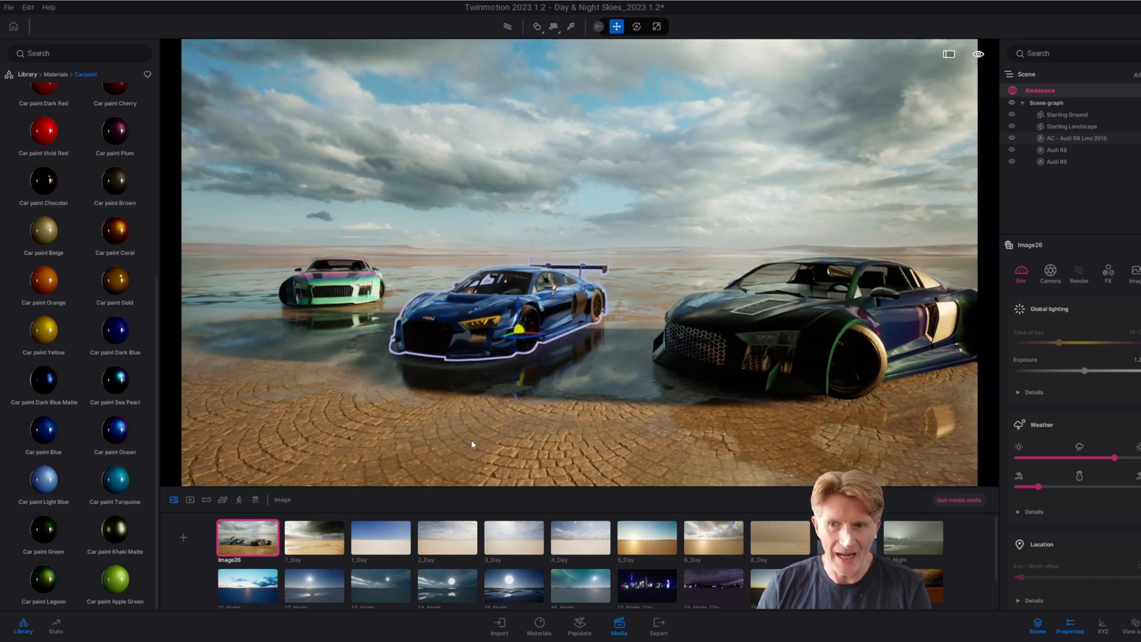
right_click_drag(471, 443, 493, 443)
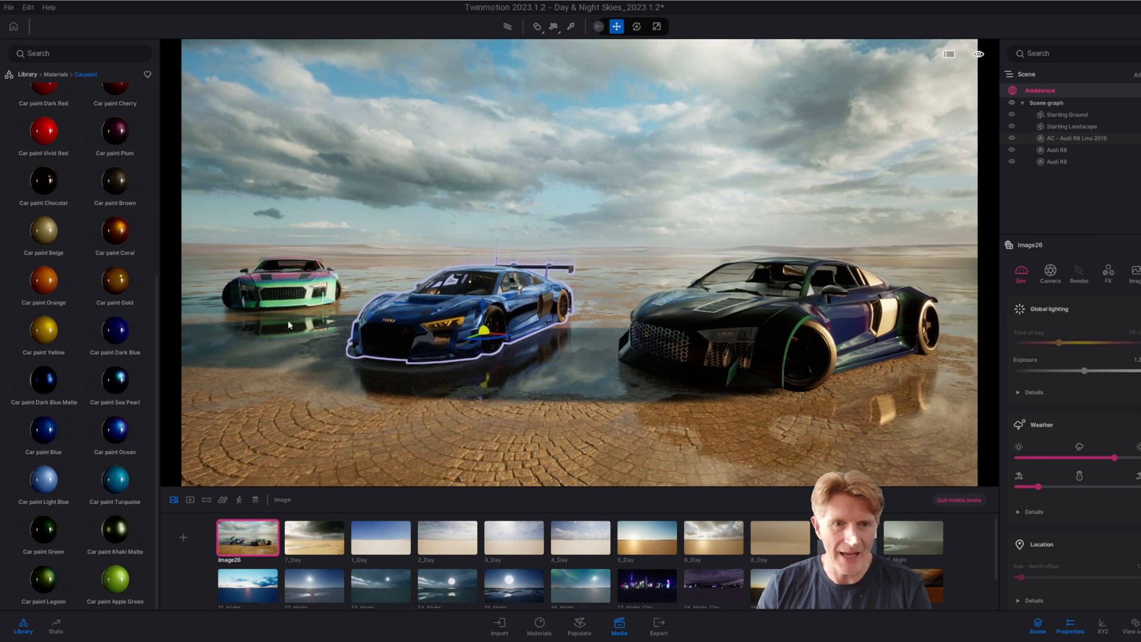
left_click(282, 306)
left_click_drag(289, 306, 261, 325)
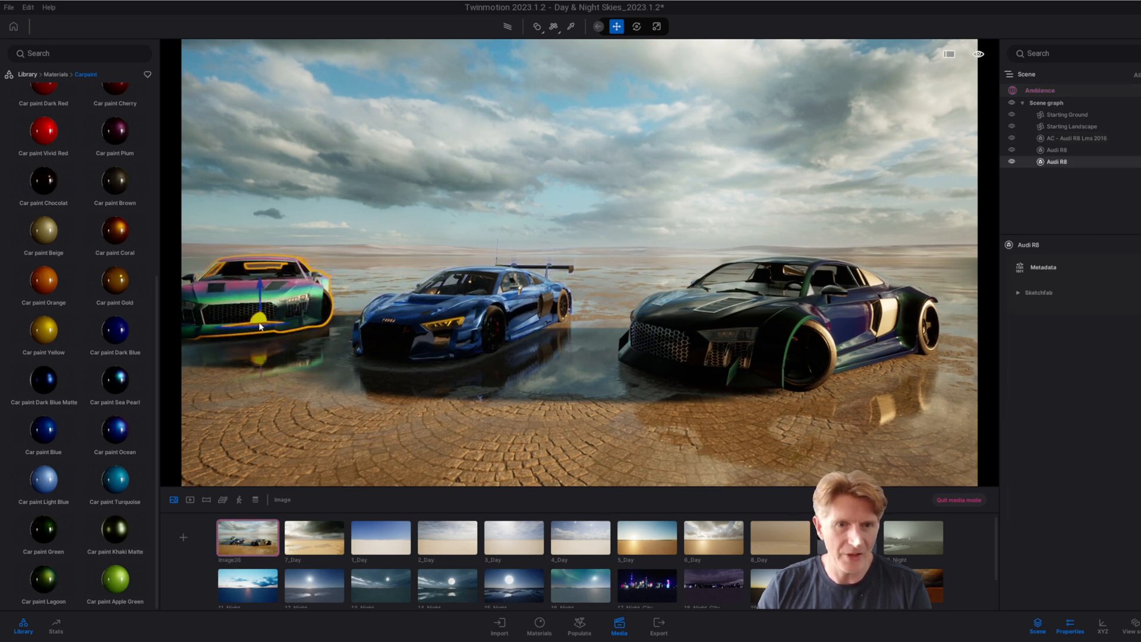
right_click_drag(340, 379, 315, 378)
scroll(340, 378, "down", 2)
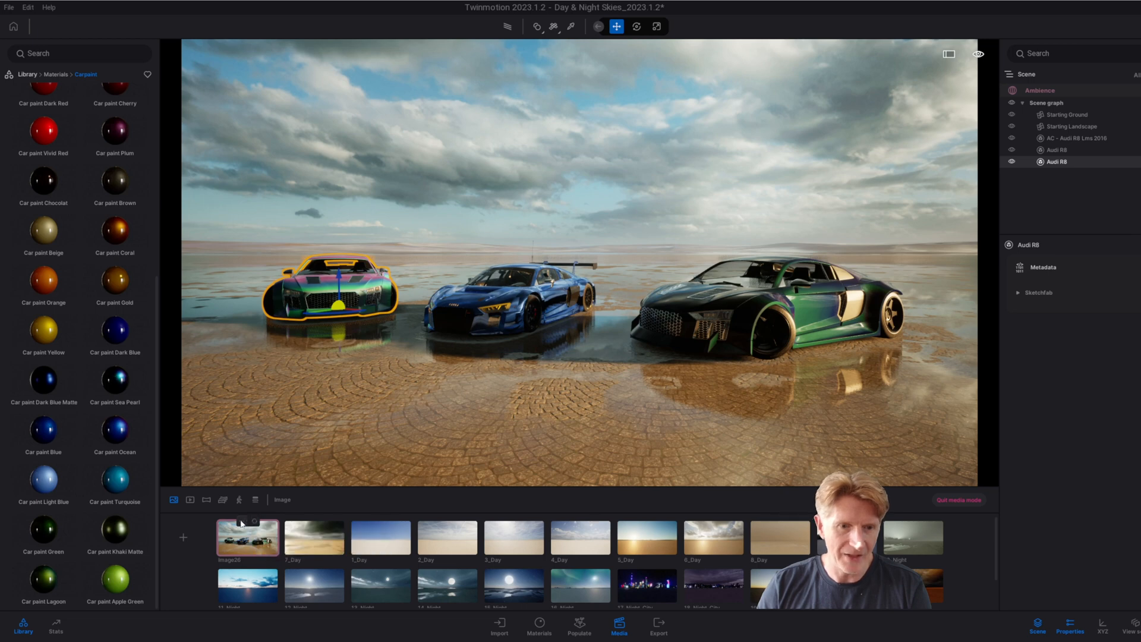
Step: Update Image26 with the current camera view and duplicate it
left_click(242, 521)
left_click(241, 506)
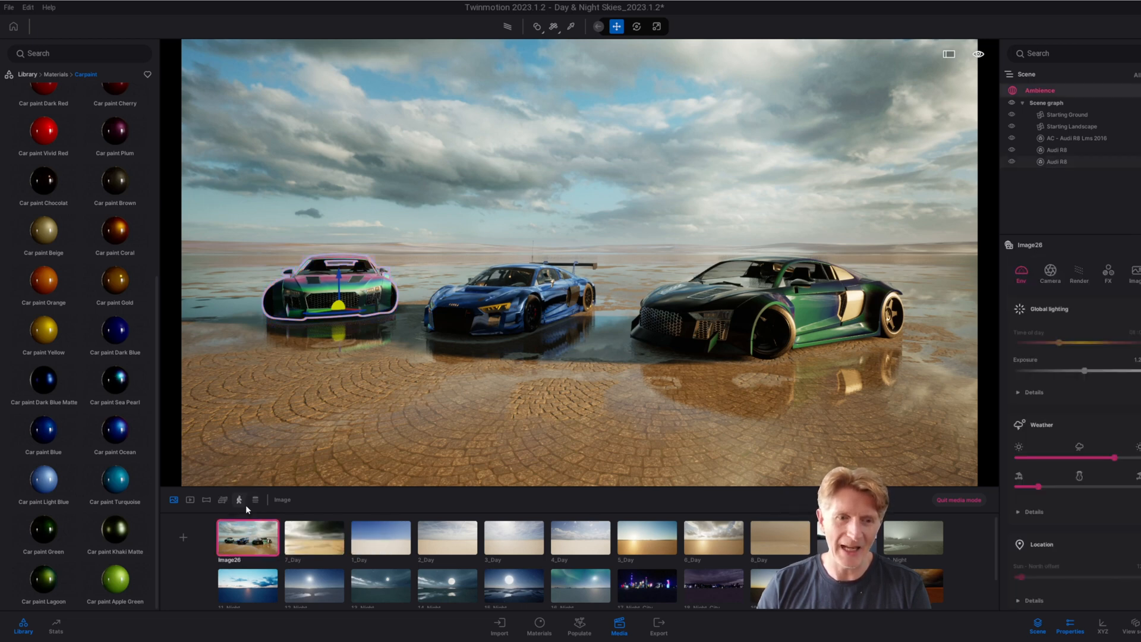
left_click_drag(247, 513, 287, 556)
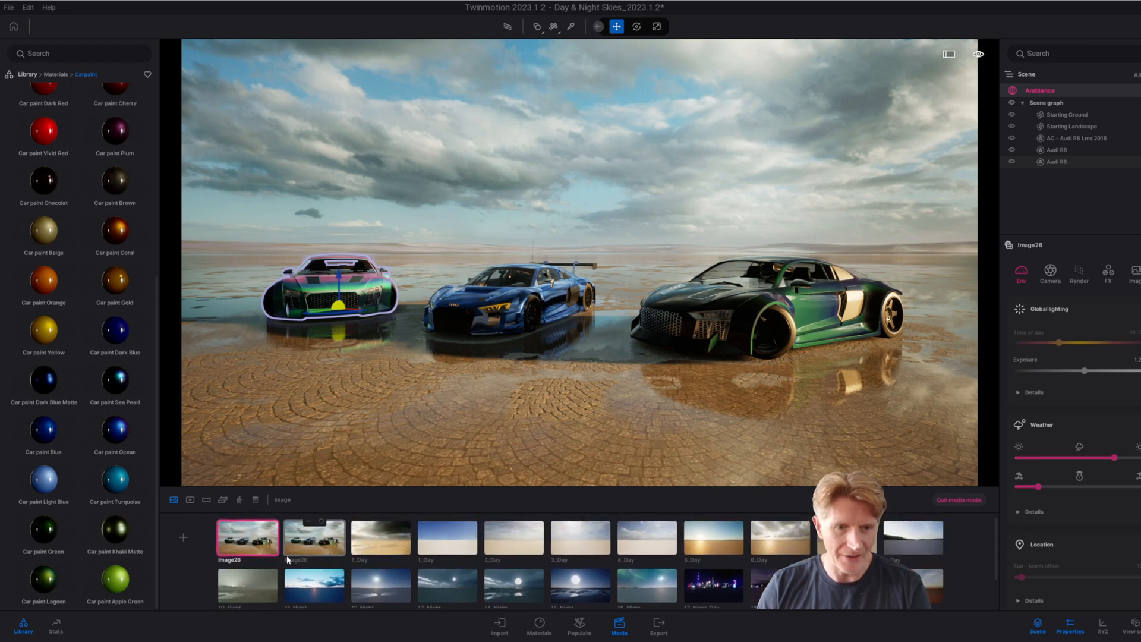
Step: Enable the path tracer for the original Image26 and compare it with the real-time duplicate
left_click(507, 27)
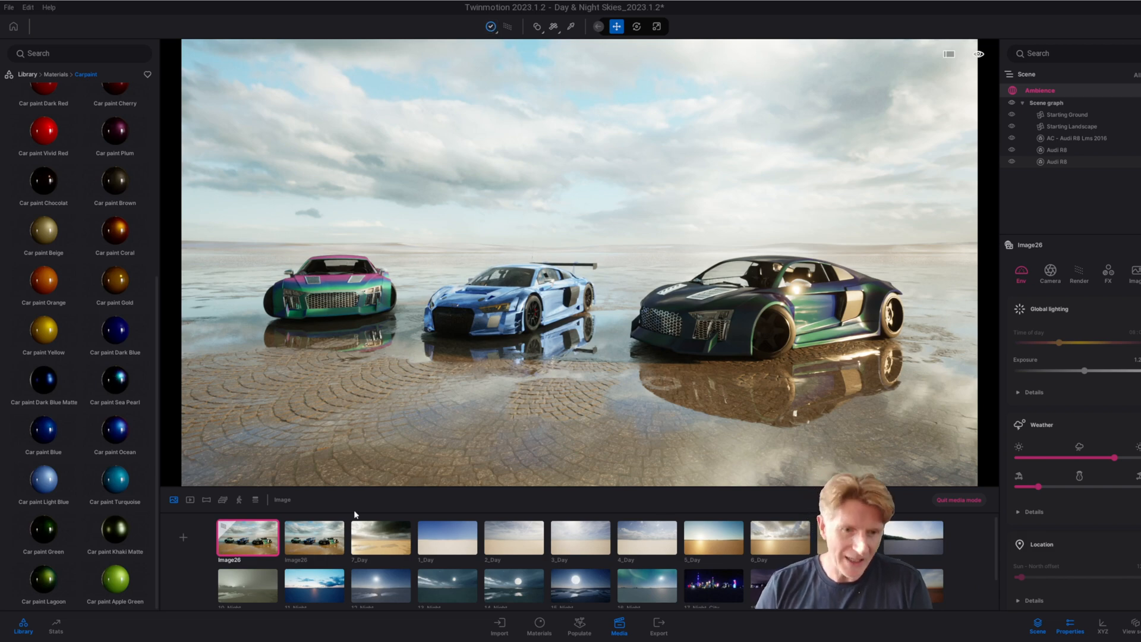
left_click(321, 547)
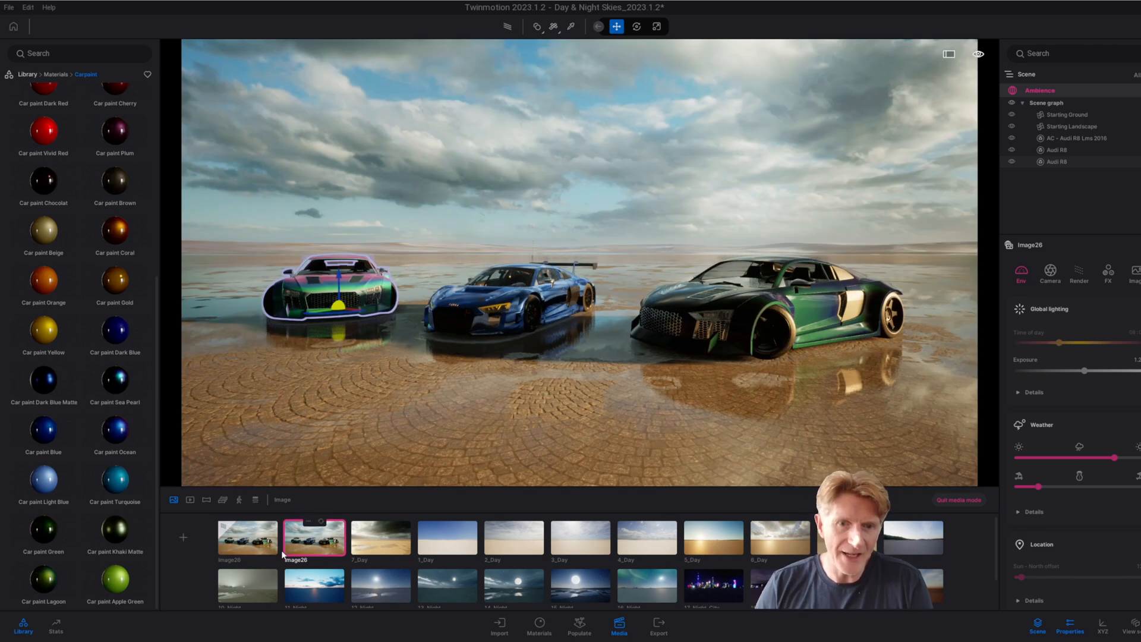
left_click(259, 547)
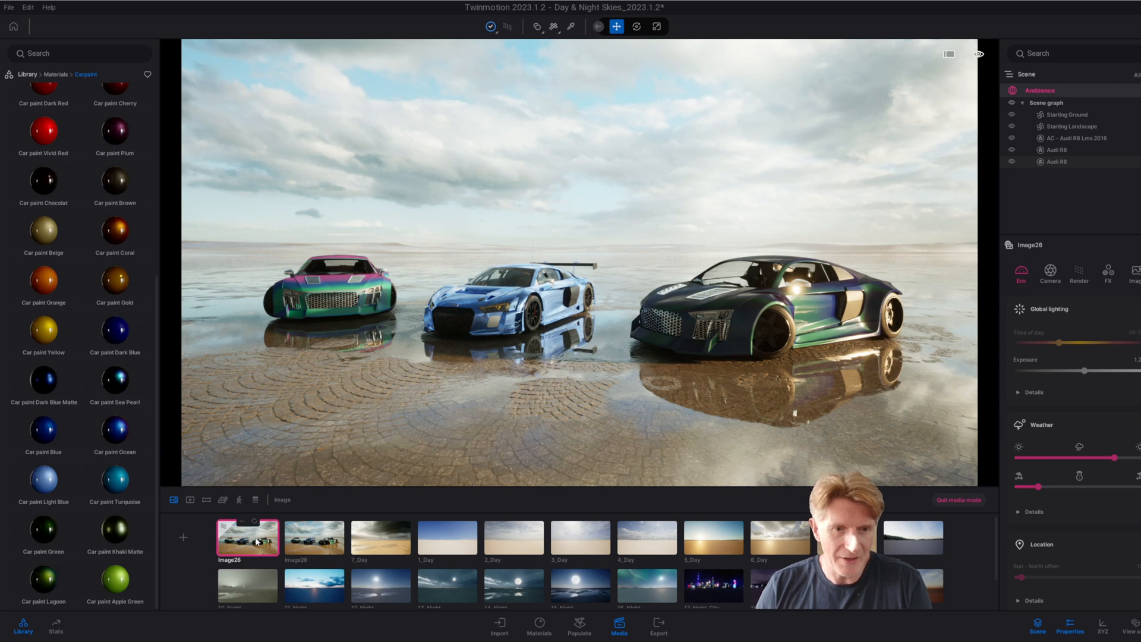
Step: Reframe the three path-traced cars with the path tracer quality at Low, and restore the quality to Medium
left_click(491, 27)
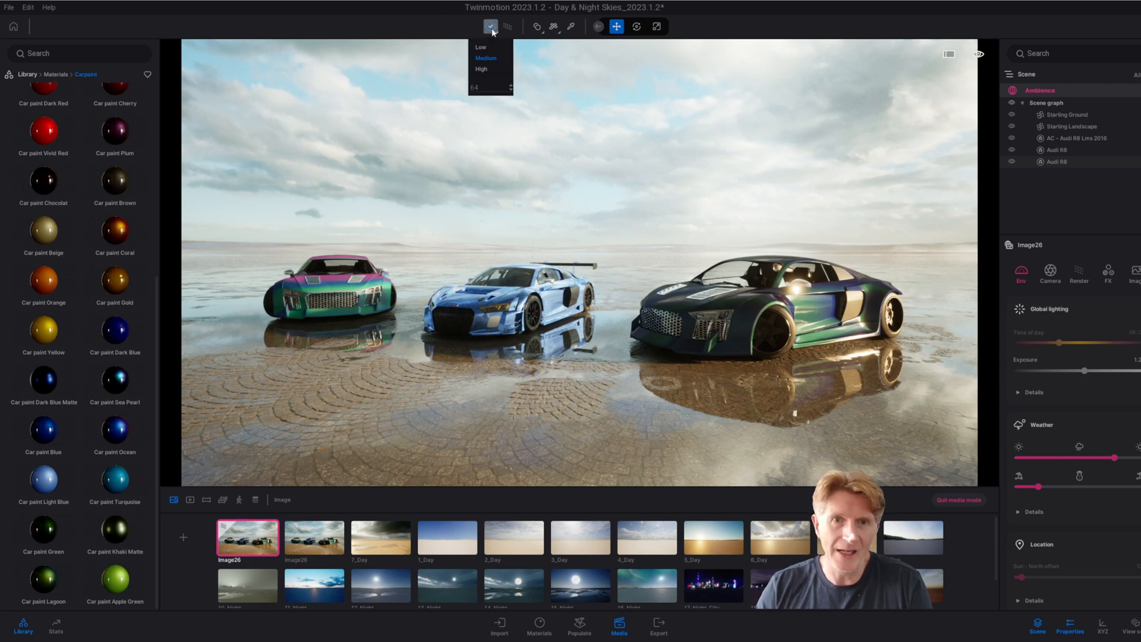
left_click(482, 70)
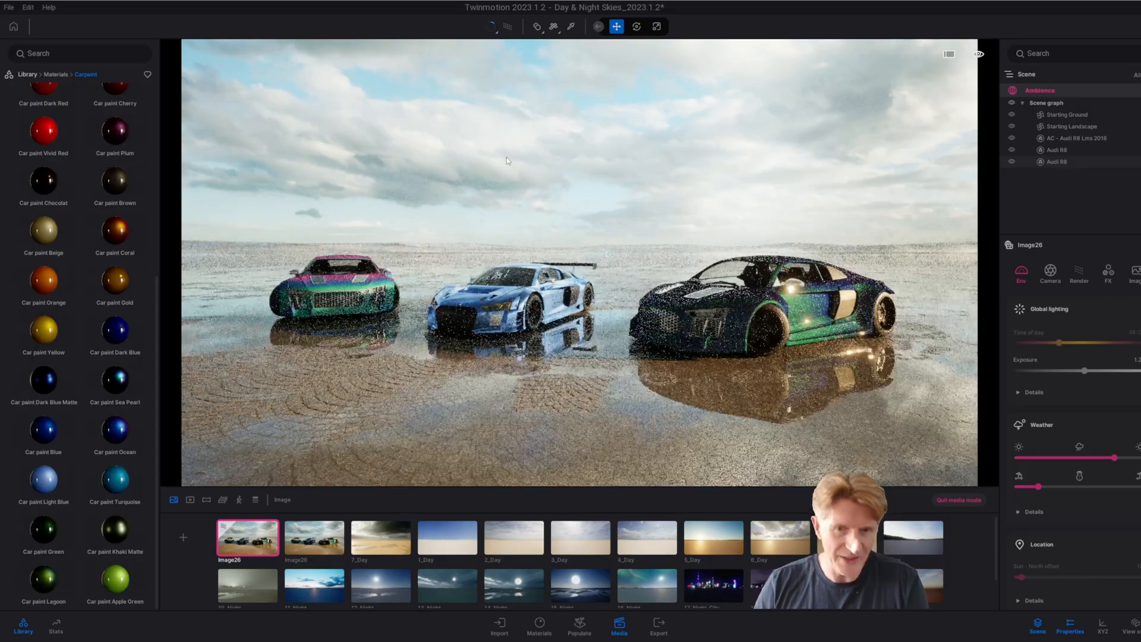
key("d")
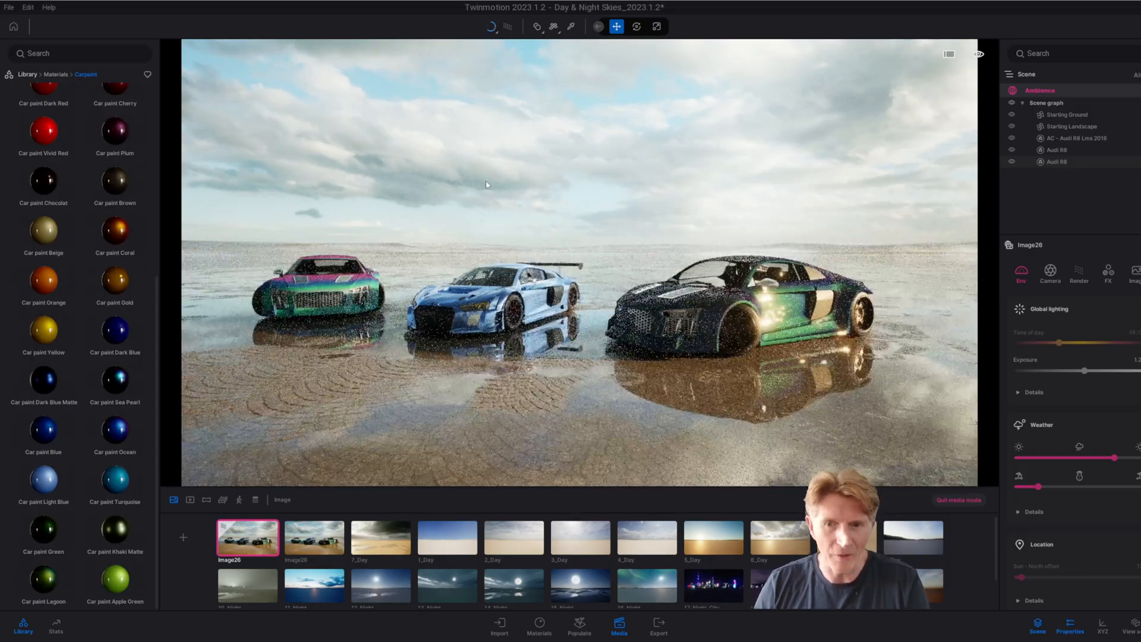
key("w")
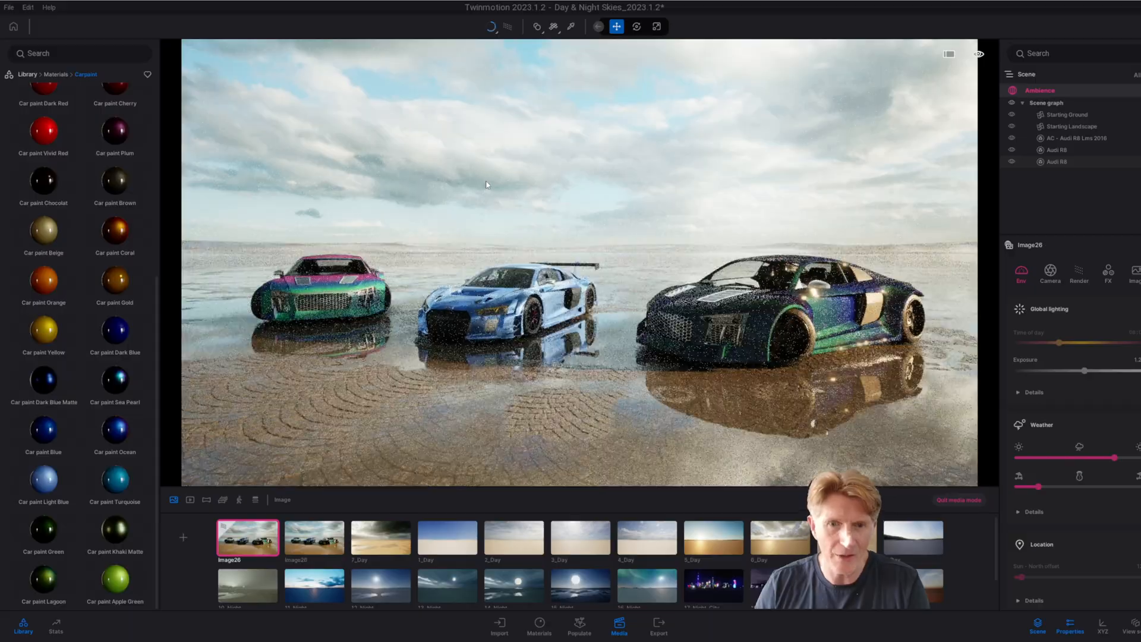
key("a")
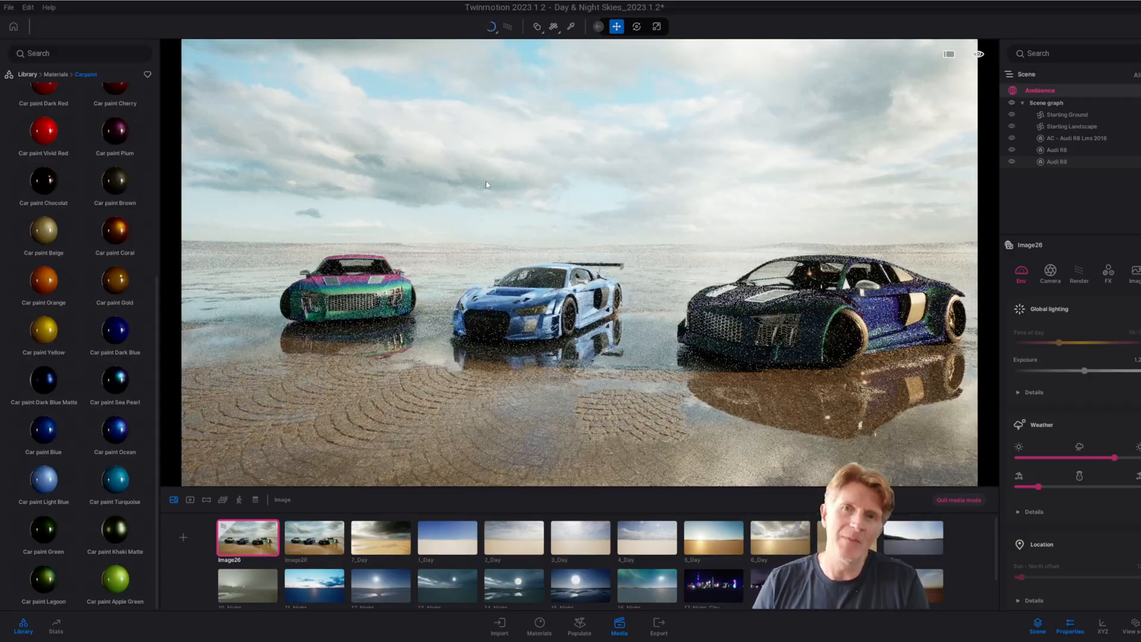
key("d")
key("d")
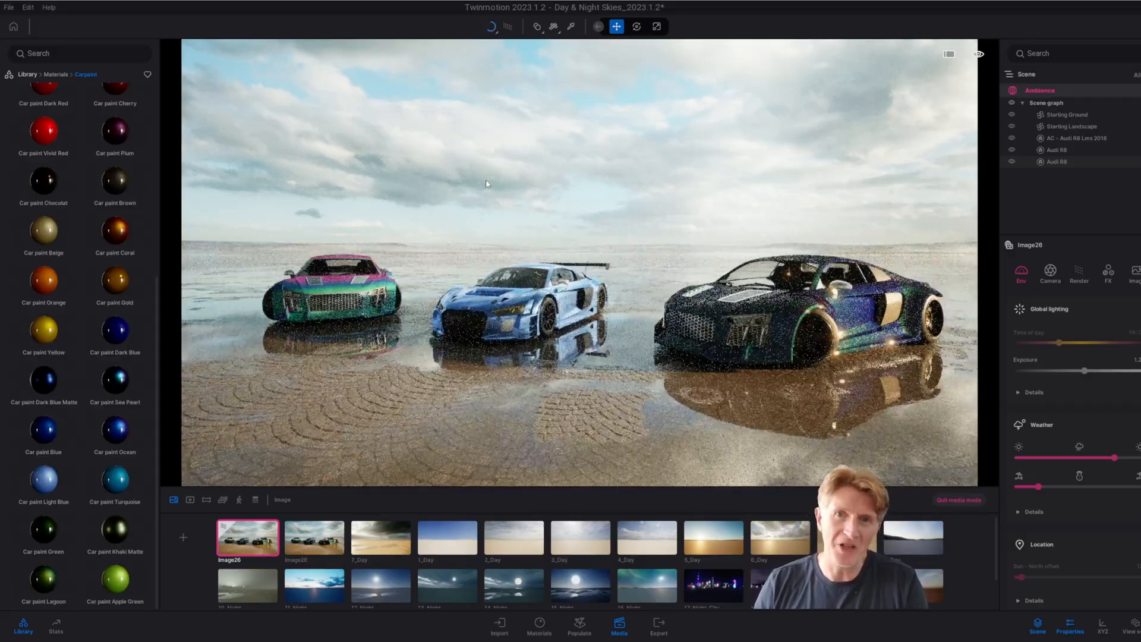
key("w")
key("d")
key("s")
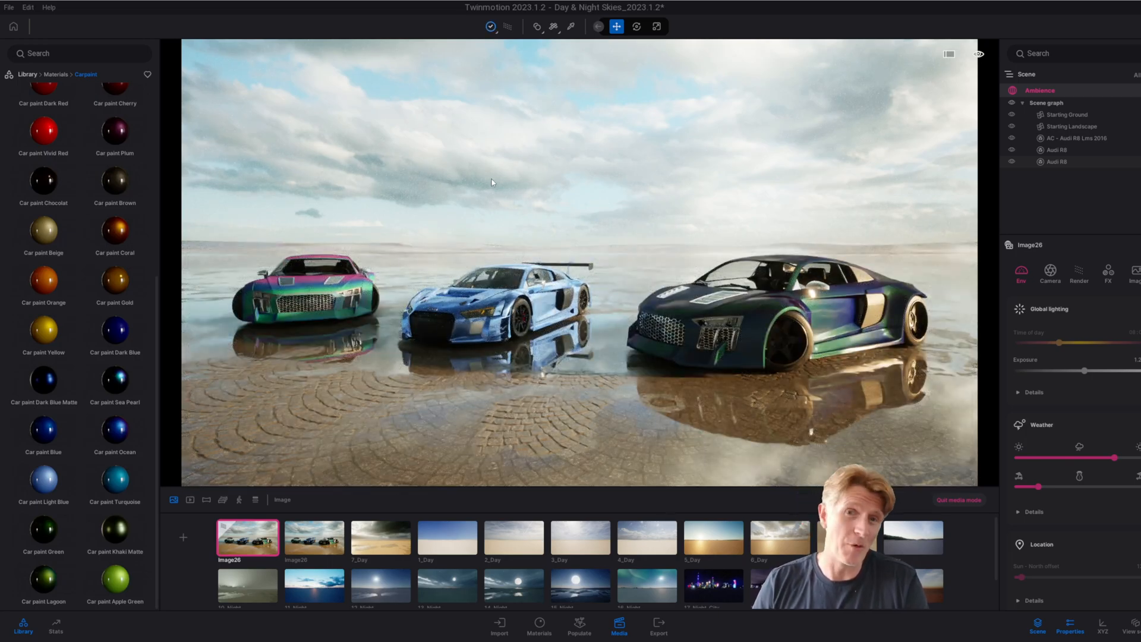
left_click(492, 28)
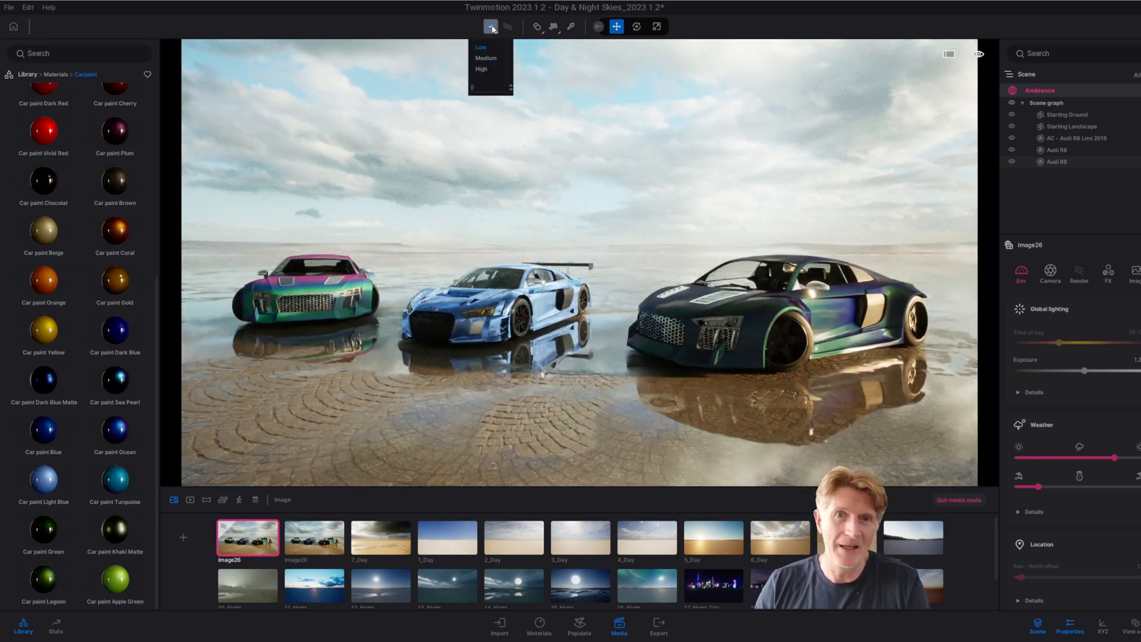
left_click(486, 59)
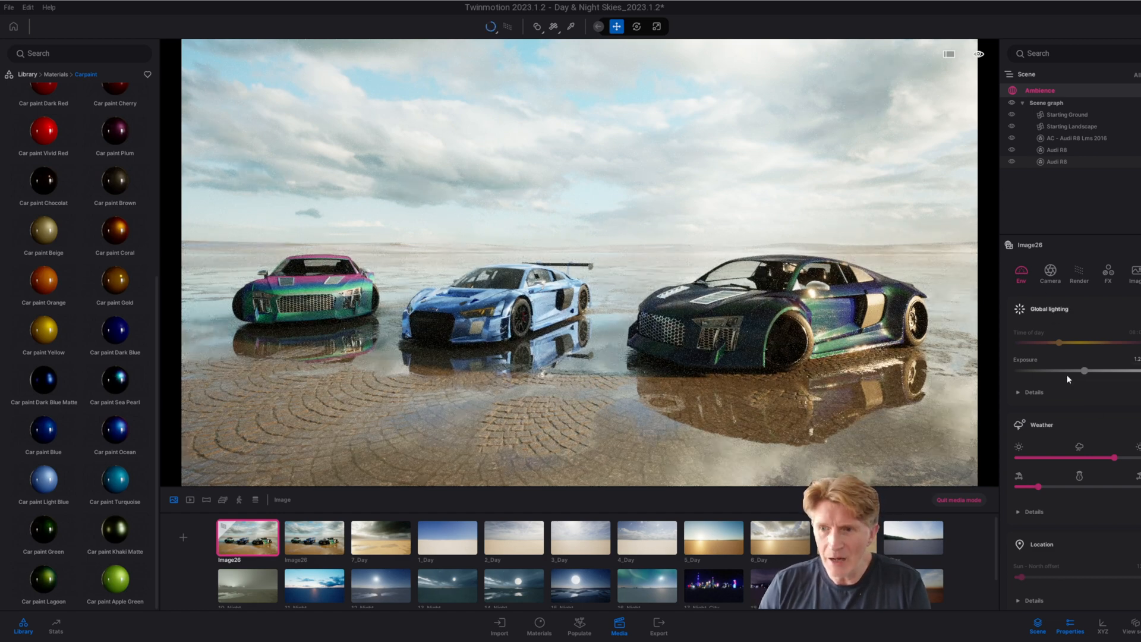
Step: Lower Image26's exposure slightly and adjust its weather setting to make the ground wetter and more reflective
left_click_drag(1085, 372, 1082, 371)
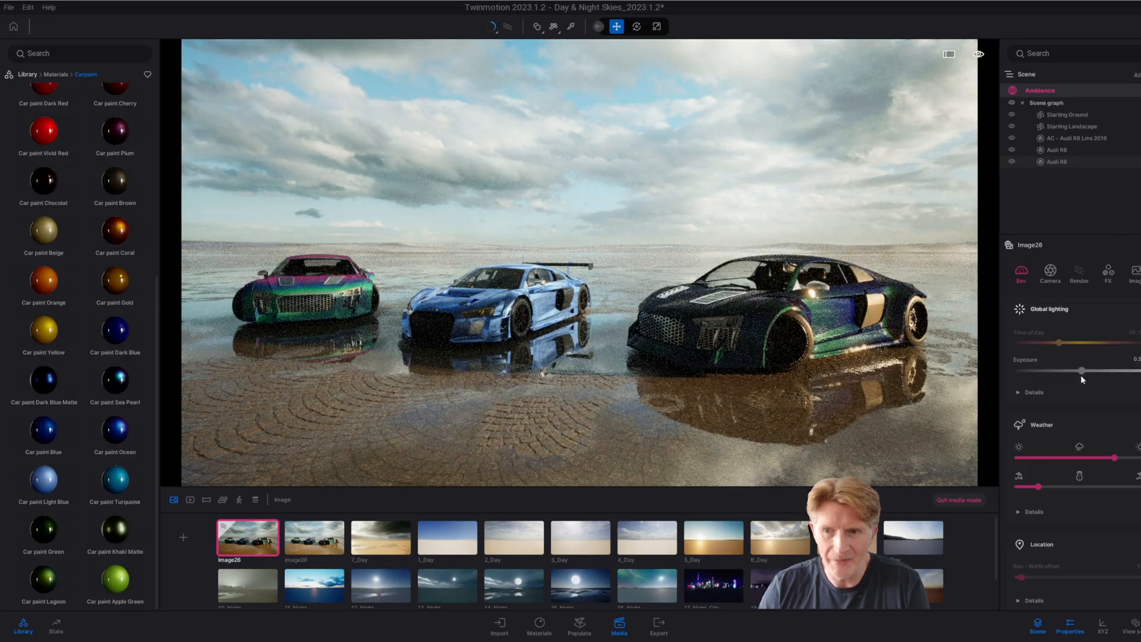
mouse_move(1116, 458)
left_mouse_down()
mouse_move(1042, 457)
mouse_move(1124, 458)
left_mouse_up()
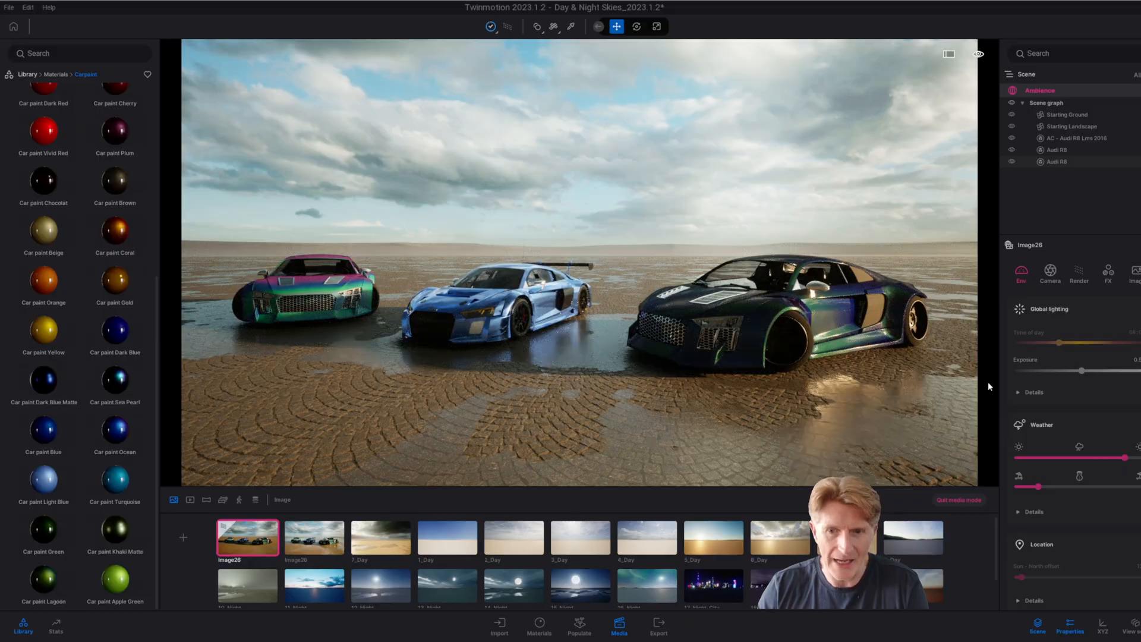
left_click_drag(1124, 457, 1109, 458)
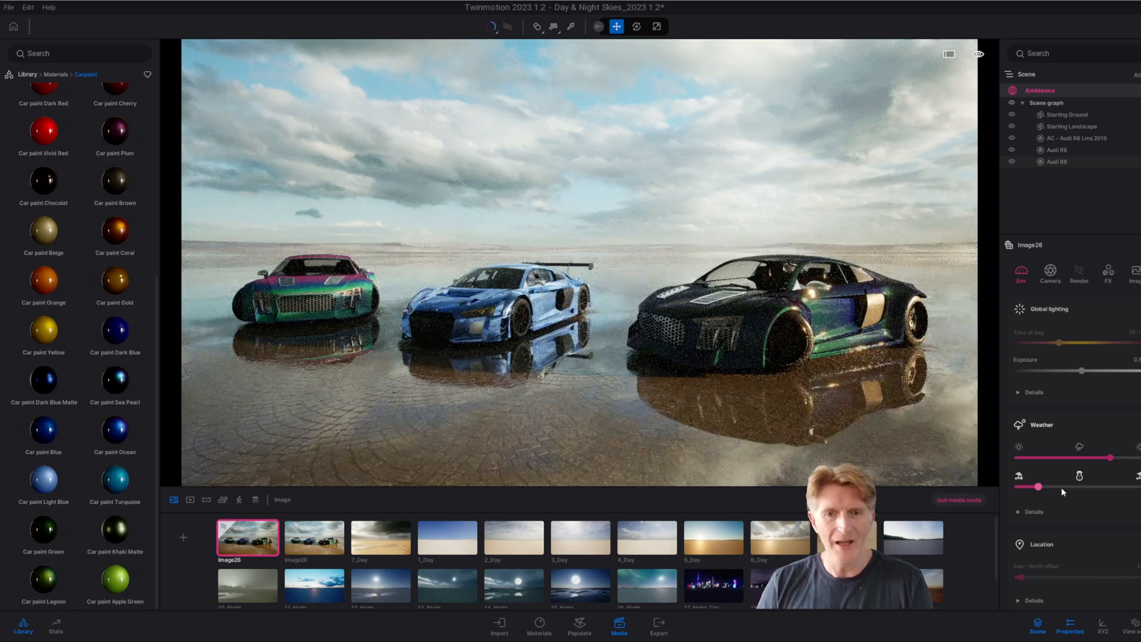
Step: Rotate Image26's HDRI skydome to bring dark clouds behind the cars, and set the path tracer quality to Low
scroll(1056, 538, "down", 4)
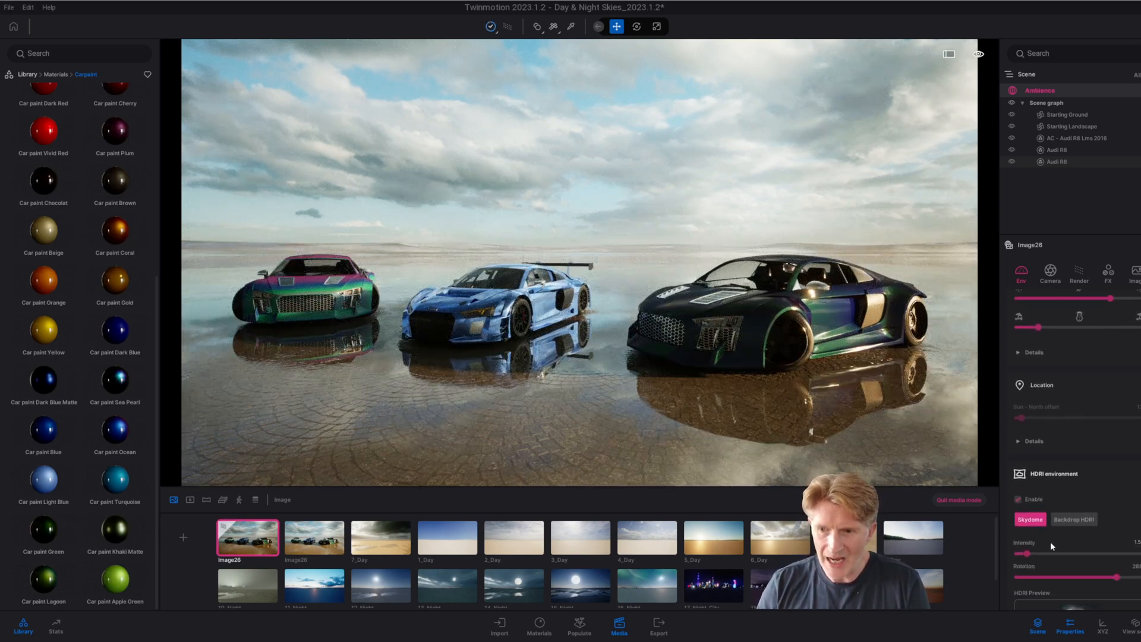
left_click_drag(1115, 579, 1078, 576)
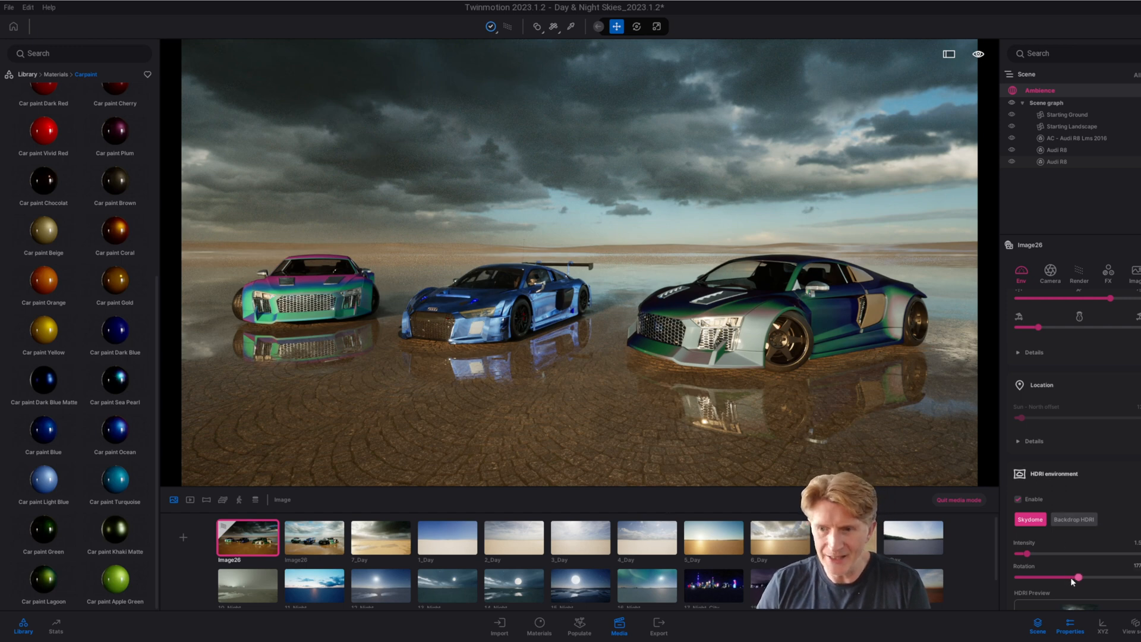
left_click(490, 26)
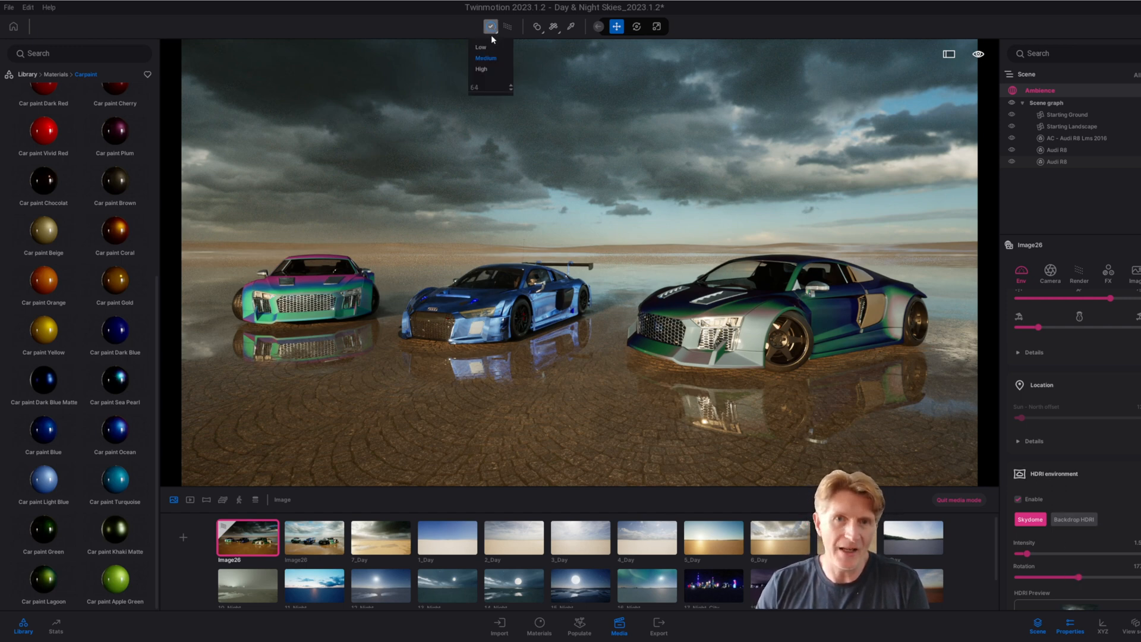
left_click(483, 47)
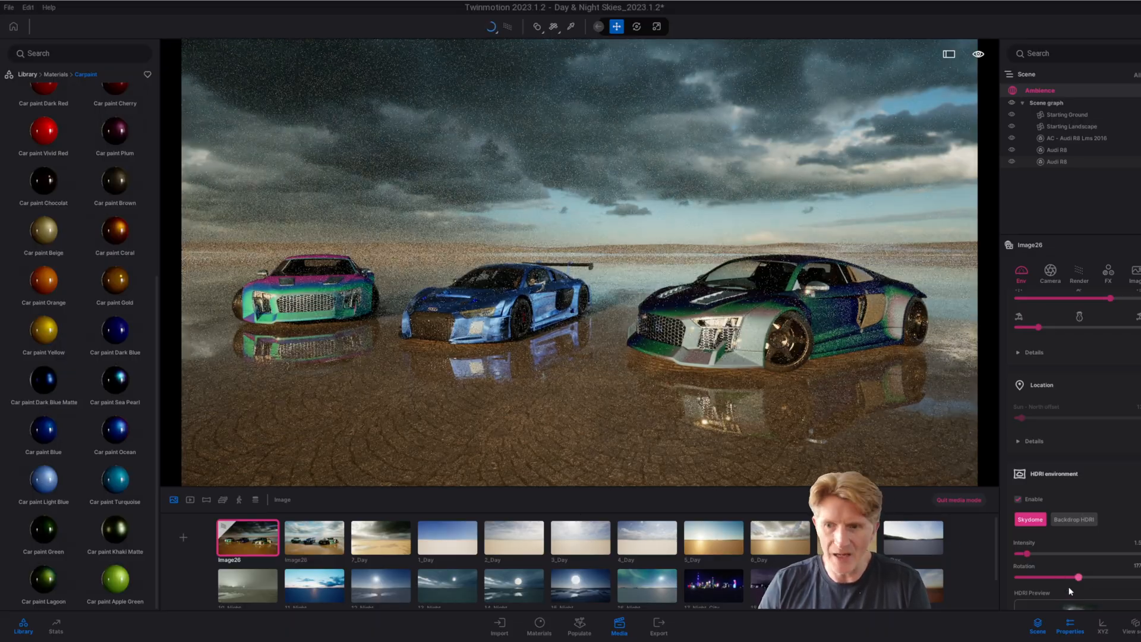
Step: Rotate Image26's HDRI skydome to about 340° and raise its intensity slightly
scroll(1074, 539, "down", 2)
left_click_drag(1079, 520, 1136, 522)
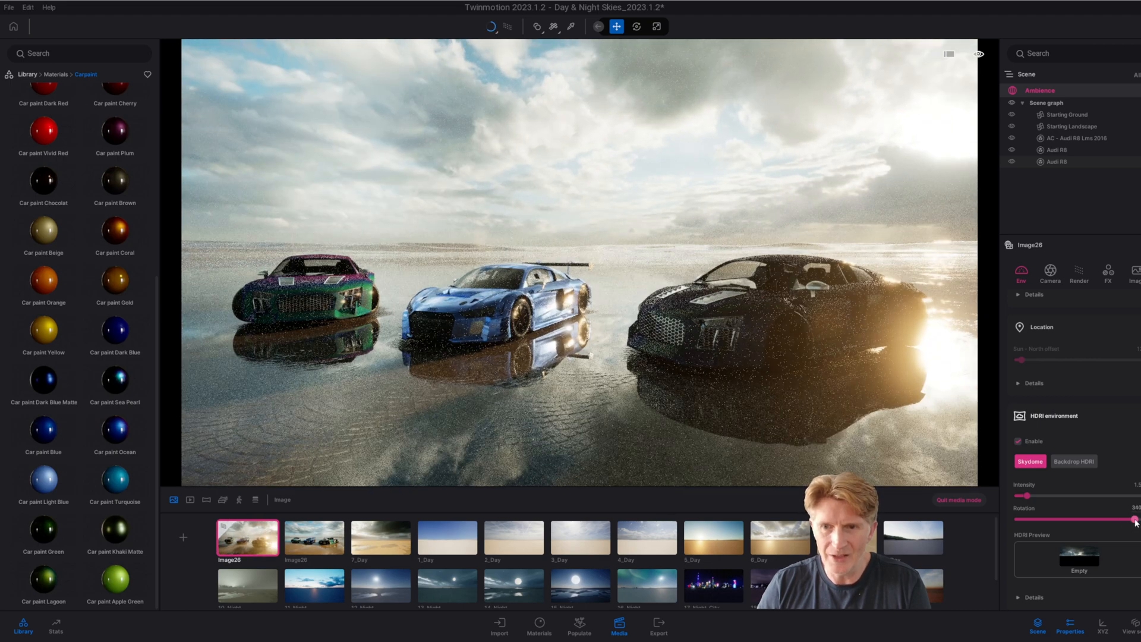
mouse_move(1028, 495)
left_mouse_down()
mouse_move(1044, 496)
mouse_move(1029, 501)
left_mouse_up()
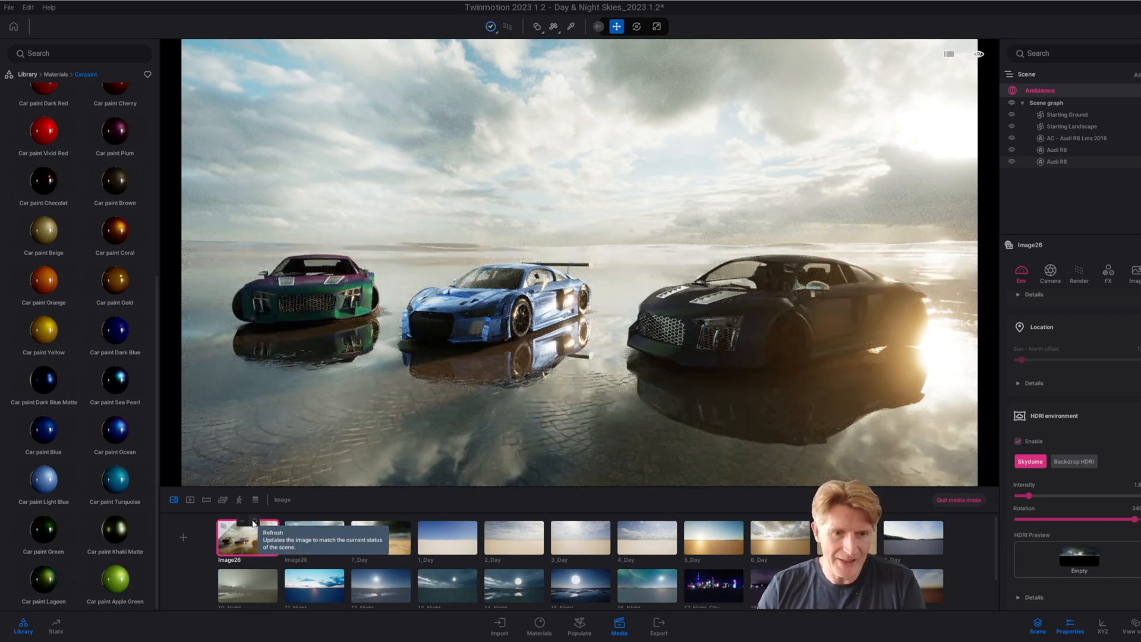
Step: Set the output size of both Image26 and its duplicate to 8K 7680x4320
left_click(1129, 274)
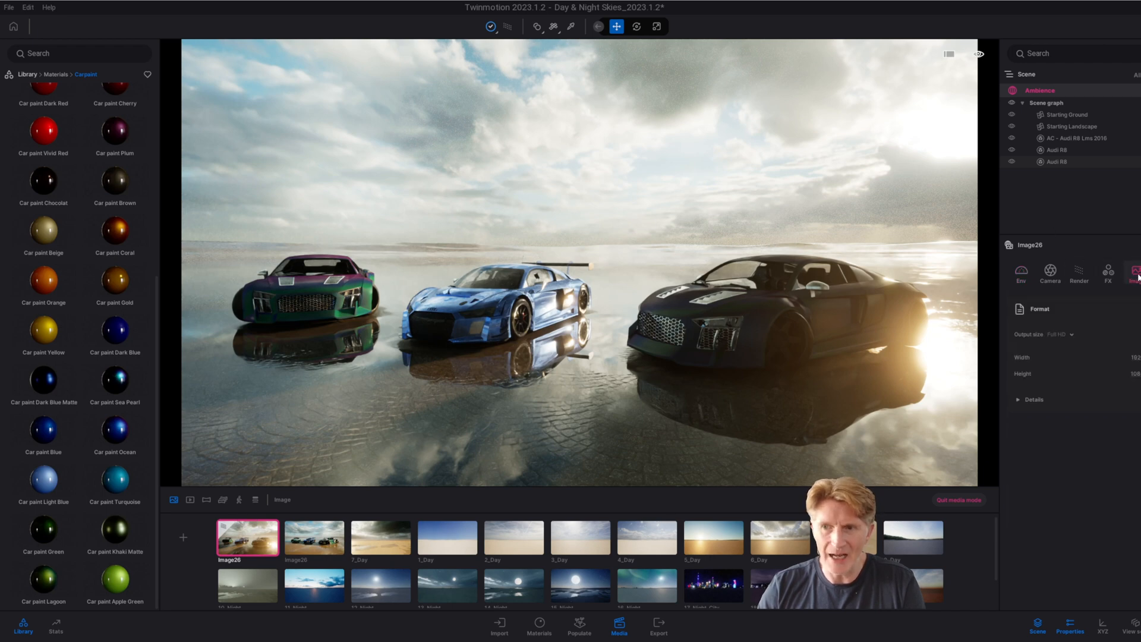
left_click(1057, 335)
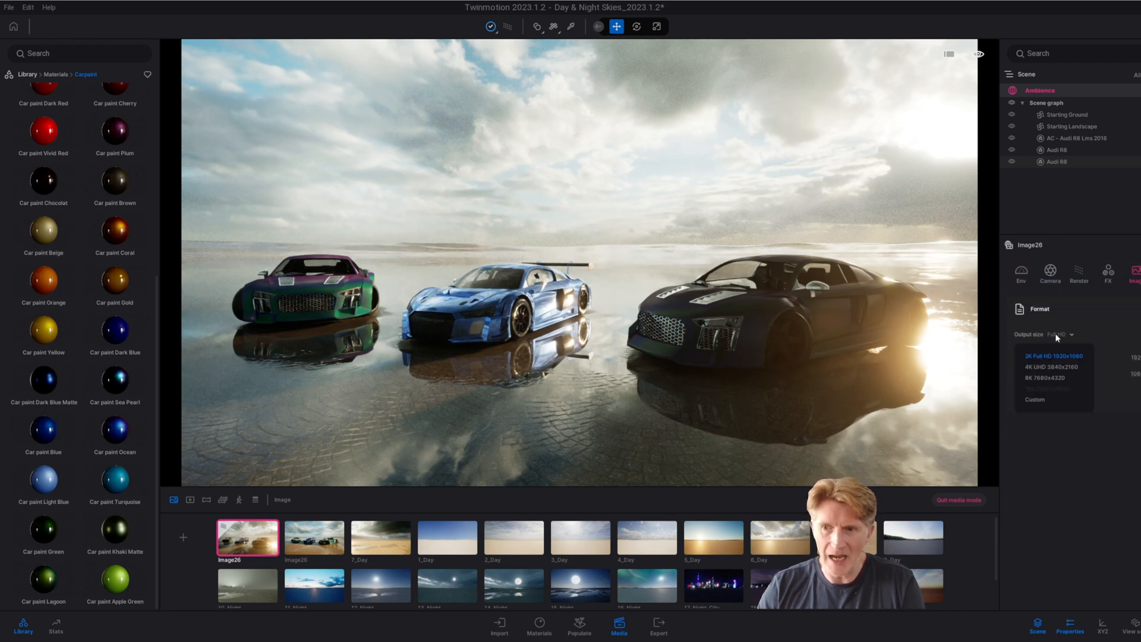
left_click(1045, 378)
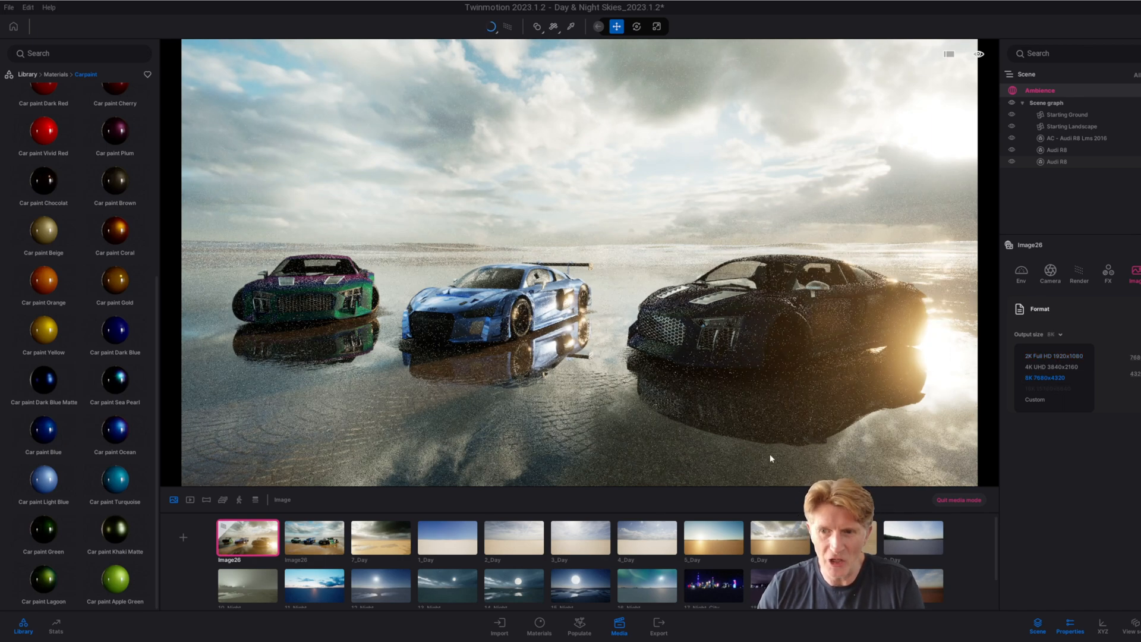
left_click(308, 547)
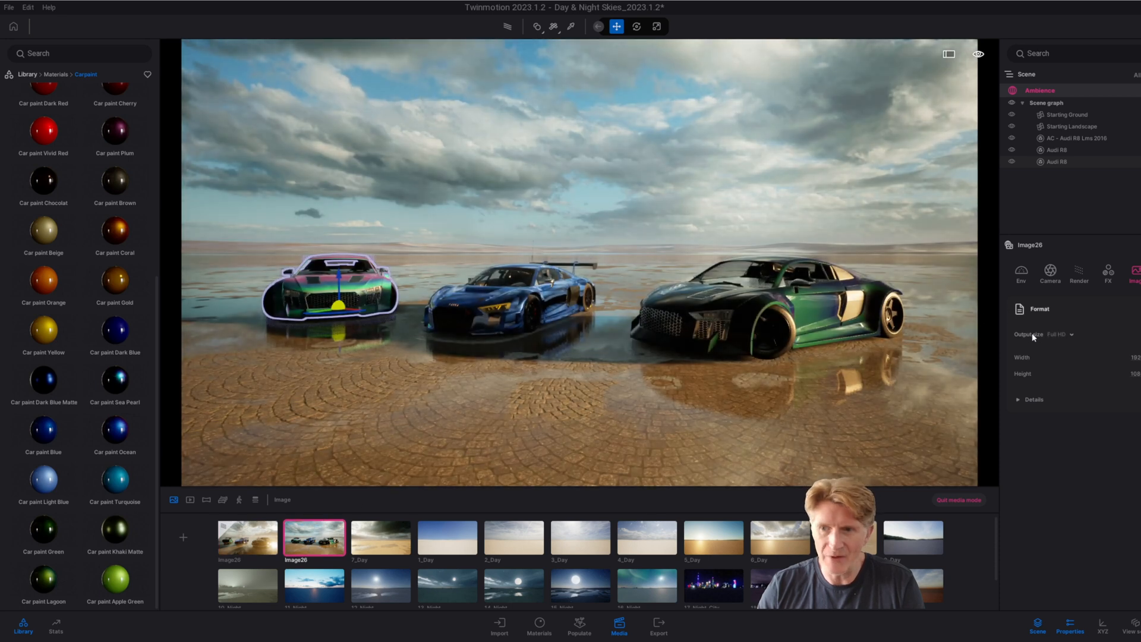
left_click(1060, 336)
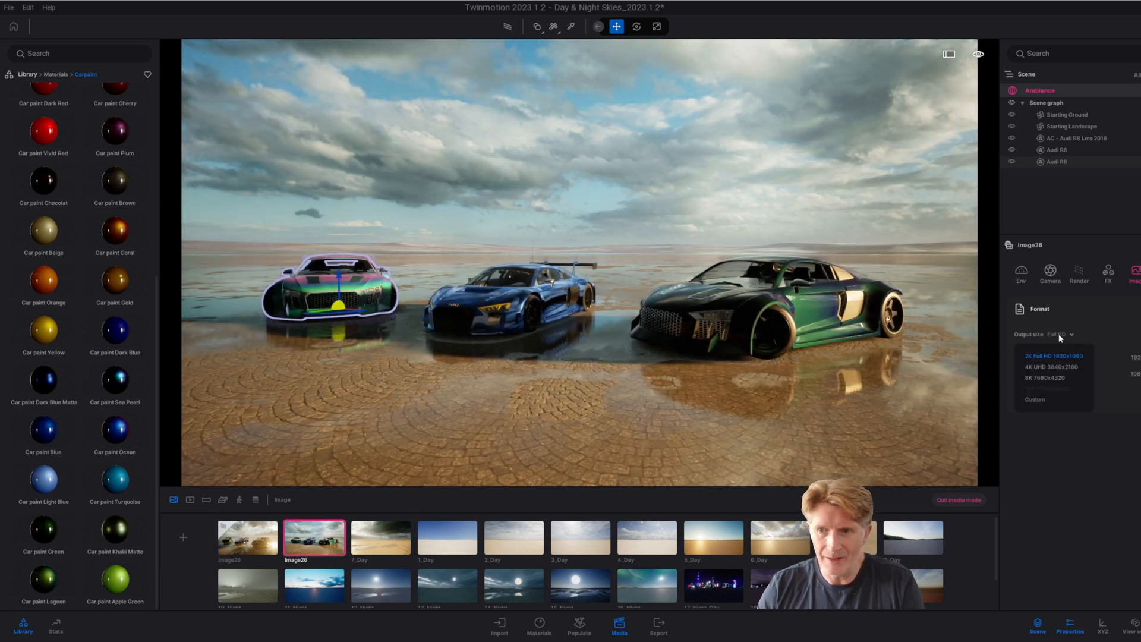
left_click(1049, 378)
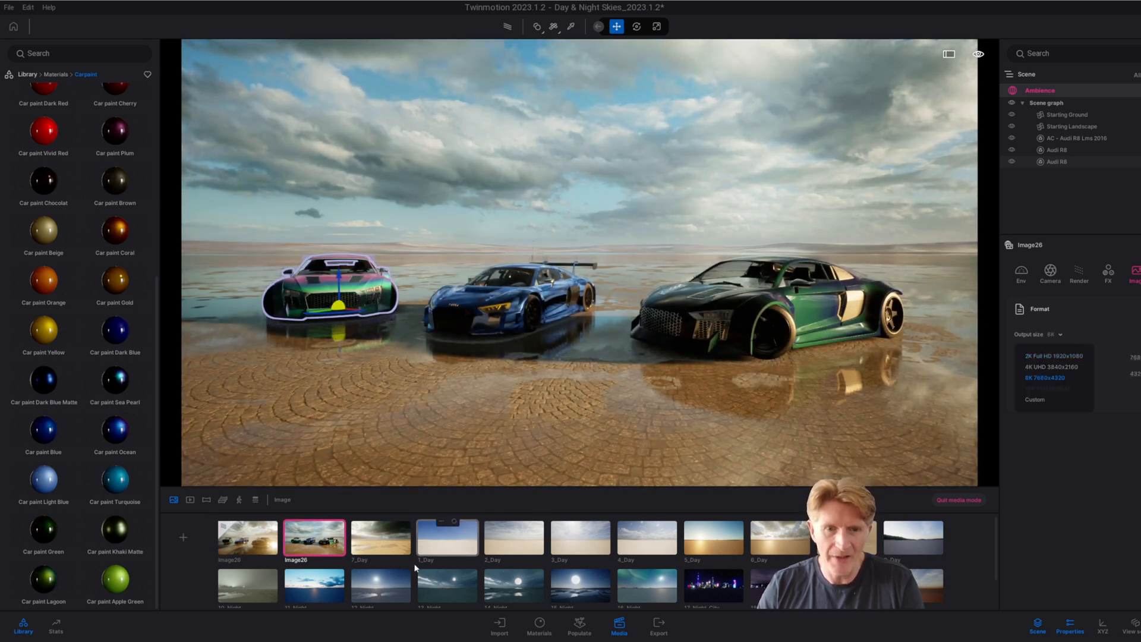
Step: Set the path tracer quality to High for the original Image26 and compare it with the real-time duplicate
left_click(232, 544)
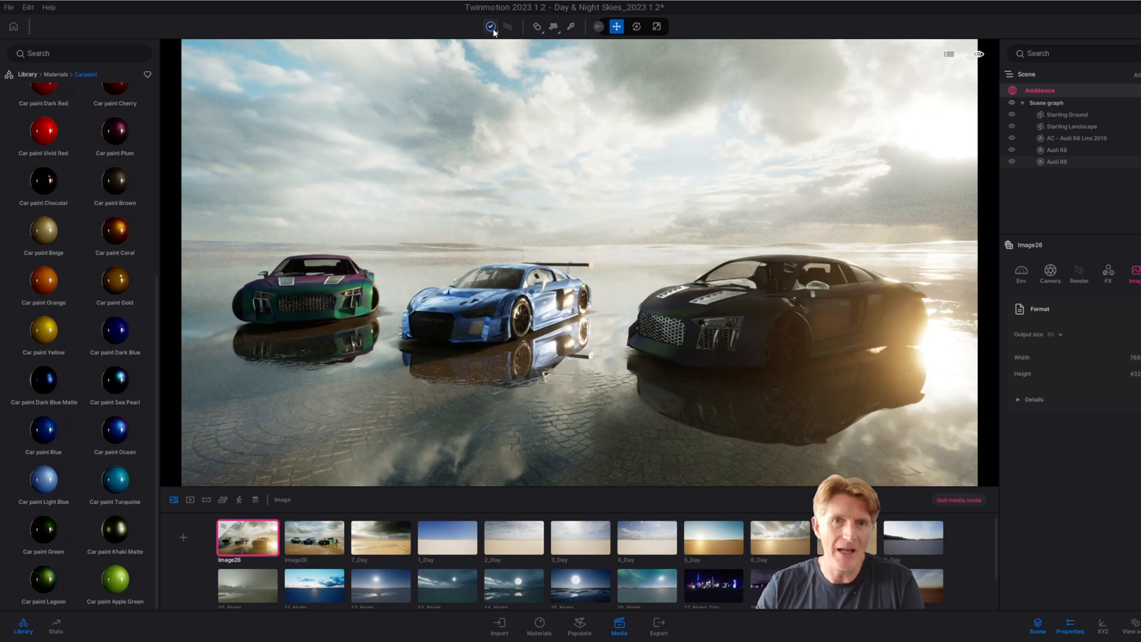
left_click(492, 28)
left_click(487, 69)
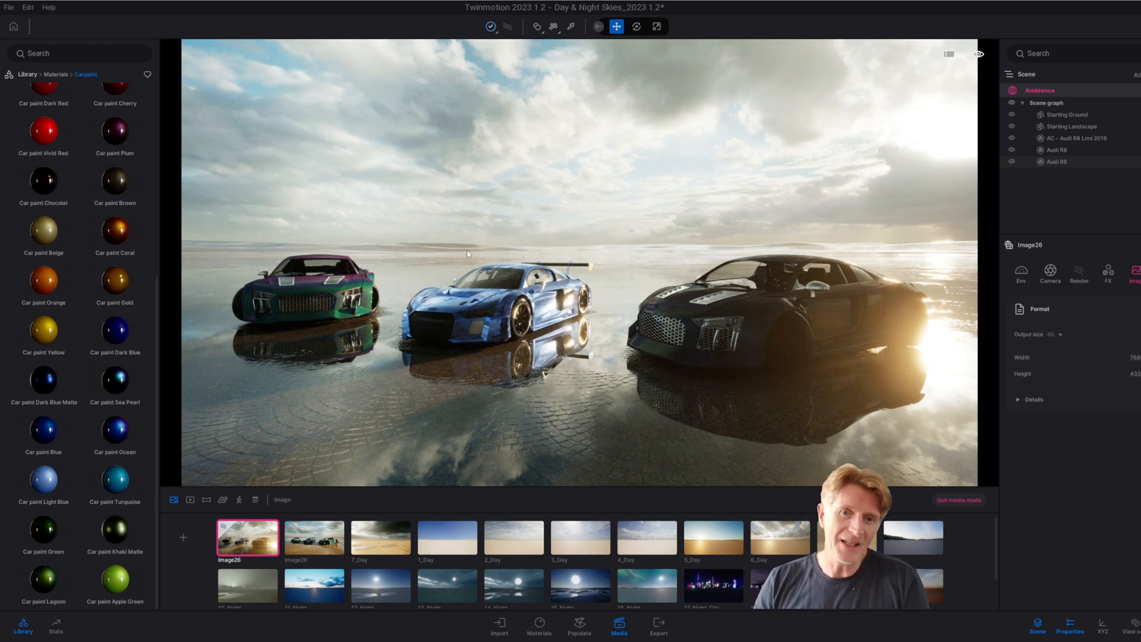
left_click(320, 541)
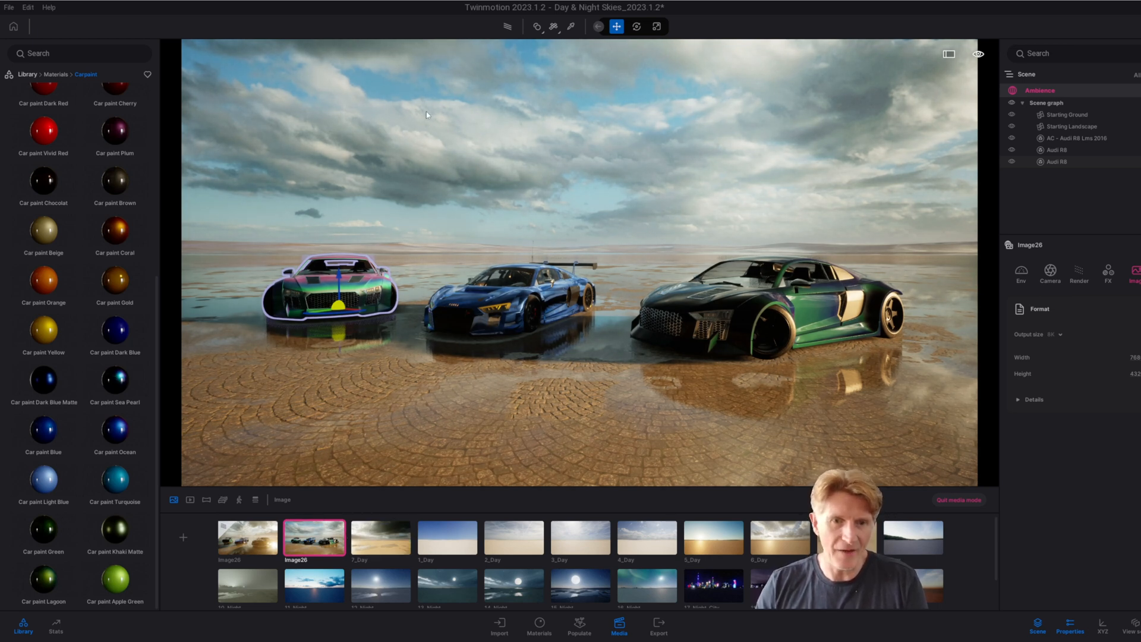
Step: Open the 17_Night_City image and move it directly after the two Image26 entries
left_click(718, 591)
left_click_drag(713, 589, 355, 554)
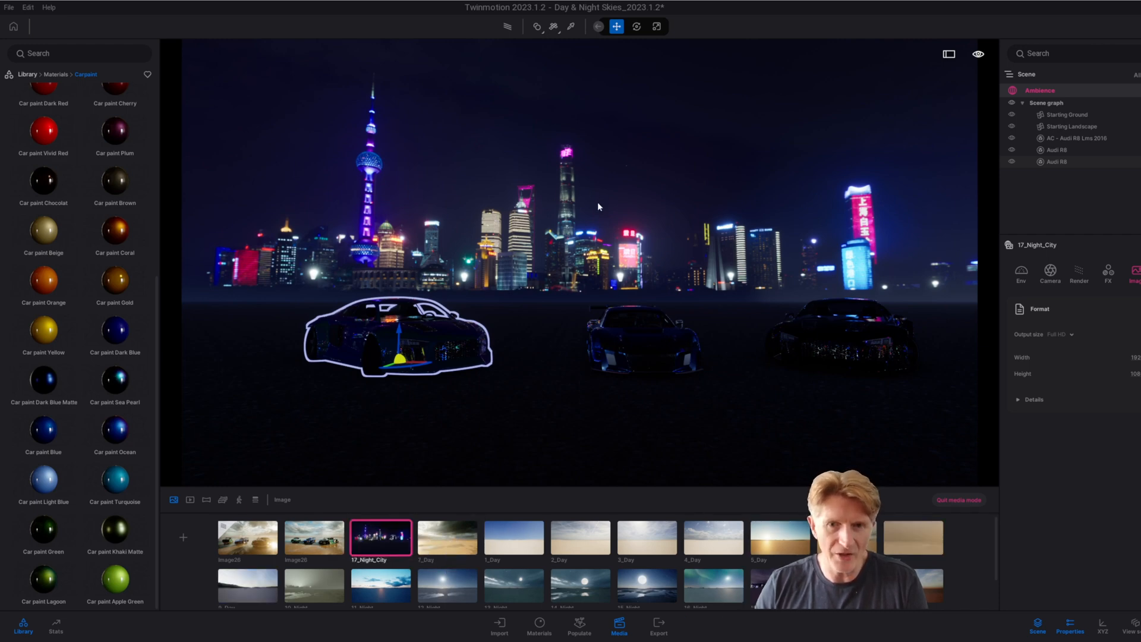
Step: Explore closer views of the three cars against the night city skyline and deselect the outlined Audi R8
right_click_drag(618, 216, 559, 228)
scroll(618, 219, "up", 5)
scroll(619, 243, "down", 8)
scroll(558, 228, "up", 5)
key("Escape")
middle_click_drag(559, 229, 662, 229)
right_click_drag(663, 229, 704, 216)
middle_click_drag(704, 217, 623, 216)
right_click_drag(623, 216, 594, 211)
middle_click_drag(594, 211, 655, 212)
Step: Duplicate the 17_Night_City image and place the copy beside the original
mouse_move(373, 539)
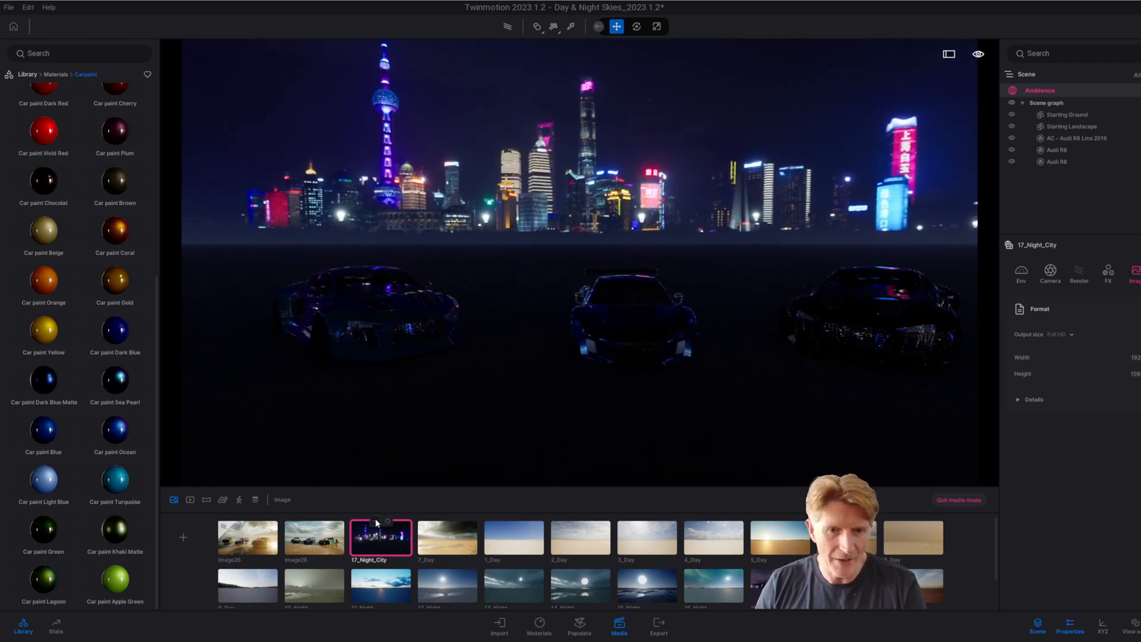
left_click(375, 521)
left_click(374, 506)
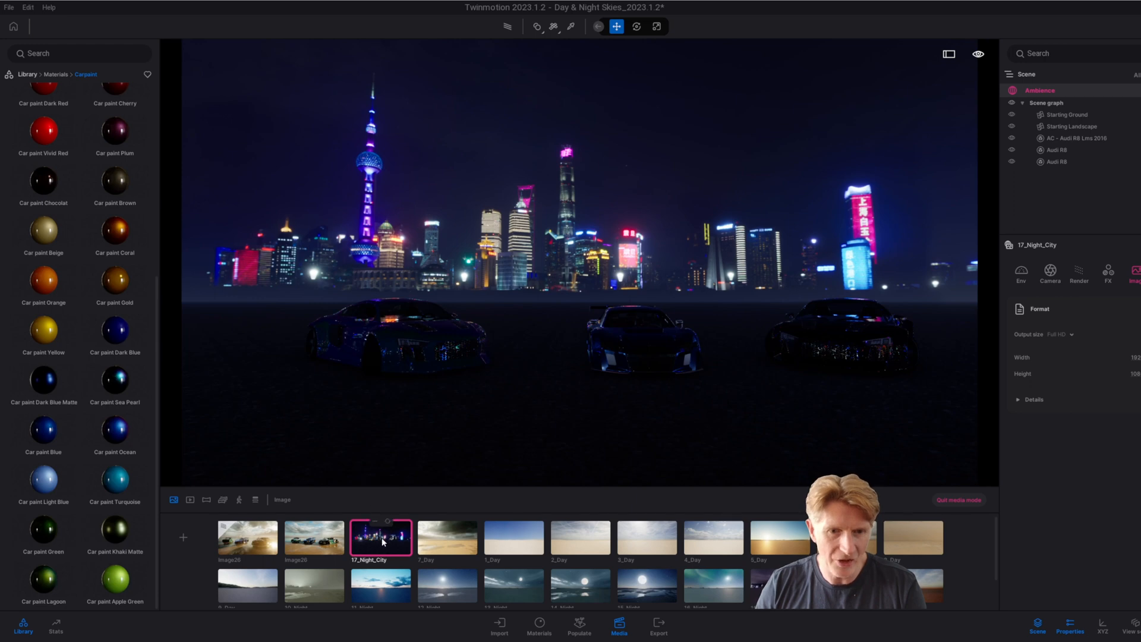
mouse_move(515, 593)
left_mouse_down()
mouse_move(436, 543)
mouse_move(383, 529)
mouse_move(356, 538)
left_mouse_up()
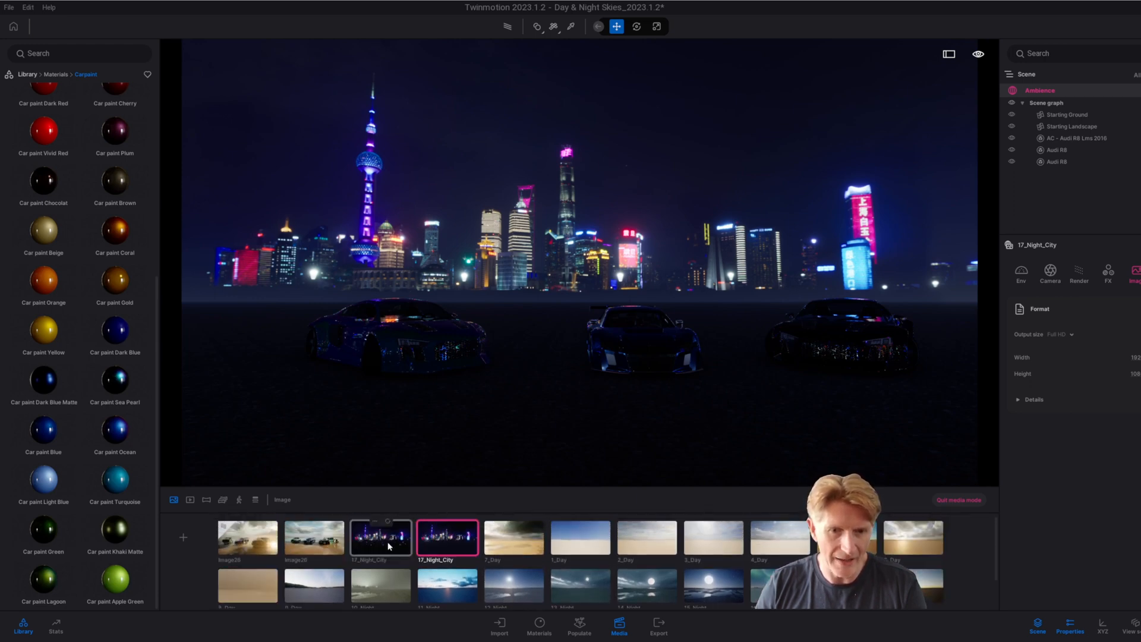
Step: Try different camera heights and distances around the three cars in 17_Night_City
key("w")
right_click_drag(533, 365, 610, 395)
key("s")
key("d")
key("a")
key("w")
key("s")
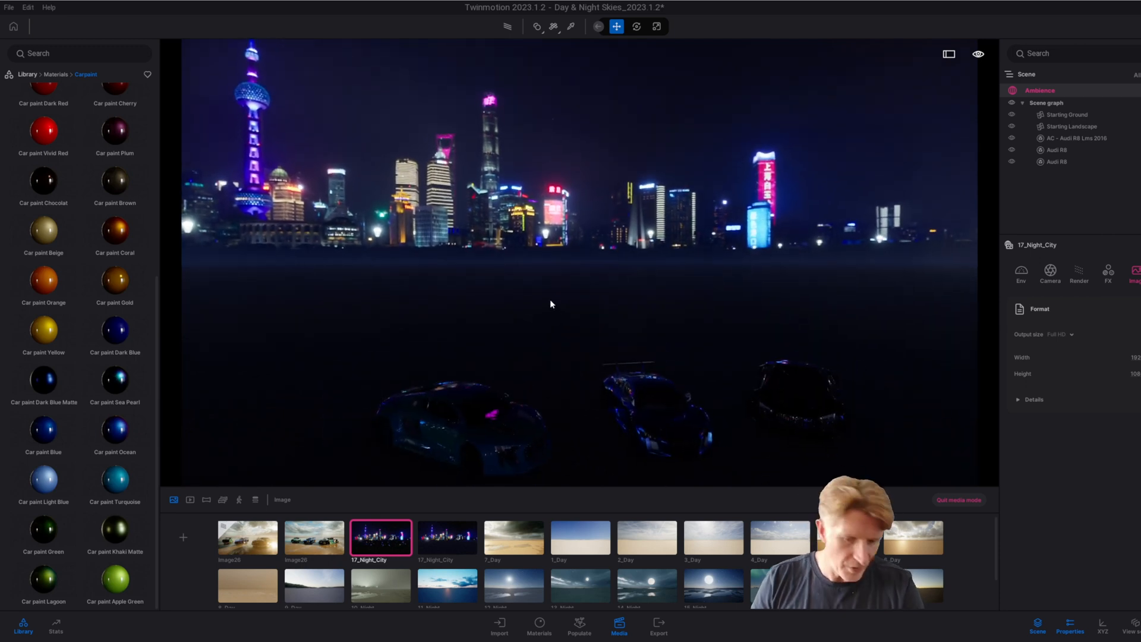
key("s")
key("w")
key("w")
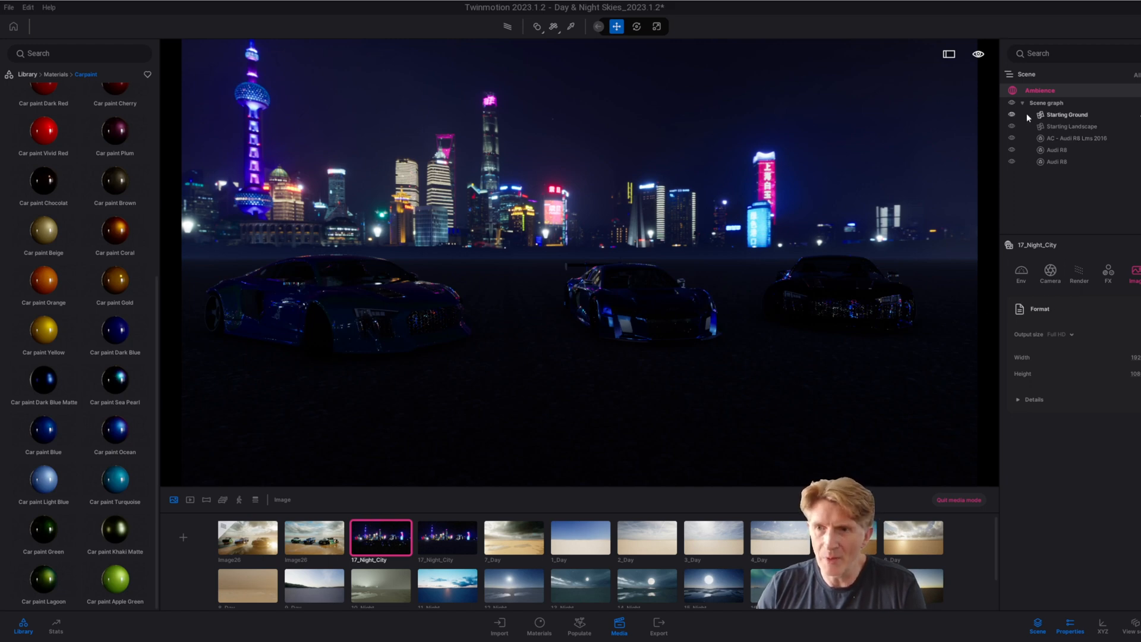
left_click(1028, 93)
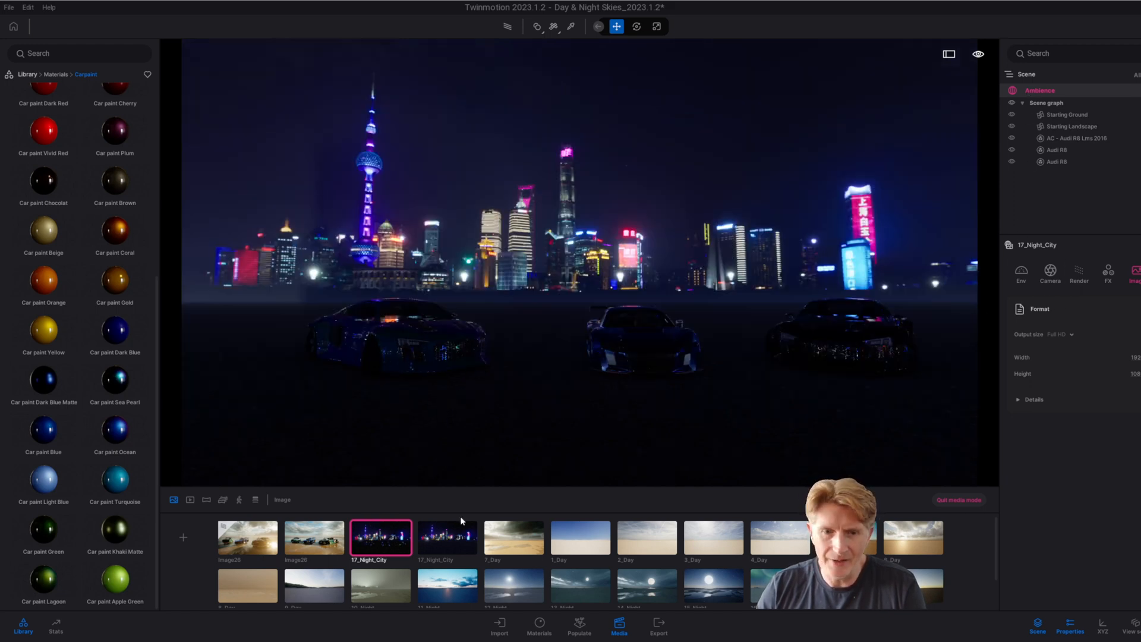
Step: Reframe the three cars slightly higher against the skyline and raise 17_Night_City's exposure a little
right_click_drag(487, 377, 525, 392)
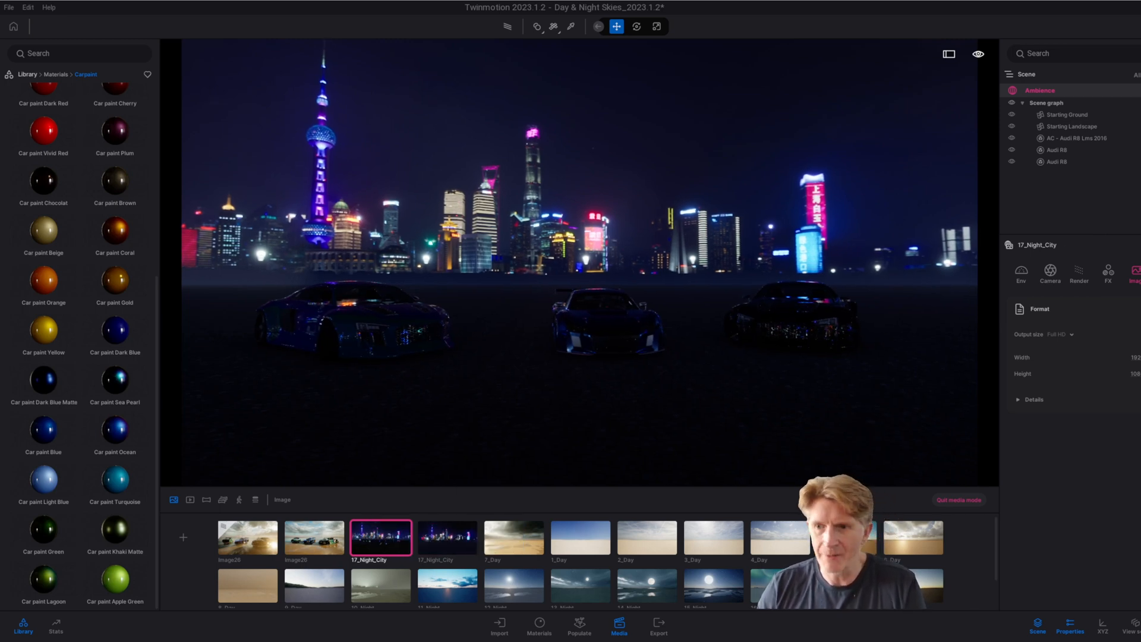
left_click(1022, 272)
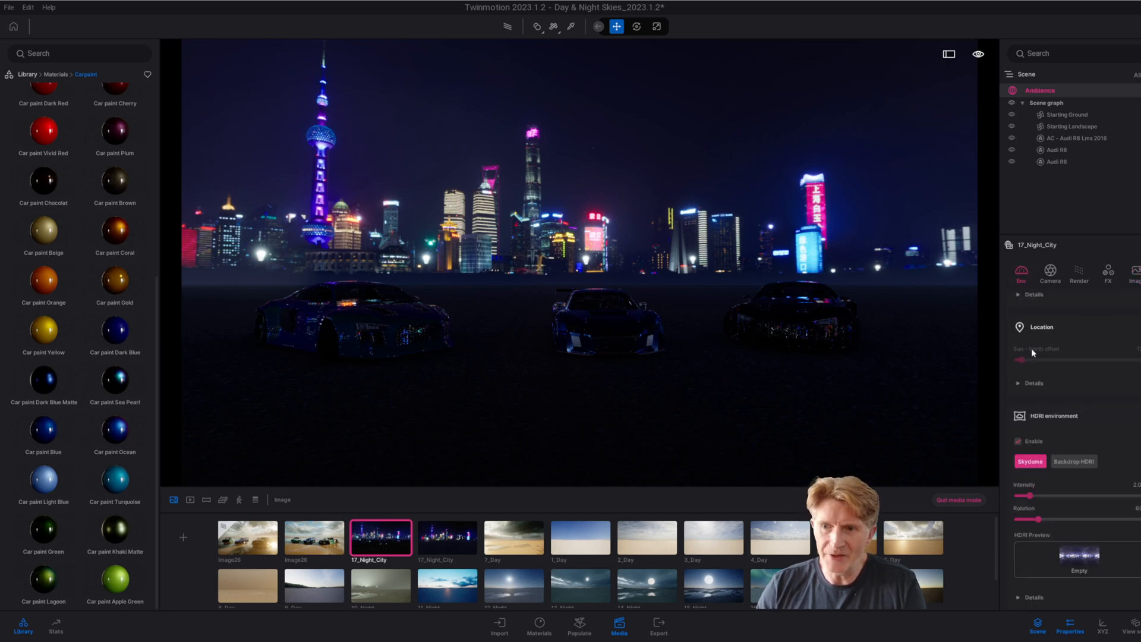
scroll(1034, 351, "up", 4)
scroll(1056, 377, "up", 1)
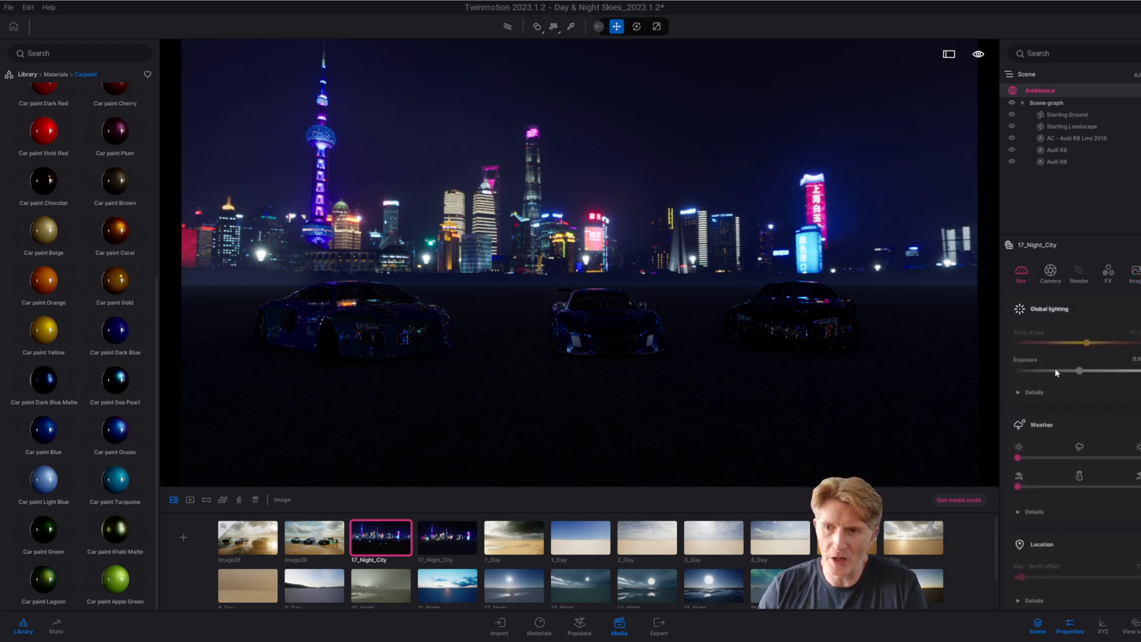
left_click_drag(1080, 373, 1083, 371)
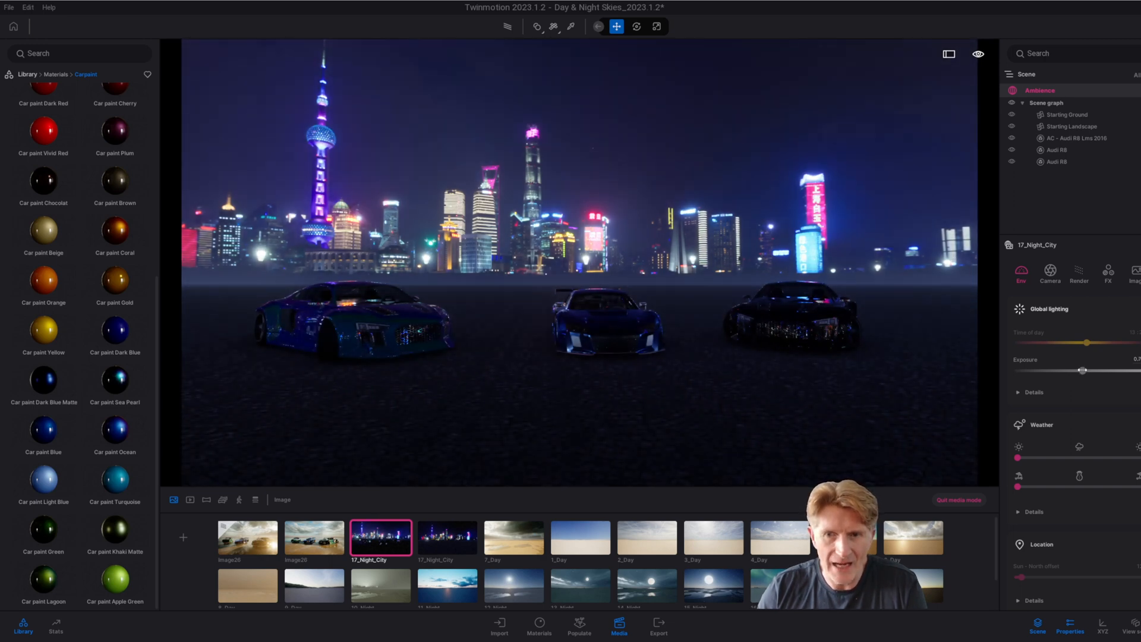
Step: Try auto-exposure in 17_Night_City's global lighting details and switch it back off
left_click(1019, 393)
left_click(1019, 421)
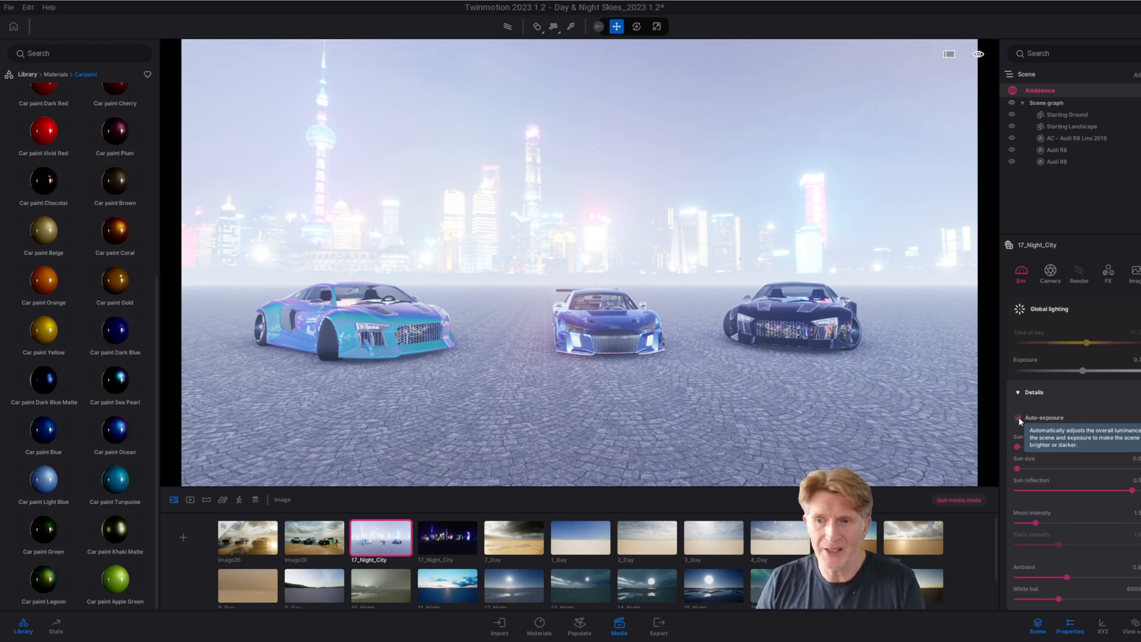
left_click(1018, 419)
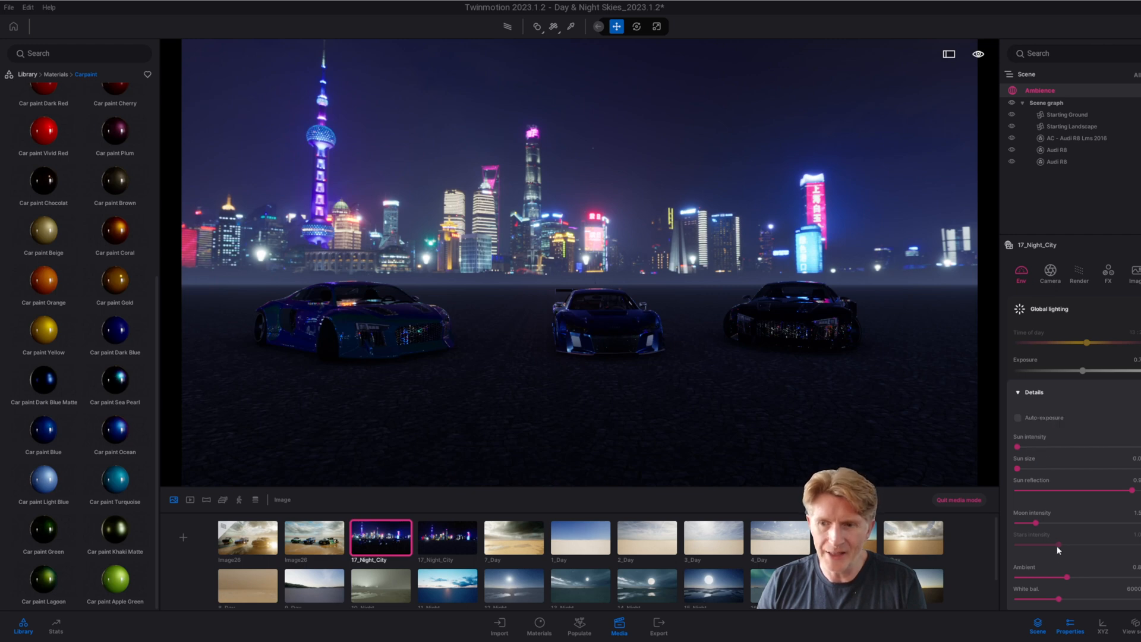
Step: Raise the moon intensity, ambient light and white balance of 17_Night_City to brighten the cars and ground
scroll(1069, 484, "down", 2)
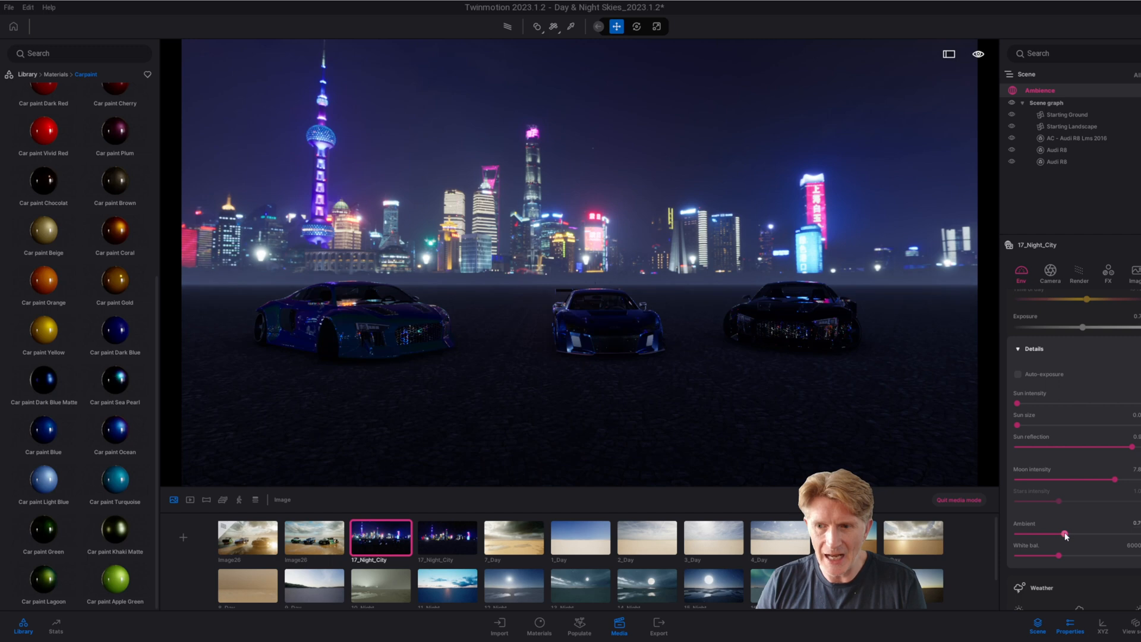
left_click_drag(1106, 531, 1107, 531)
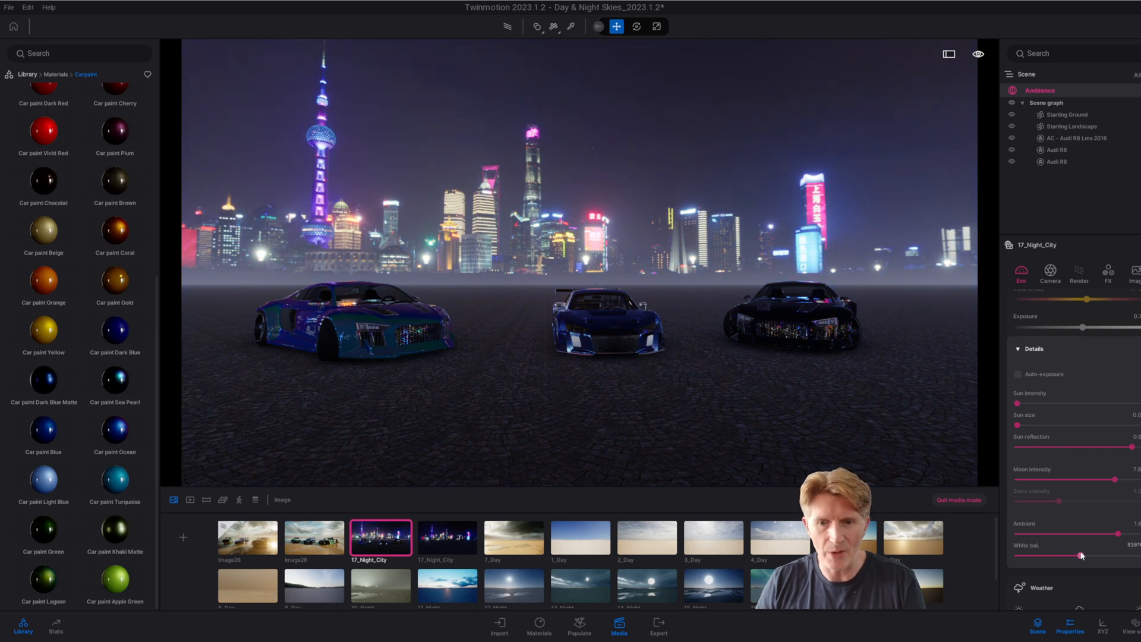
Step: Try the Concrete road 5 material from the man-made ground materials on the ground beneath the cars
left_click(27, 75)
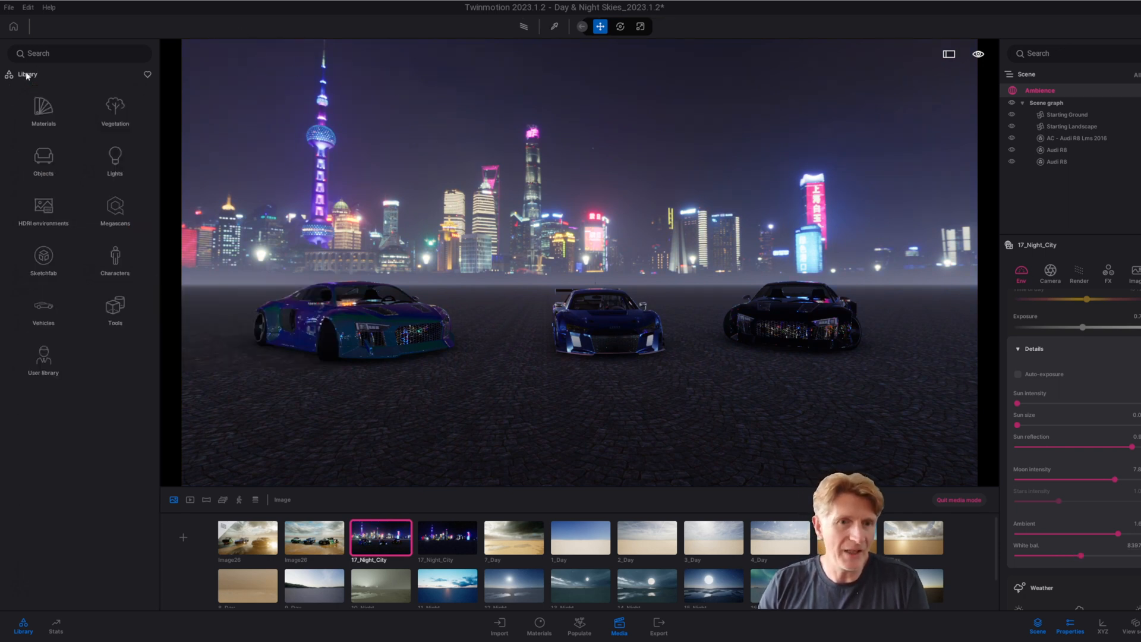
left_click(41, 113)
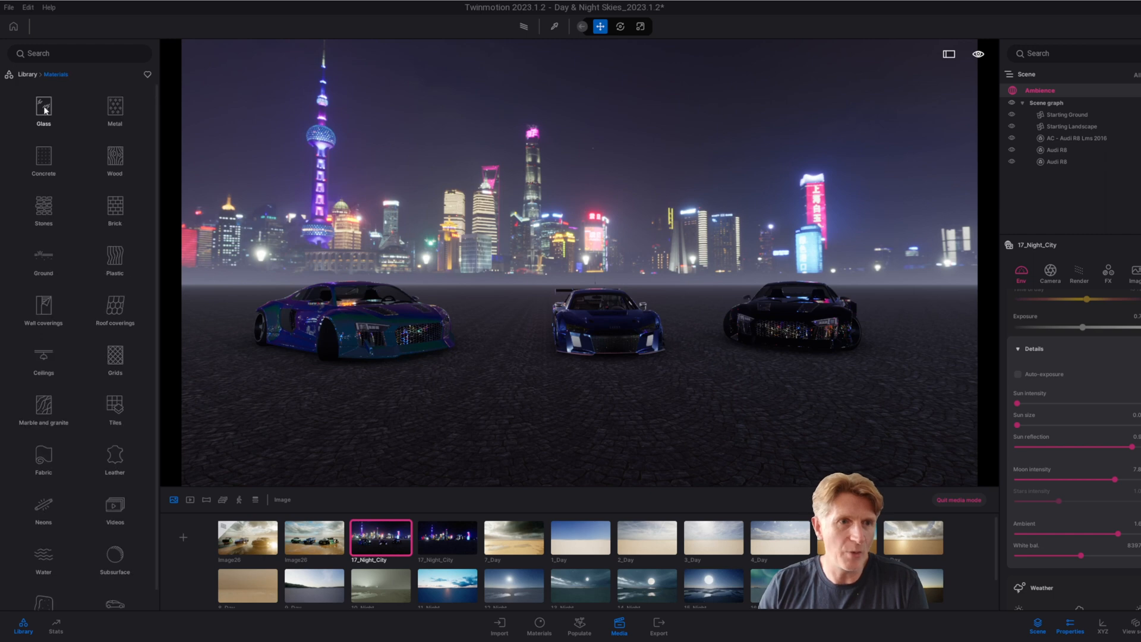
left_click(44, 263)
left_click(70, 108)
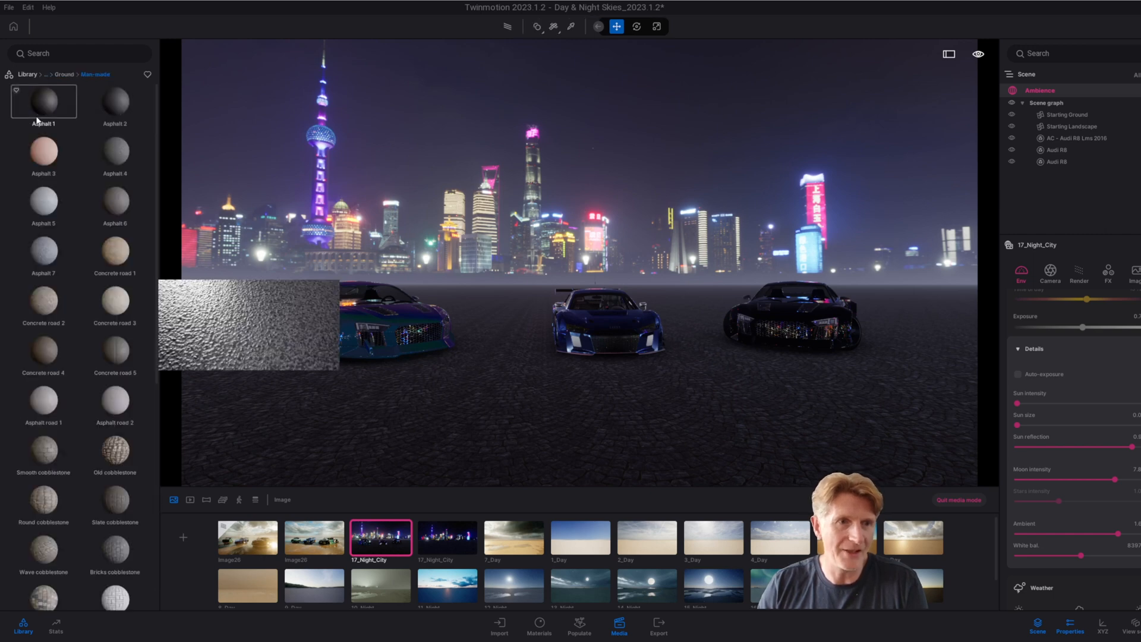
left_click_drag(117, 356, 445, 423)
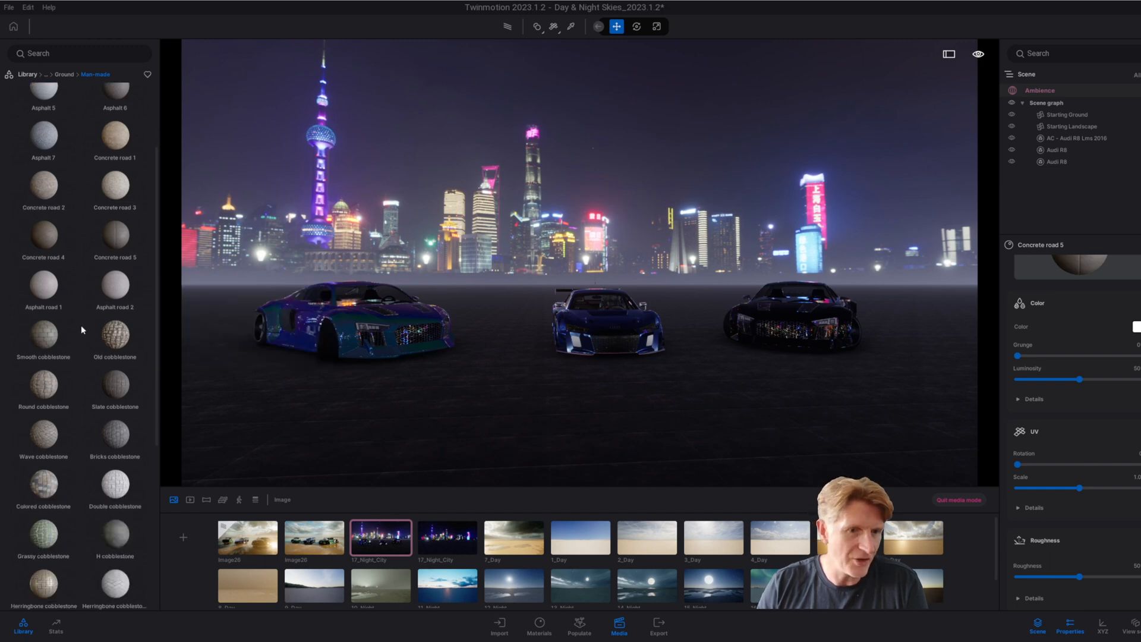
Step: Apply the Herringbone cobblestone 2 material to the ground and lower its roughness to about 18% for a wet look
scroll(78, 343, "down", 5)
left_click_drag(243, 397, 439, 415)
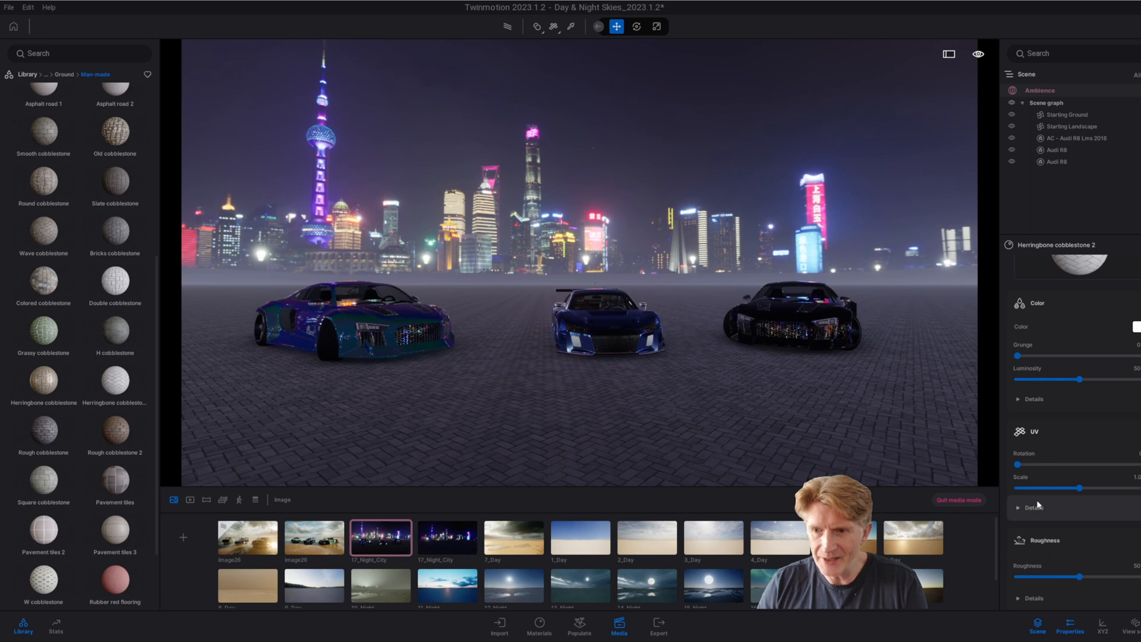
left_click_drag(1060, 575, 1037, 577)
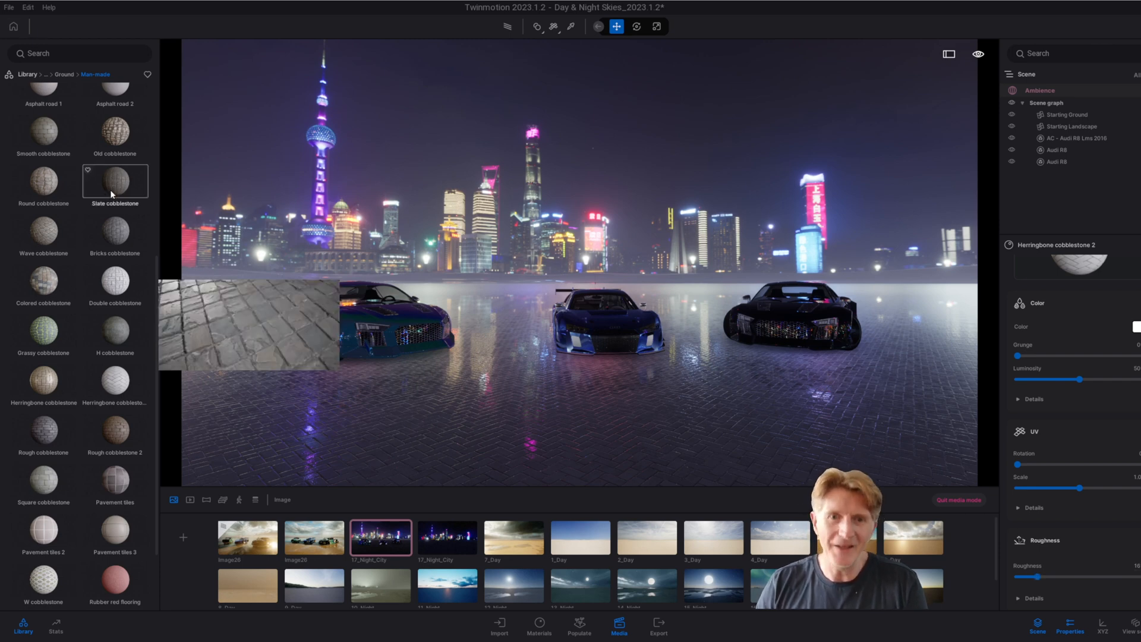
scroll(65, 119, "down", 1)
Step: Place the Group02, Group01, Group03 and Group12 character groups beside and between the three cars
left_click(27, 75)
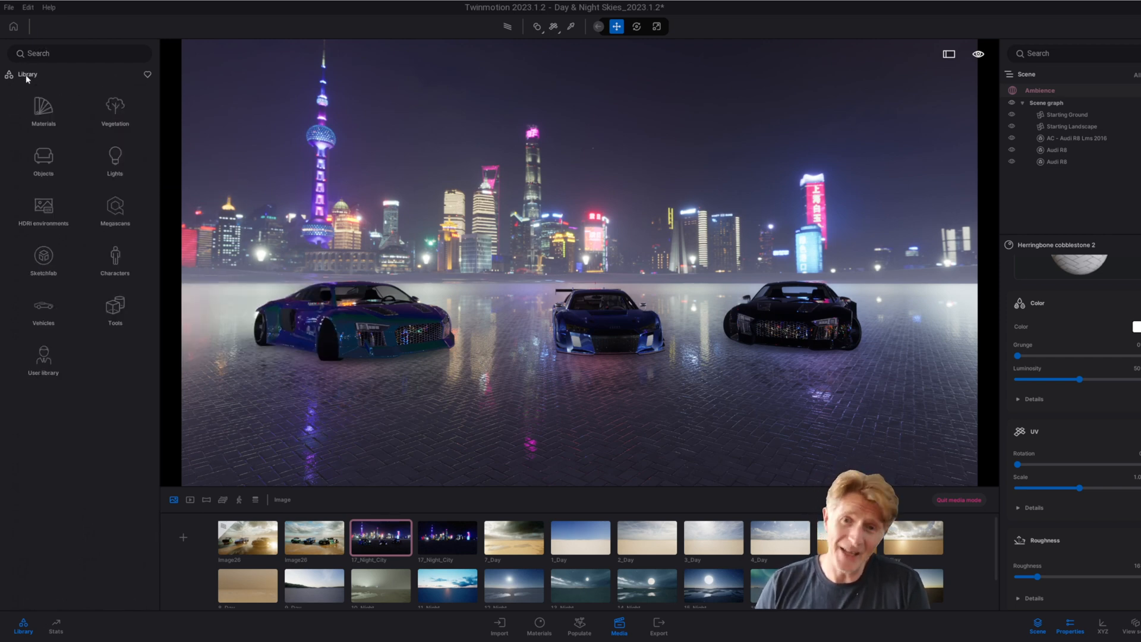
left_click(116, 264)
left_click(115, 110)
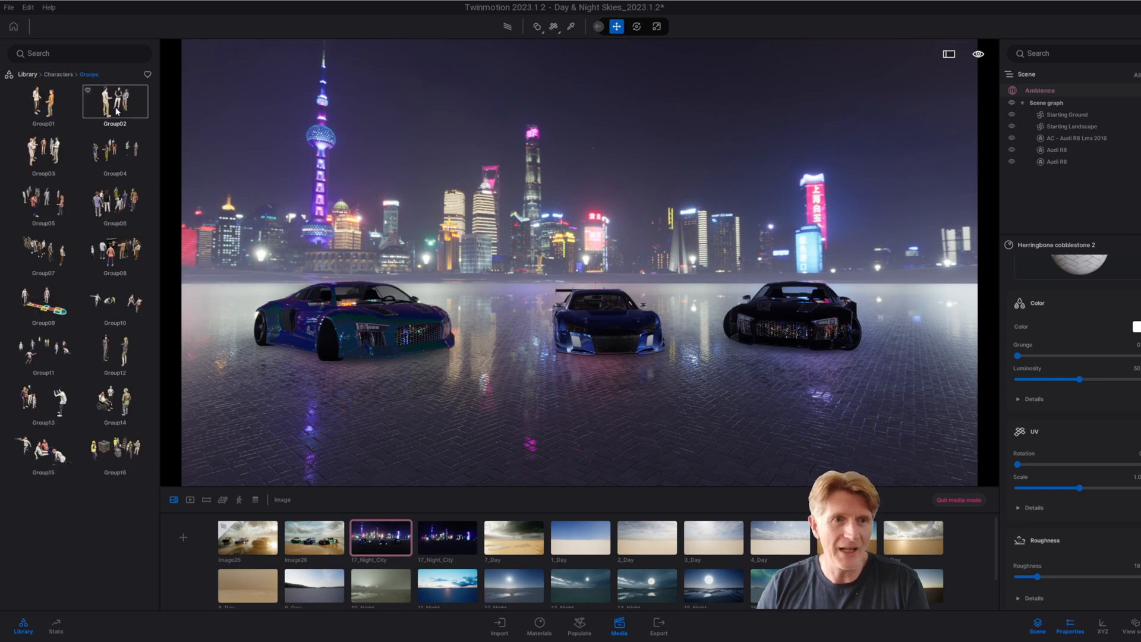
left_click_drag(116, 107, 907, 369)
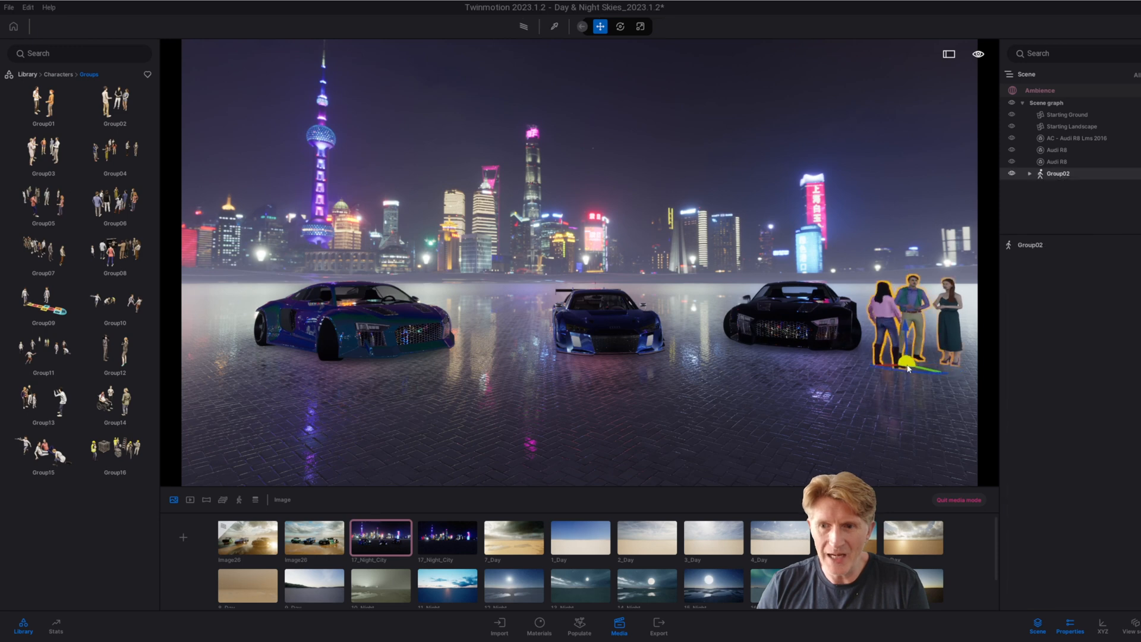
left_click_drag(44, 104, 505, 331)
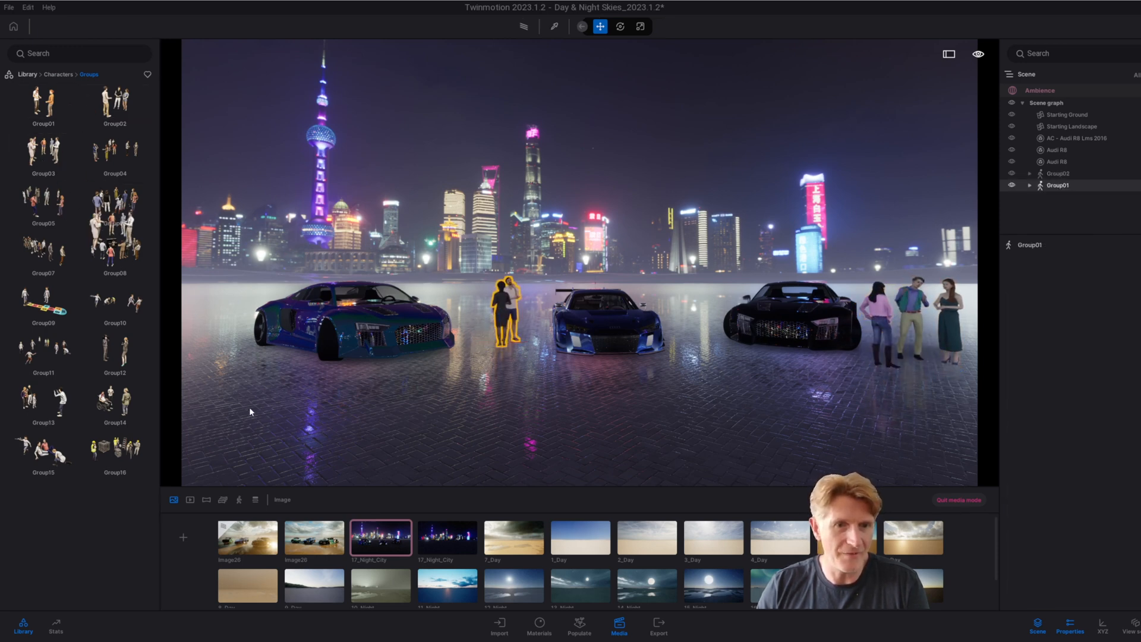
left_click_drag(243, 405, 221, 397)
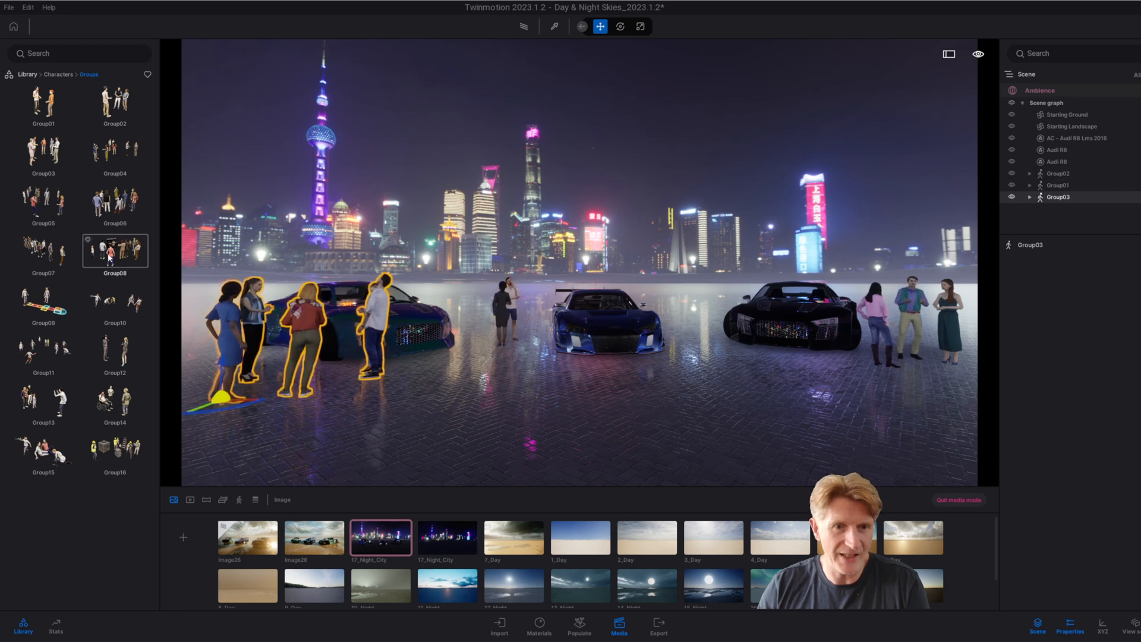
left_click_drag(115, 351, 692, 360)
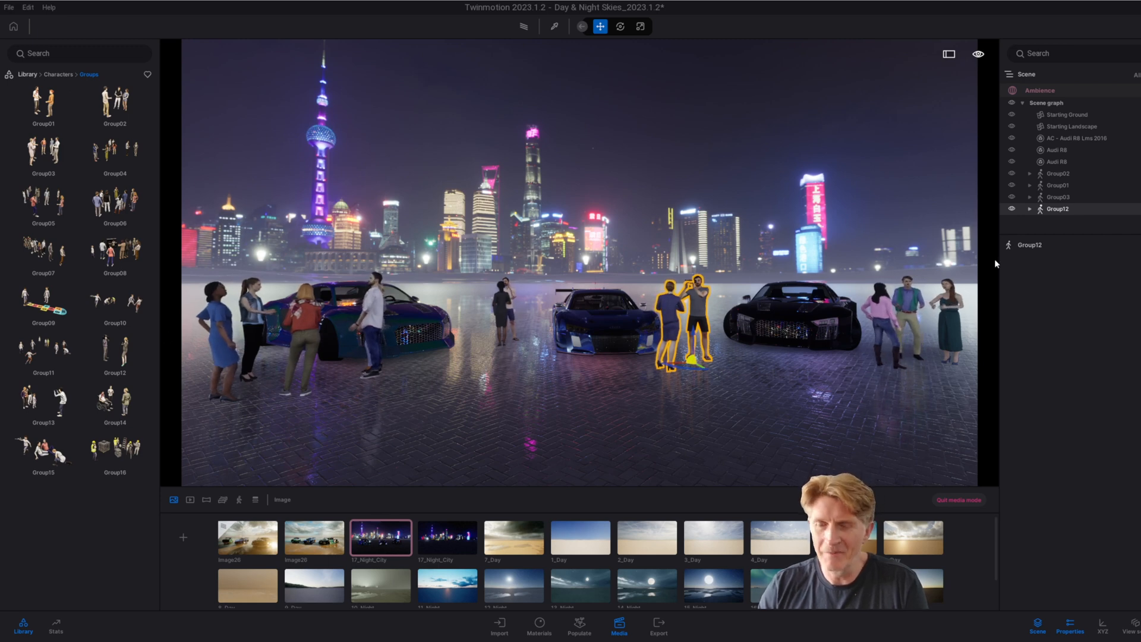
Step: Set all three characters in Group02 to the Dancing pose
left_click(1029, 209)
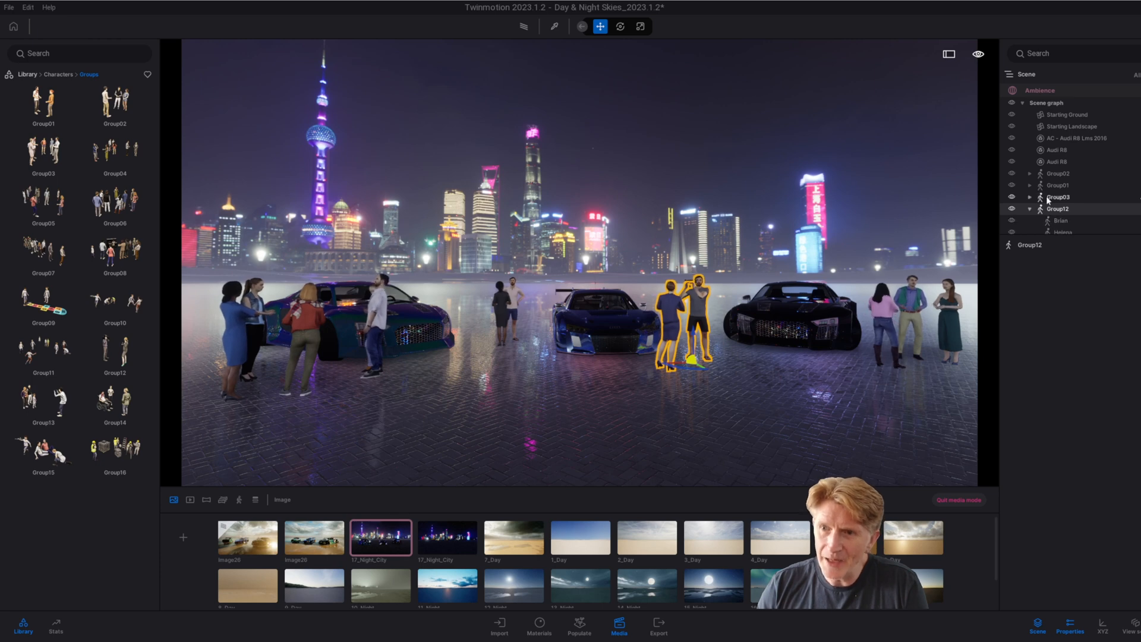
left_click(1030, 174)
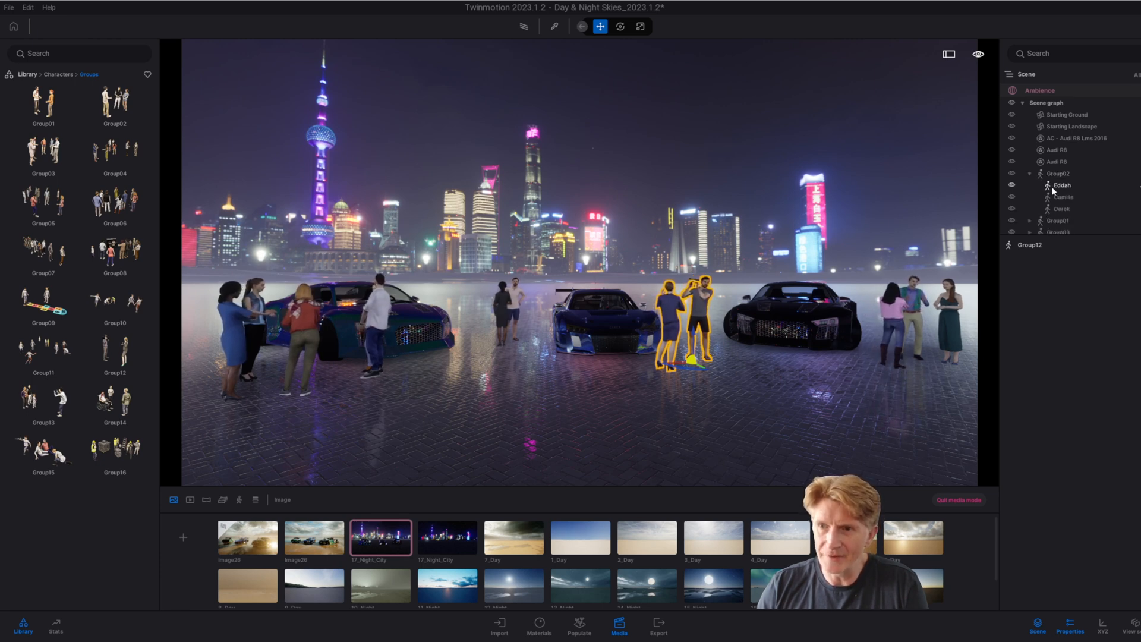
left_click(1062, 185)
left_click(1062, 209, "shift")
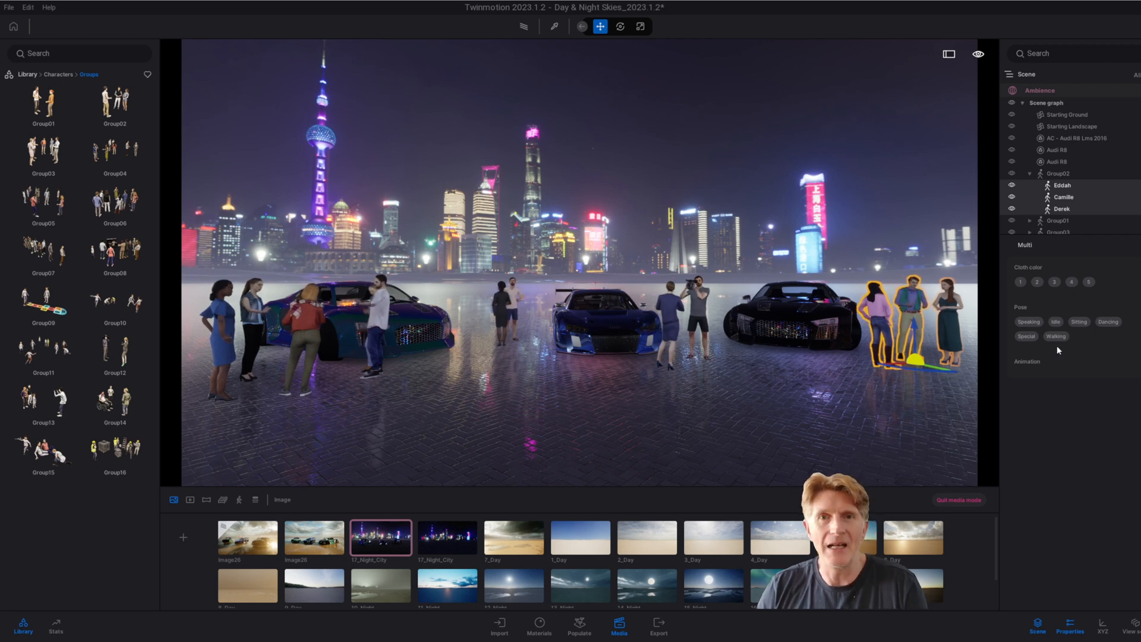
left_click(1107, 322)
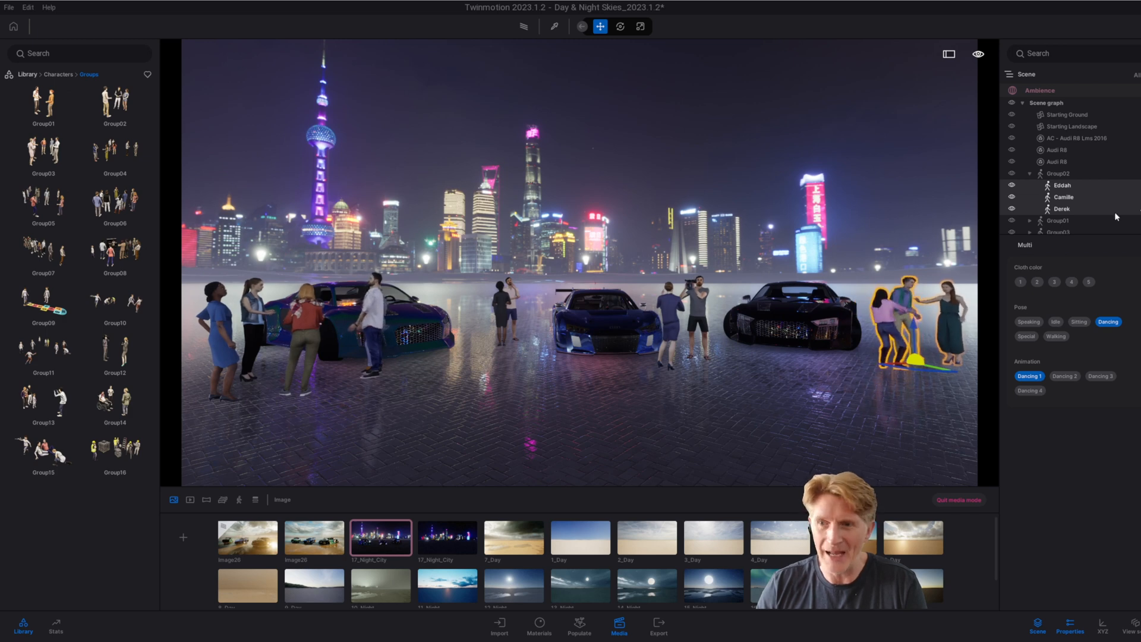
Step: Give all five characters in Group03 the Dancing pose with the Dancing 4 animation
scroll(1076, 199, "down", 2)
left_click(1056, 215)
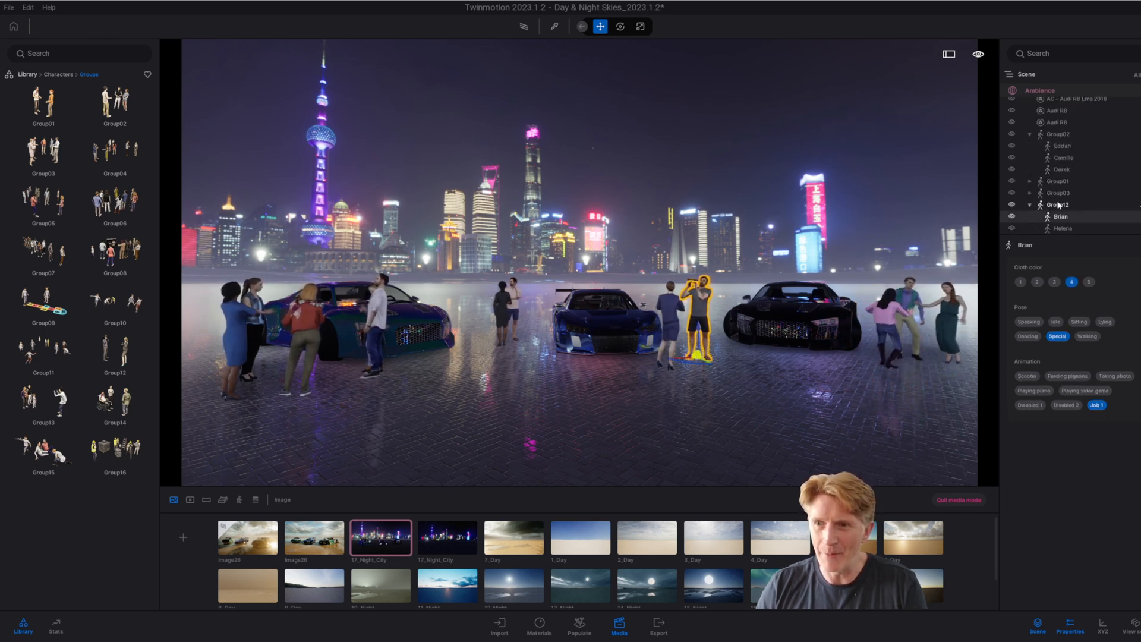
left_click(1030, 193)
left_click(1056, 206)
scroll(1054, 209, "down", 3)
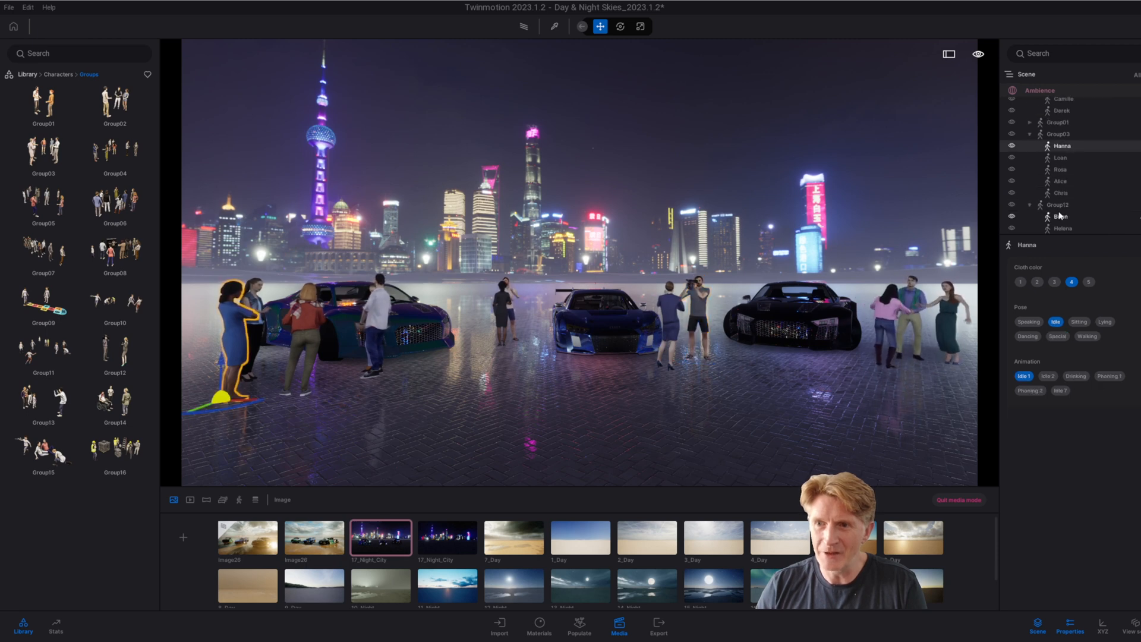
left_click(1060, 194, "shift")
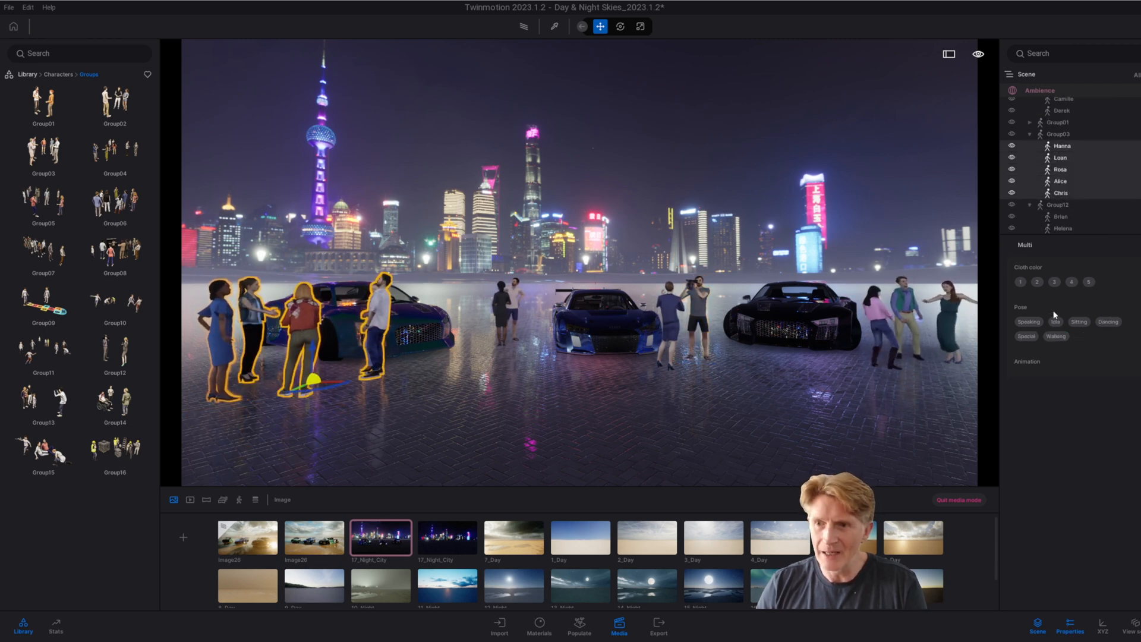
left_click(1106, 322)
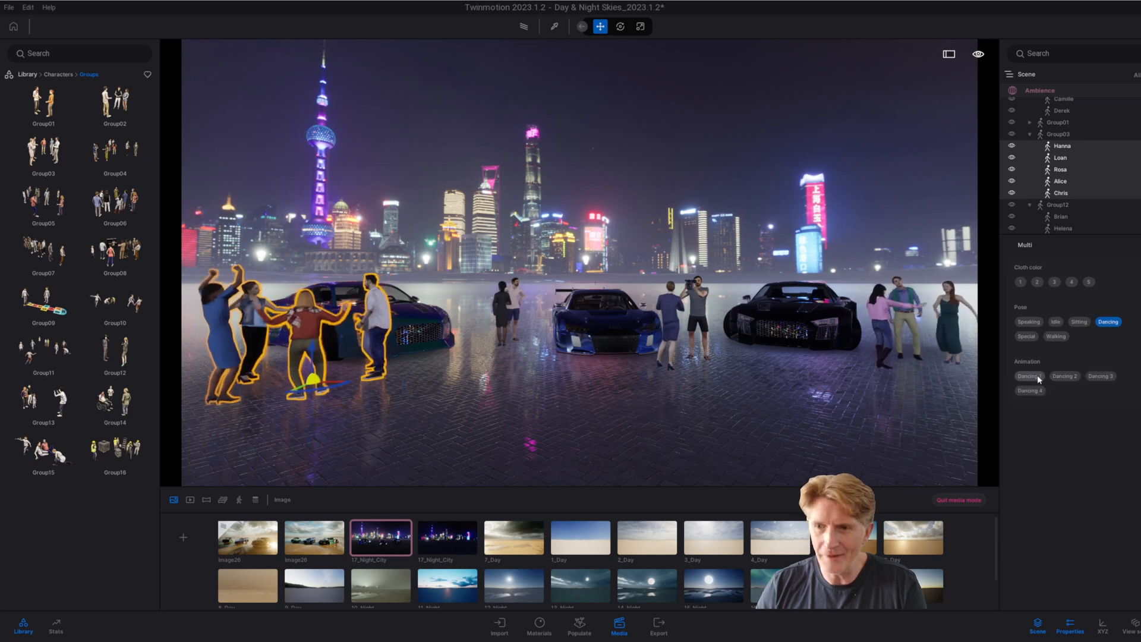
left_click(1034, 392)
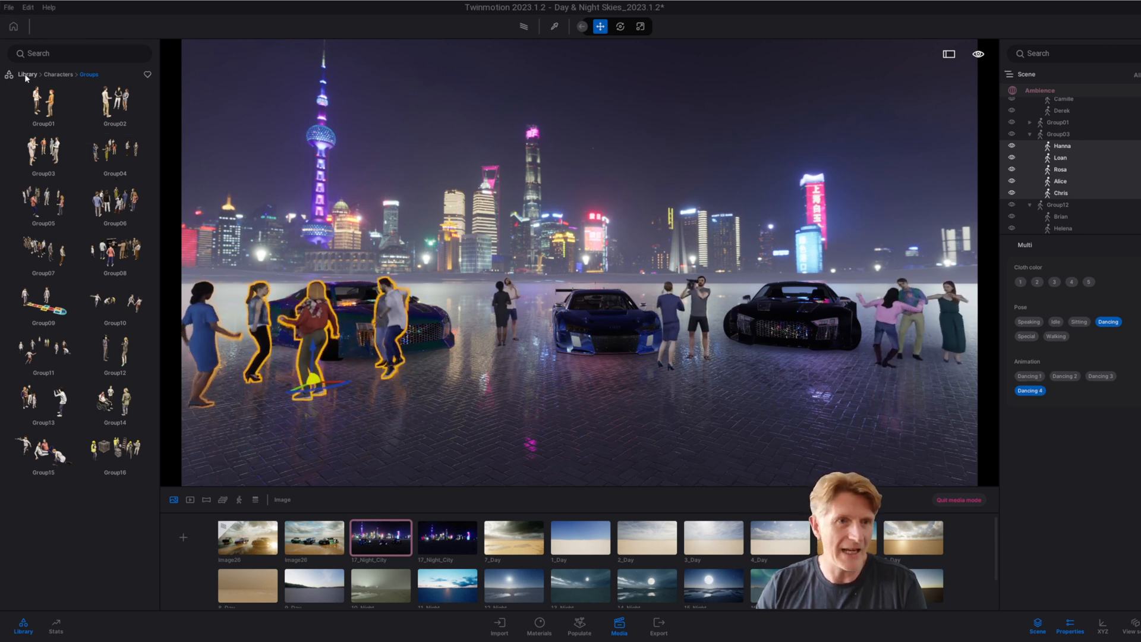
Step: Add the animated humans Michael and Aneko side by side in front of the black car
left_click(58, 74)
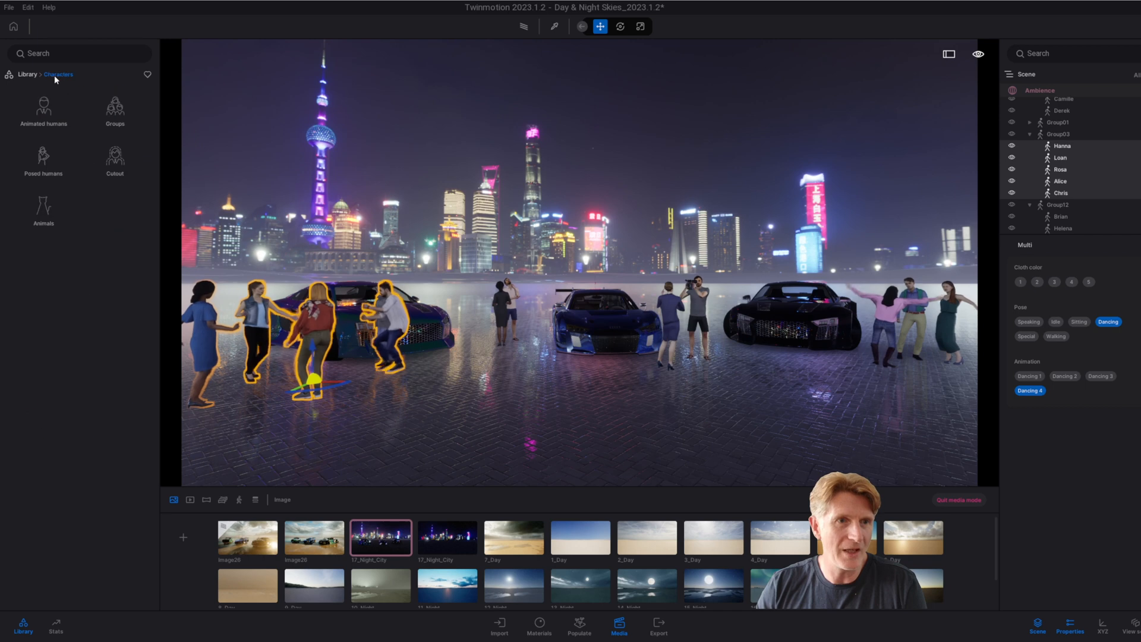
left_click(43, 113)
left_click_drag(115, 204, 786, 368)
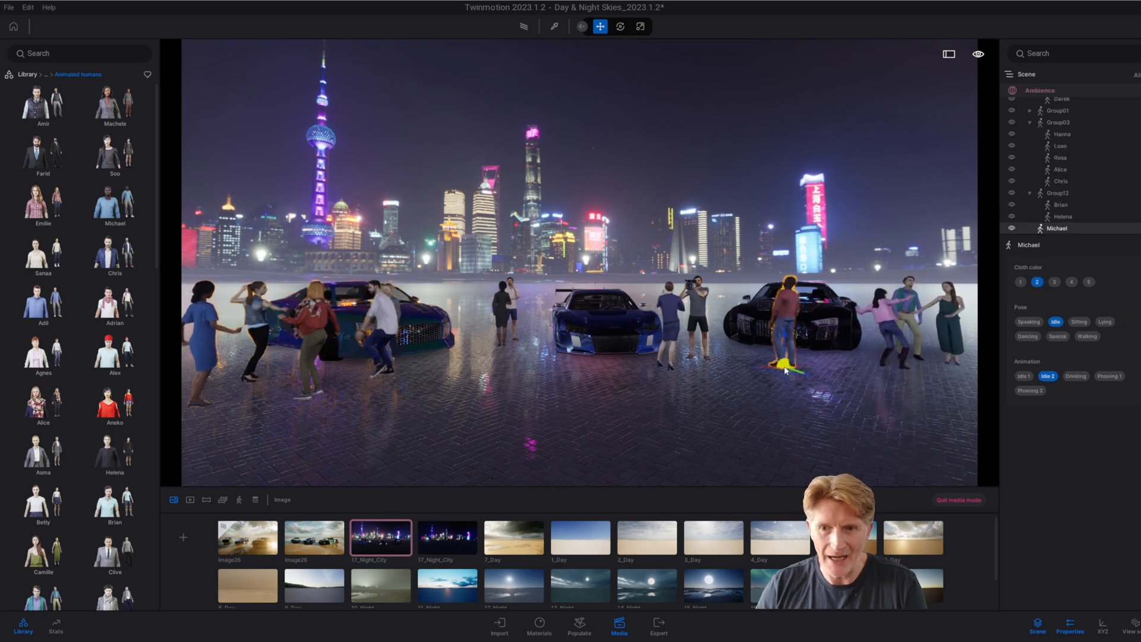
mouse_move(116, 409)
left_click_drag(117, 409, 746, 368)
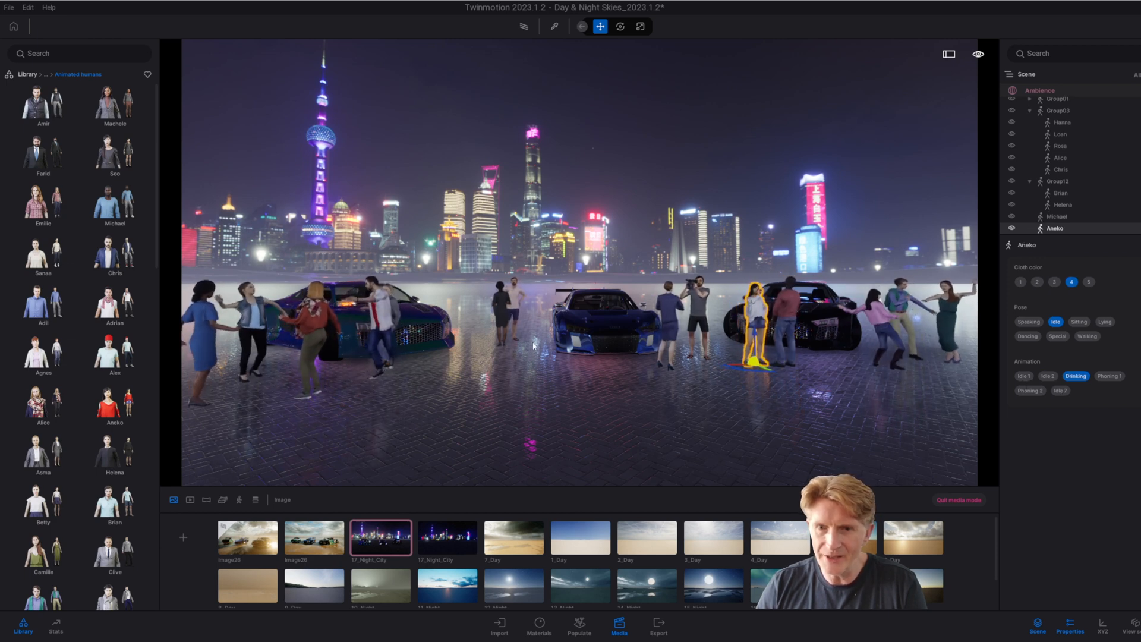
Step: Add the animated humans Brian and Camille between the dancers at the purple car and the Group01 pair
mouse_move(134, 523)
left_click_drag(134, 519, 429, 385)
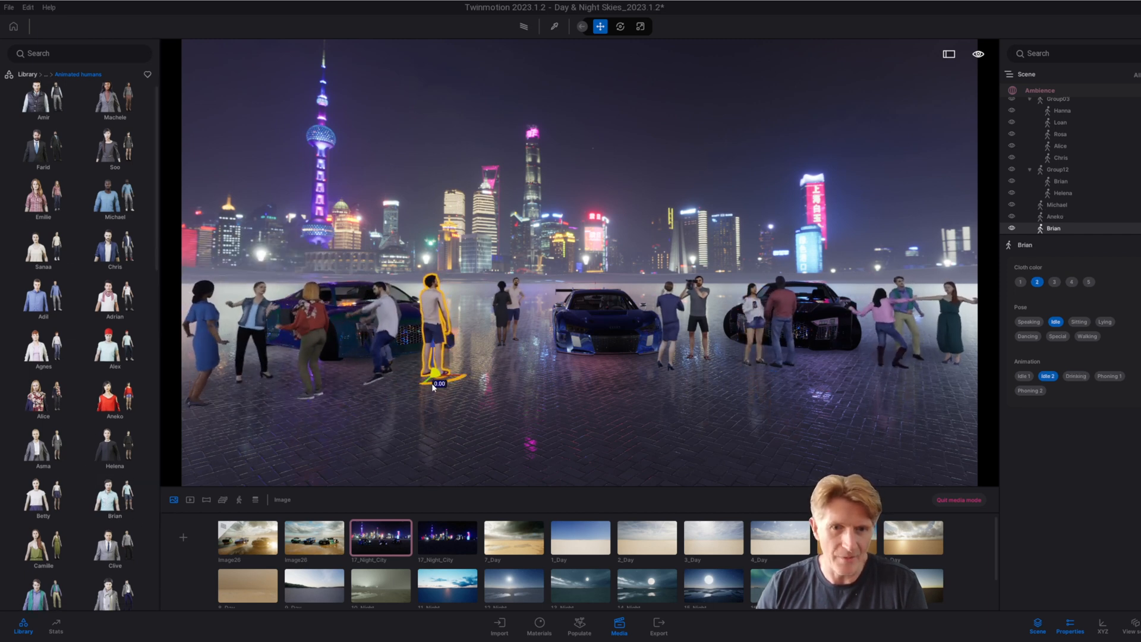
left_click_drag(439, 381, 496, 374)
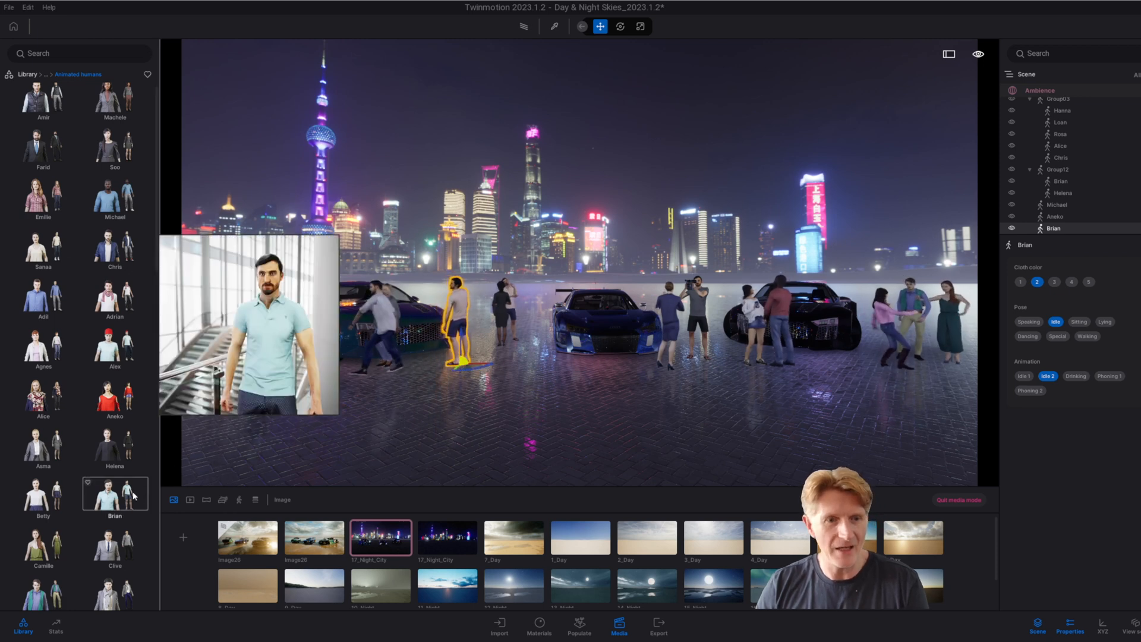
left_click_drag(44, 536, 429, 370)
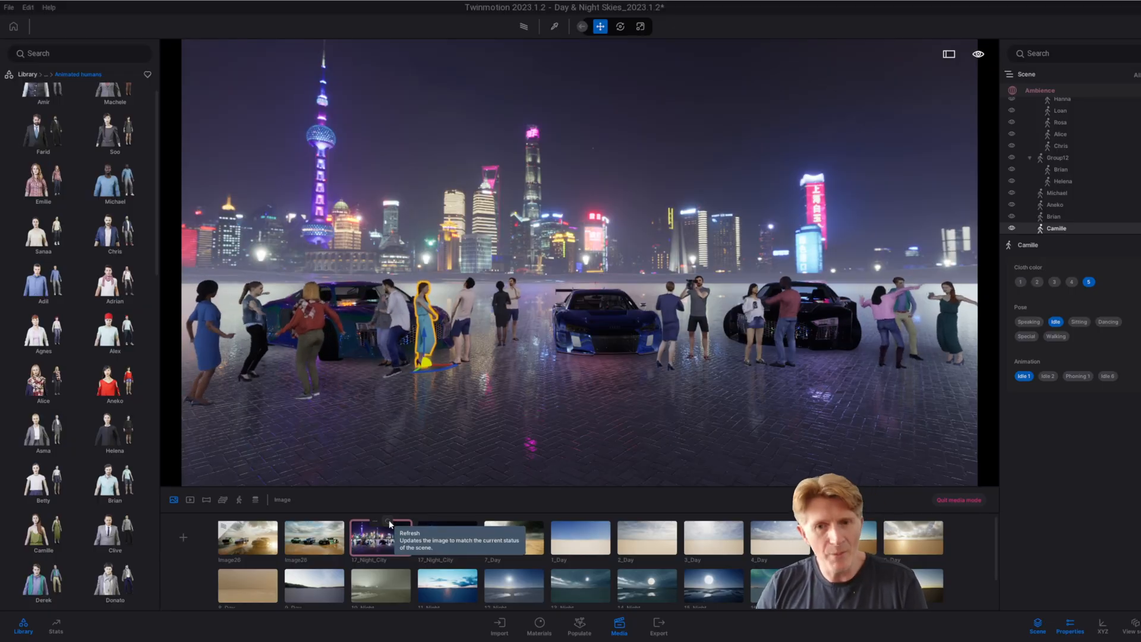
Step: In Image26, move Group02, Group01, Group03 and Group12 into a new container named people and hide it
left_click(258, 543)
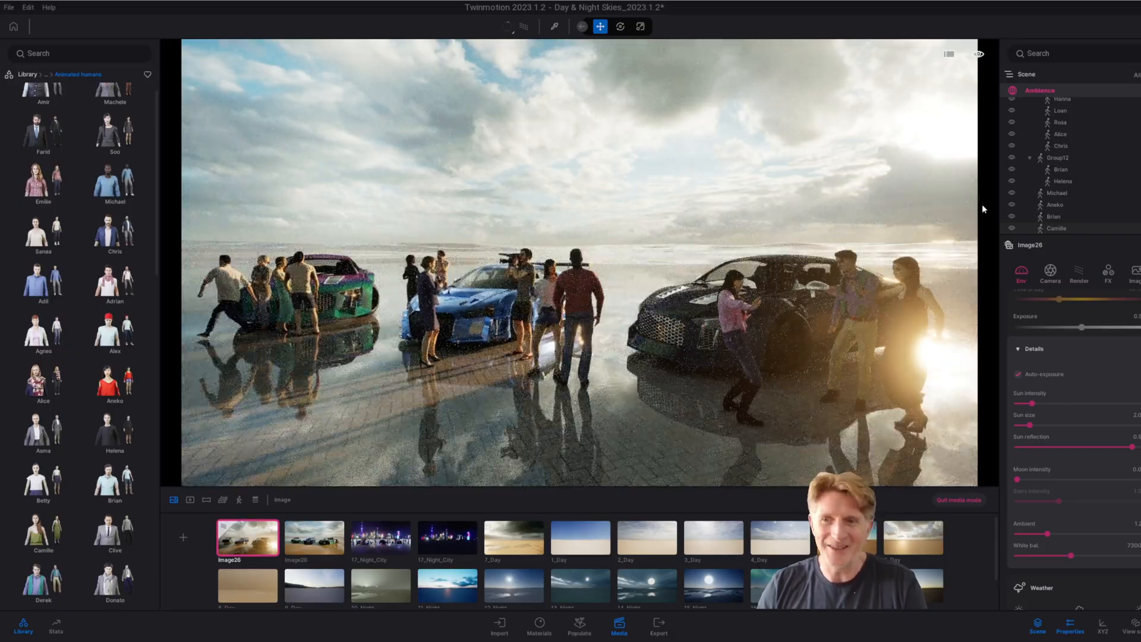
left_click(1057, 158)
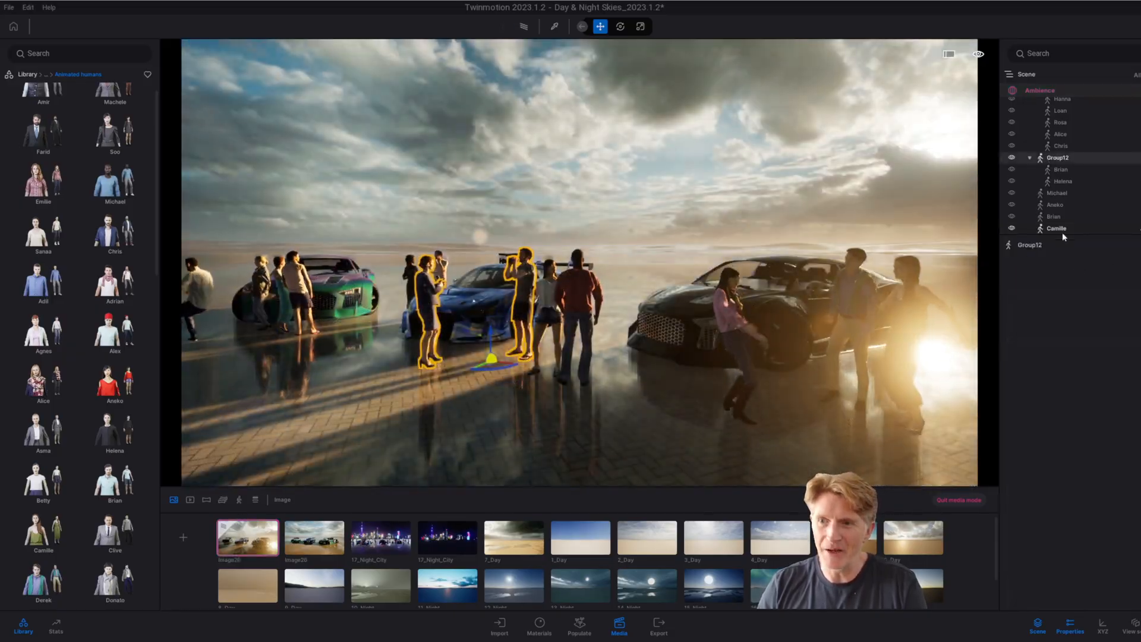
left_click_drag(1078, 360, 1078, 468)
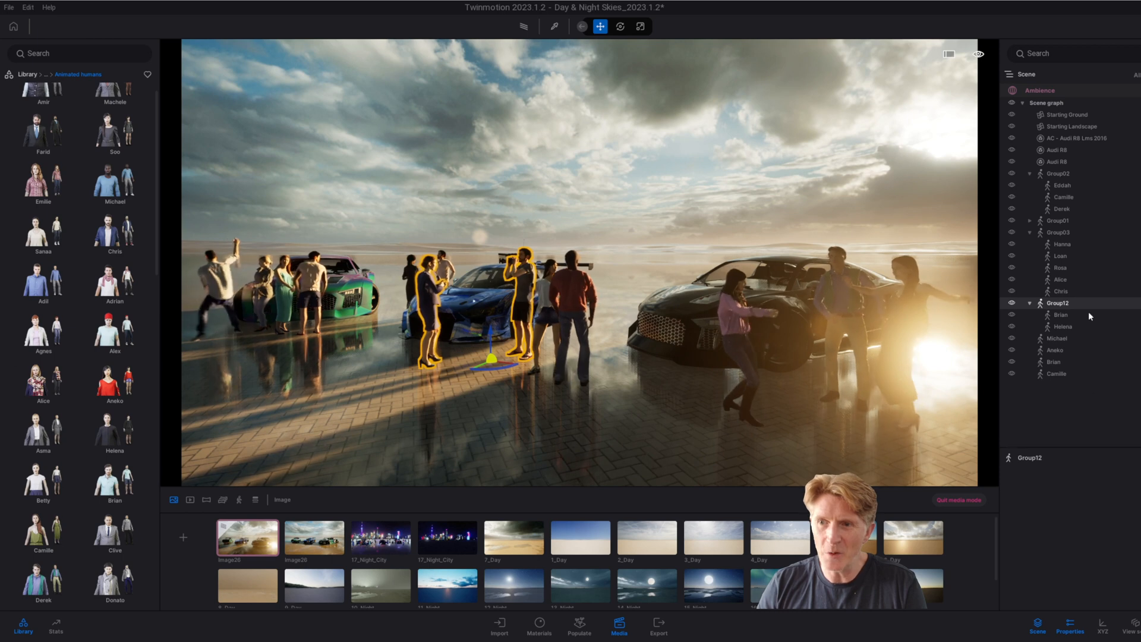
left_click(1061, 175)
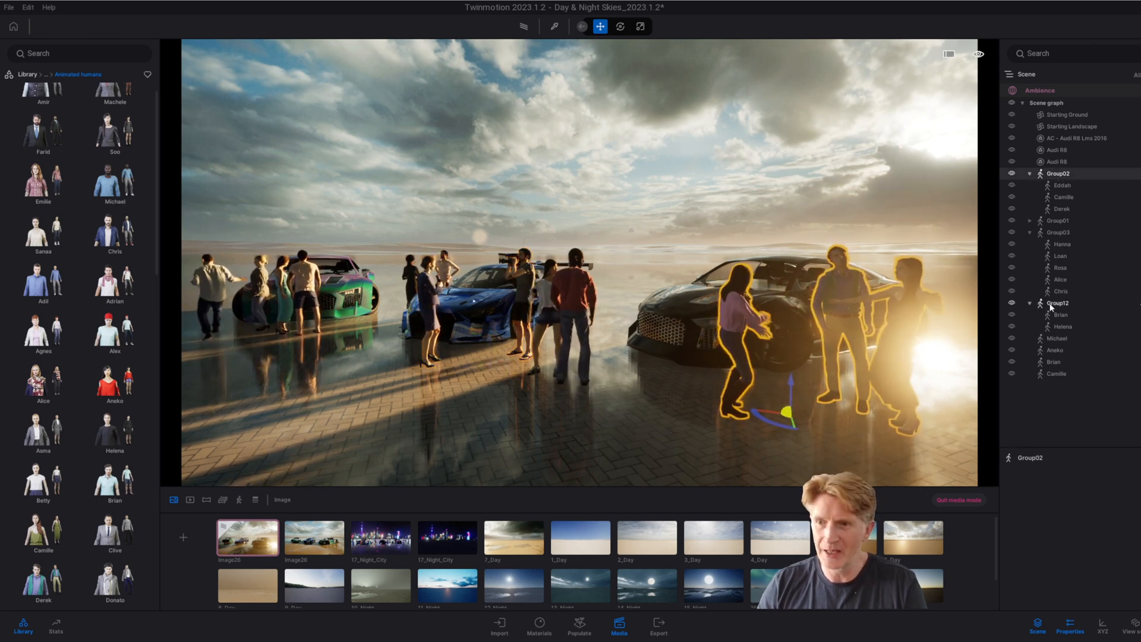
left_click(1051, 303, "shift")
right_click(1056, 174)
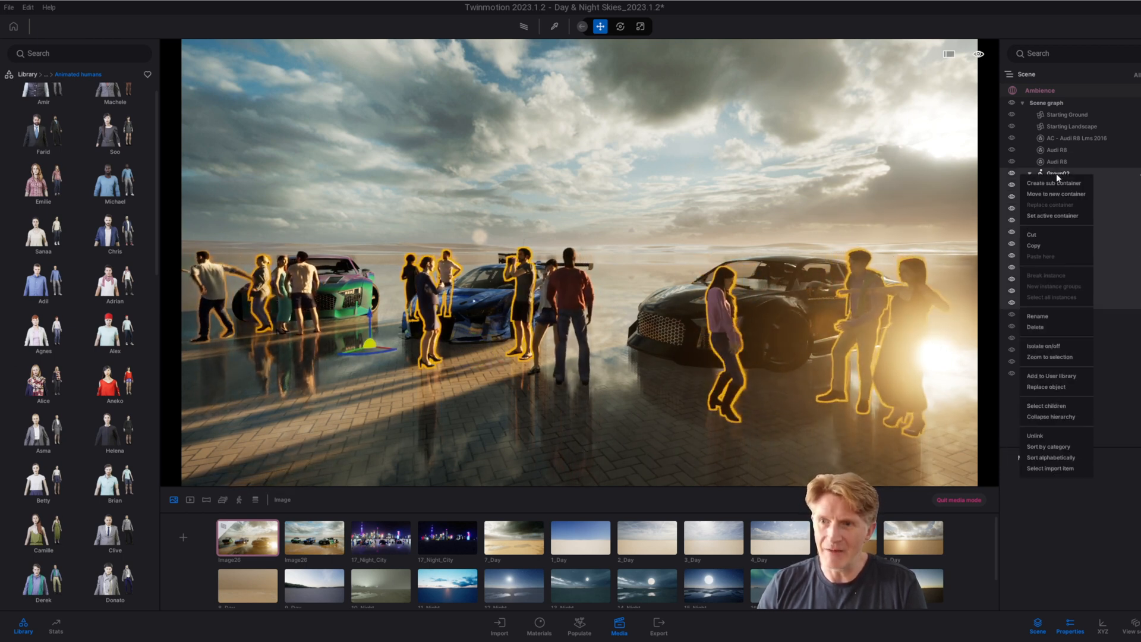
left_click(1047, 194)
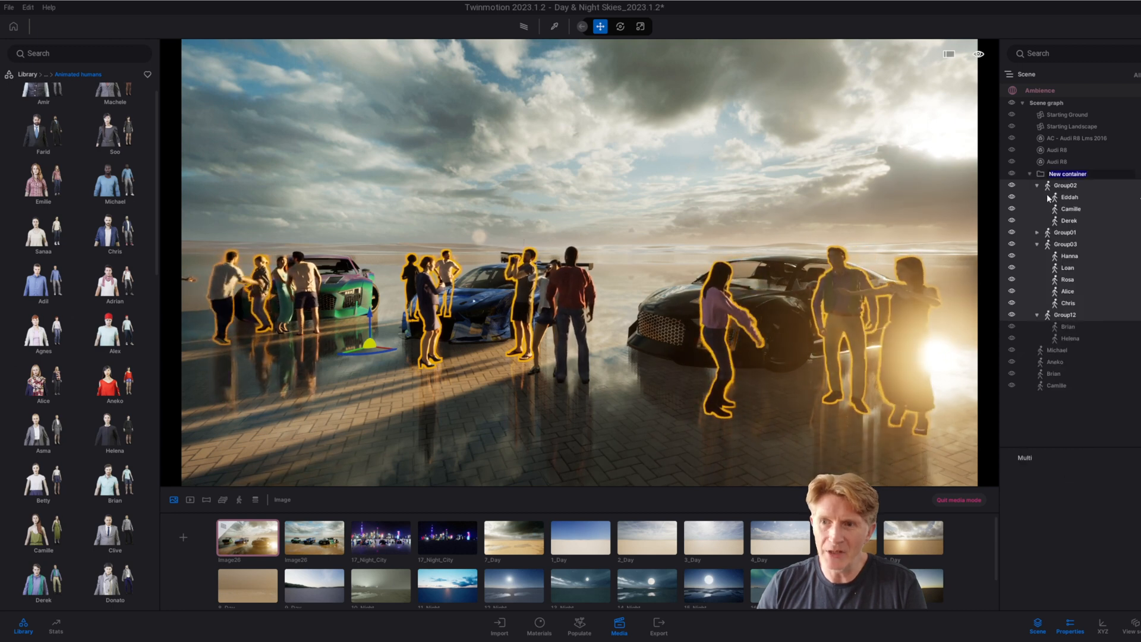
type("people")
key("Return")
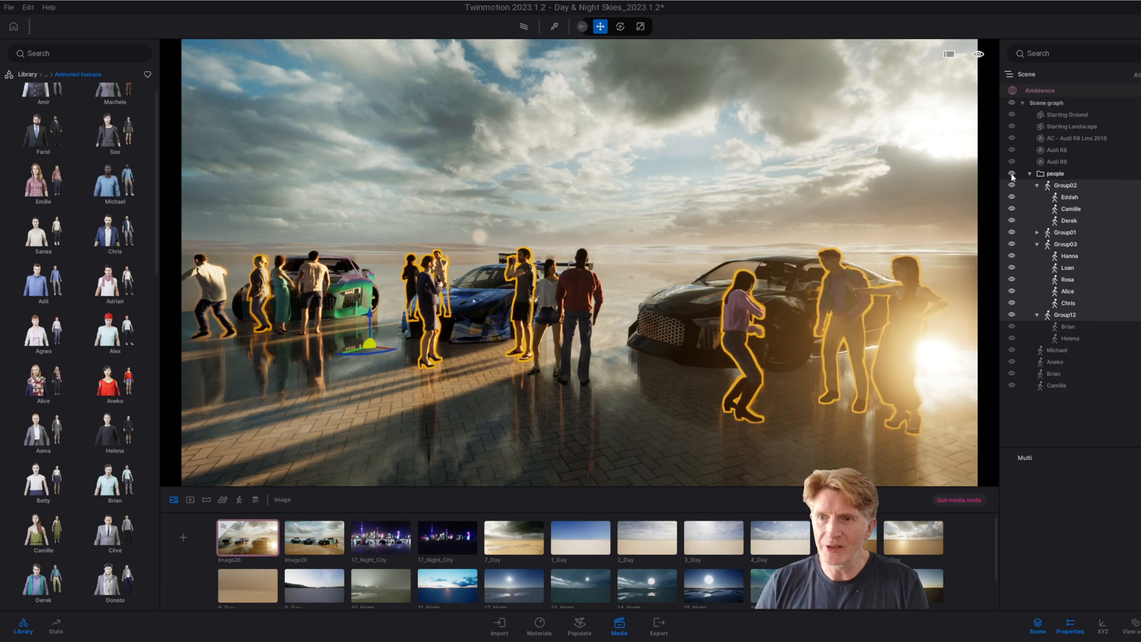
left_click(1011, 174)
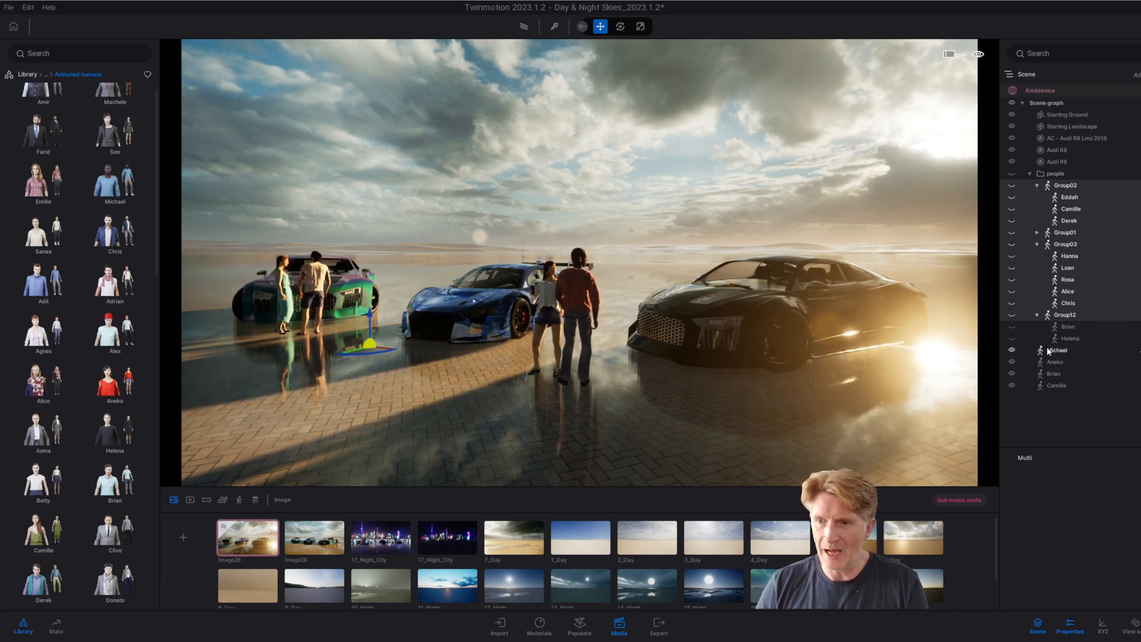
Step: Move the animated humans Michael and Aneko together into the gap between the blue car and the black car
left_click(1029, 174)
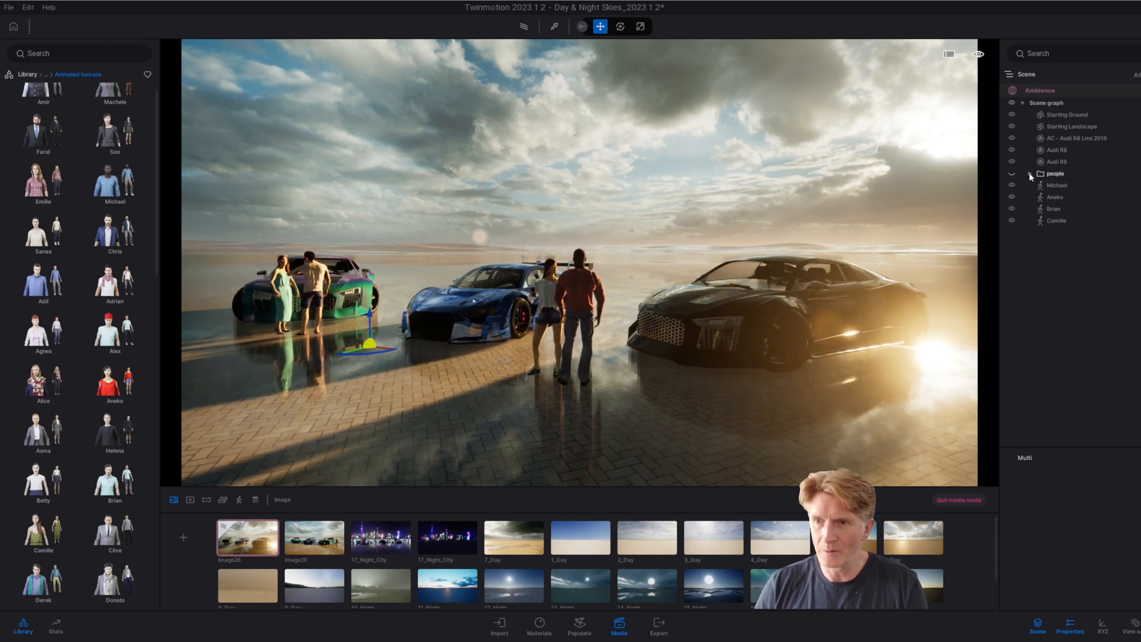
left_click(1051, 186)
left_click(1056, 224, "ctrl")
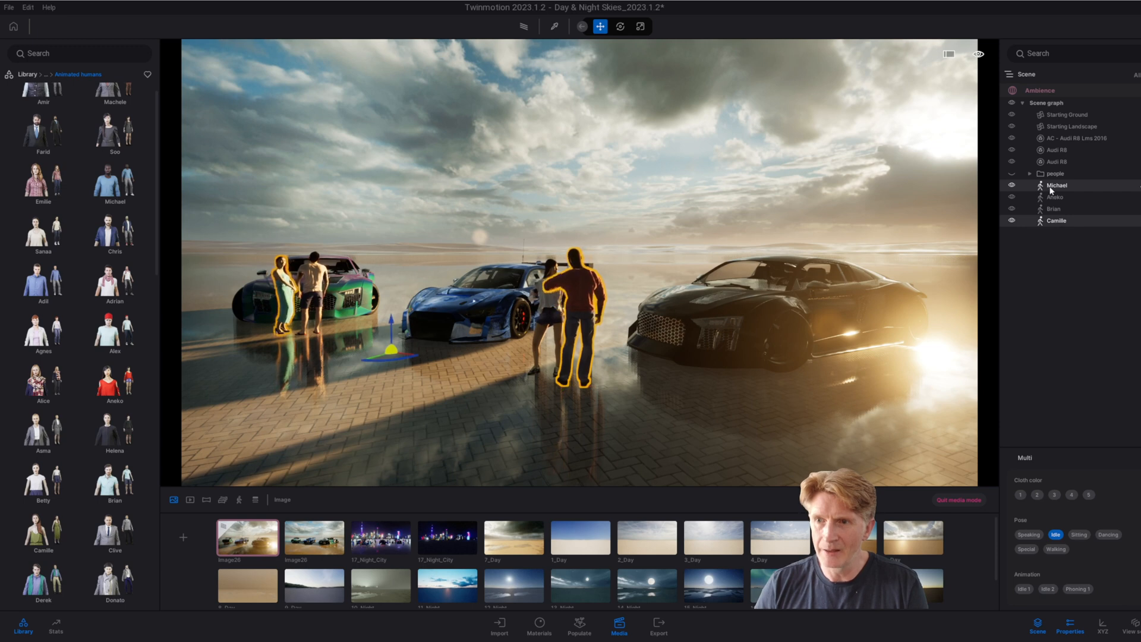
left_click(1054, 189)
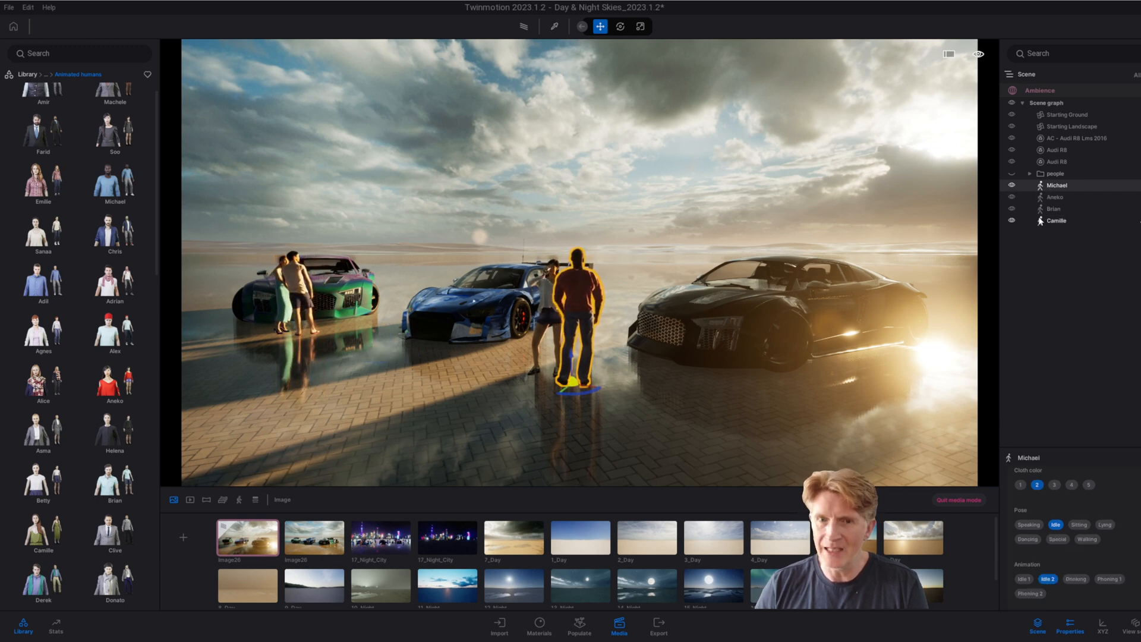
left_click(1055, 198)
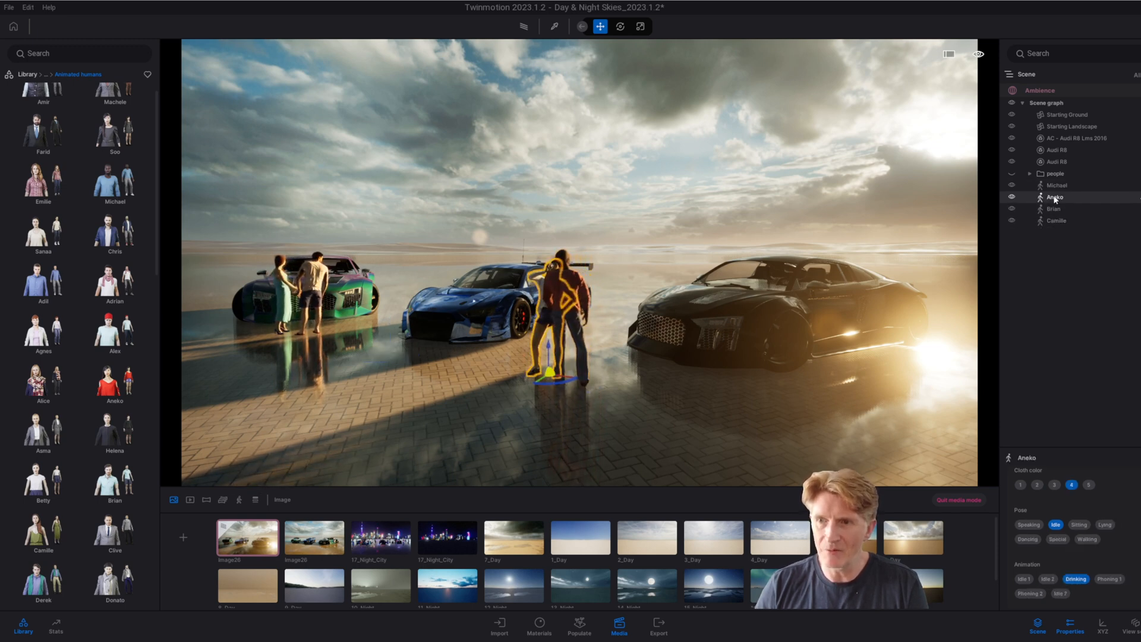
left_click(1056, 185, "ctrl")
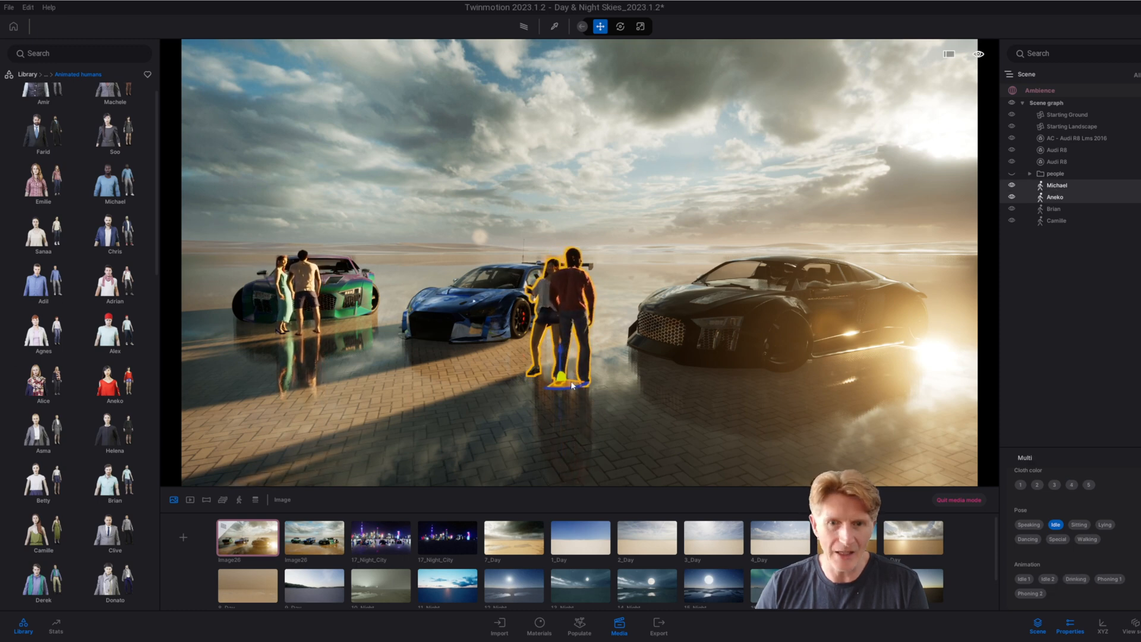
left_click_drag(578, 363, 600, 340)
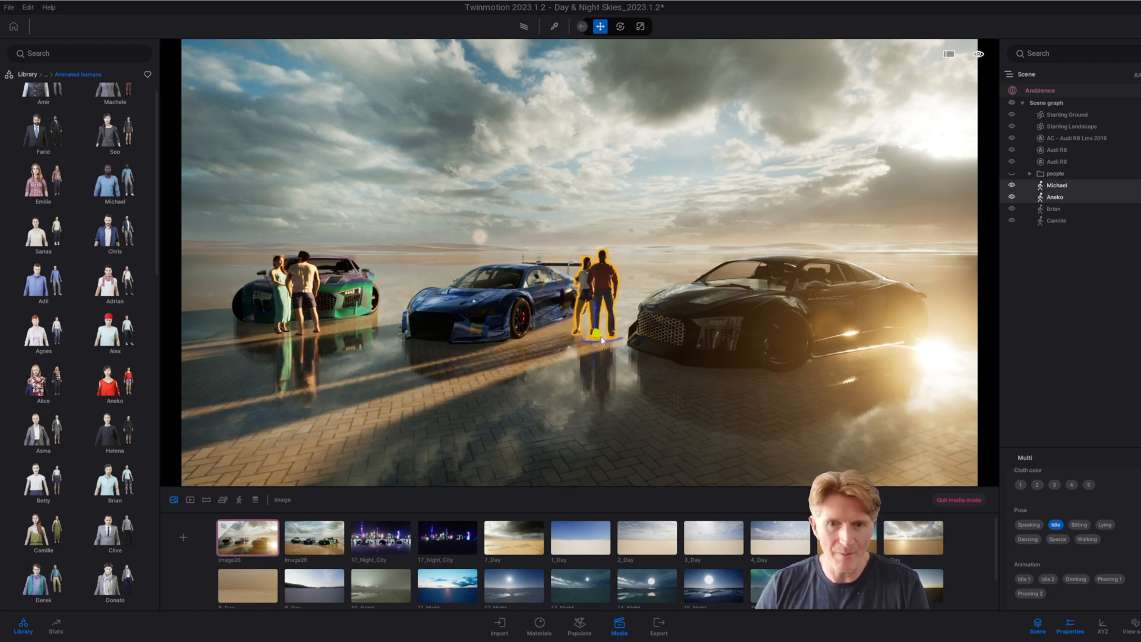
Step: Move the animated humans Brian and Camille together into the gap between the purple-green car and the blue car
left_click(1053, 208)
left_click(1056, 221, "ctrl")
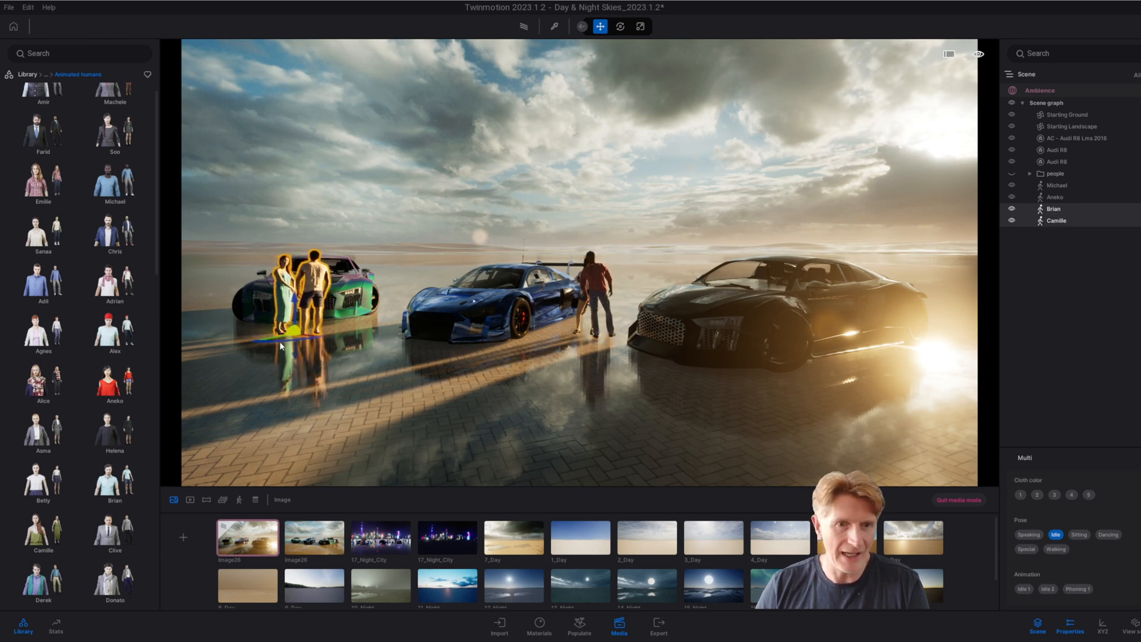
left_click_drag(280, 345, 395, 323)
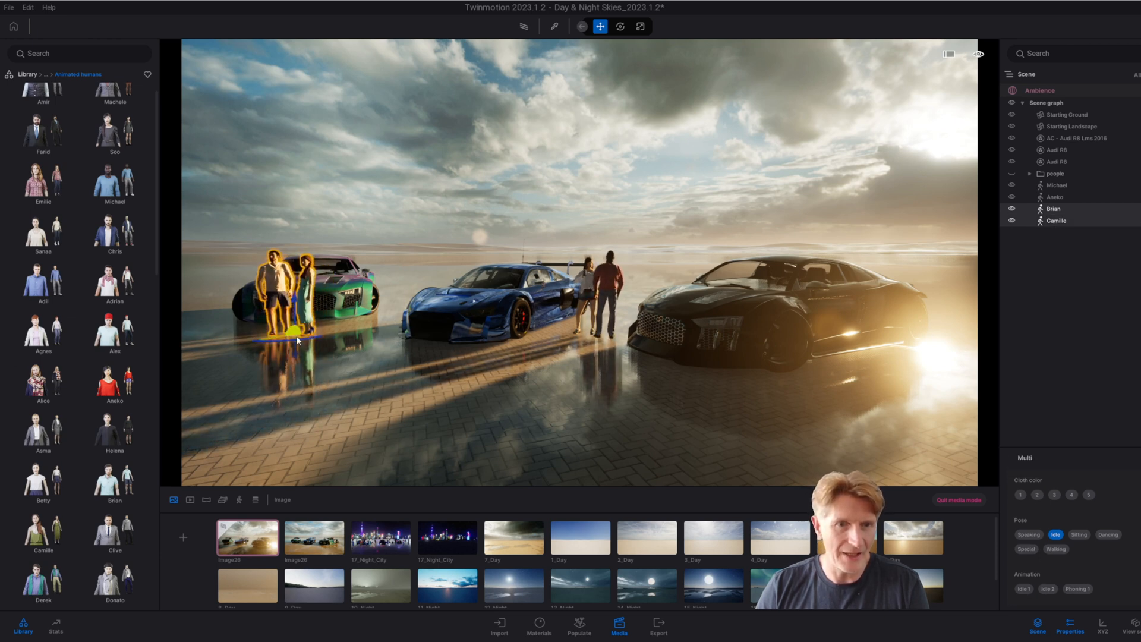
left_click_drag(287, 341, 364, 341)
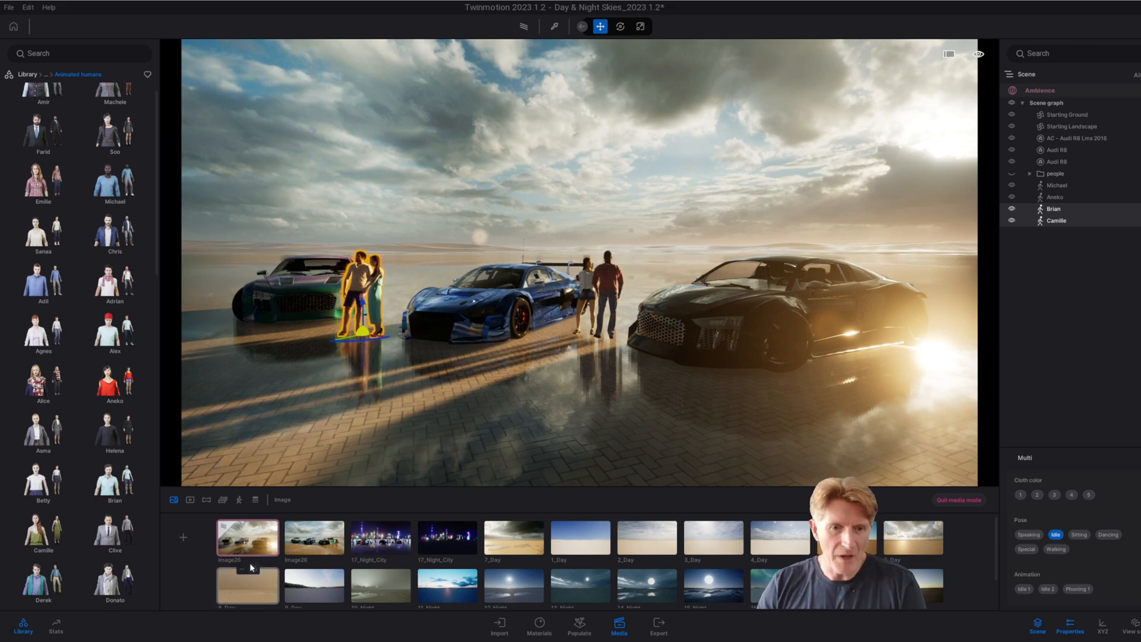
Step: In the second Image26 with the blue sky, move Michael, Aneko, Brian and Camille into the people container and hide it
left_click(314, 537)
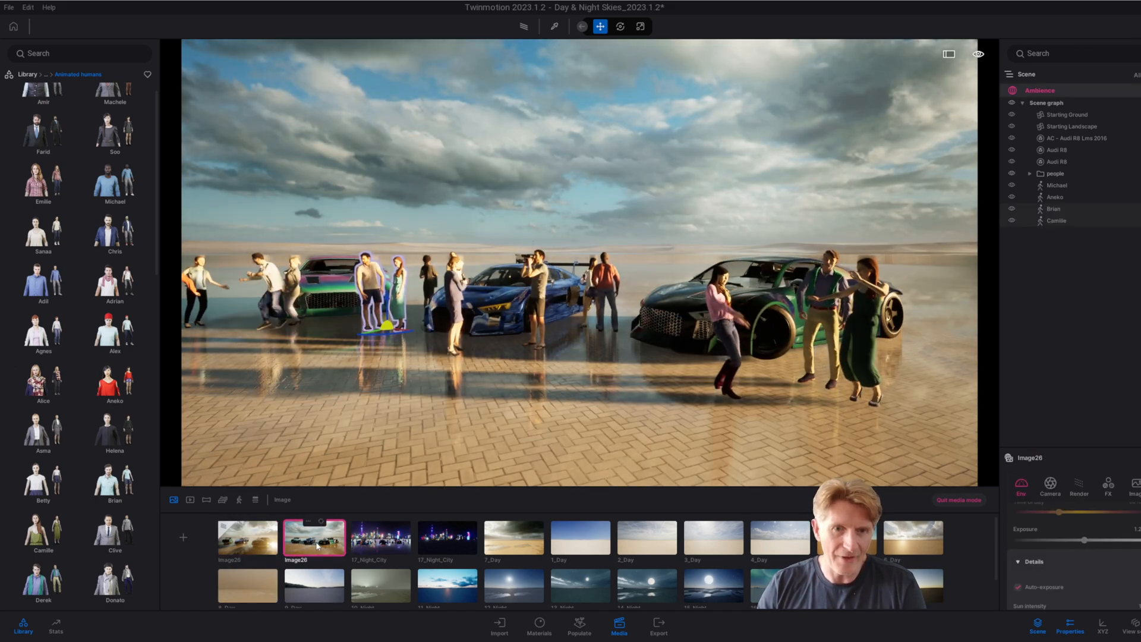
left_click(1057, 185)
left_click(1056, 221, "shift")
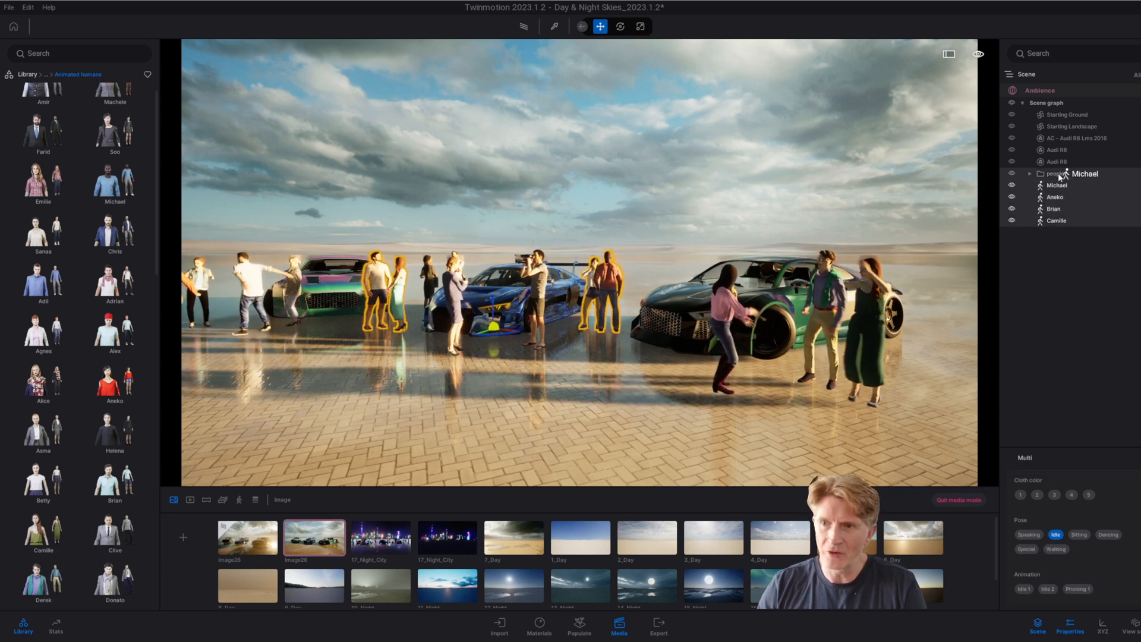
left_click(1031, 173)
left_click(1030, 173)
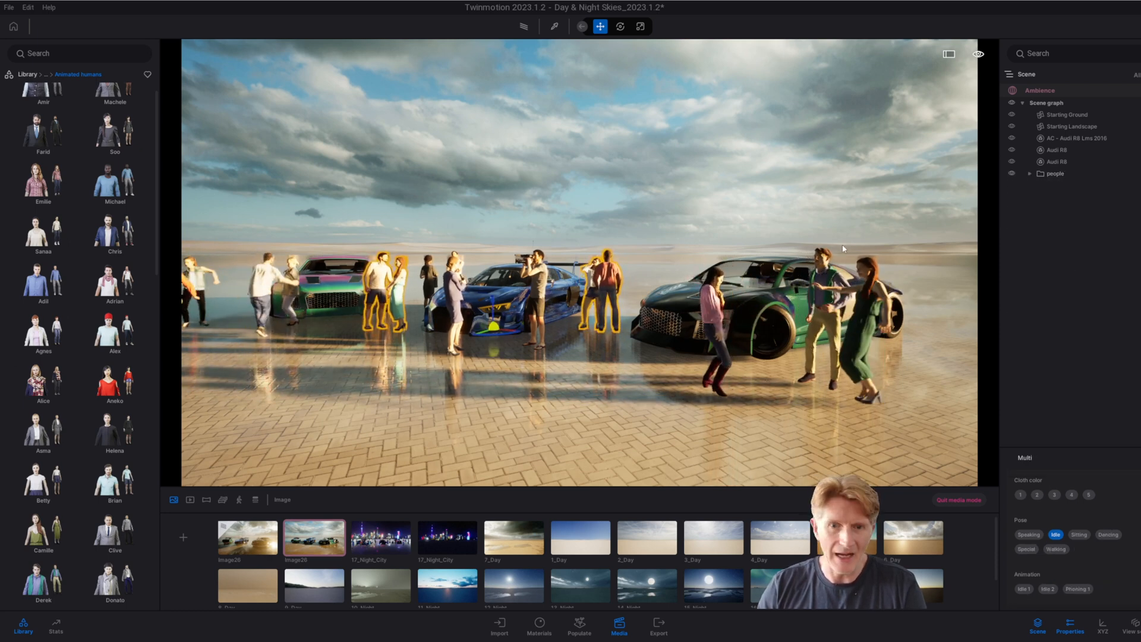
left_click(1011, 173)
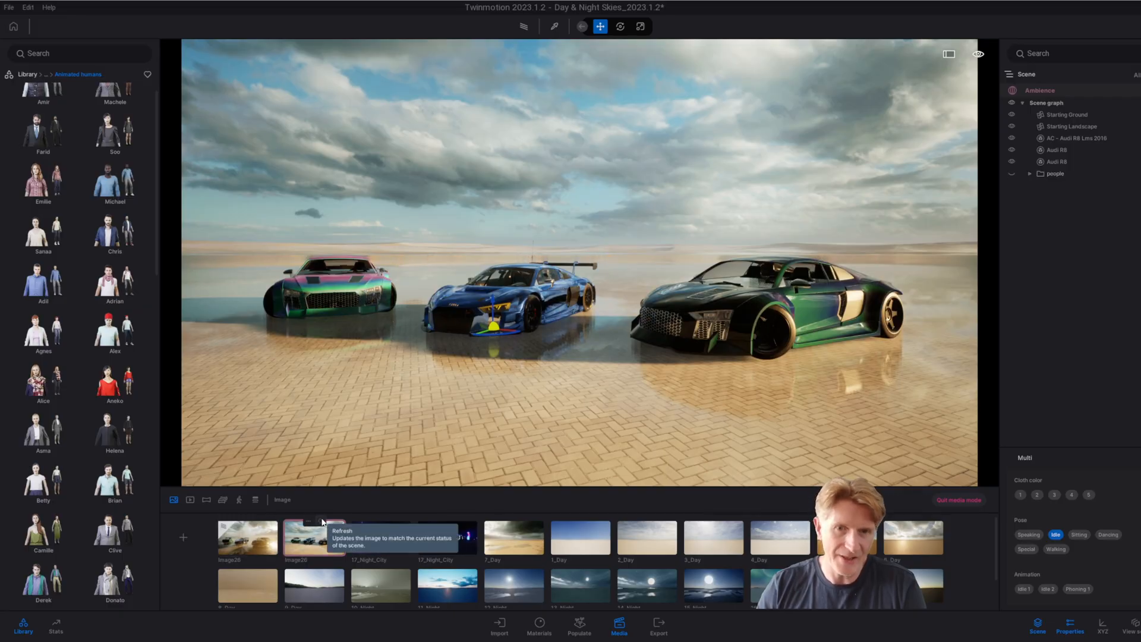
Step: In the first Image26 with the low sun, hide Group02, Group01, Group03 and Group12, and refresh the image
left_click(262, 540)
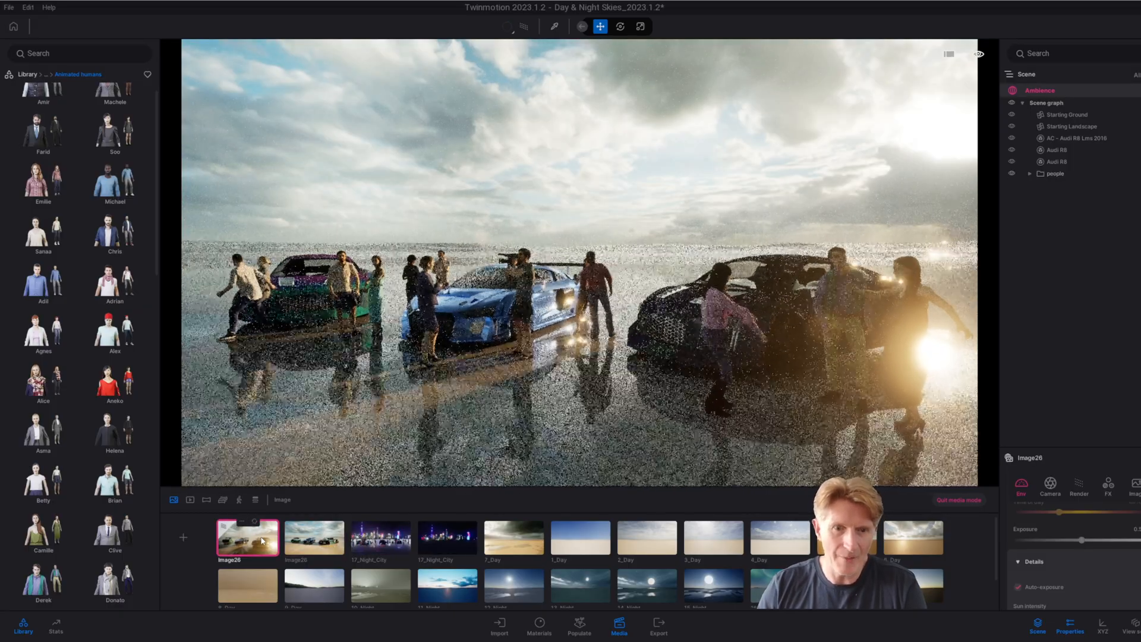
left_click(1030, 173)
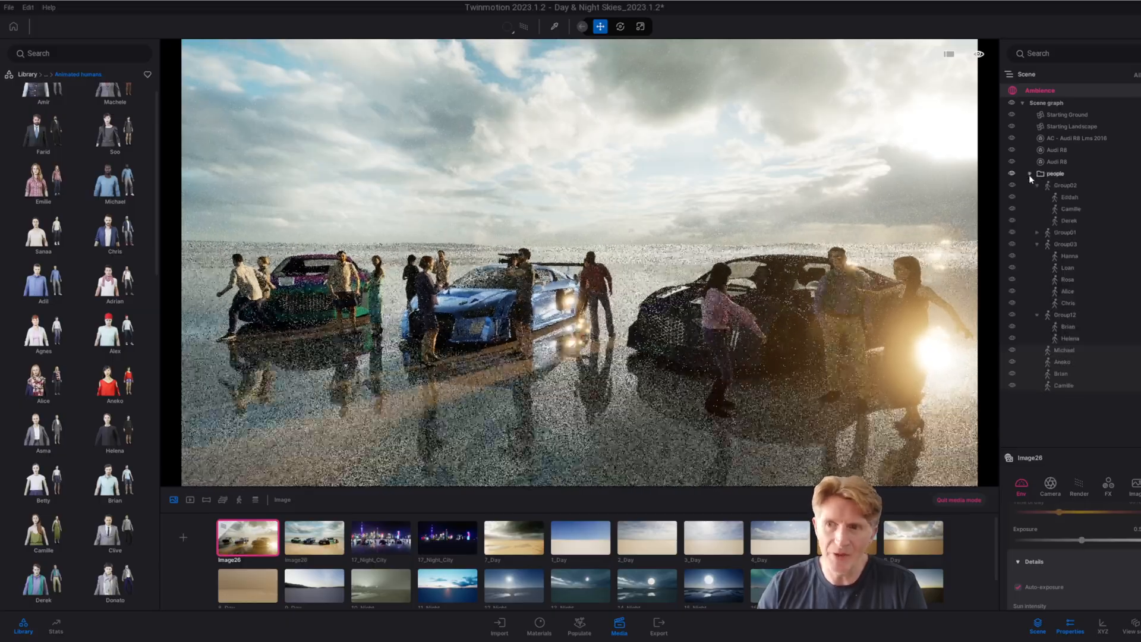
left_click(1060, 314)
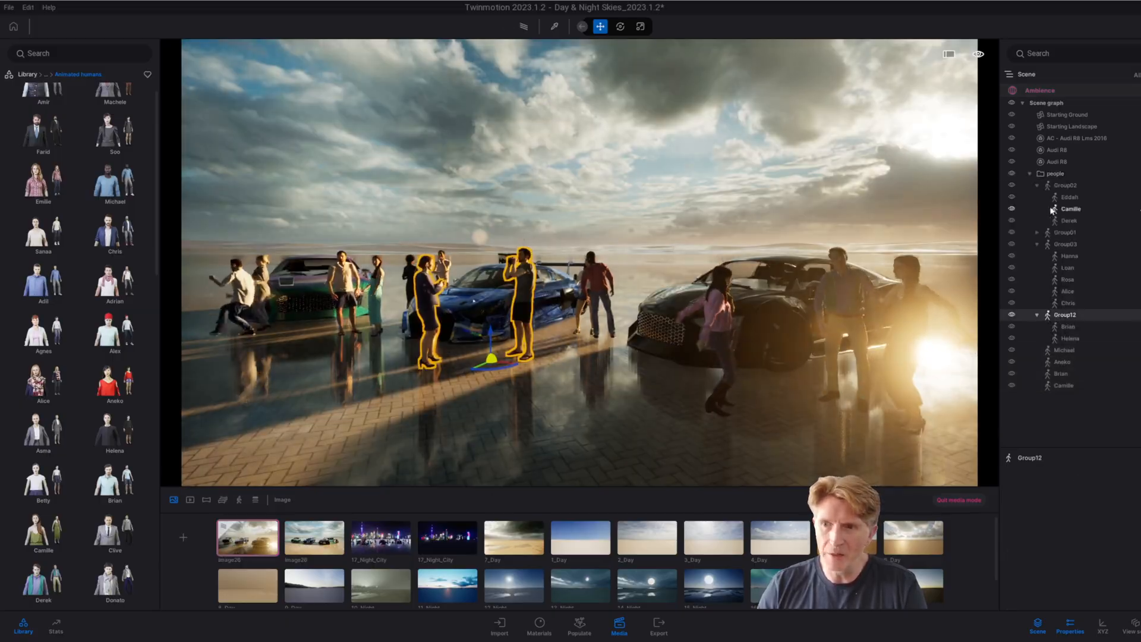
left_click(1056, 186, "shift")
left_click(1012, 186)
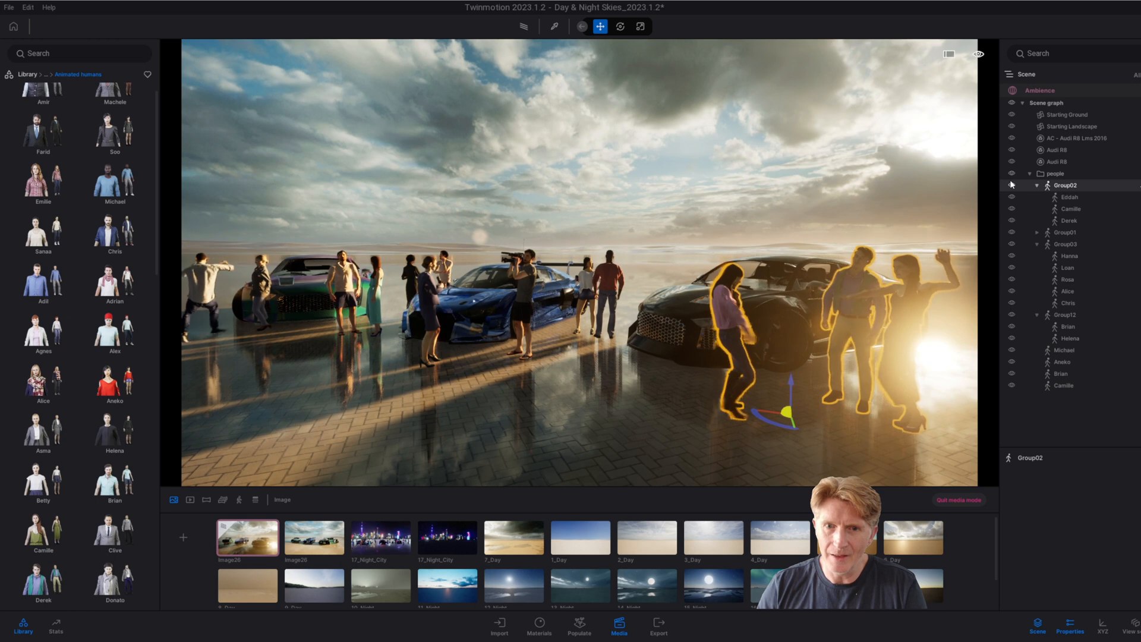
left_click(1011, 233)
left_click(1011, 245)
left_click(1012, 315)
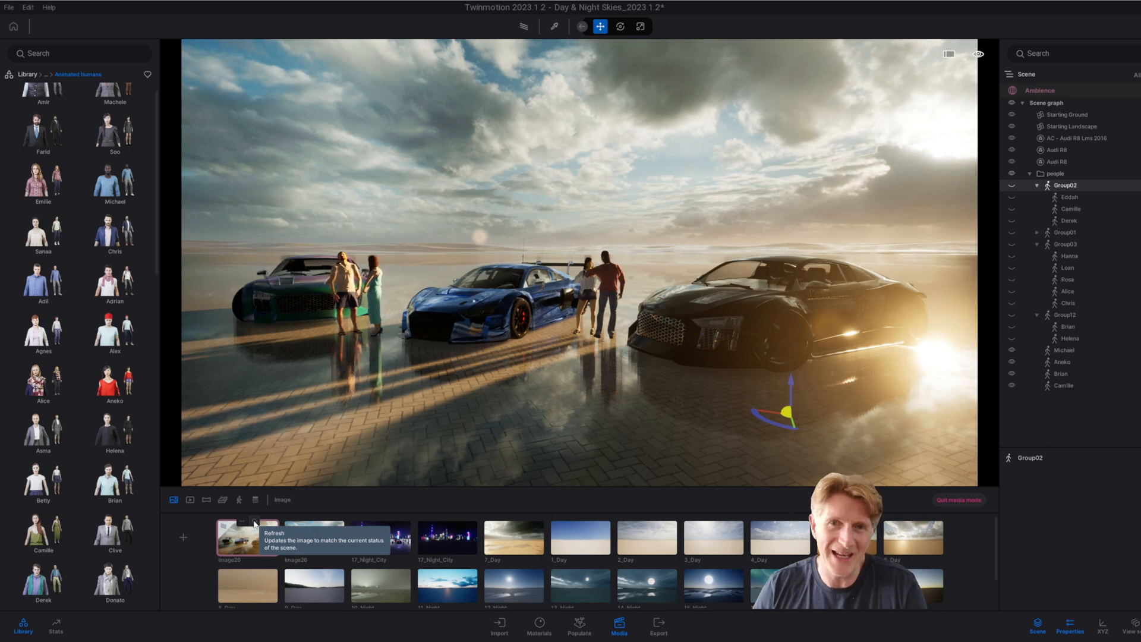
left_click(254, 523)
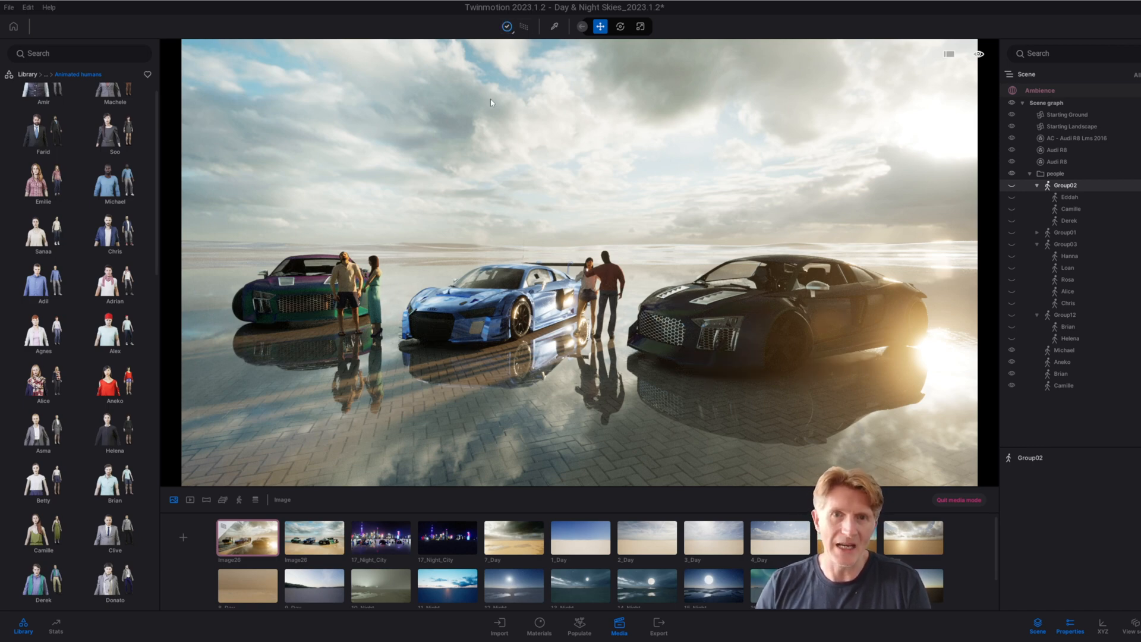
Step: Open the 17_Night_City image with the people and set its output size to 8K 7680x4320
left_click(307, 553)
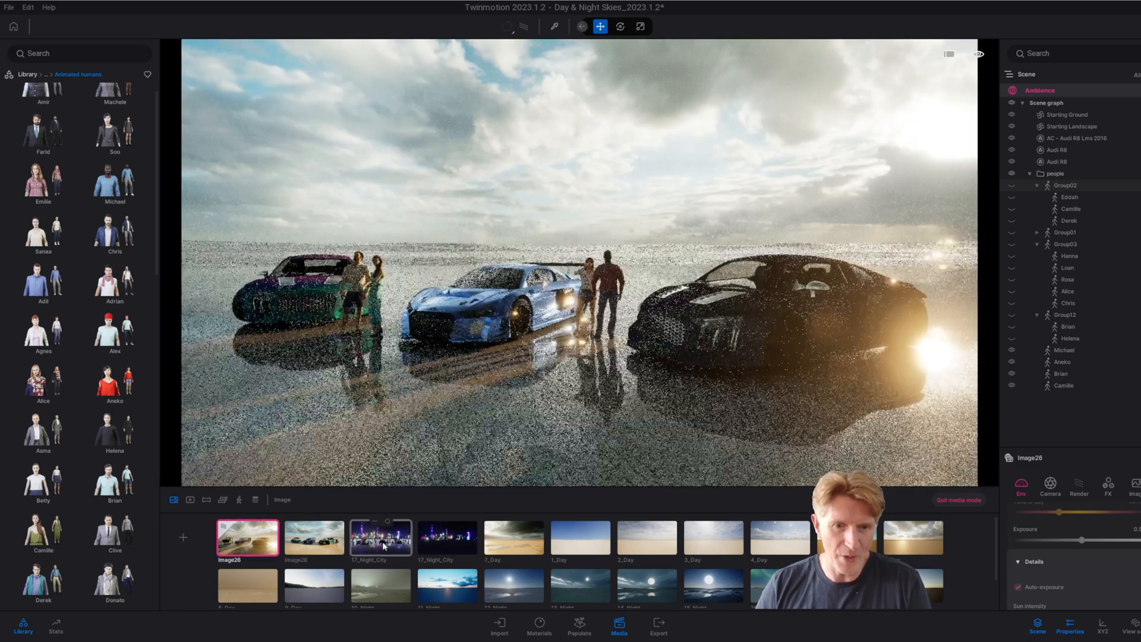
left_click(384, 544)
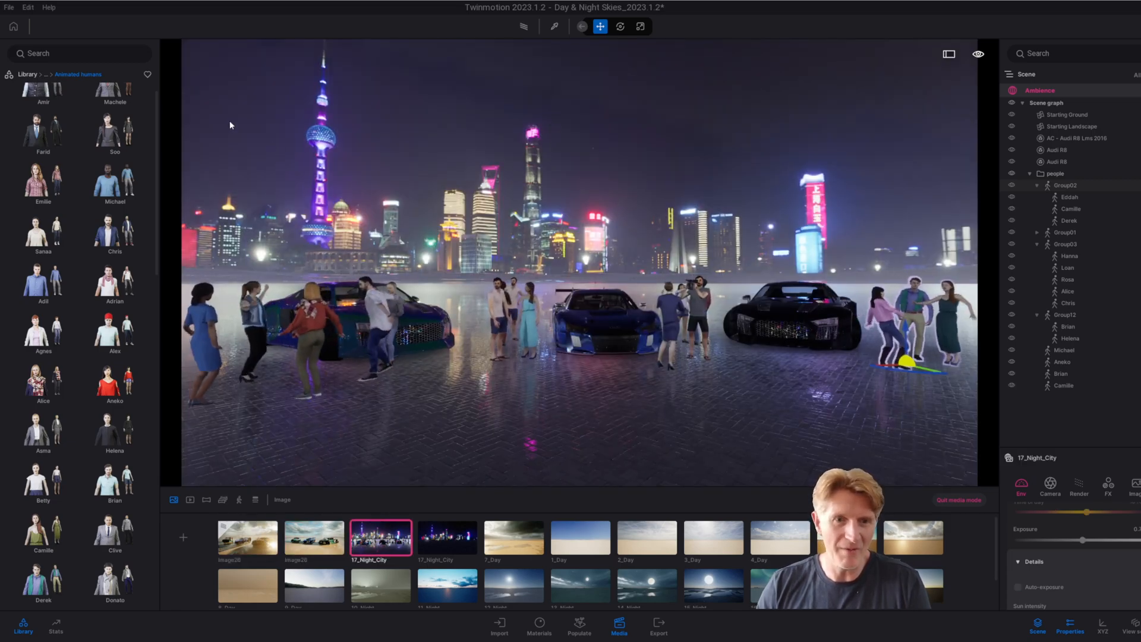
scroll(93, 520, "down", 4)
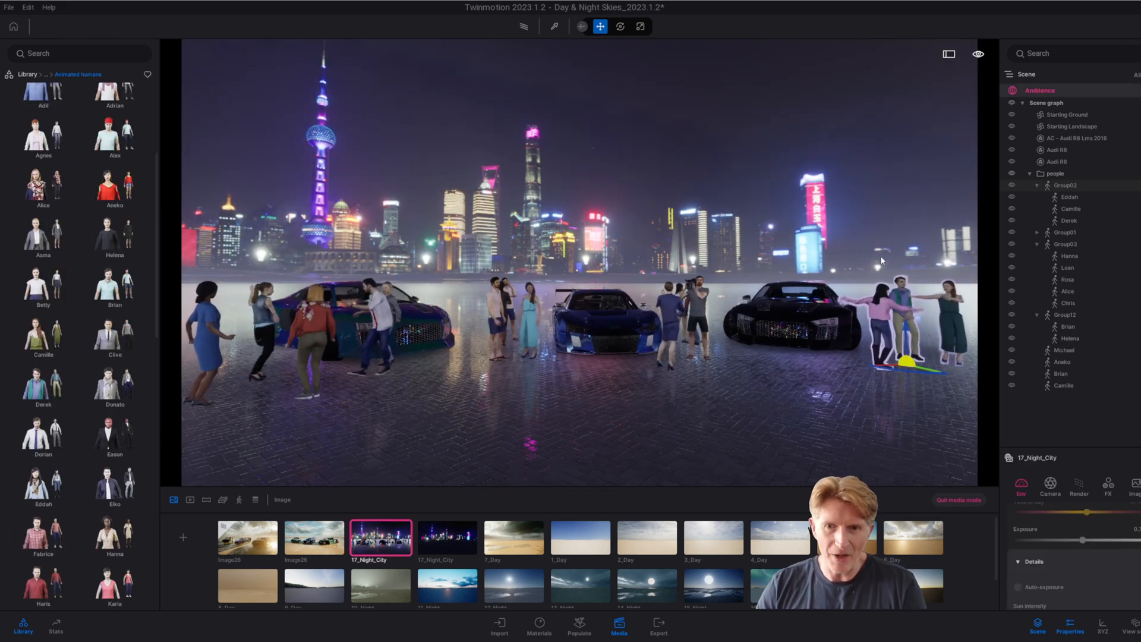
left_click(1133, 486)
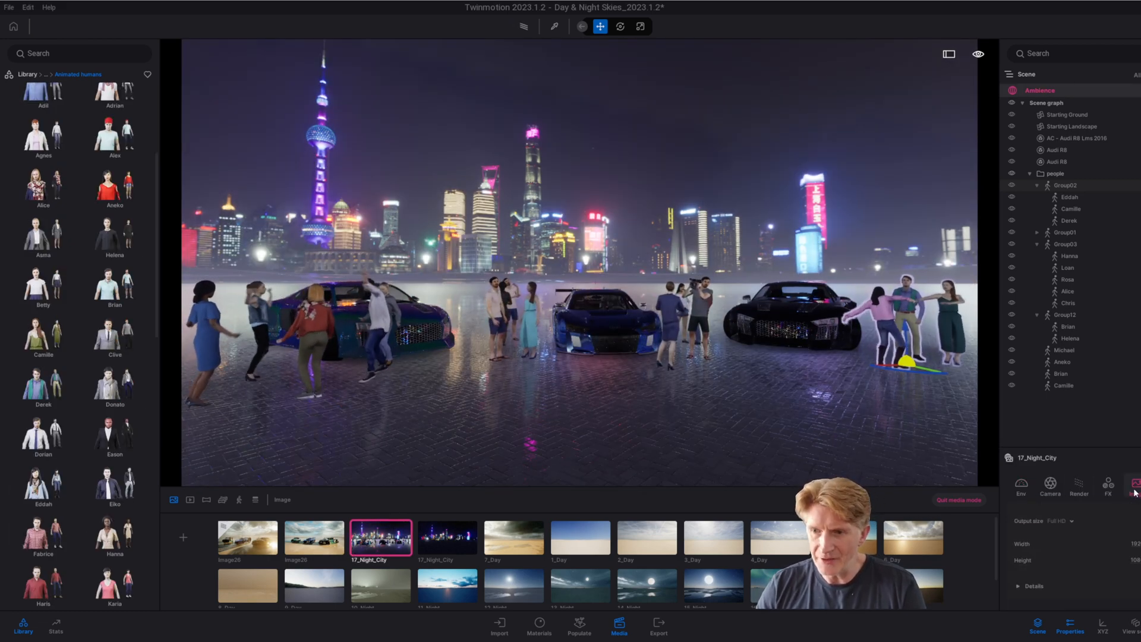
left_click(1059, 520)
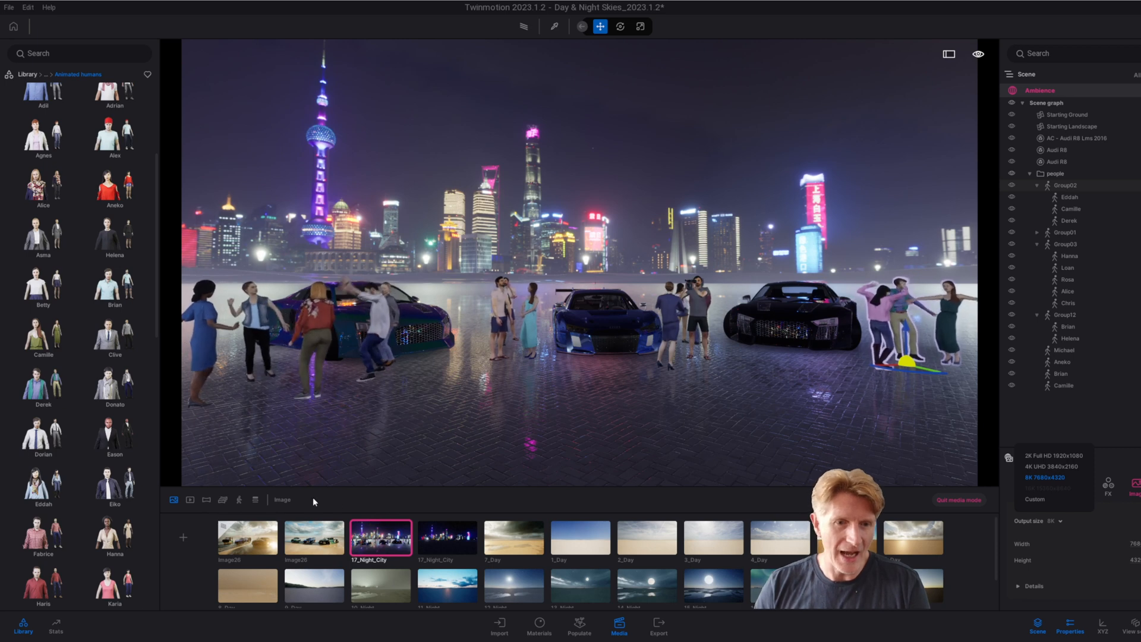
Step: Create a video from the night city view and add a second keyframe with the camera near the dancers at the black car
left_click(190, 500)
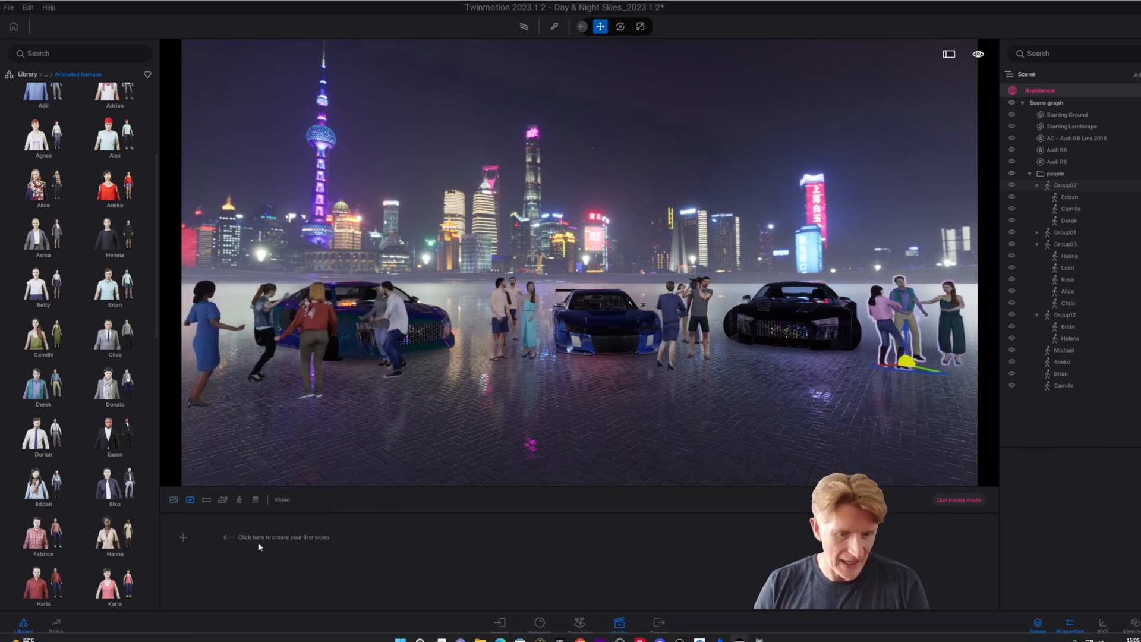
left_click(184, 538)
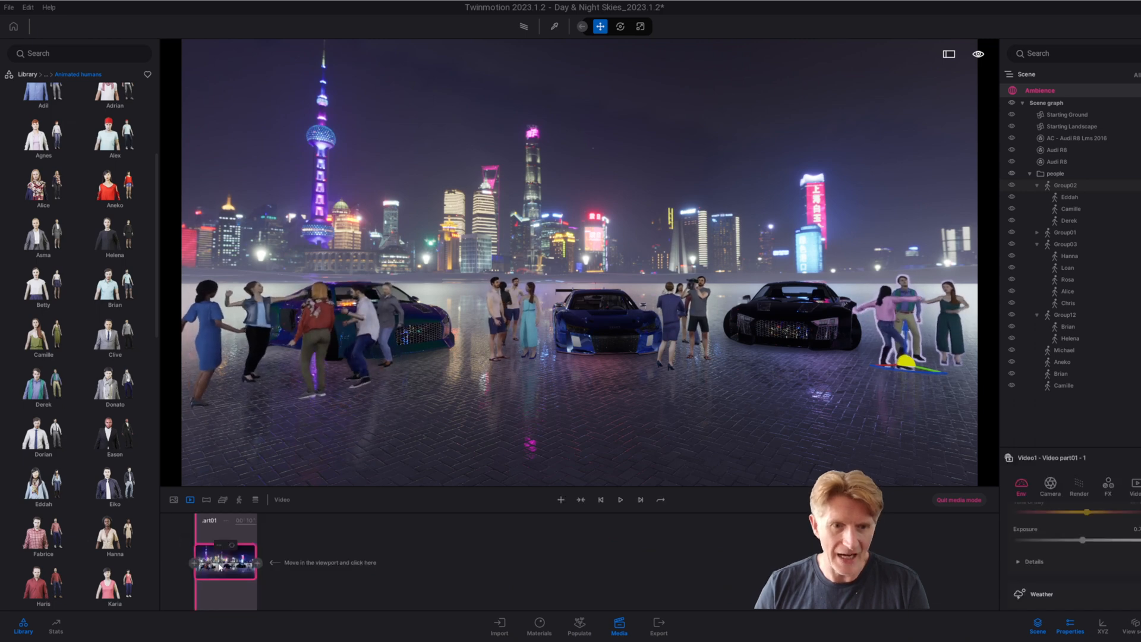
key("a")
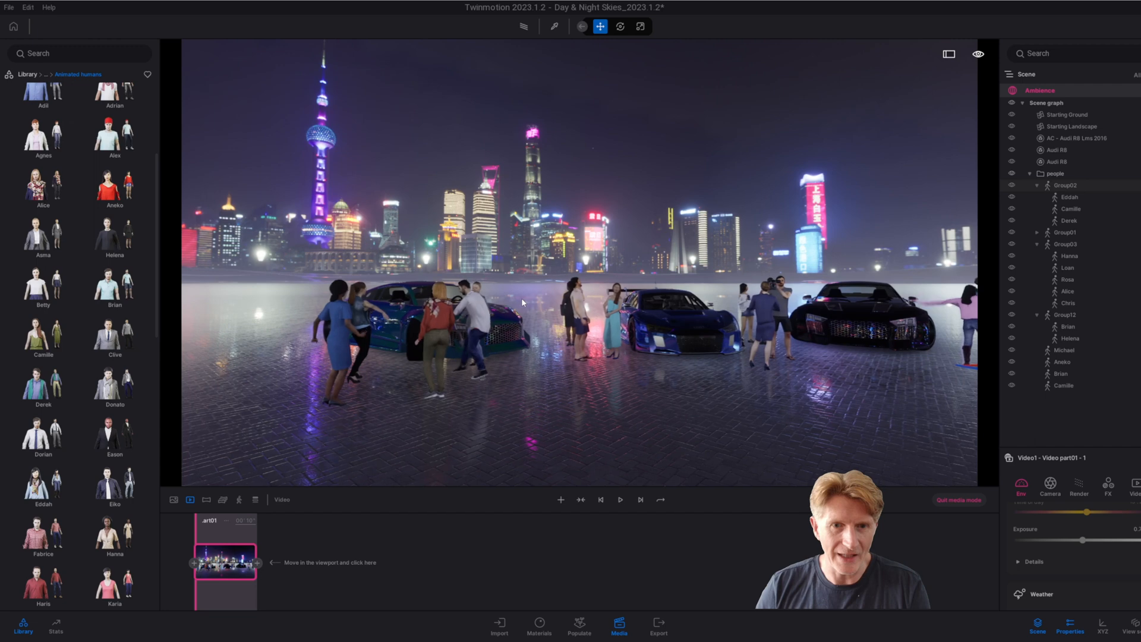
key("w")
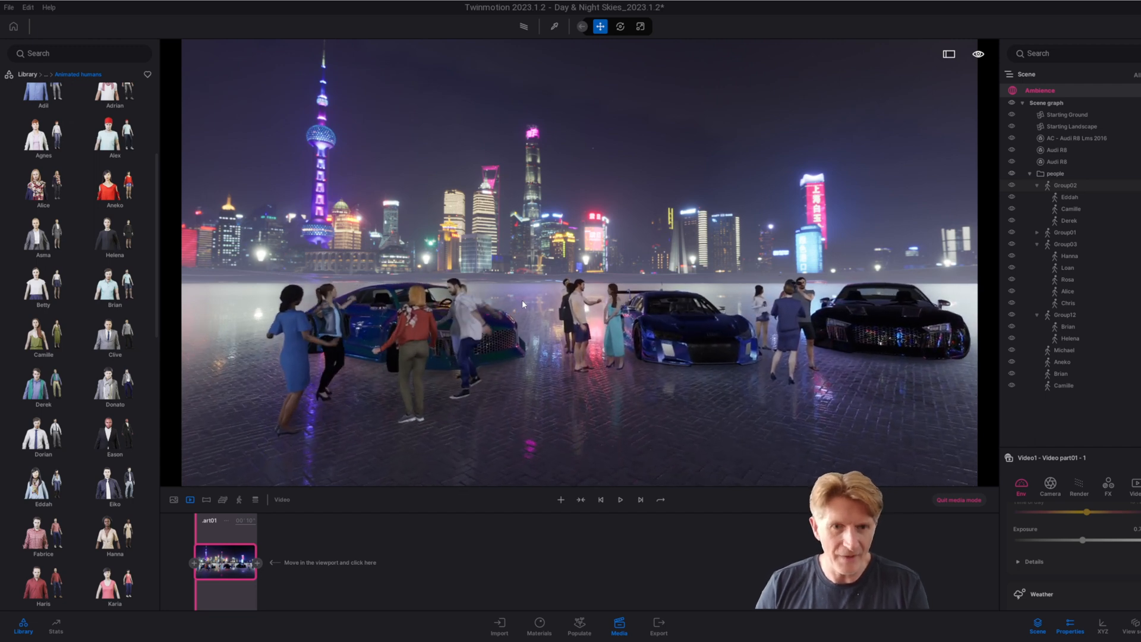
mouse_move(237, 557)
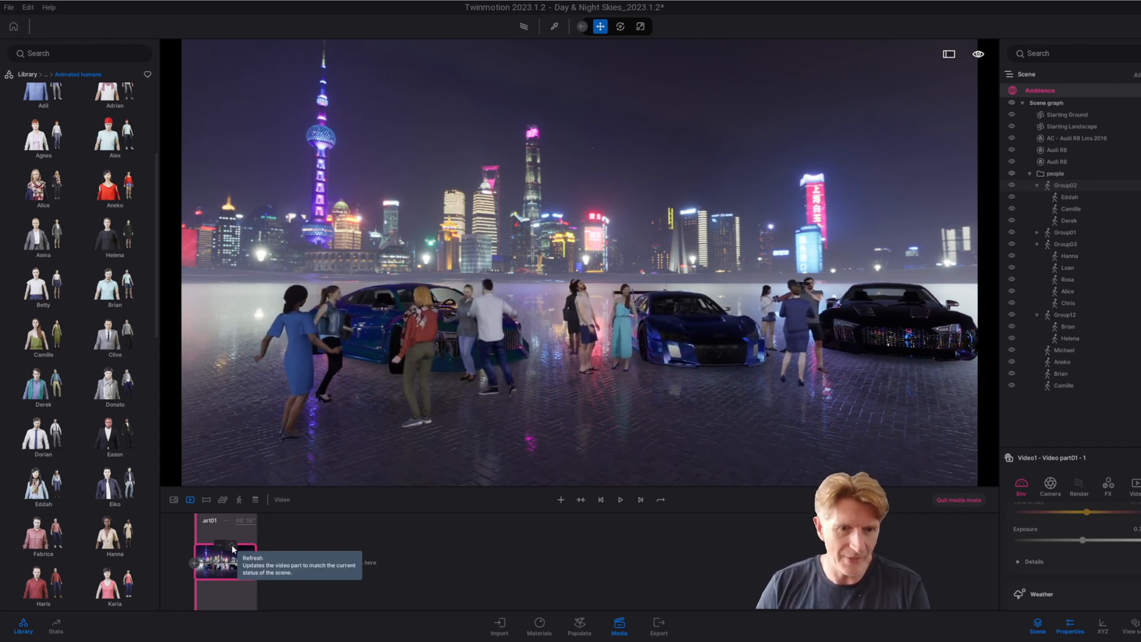
key("d")
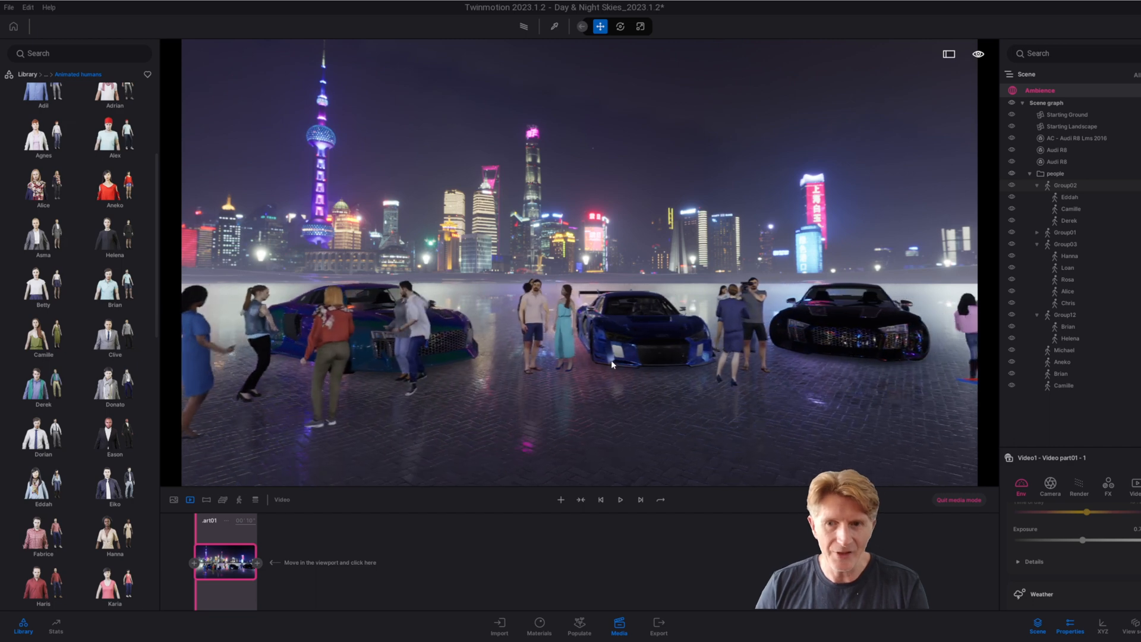
right_click_drag(768, 363, 593, 368)
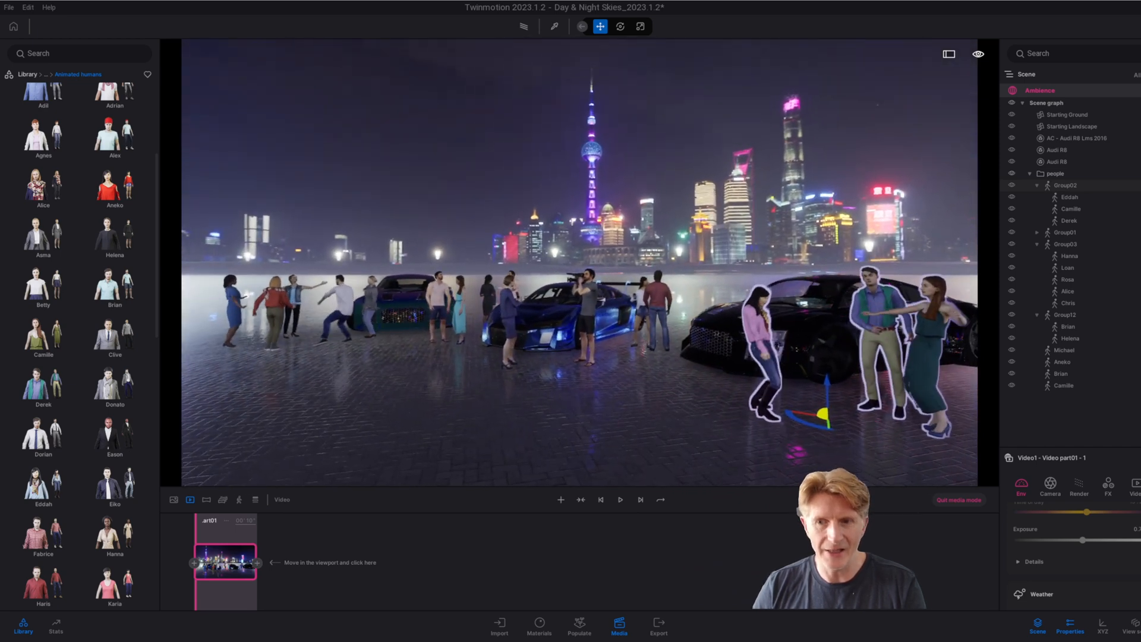
left_click(257, 562)
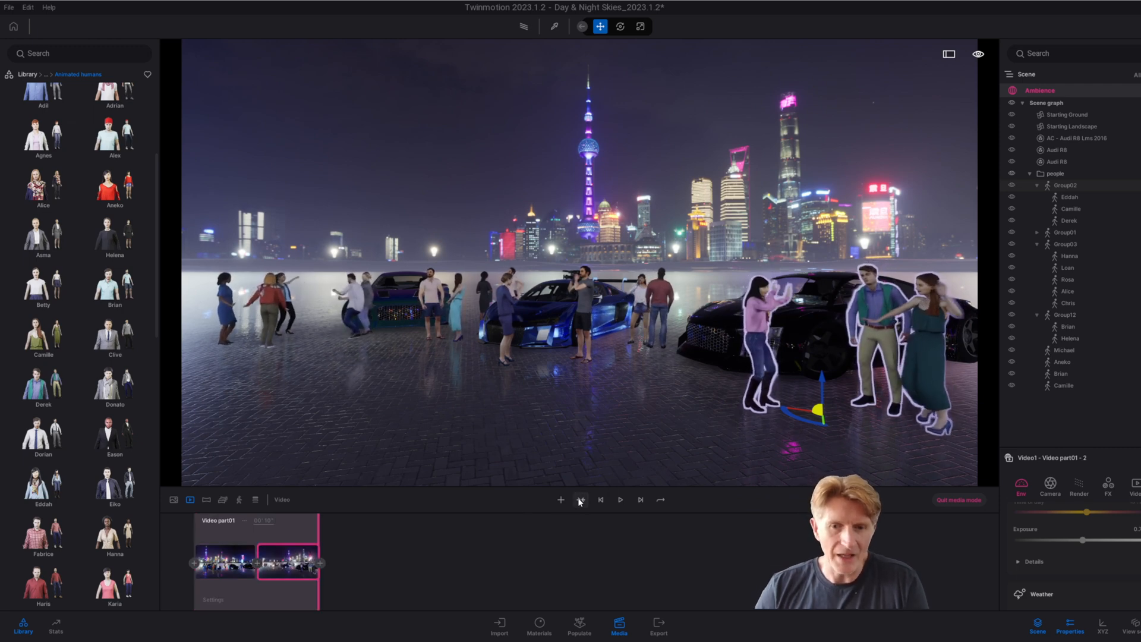
Step: Play the video to preview the camera move between its two keyframes
left_click(619, 500)
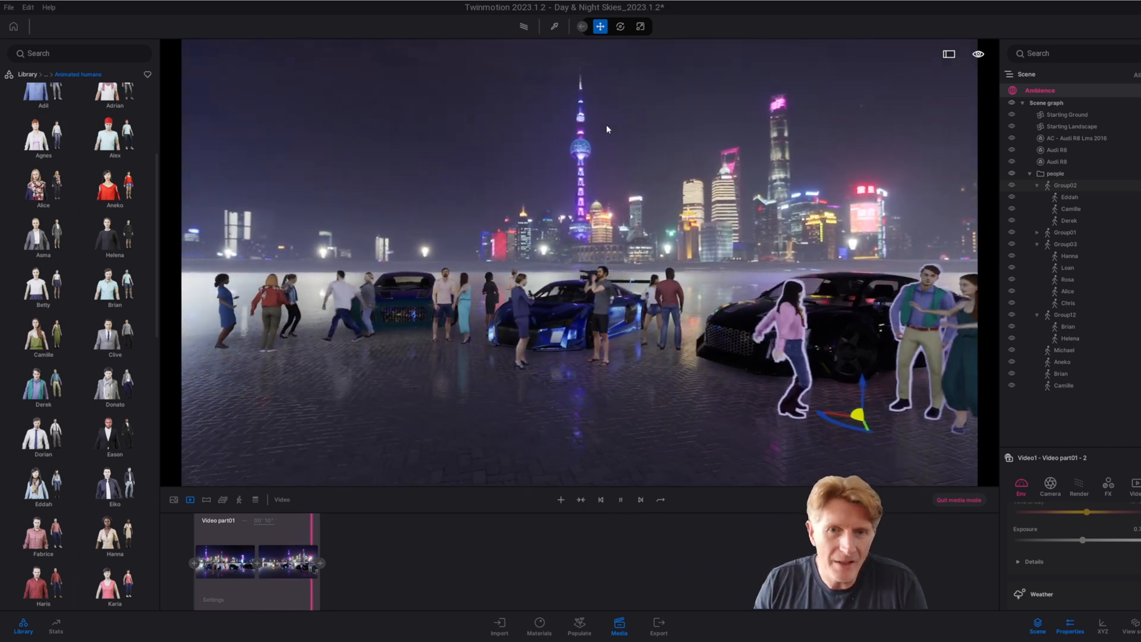
right_click_drag(625, 380, 641, 382)
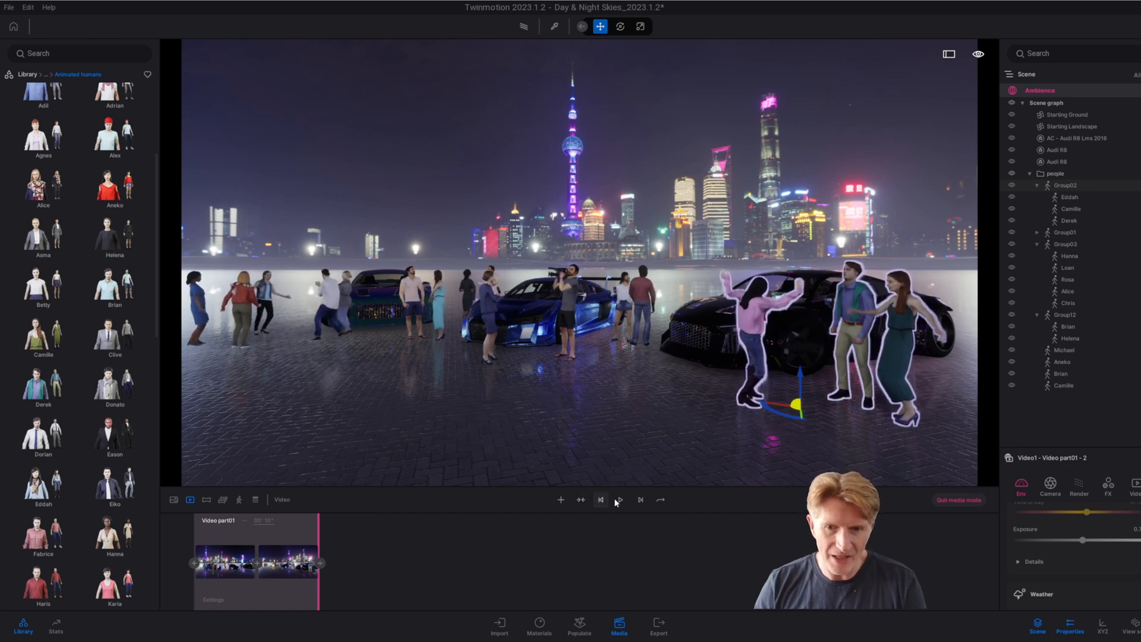
left_click(659, 500)
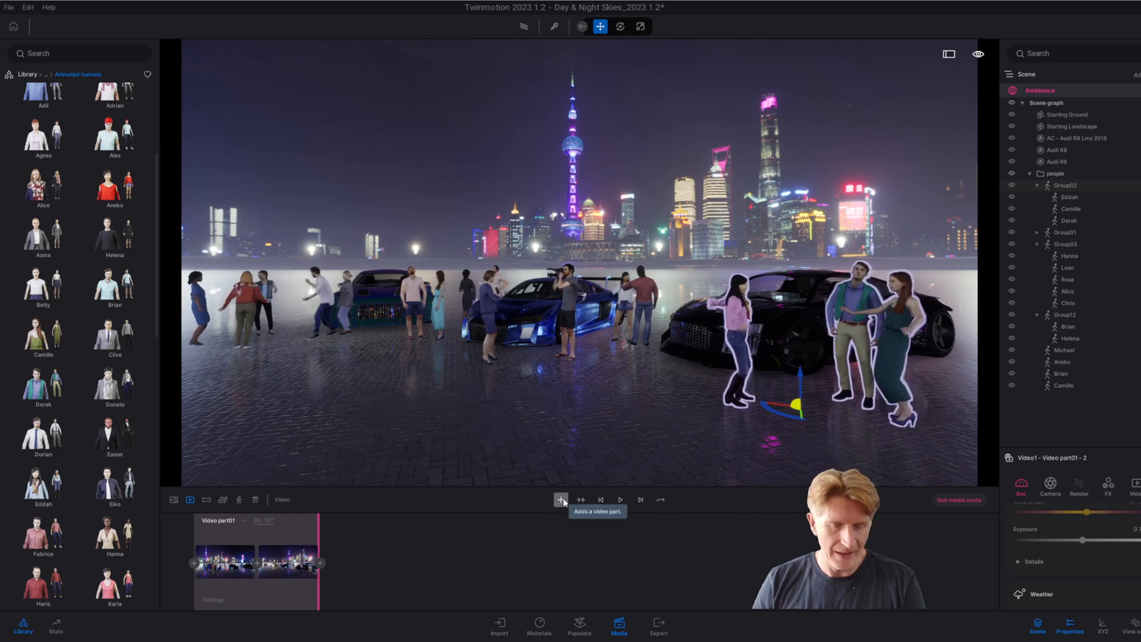
Step: Add a second video part whose first keyframe frames the green and blue cars with the people folder hidden
left_click(562, 501)
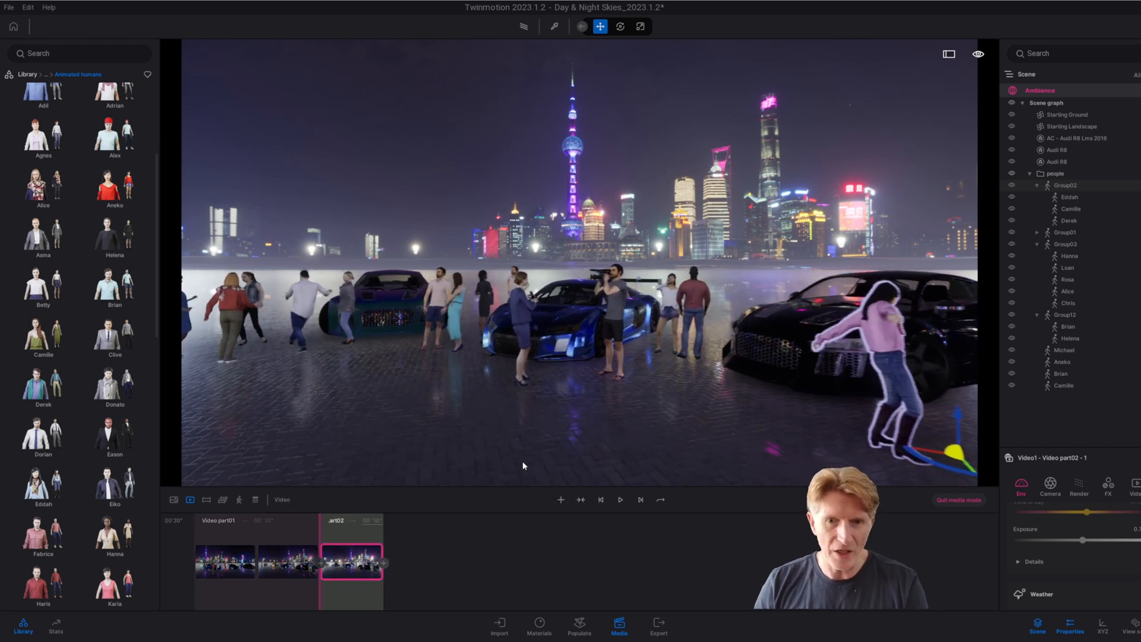
key("w")
key("a")
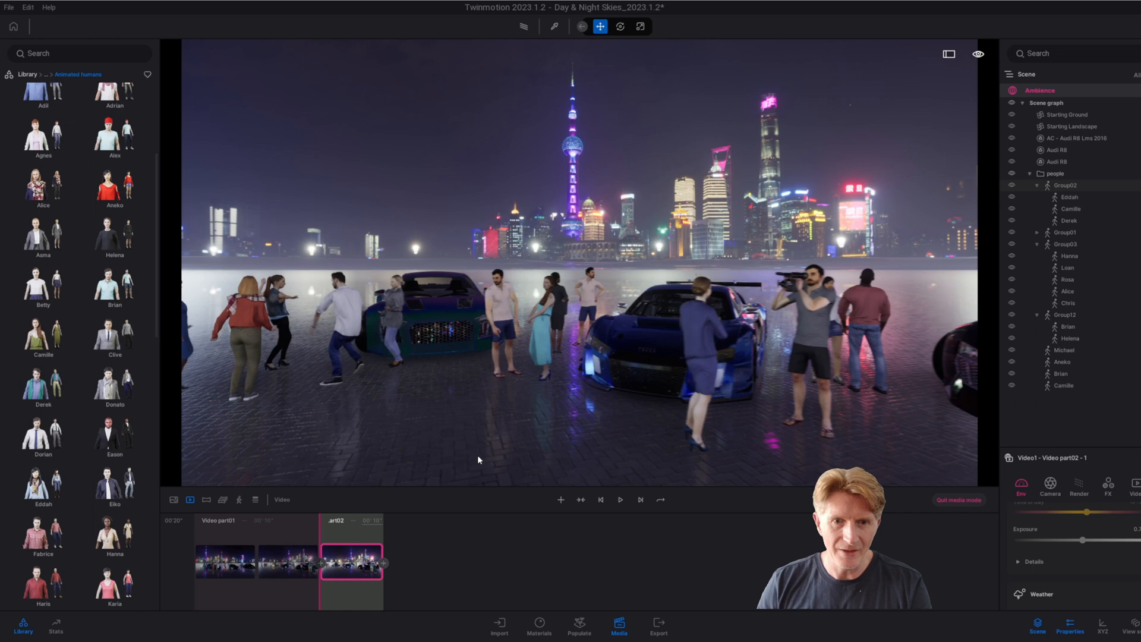
key("w")
key("a")
right_click_drag(461, 463, 478, 463)
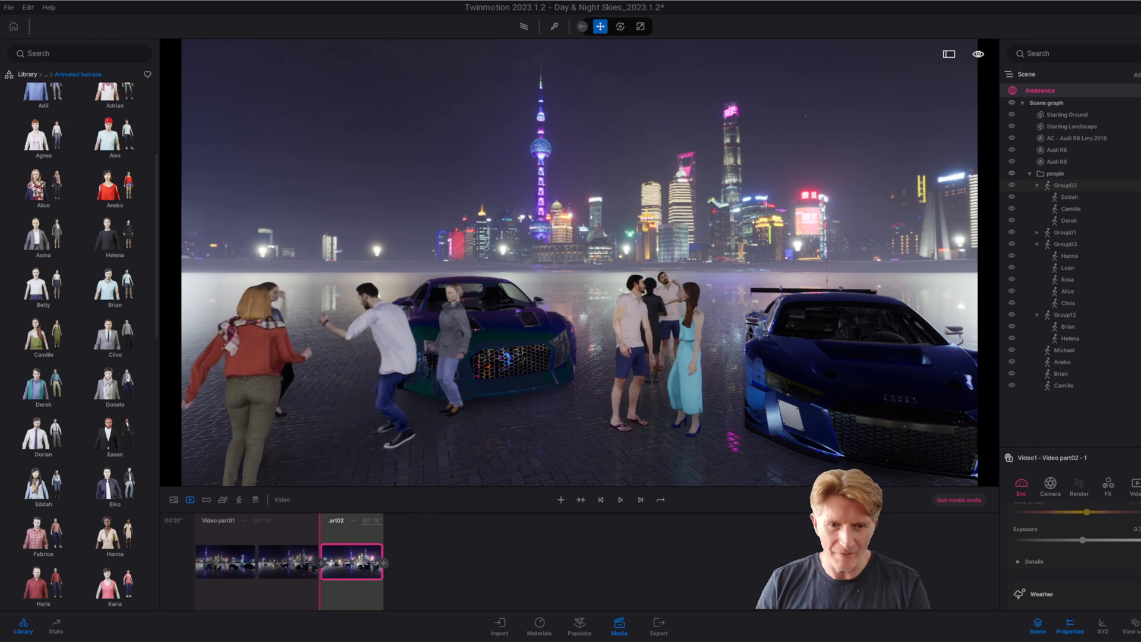
left_click(1011, 174)
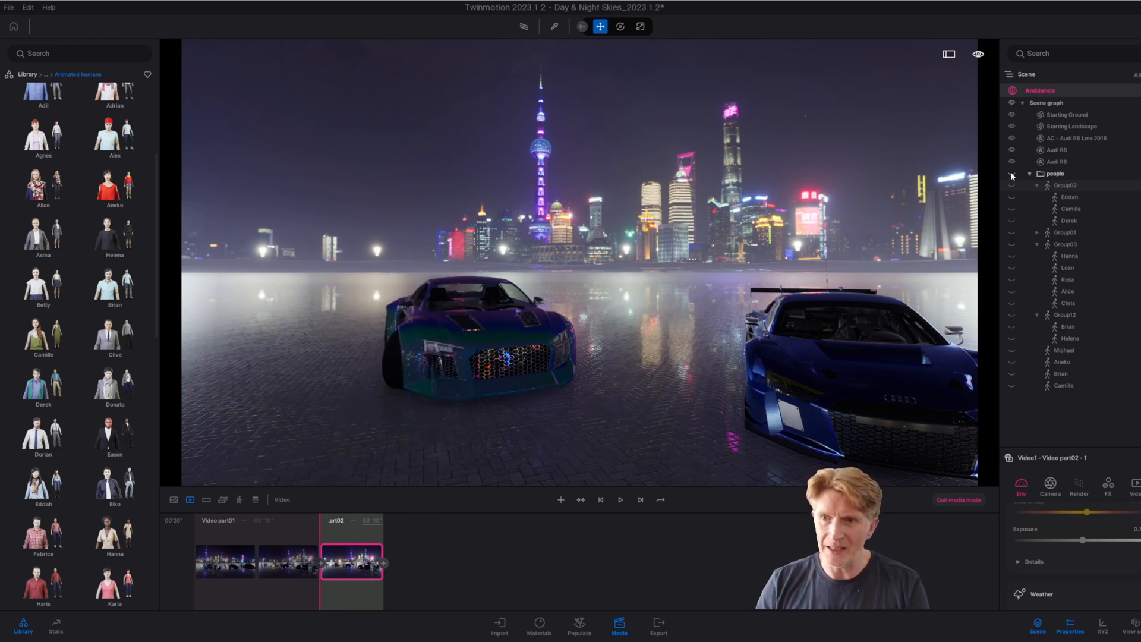
right_click_drag(420, 448, 471, 455)
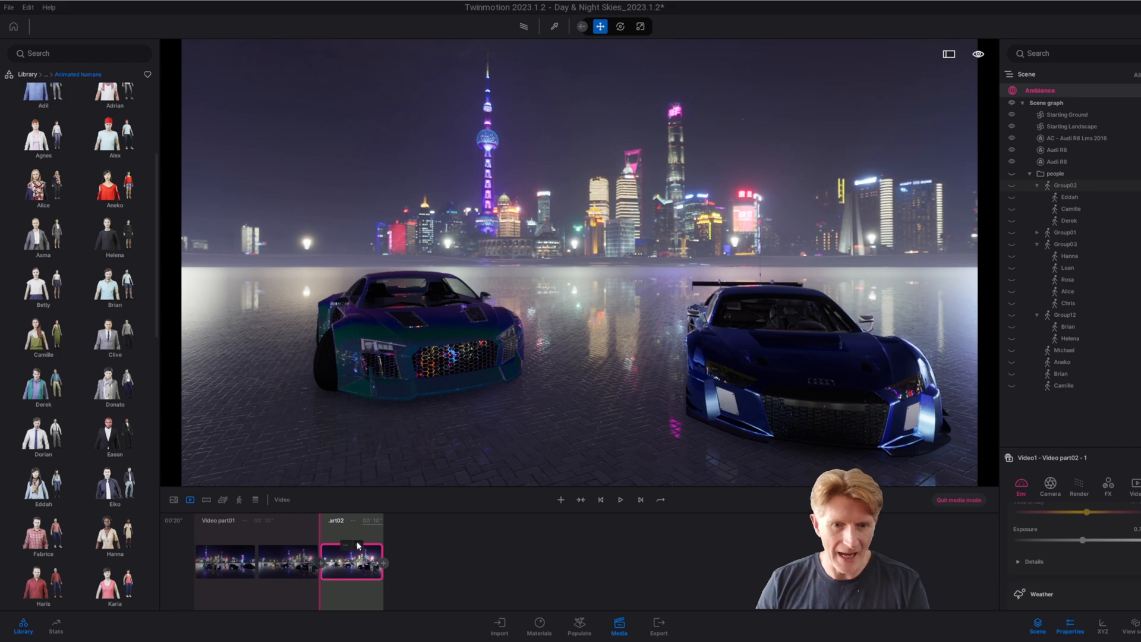
Step: Add a second keyframe to Video part02 with the camera close to the blue car's front side, and preview the part from its first keyframe
key("w")
right_click_drag(439, 414, 786, 465)
key("q")
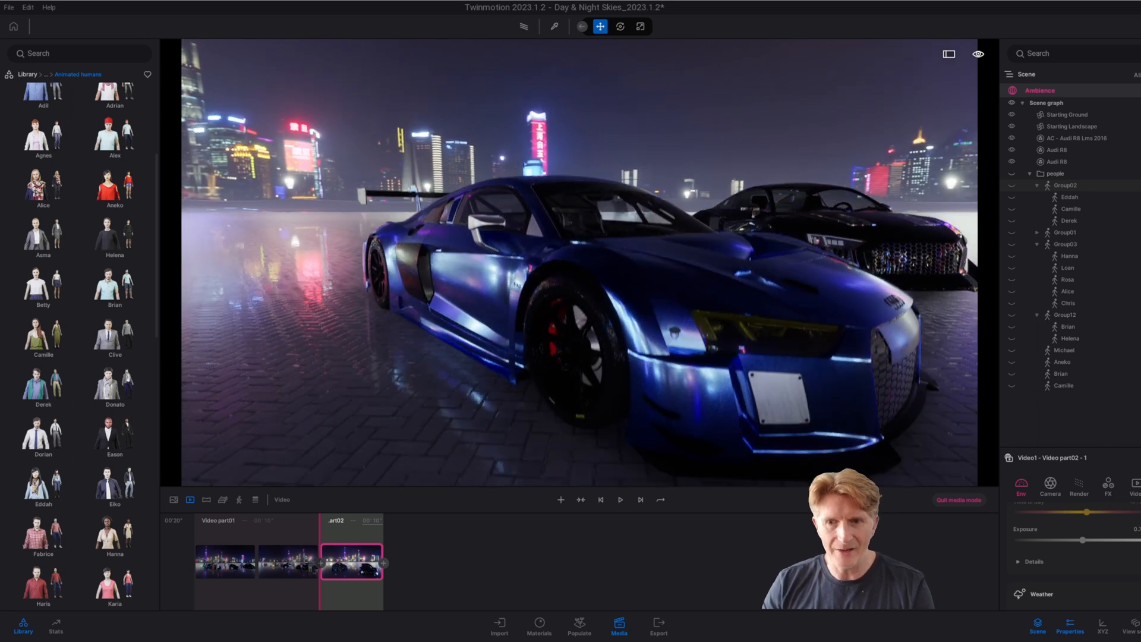
right_click_drag(469, 392, 504, 393)
key("w")
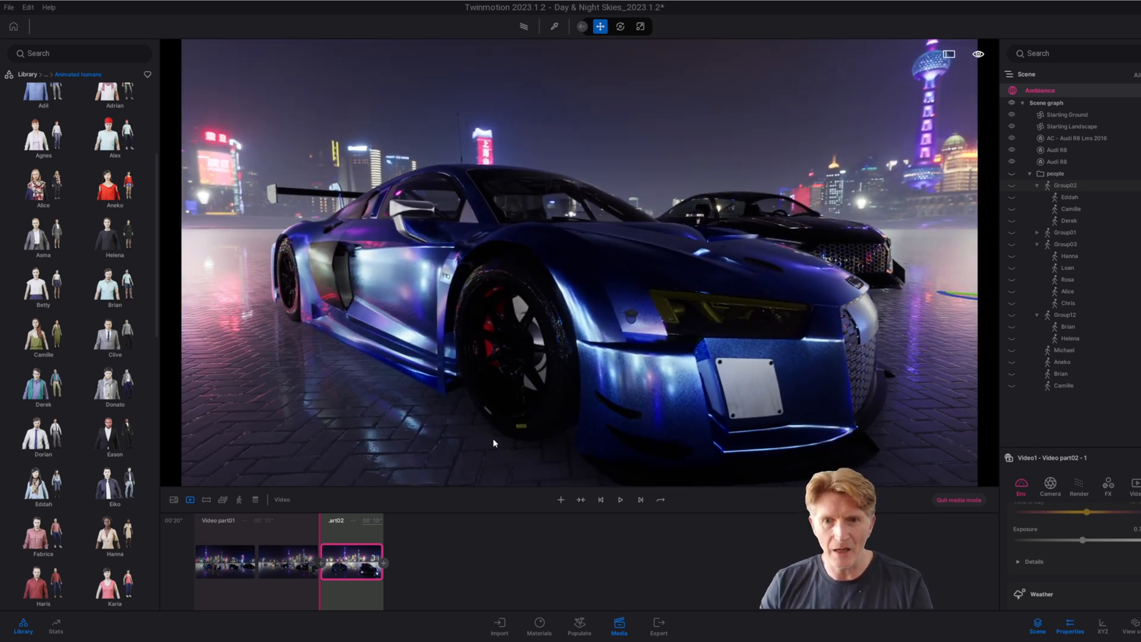
key("s")
right_click_drag(434, 415, 438, 422)
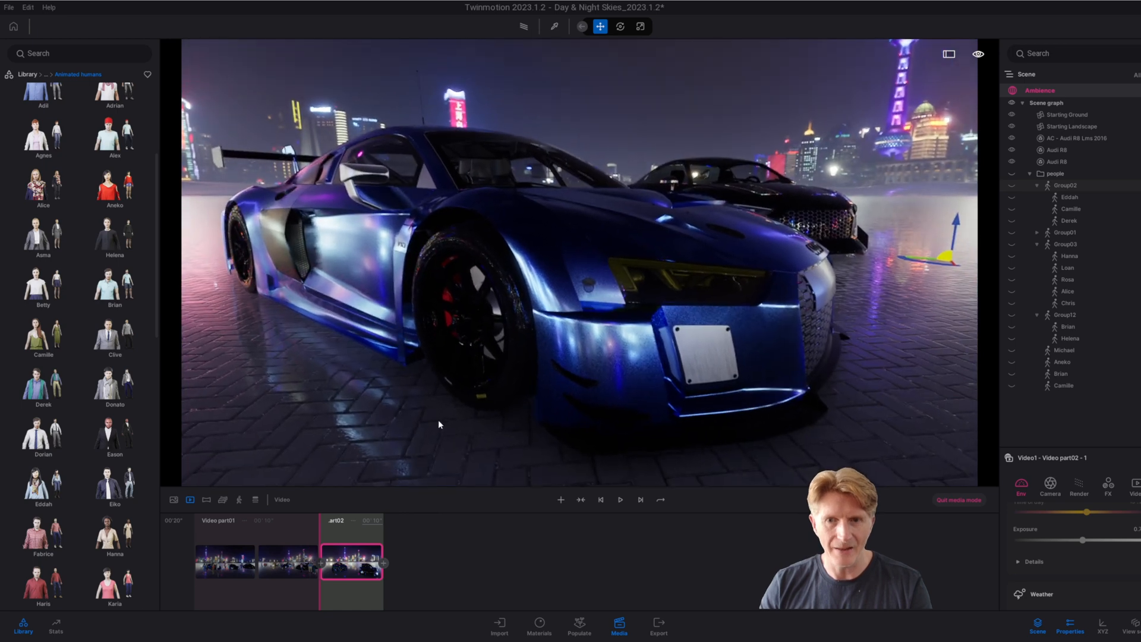
left_click(384, 562)
left_click(601, 501)
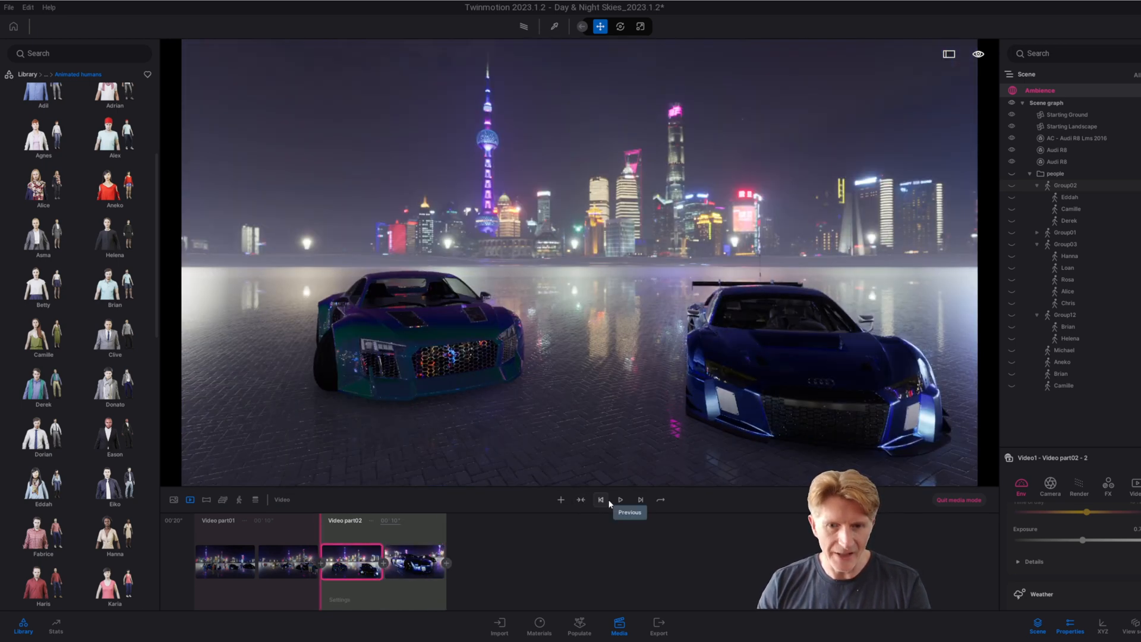
left_click(620, 502)
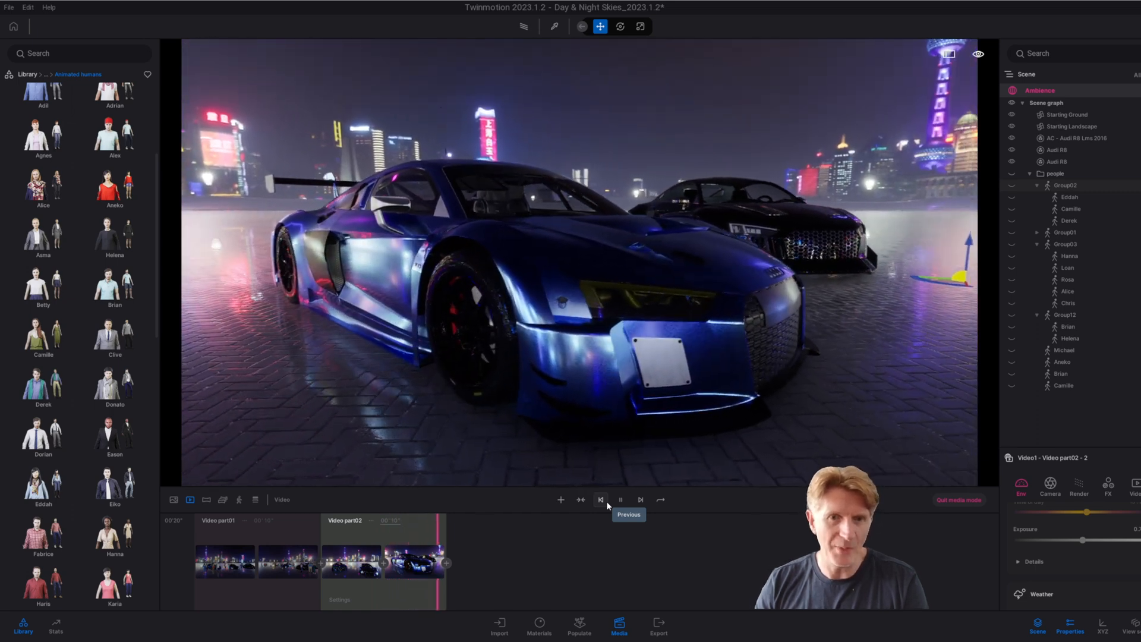
Step: Set the minutes of Video part02's length to 00
left_click(380, 520)
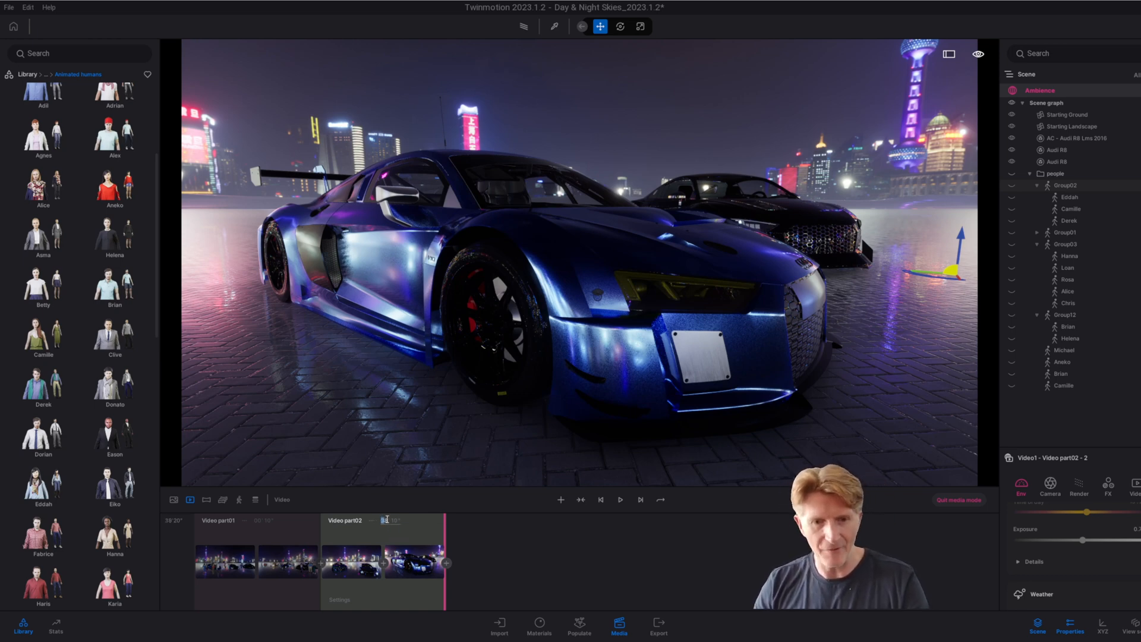
left_click(382, 520)
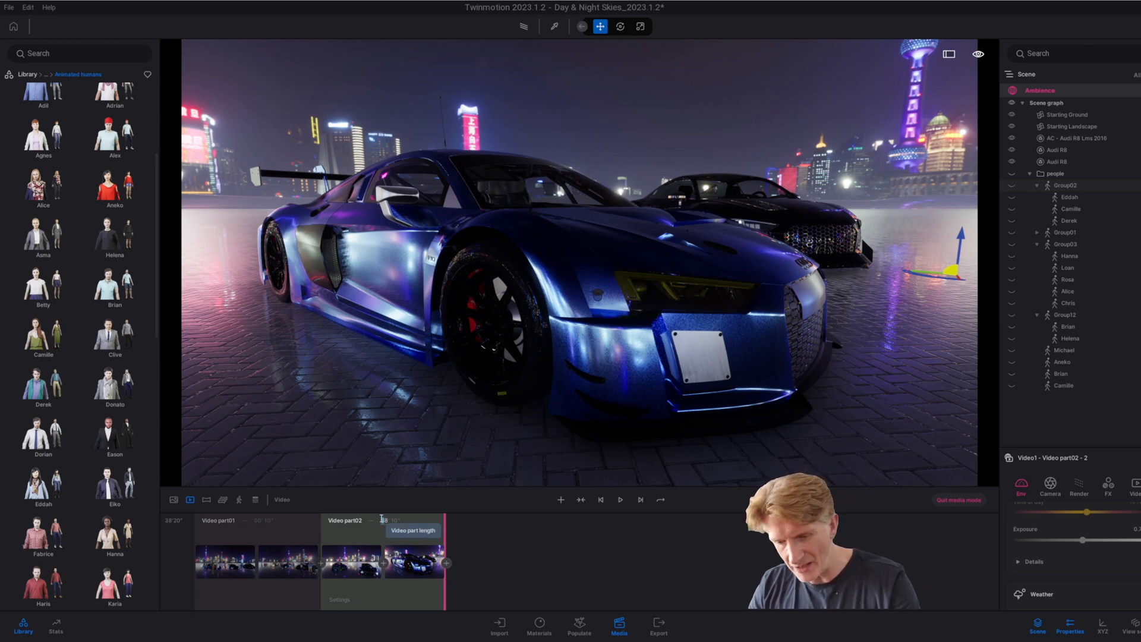
key("BackSpace")
key("BackSpace")
type("00")
key("Return")
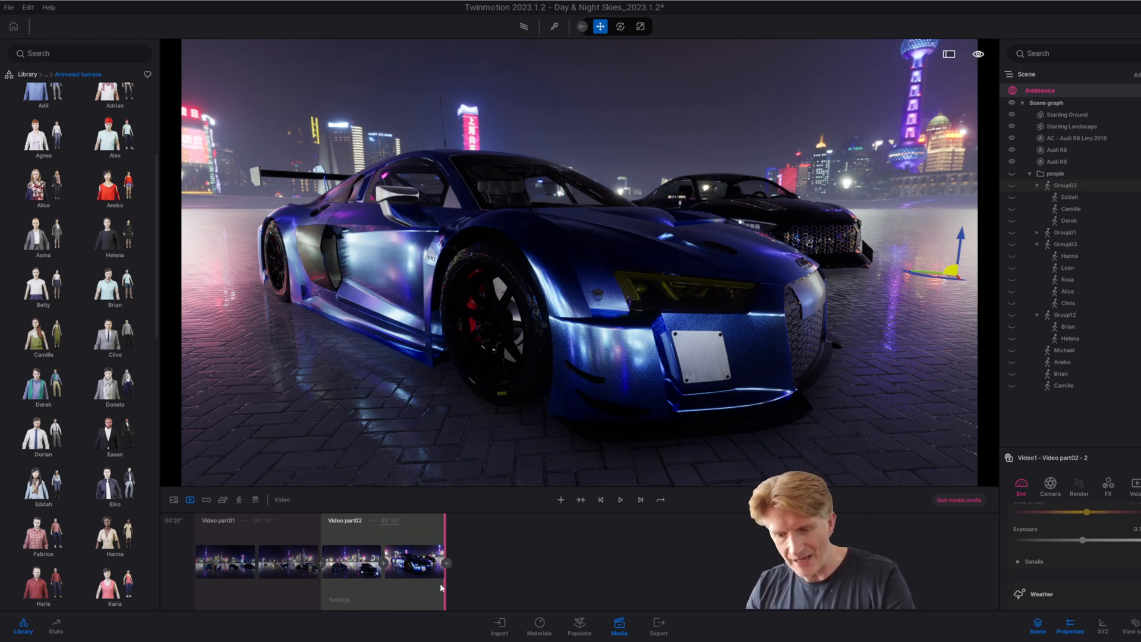
Step: Set Video part01's length to 15 seconds
left_click(269, 522)
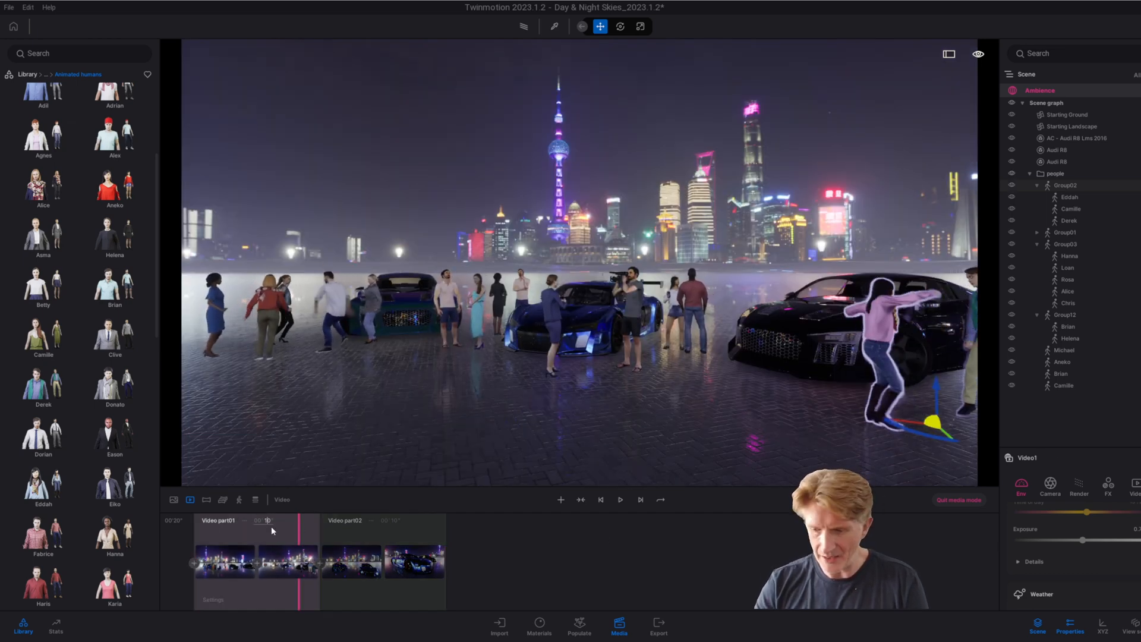
key("BackSpace")
type("5")
key("Return")
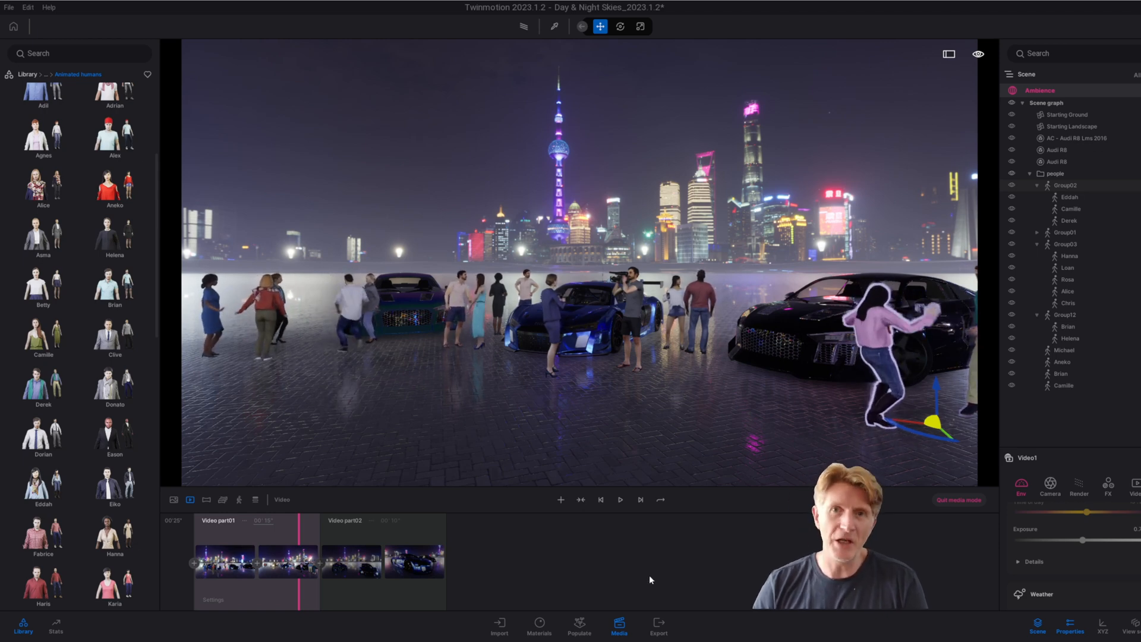
Step: Select both Image26 images and the first 17_Night_City image for local export
left_click(658, 625)
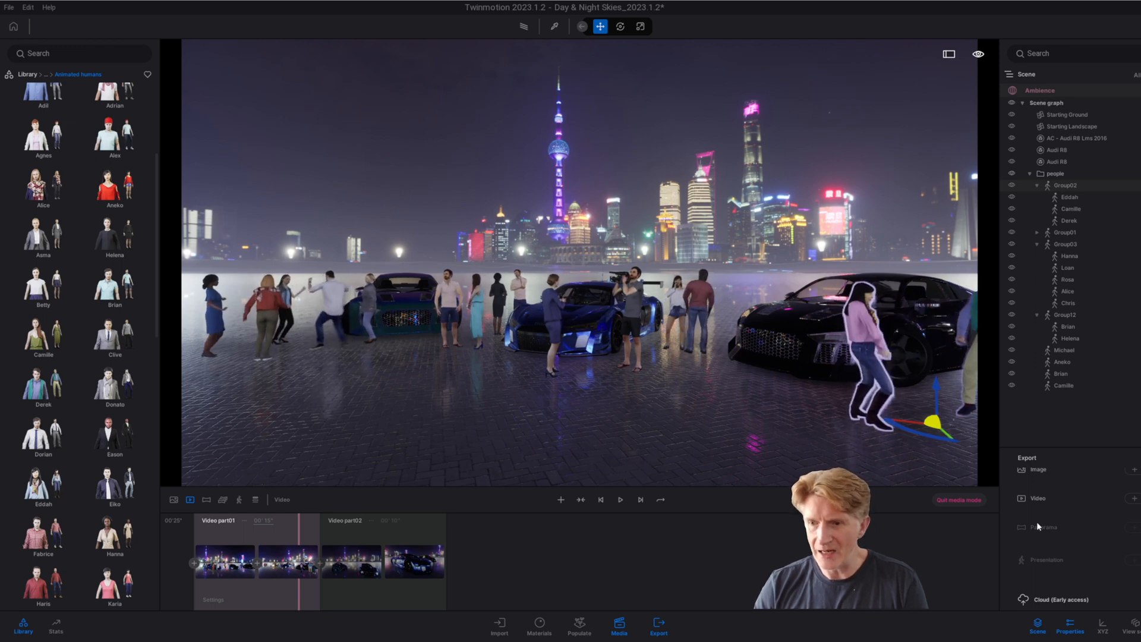
left_click_drag(1064, 448, 1063, 154)
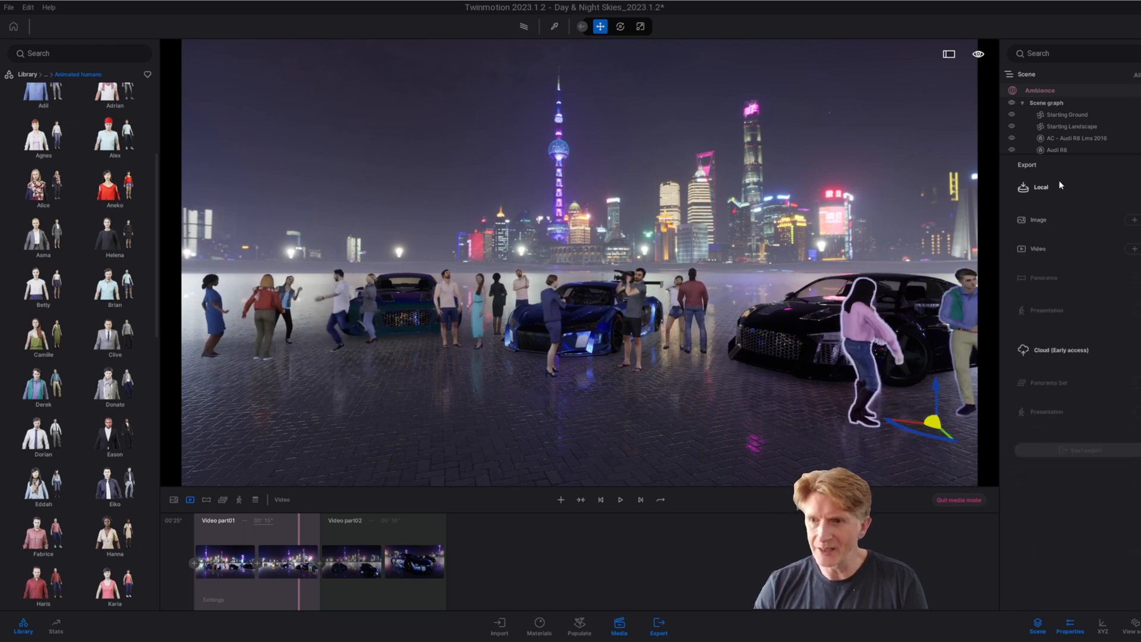
left_click(1044, 217)
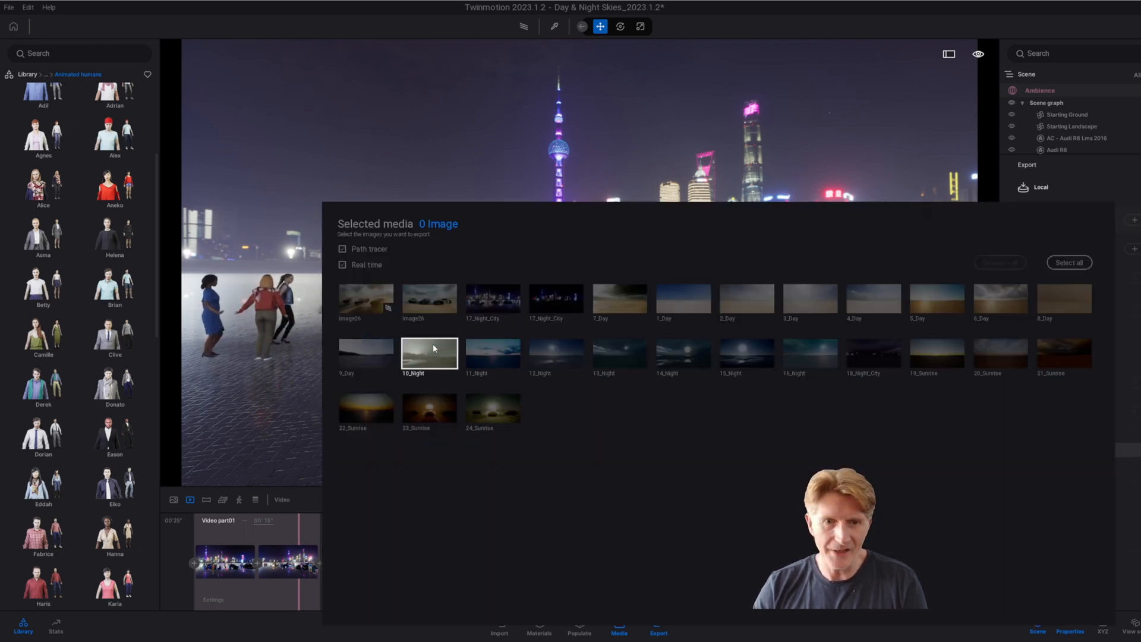
left_click(380, 308)
left_click(430, 305)
left_click(490, 306)
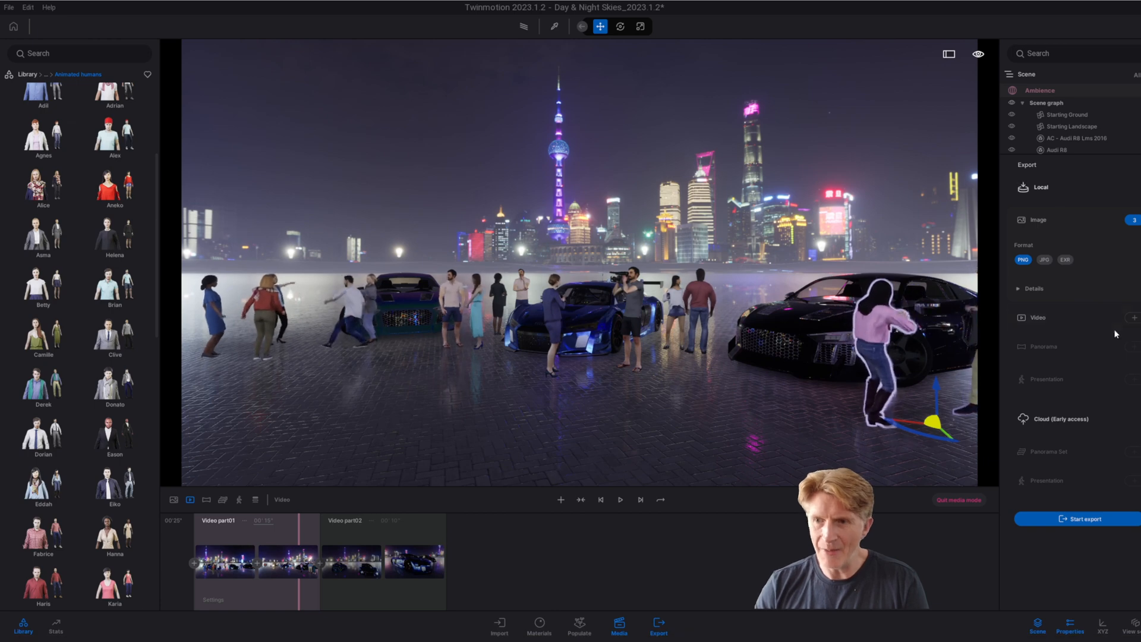
Step: Add Video1 to the local export and set its framerate to 60
left_click(1133, 320)
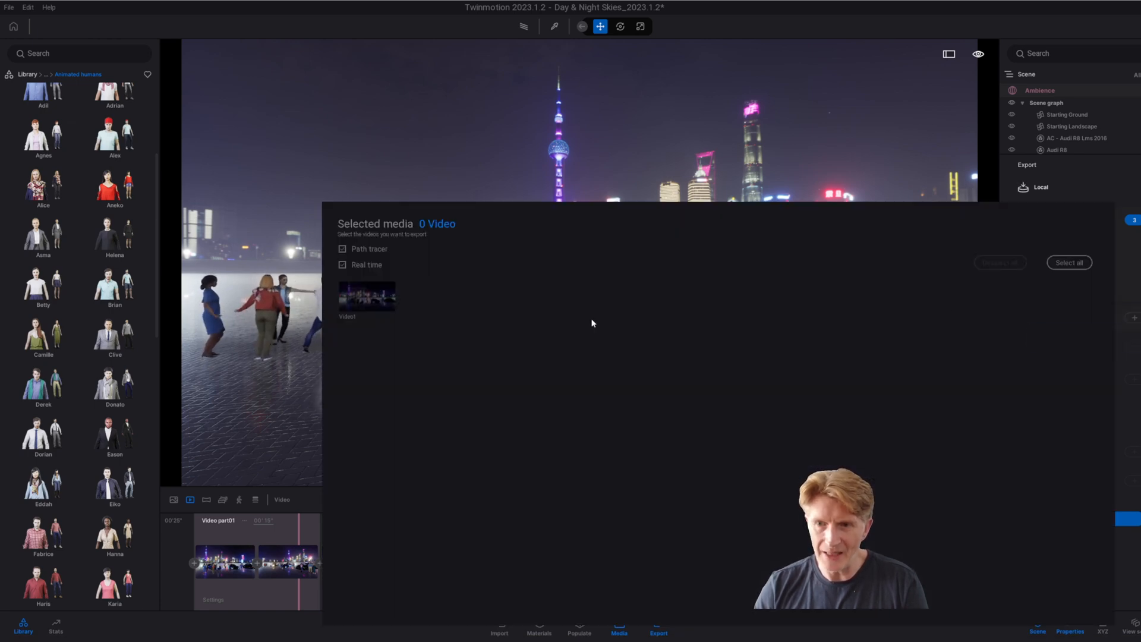
left_click(377, 310)
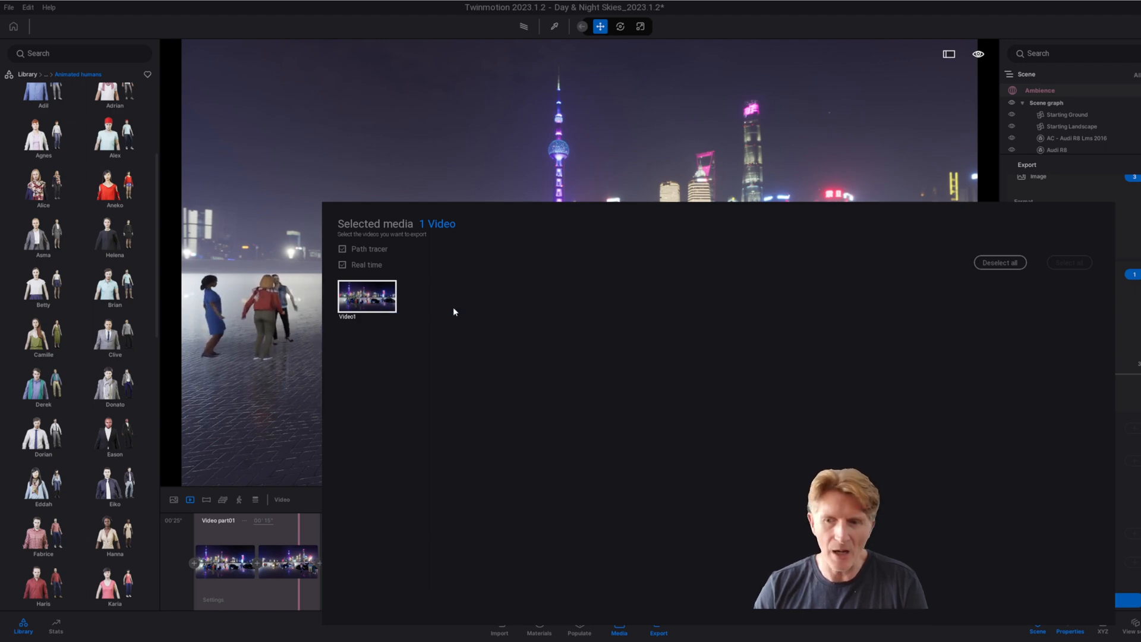
left_click(309, 505)
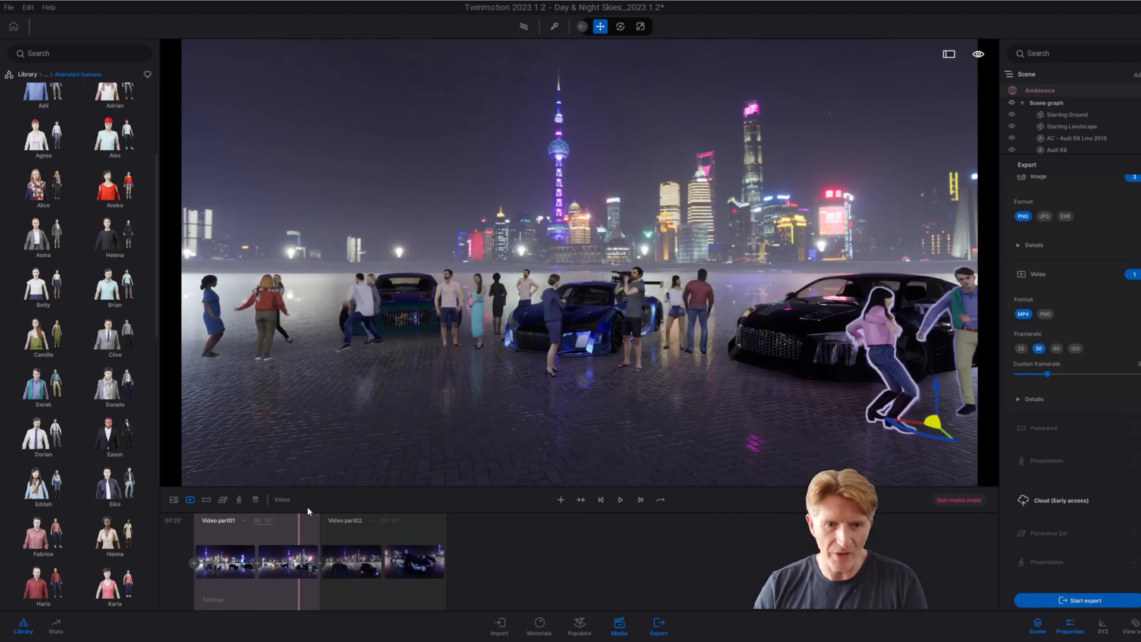
scroll(1094, 549, "down", 1)
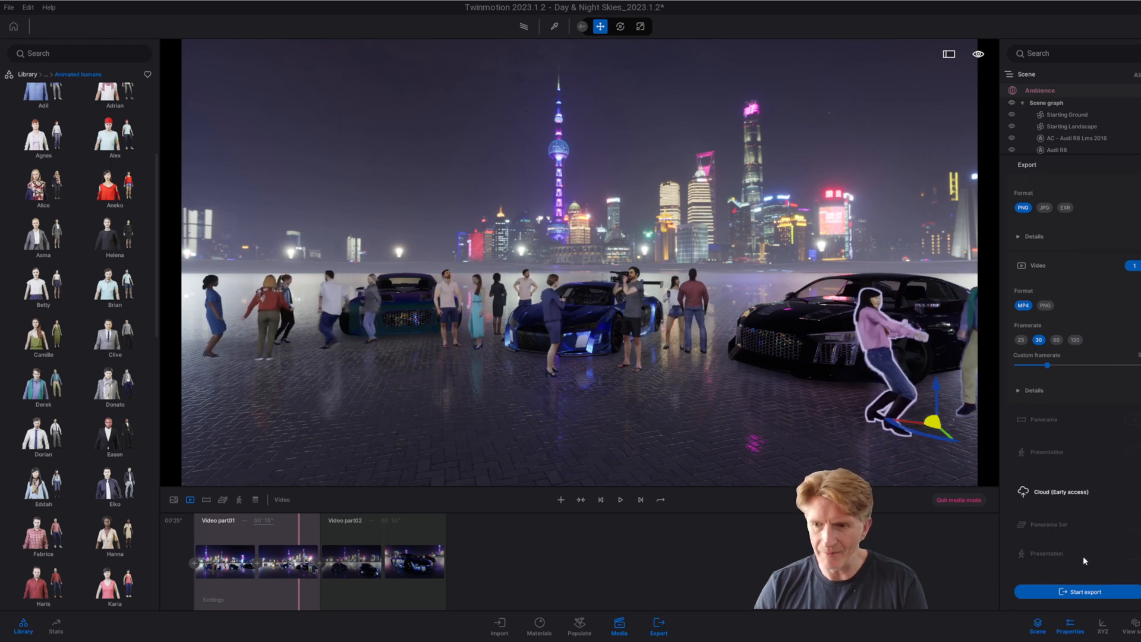
left_click(1057, 339)
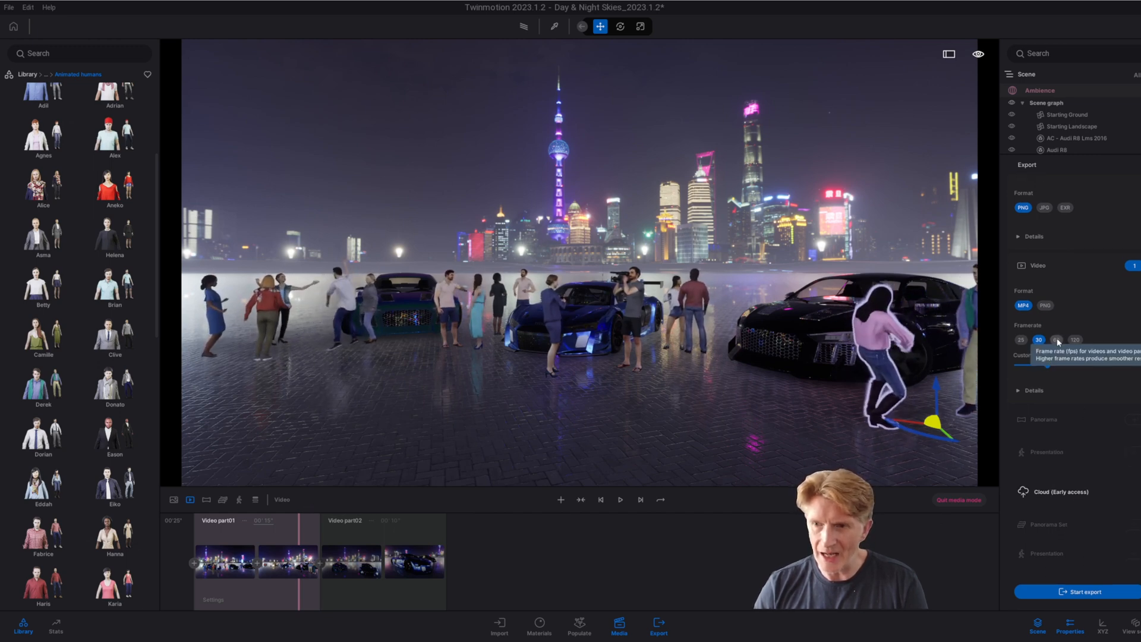
Step: In the video export details, select Video part01 and Video part02 as the parts to export
left_click(1019, 390)
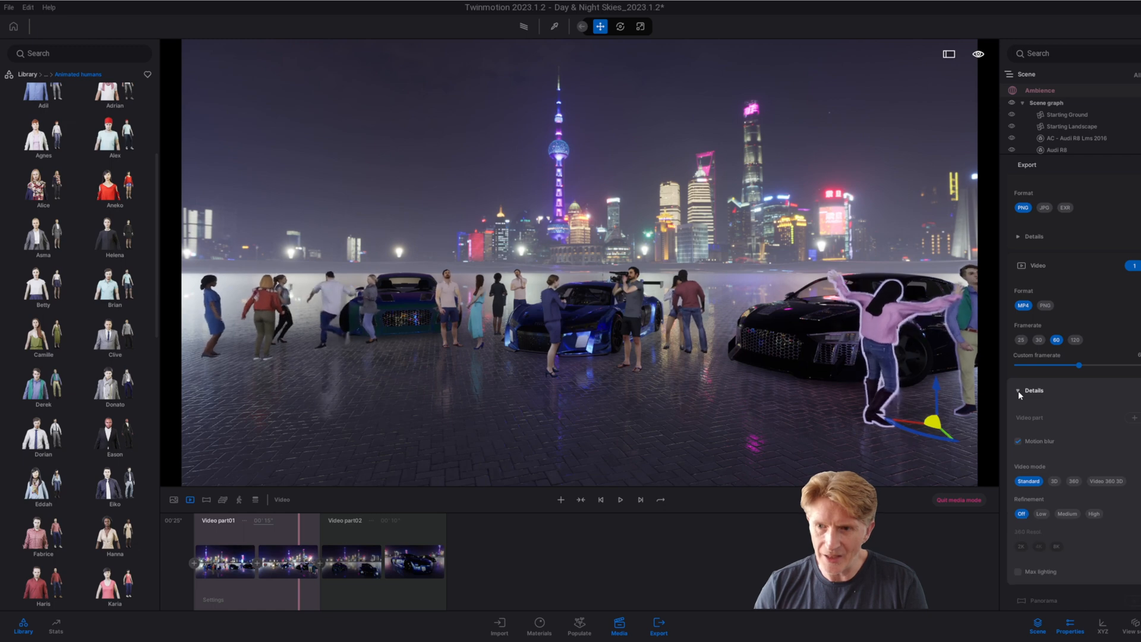
left_click(1134, 417)
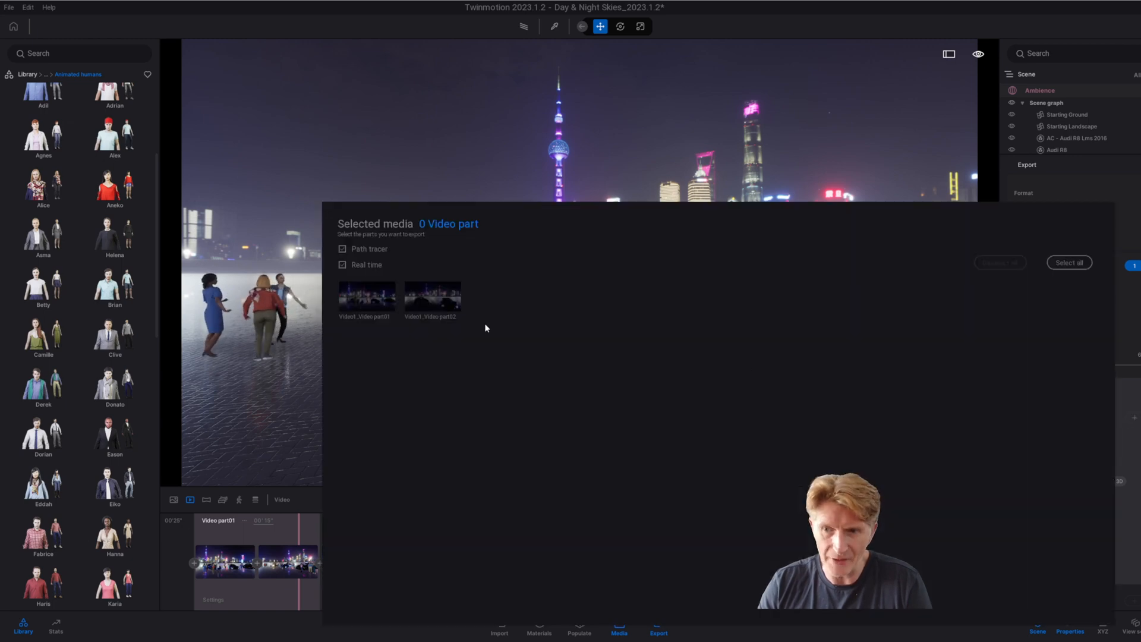
left_click(366, 297)
left_click(412, 308)
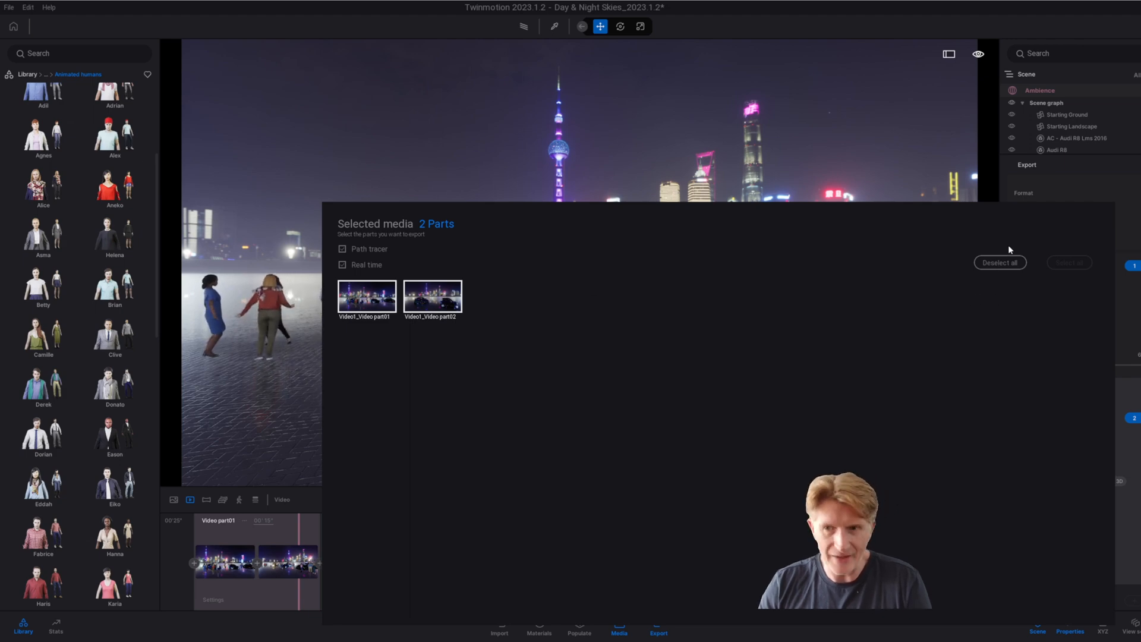
left_click(1051, 182)
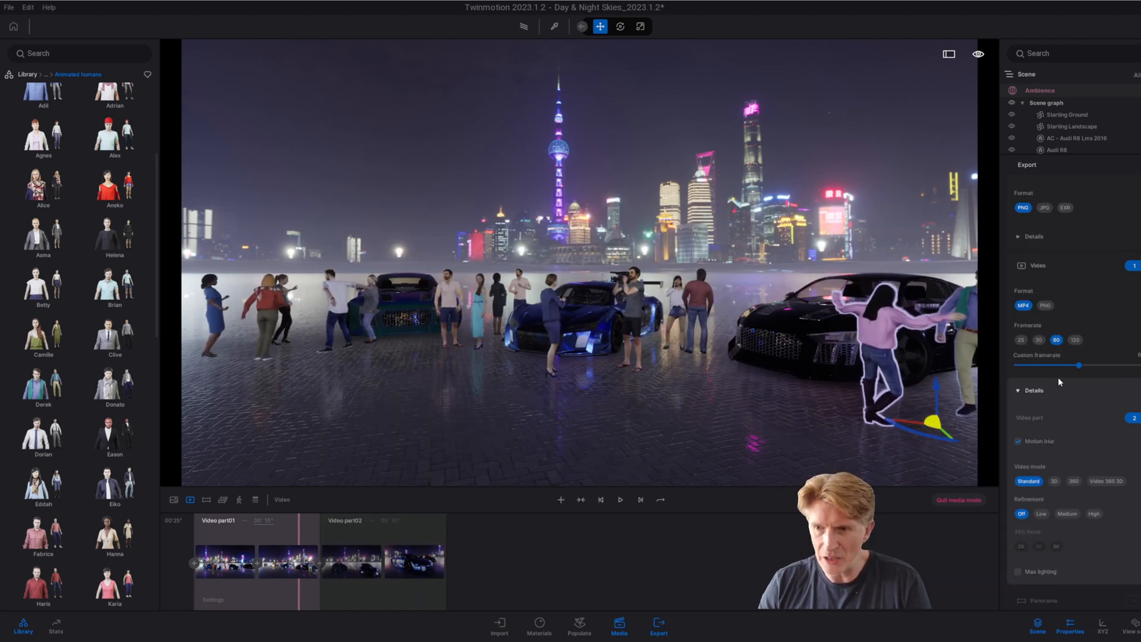
Step: Deselect the complete Video1 from the export and reopen the video export settings
left_click(1088, 311)
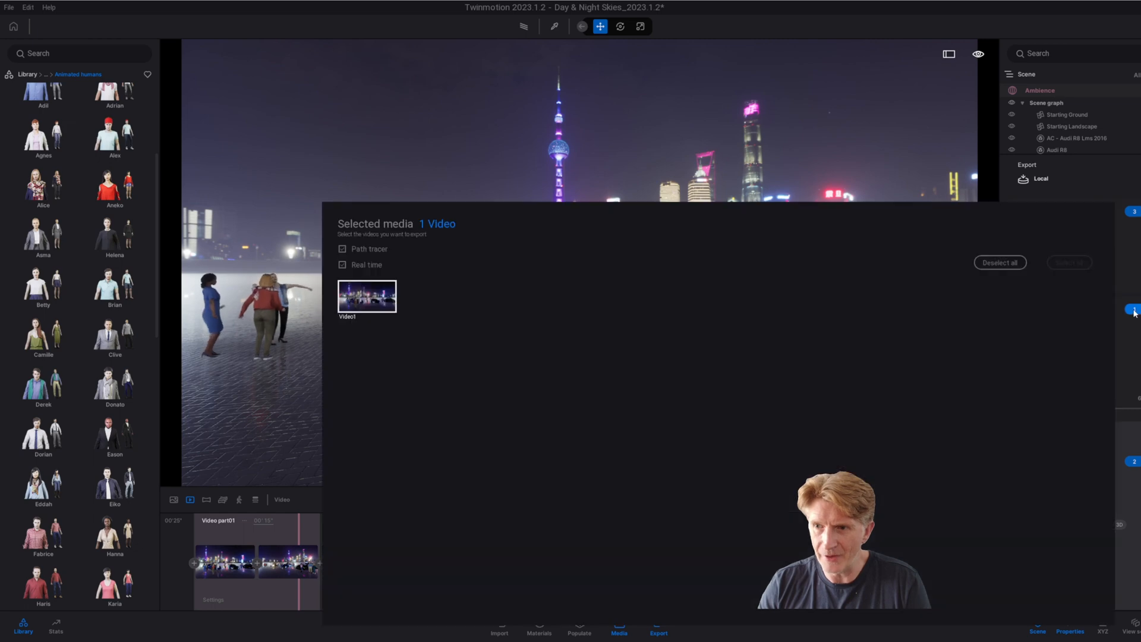
left_click(364, 294)
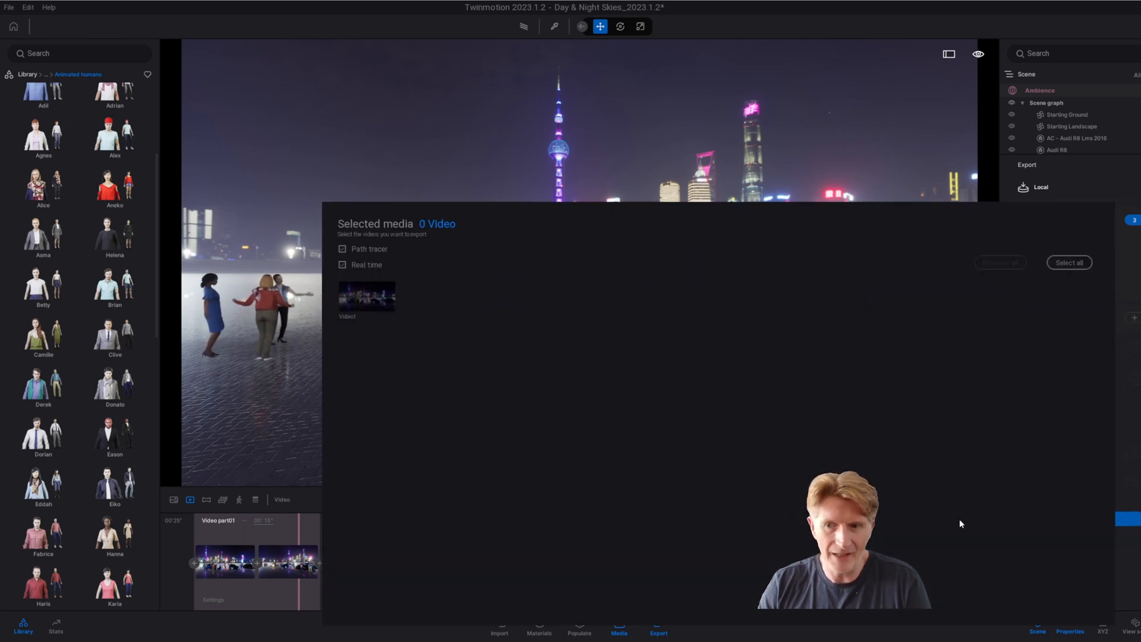
left_click(1123, 391)
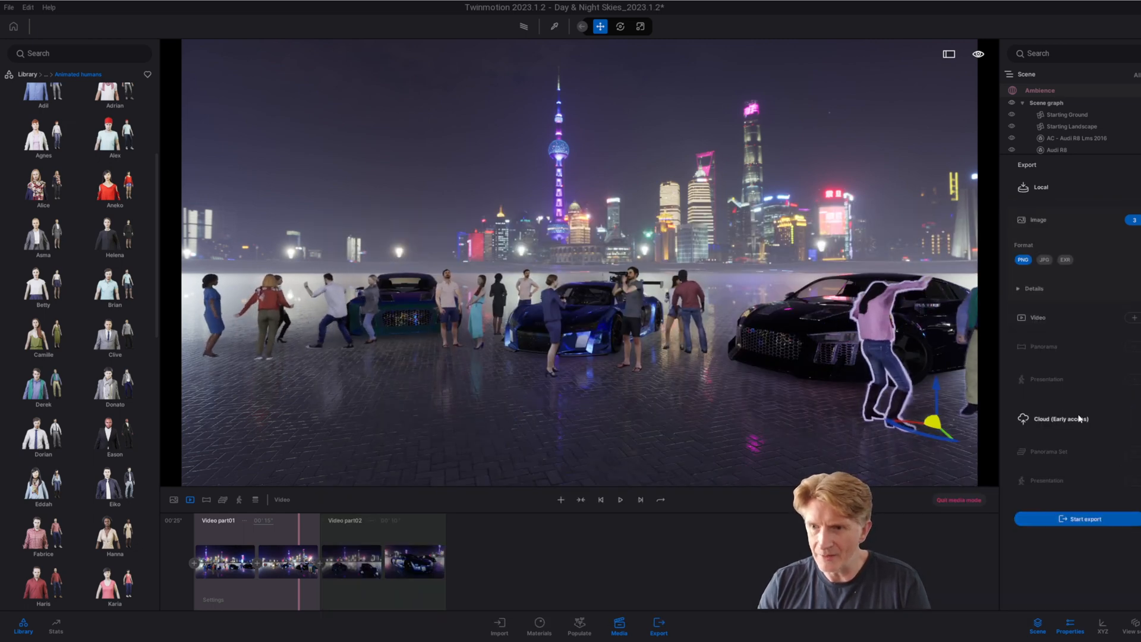
left_click(1081, 320)
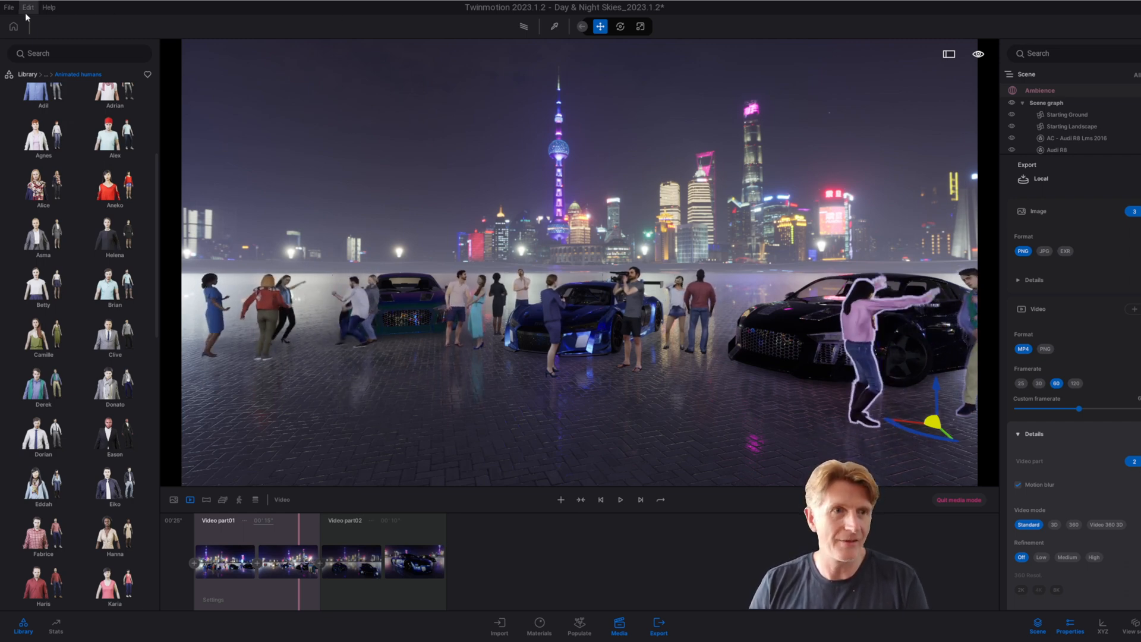
Step: Save the project as Audi R8 scene in the Audi R8 Twinmotion folder
left_click(9, 7)
left_click(31, 101)
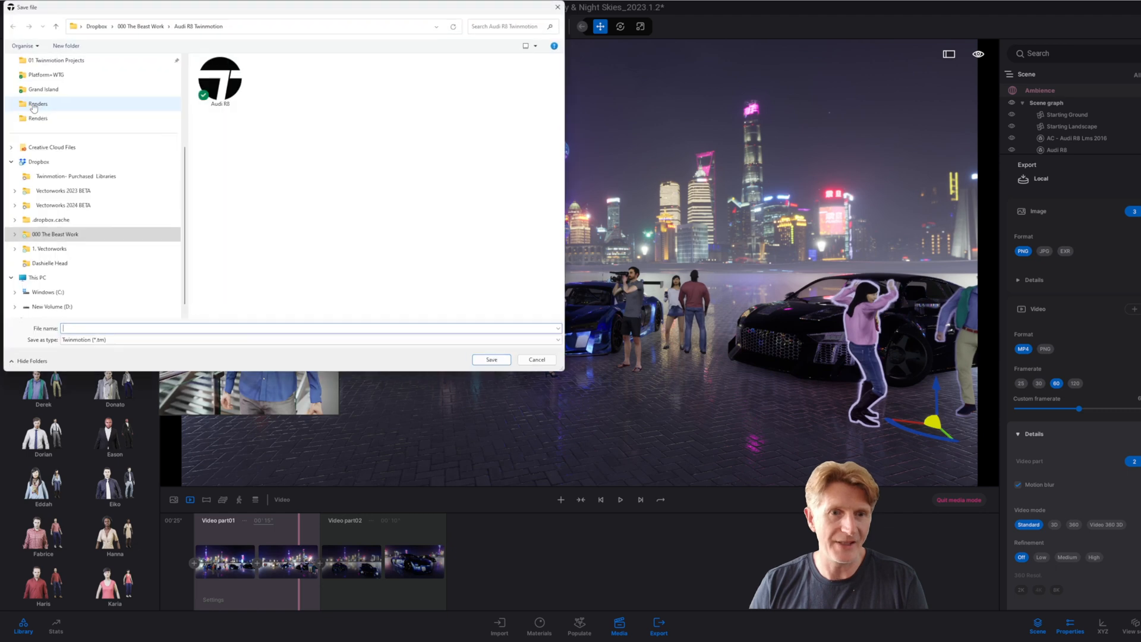
left_click(226, 74)
left_click(93, 328)
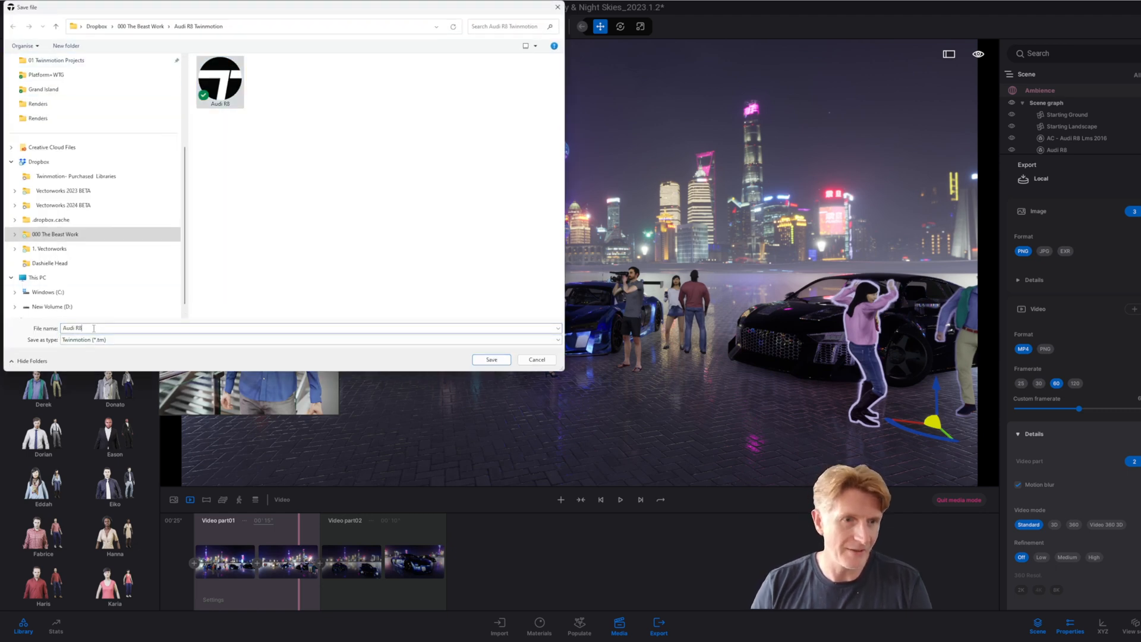
type("scene")
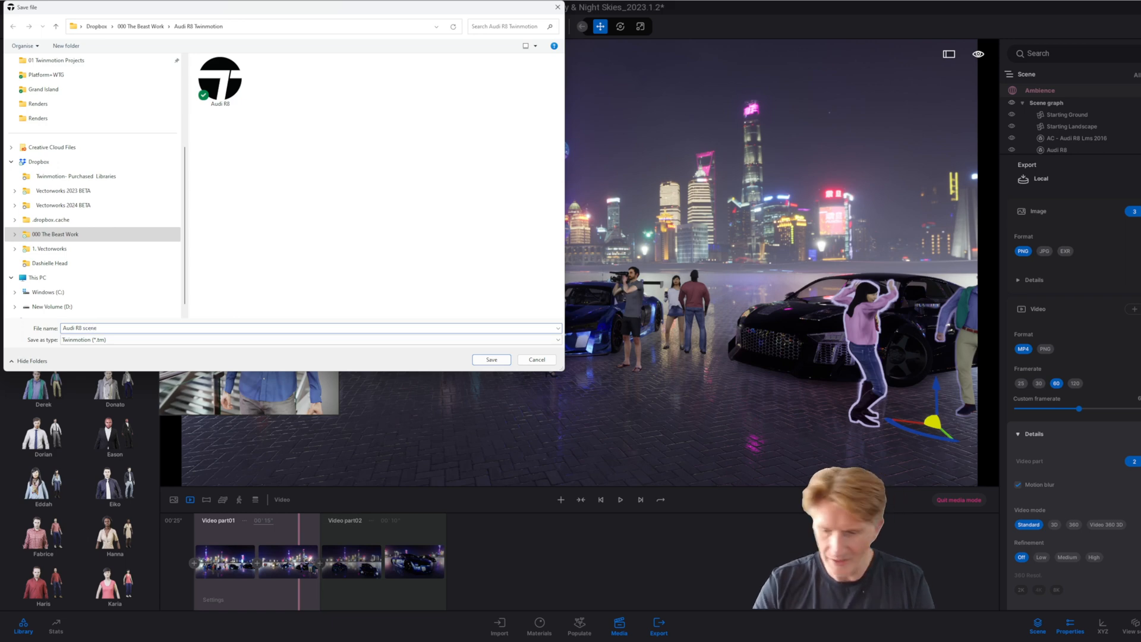
key("Return")
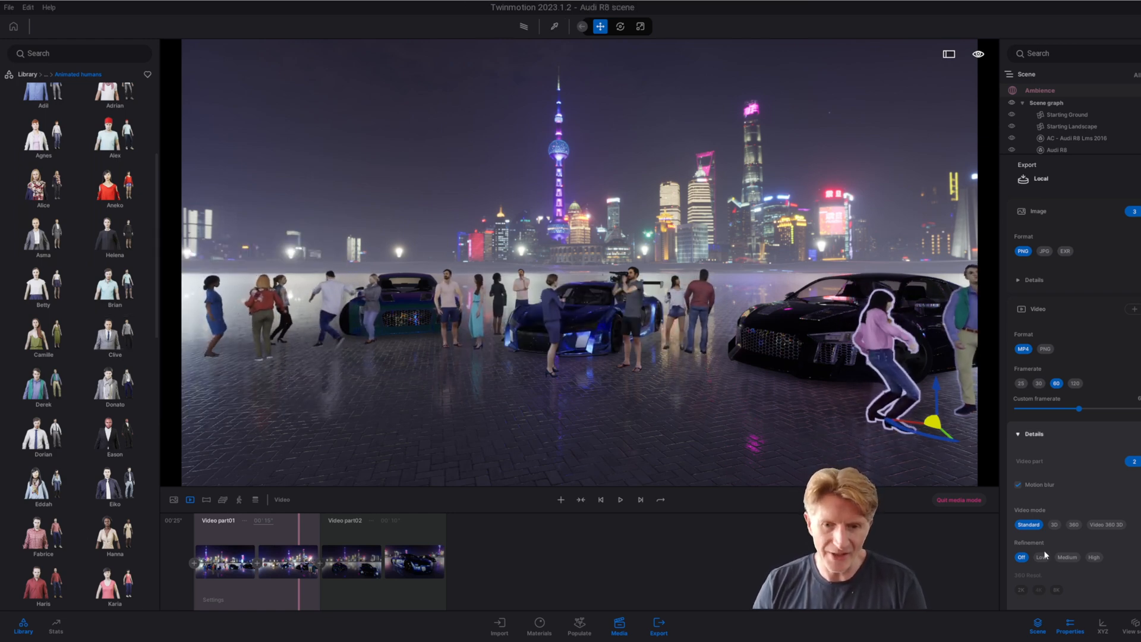
Step: Start the media export and browse to the Audi R8 Twinmotion folder inside 000 The Beast Work as the destination
left_click(658, 624)
left_click(659, 624)
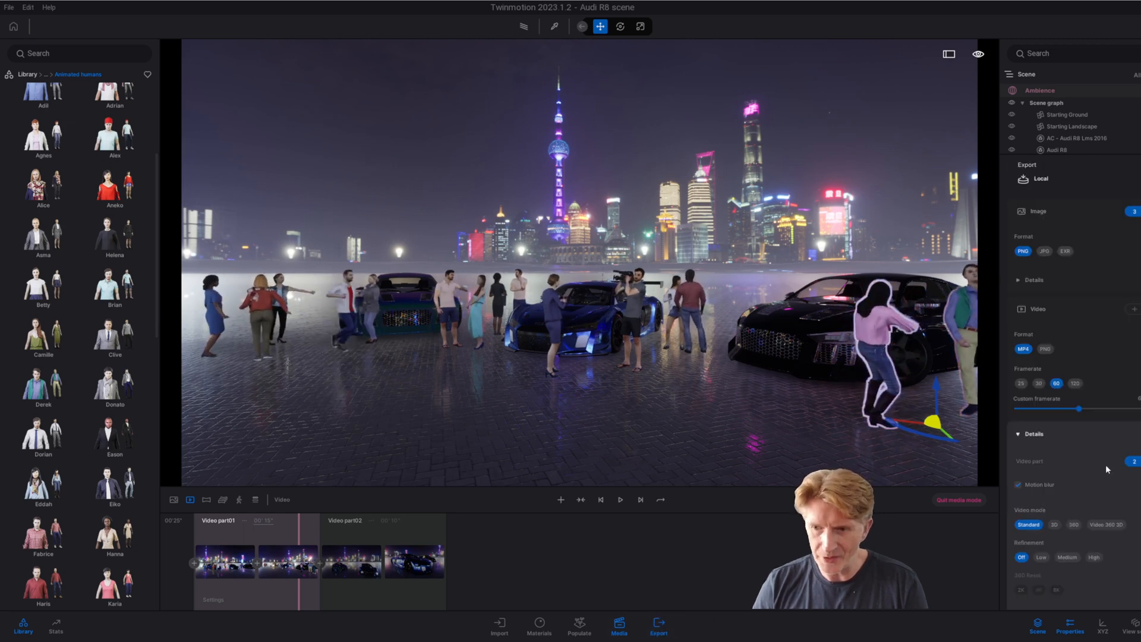
left_click(1056, 598)
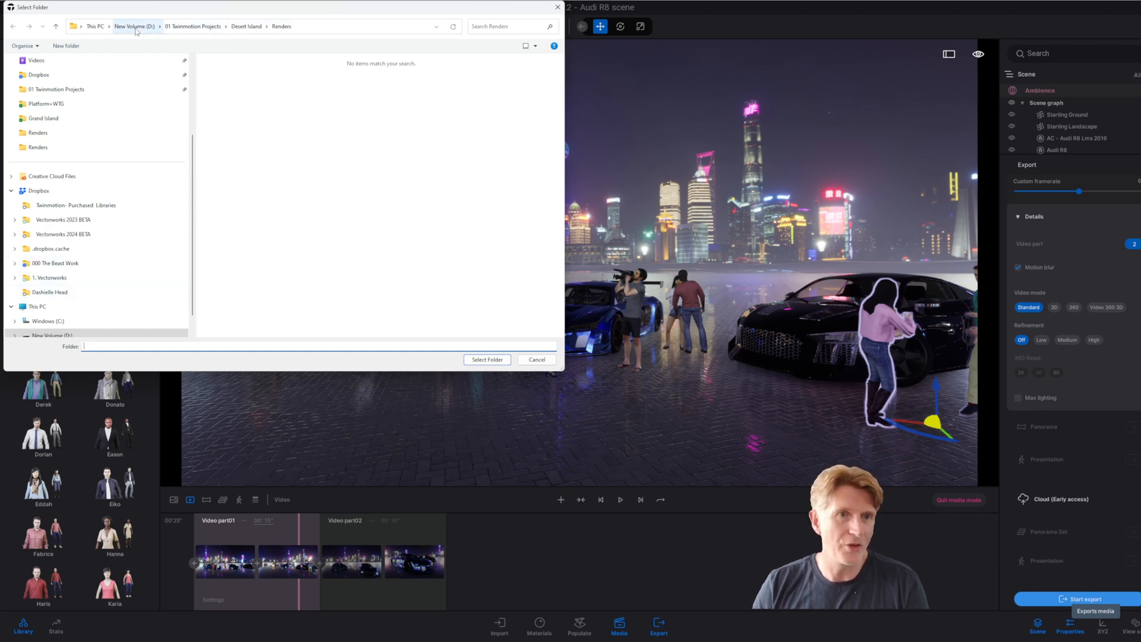
left_click(48, 321)
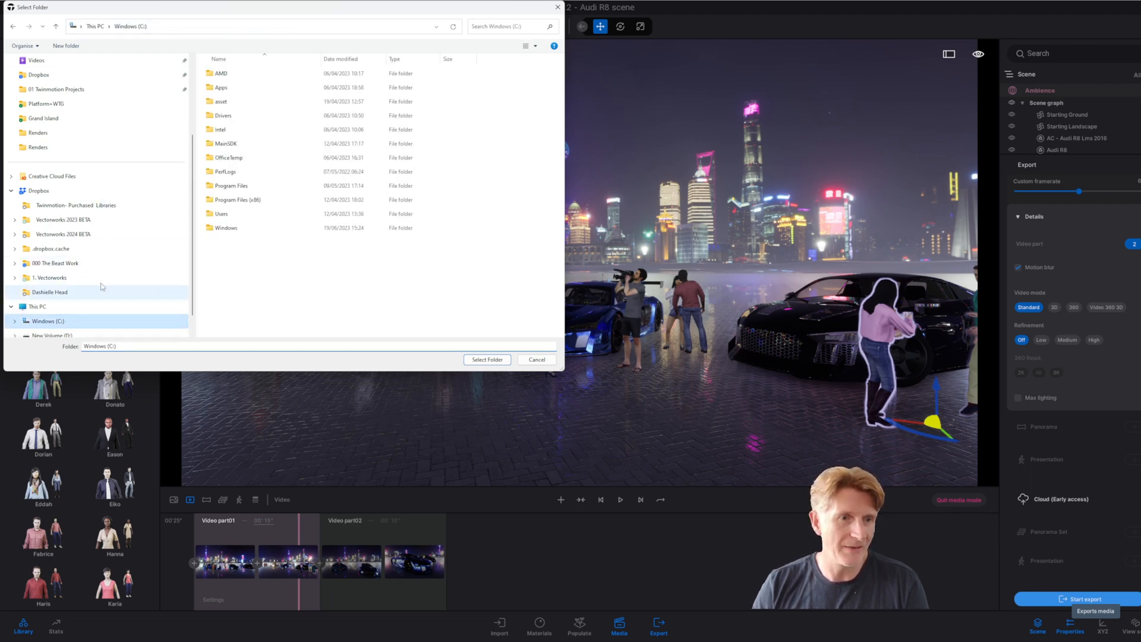
left_click(55, 262)
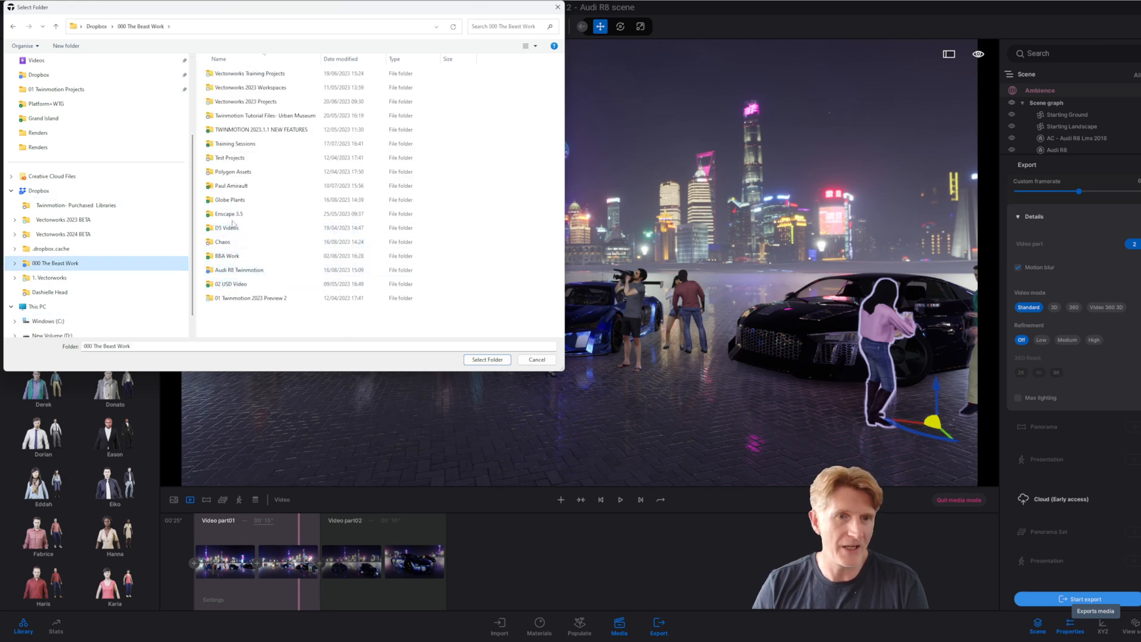
double_click(235, 271)
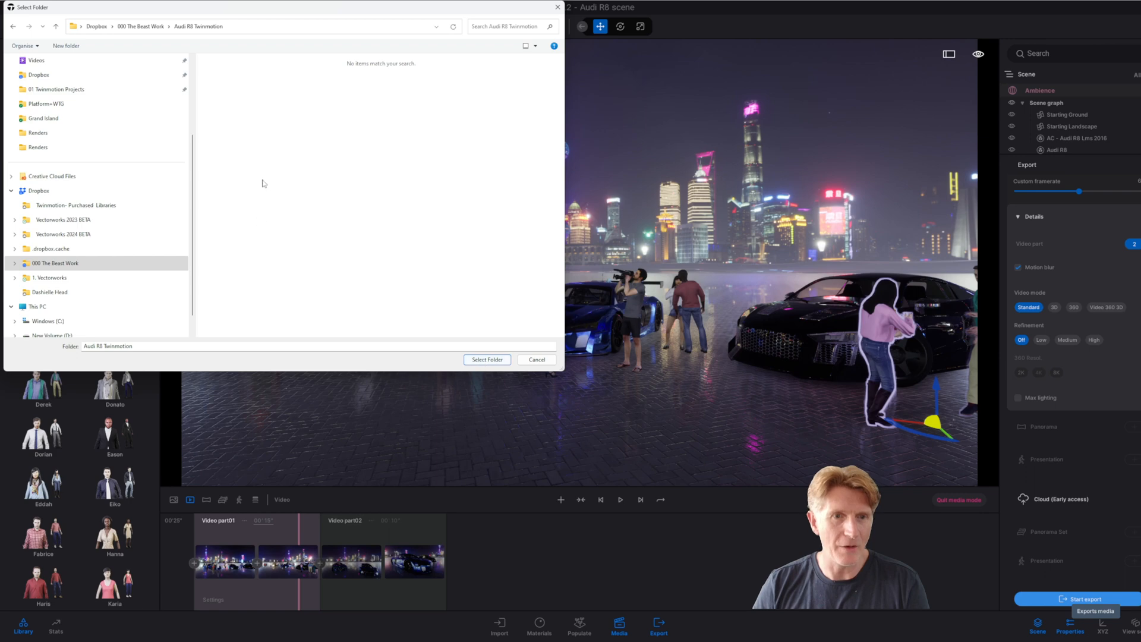
Step: Create a subfolder named audi r8 and export the selected images and video parts into it
right_click(262, 184)
mouse_move(309, 345)
left_click(387, 351)
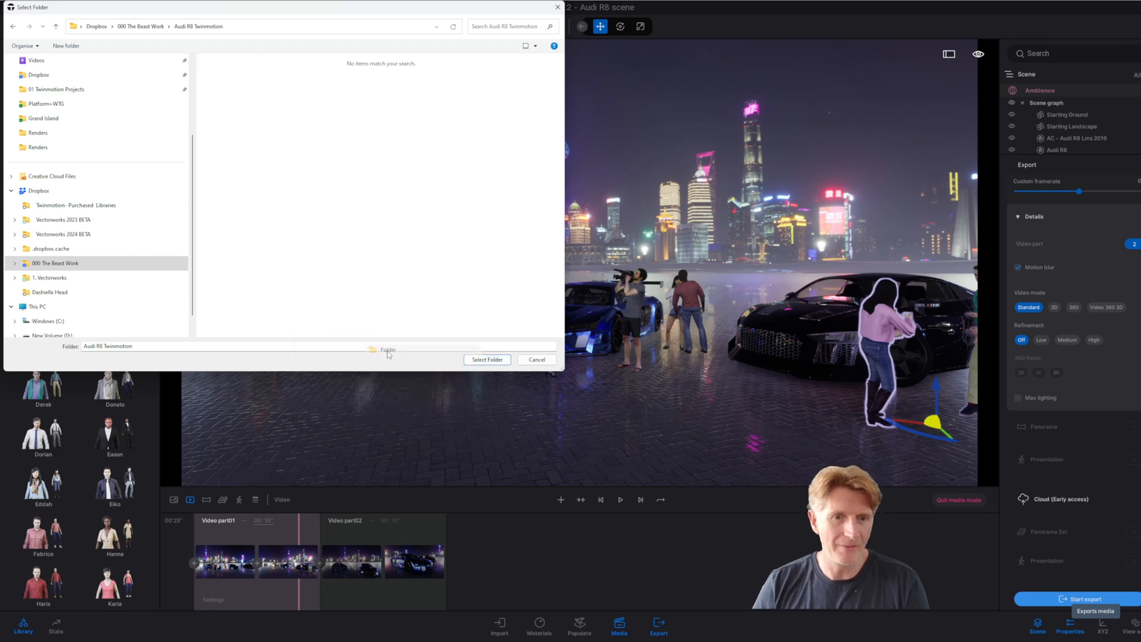
type("audi r8")
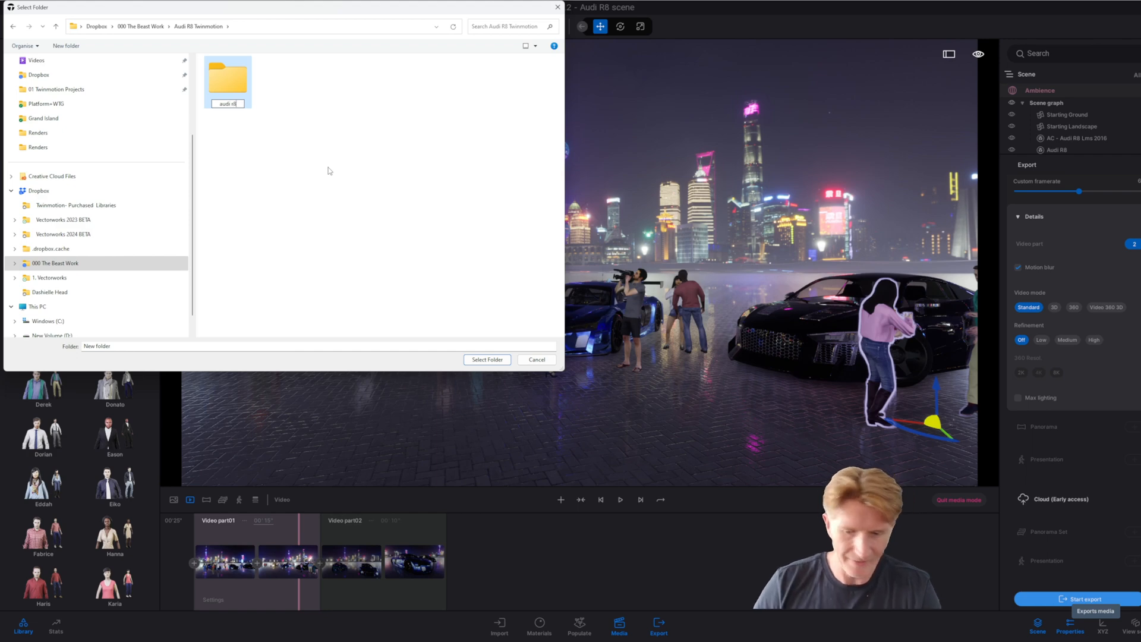
key("Return")
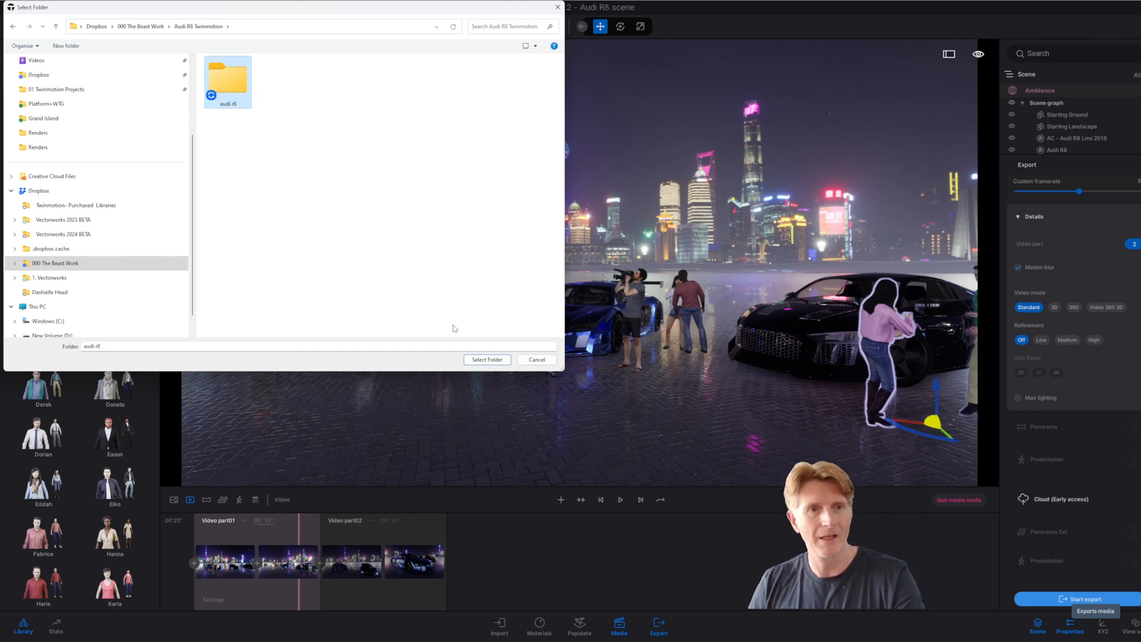
left_click(486, 359)
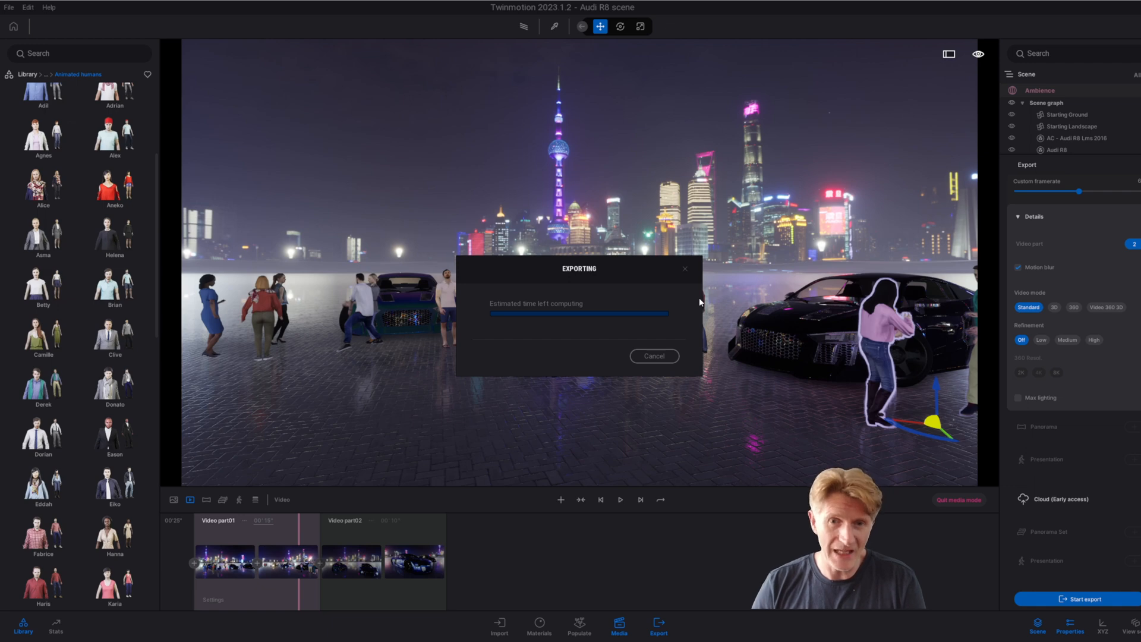
Step: Switch to NZXT CAM to check the CPU and GPU load and the graphics card specs during the export, then minimize it
mouse_move(659, 639)
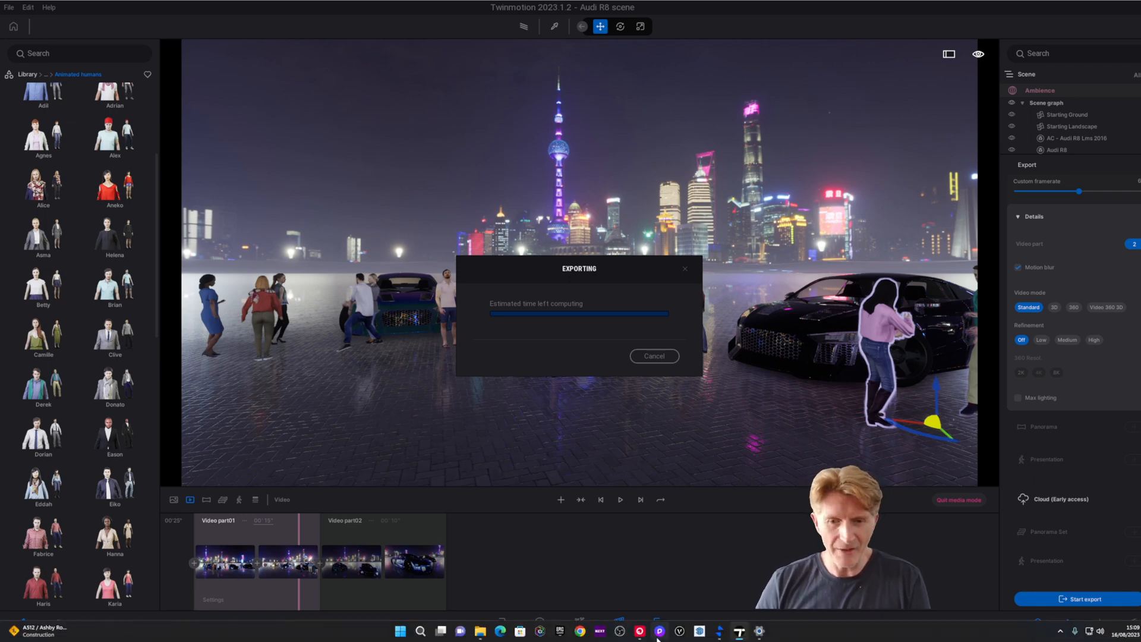
left_click(602, 630)
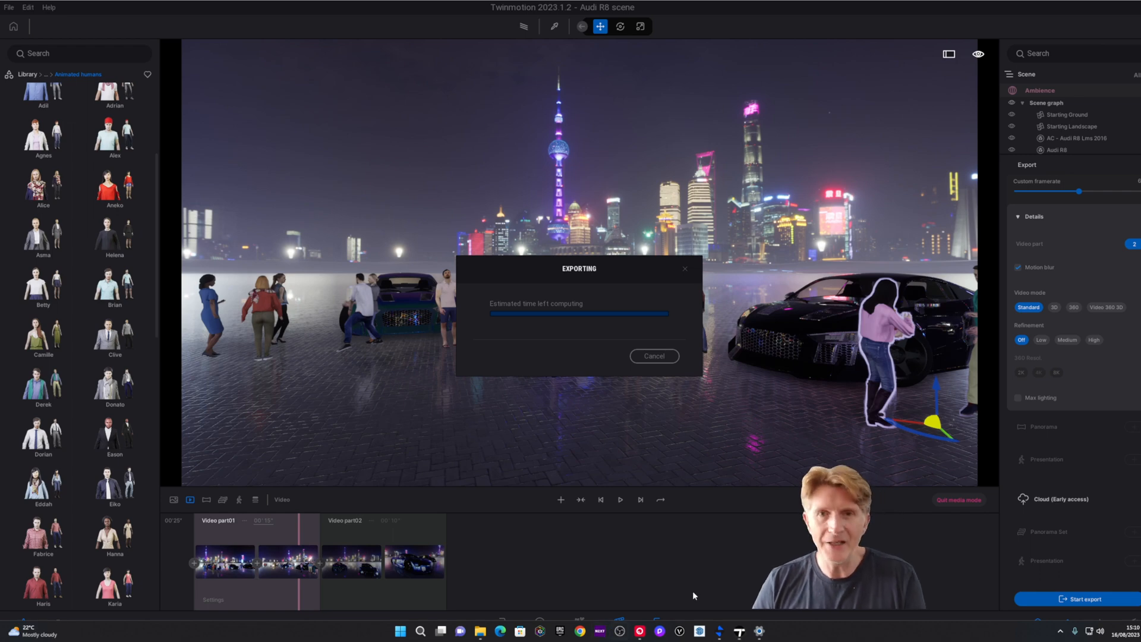
left_click_drag(714, 218, 459, 176)
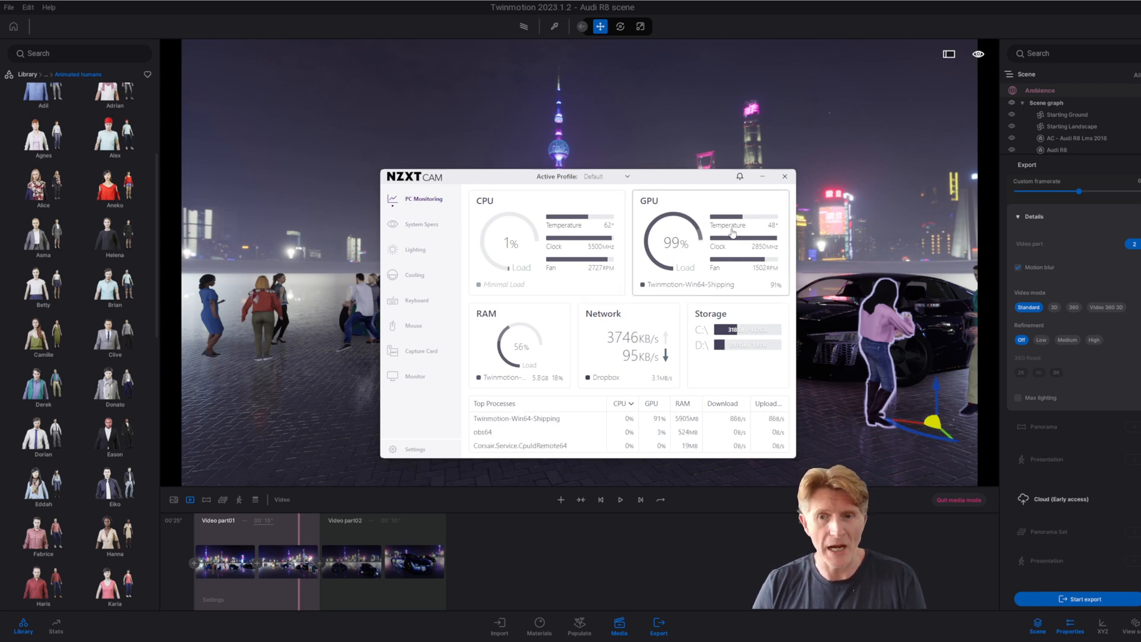
left_click(422, 228)
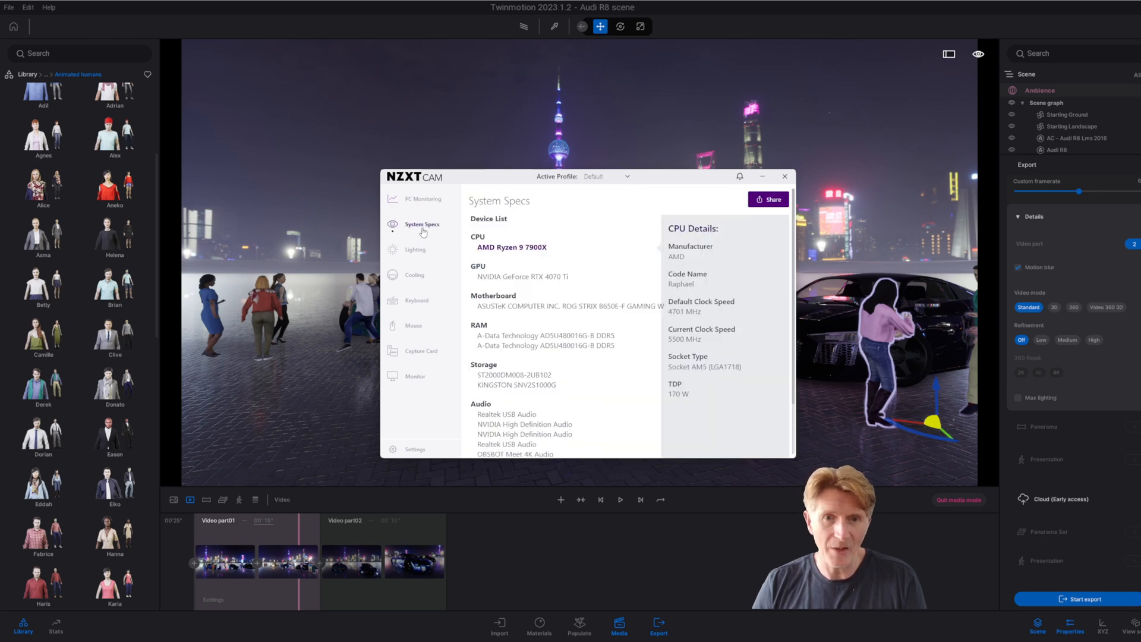
left_click(536, 280)
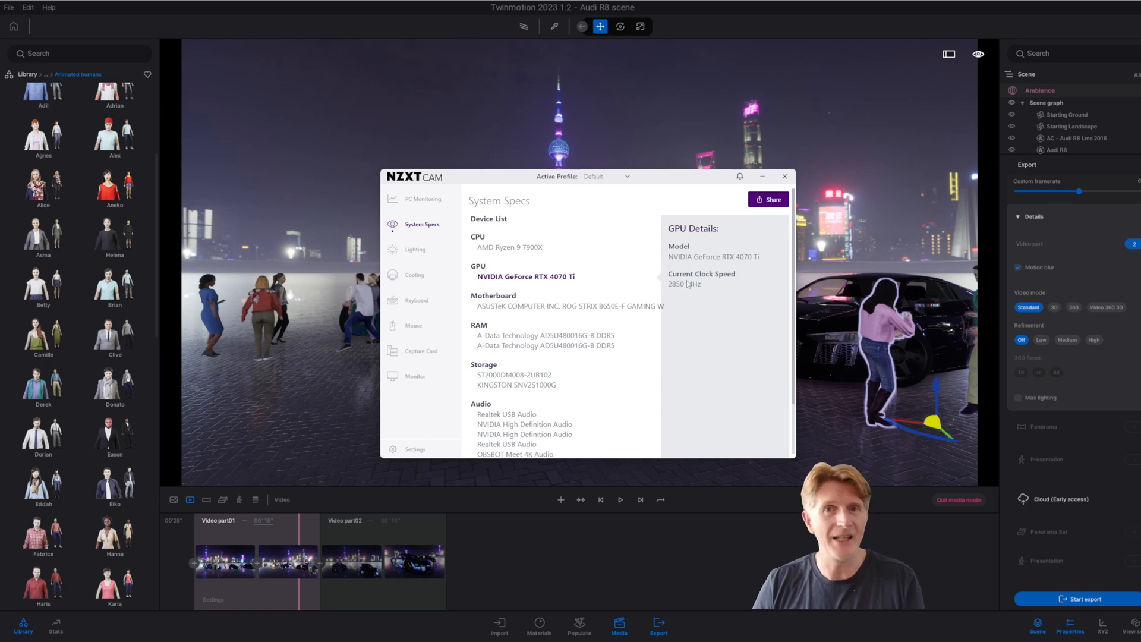
left_click(424, 201)
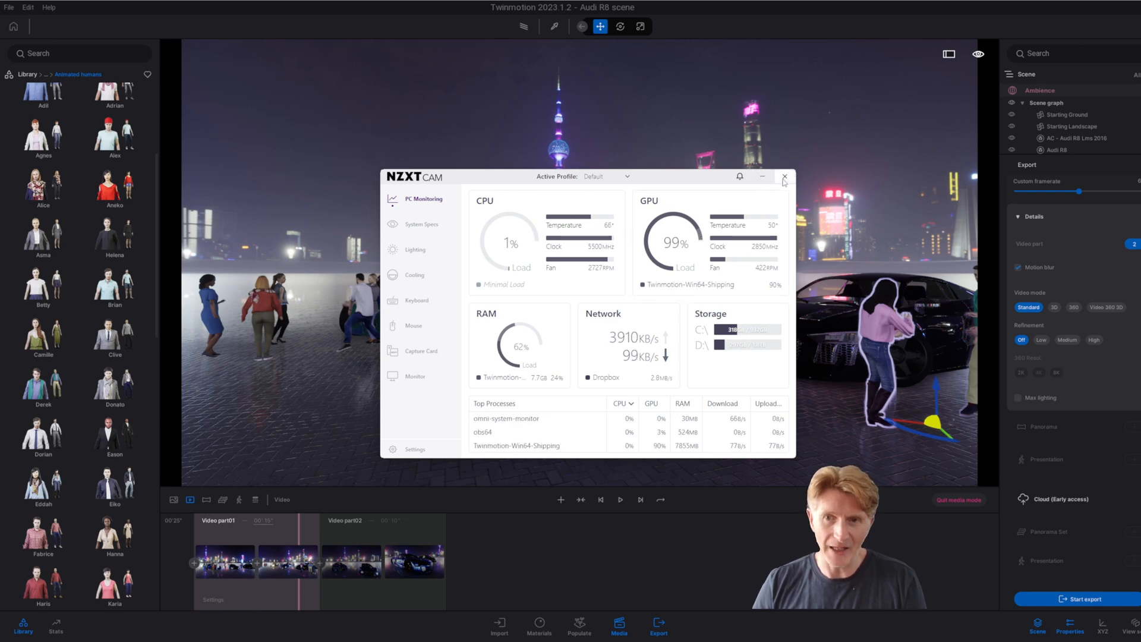
left_click(761, 176)
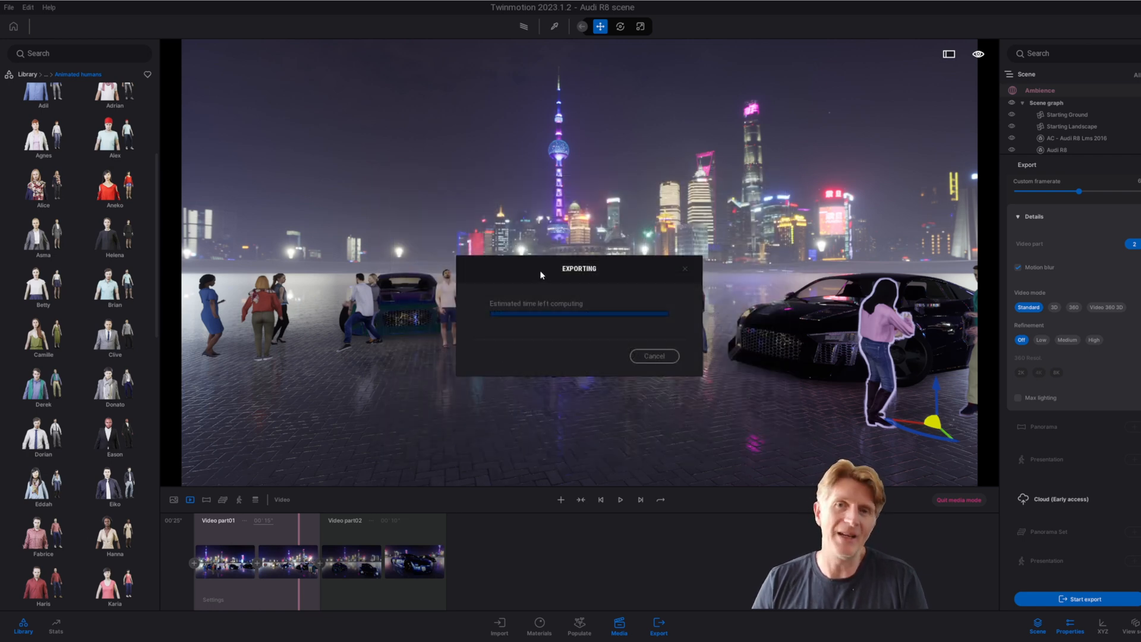